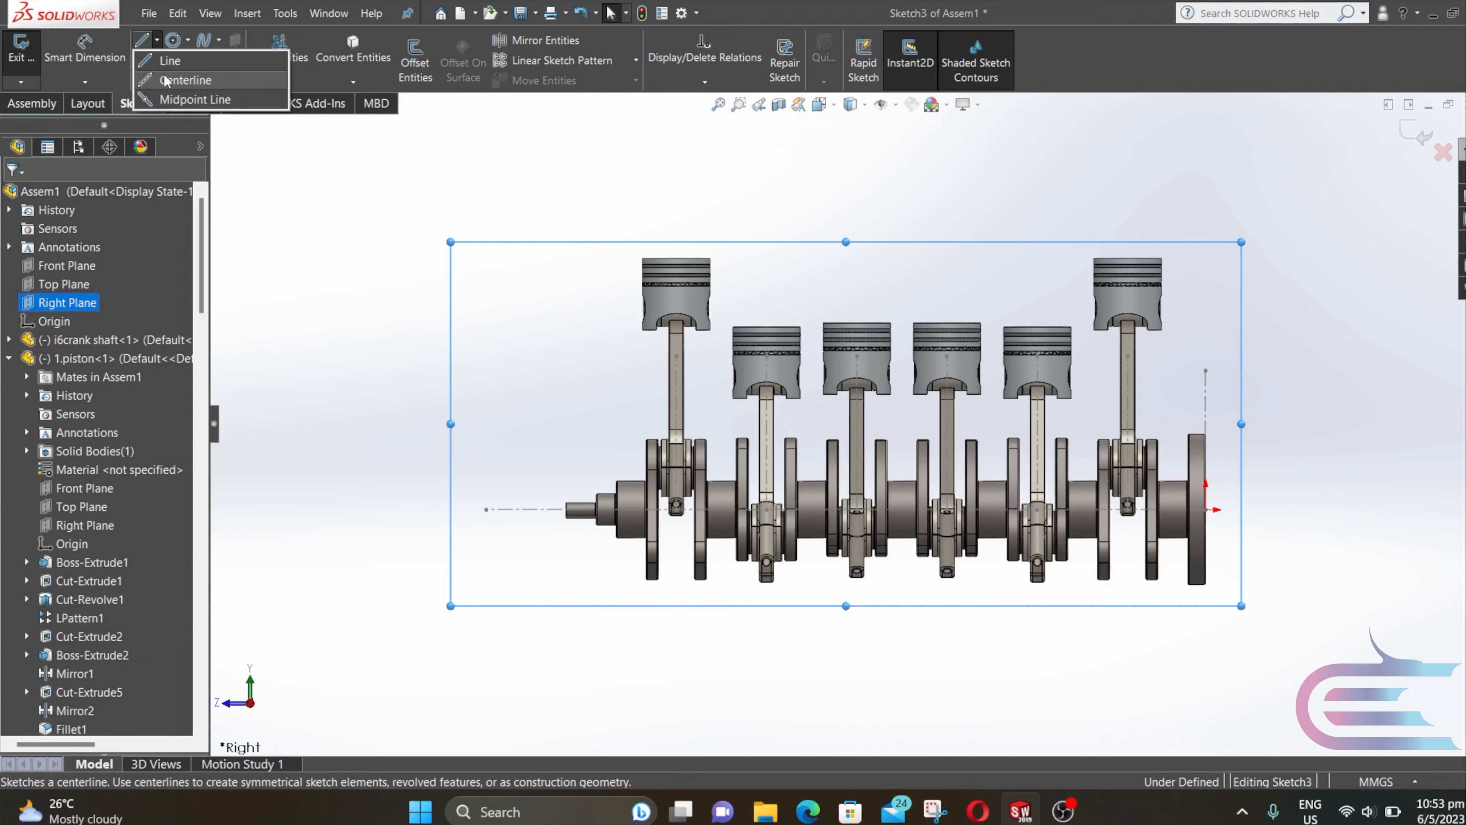
# Sketch a horizontal centerline about 858 mm long above the pistons, about 361 mm above the crankshaft axis
pyautogui.click(166, 72)
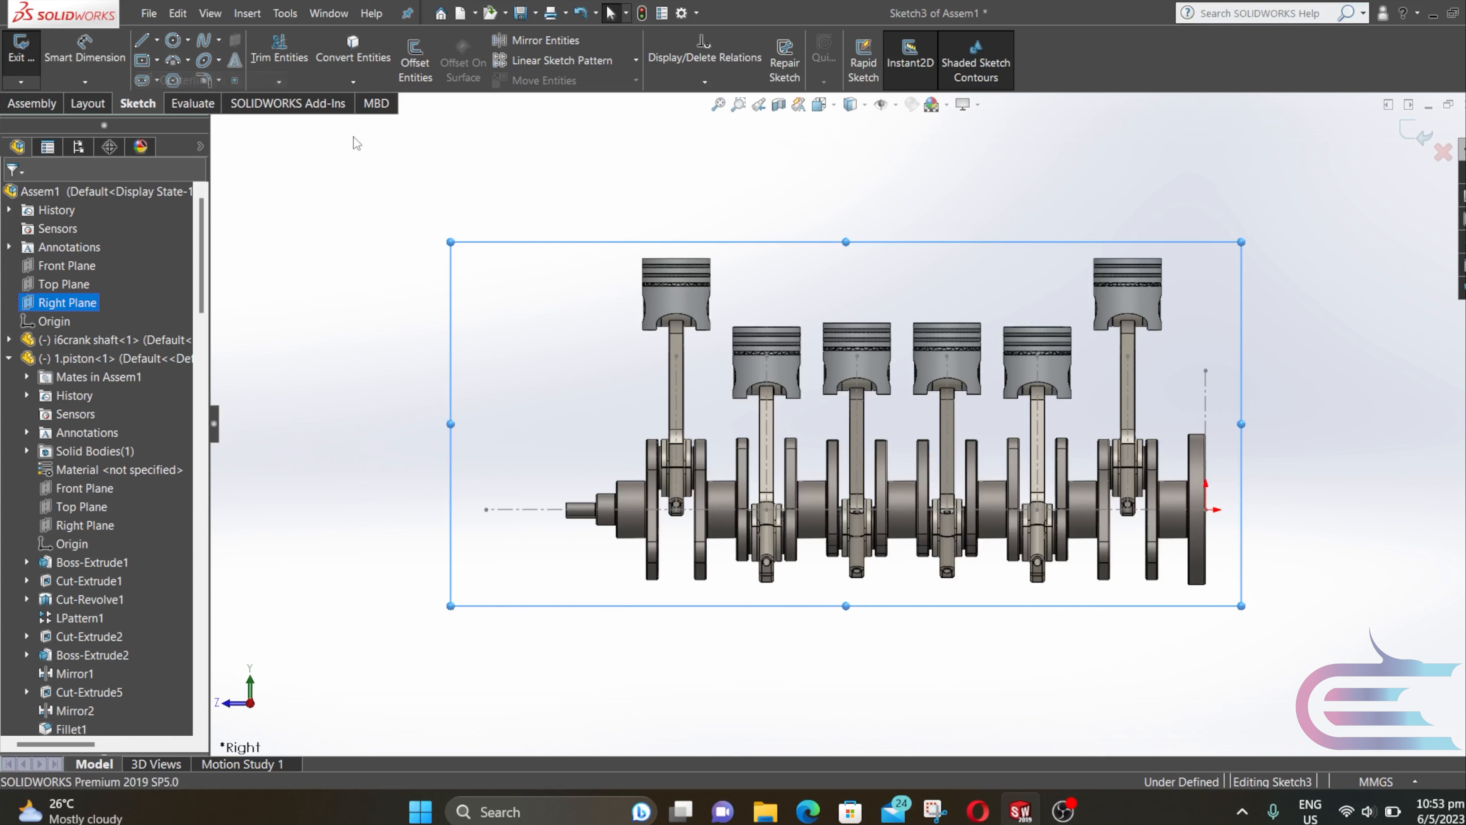
pyautogui.click(1206, 223)
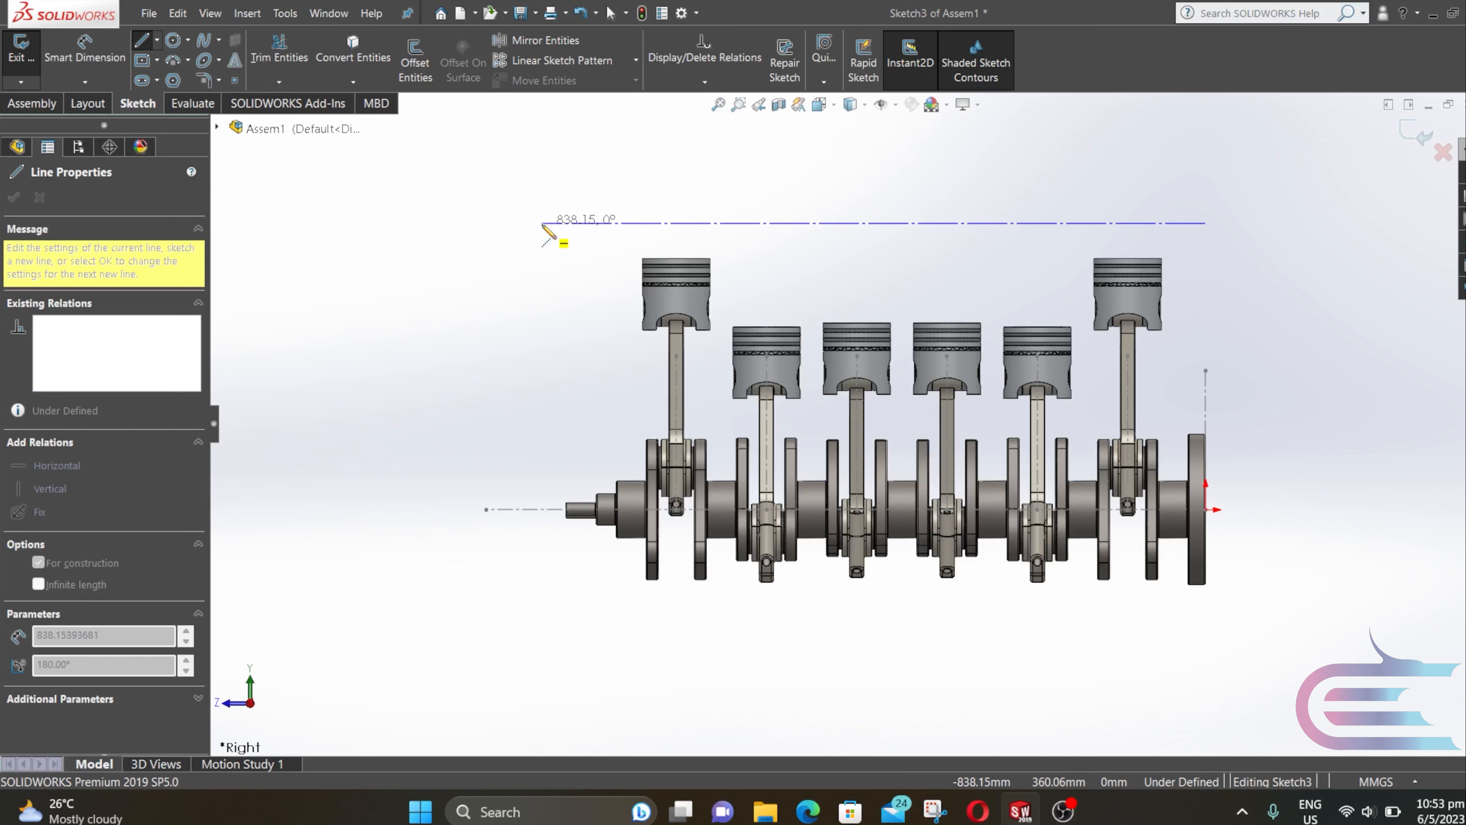
pyautogui.click(526, 223)
pyautogui.press('Escape')
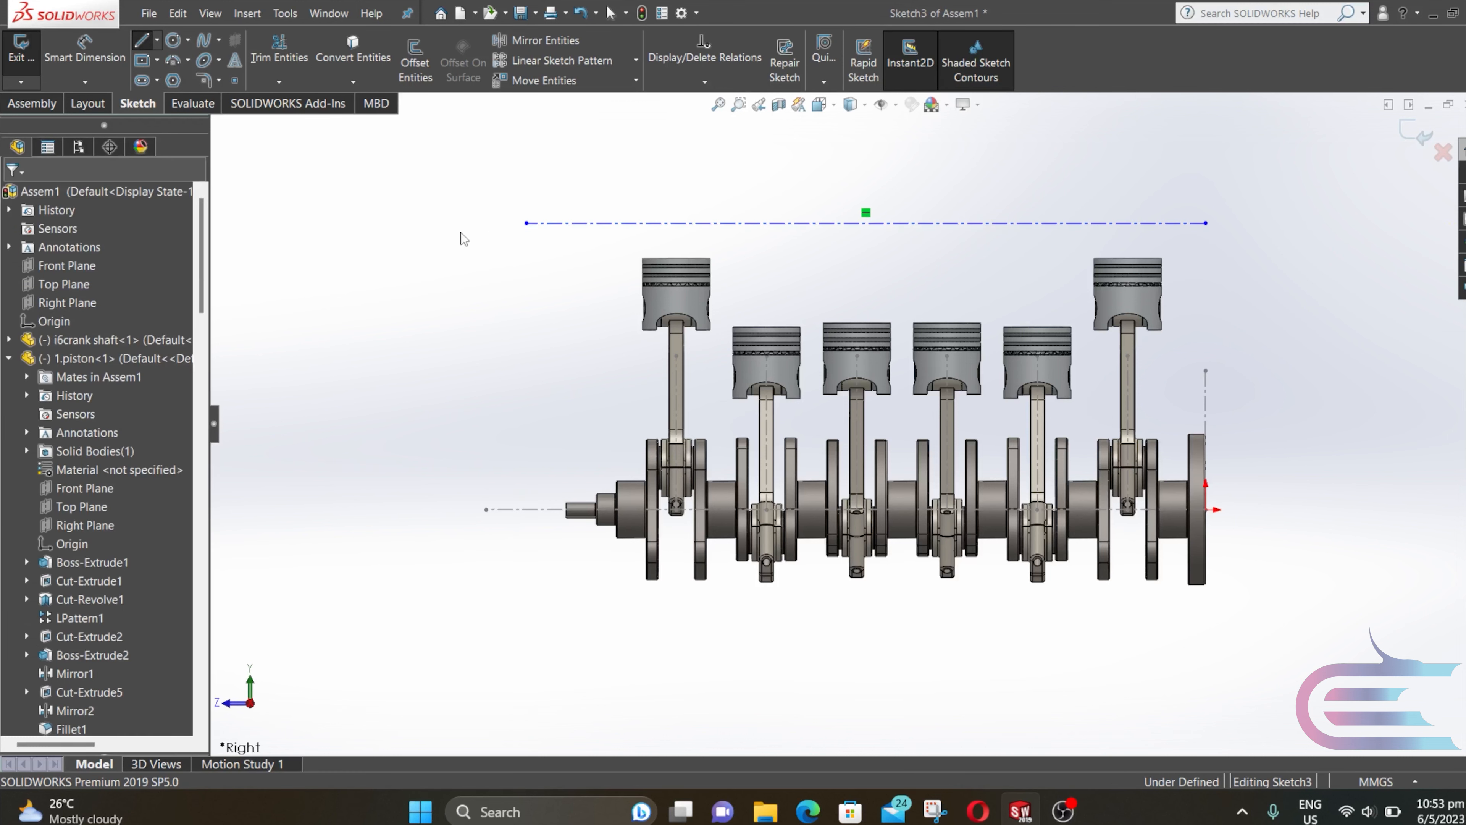
# Dimension the centerline at 253.817806 mm from the crankshaft axis line and exit the sketch
pyautogui.click(561, 223)
pyautogui.click(528, 510)
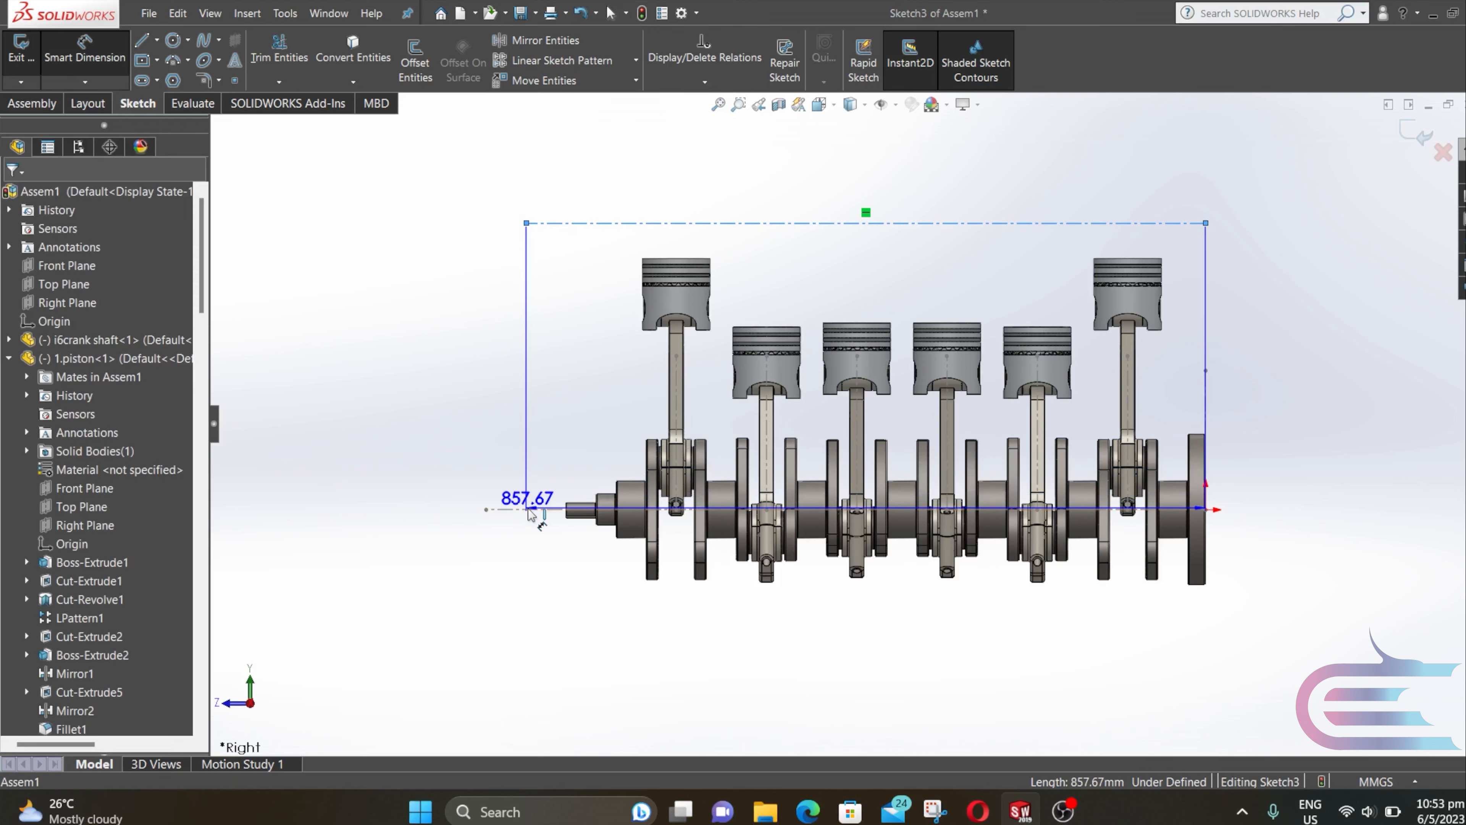
pyautogui.click(515, 382)
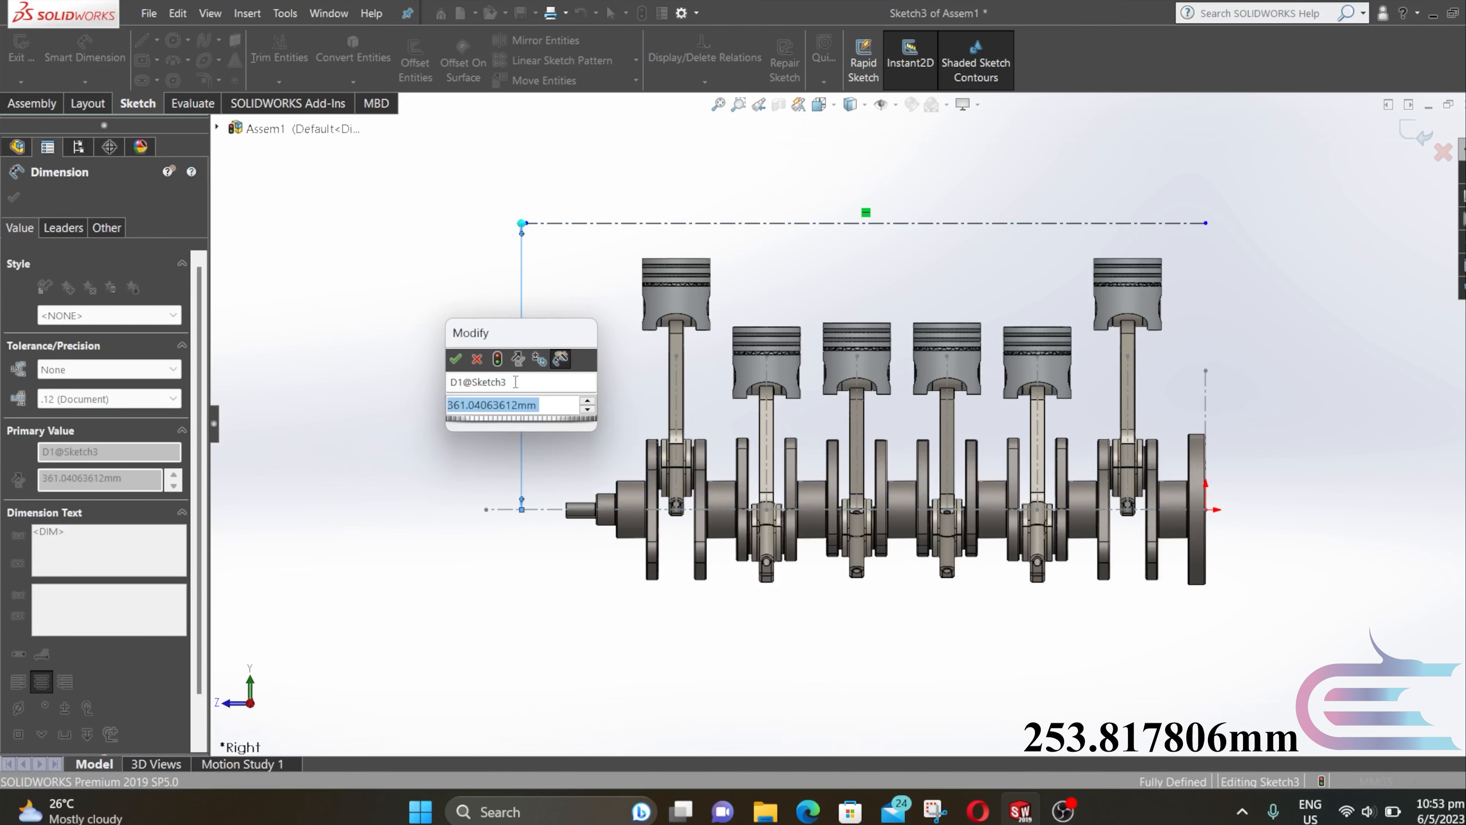
pyautogui.write('25')
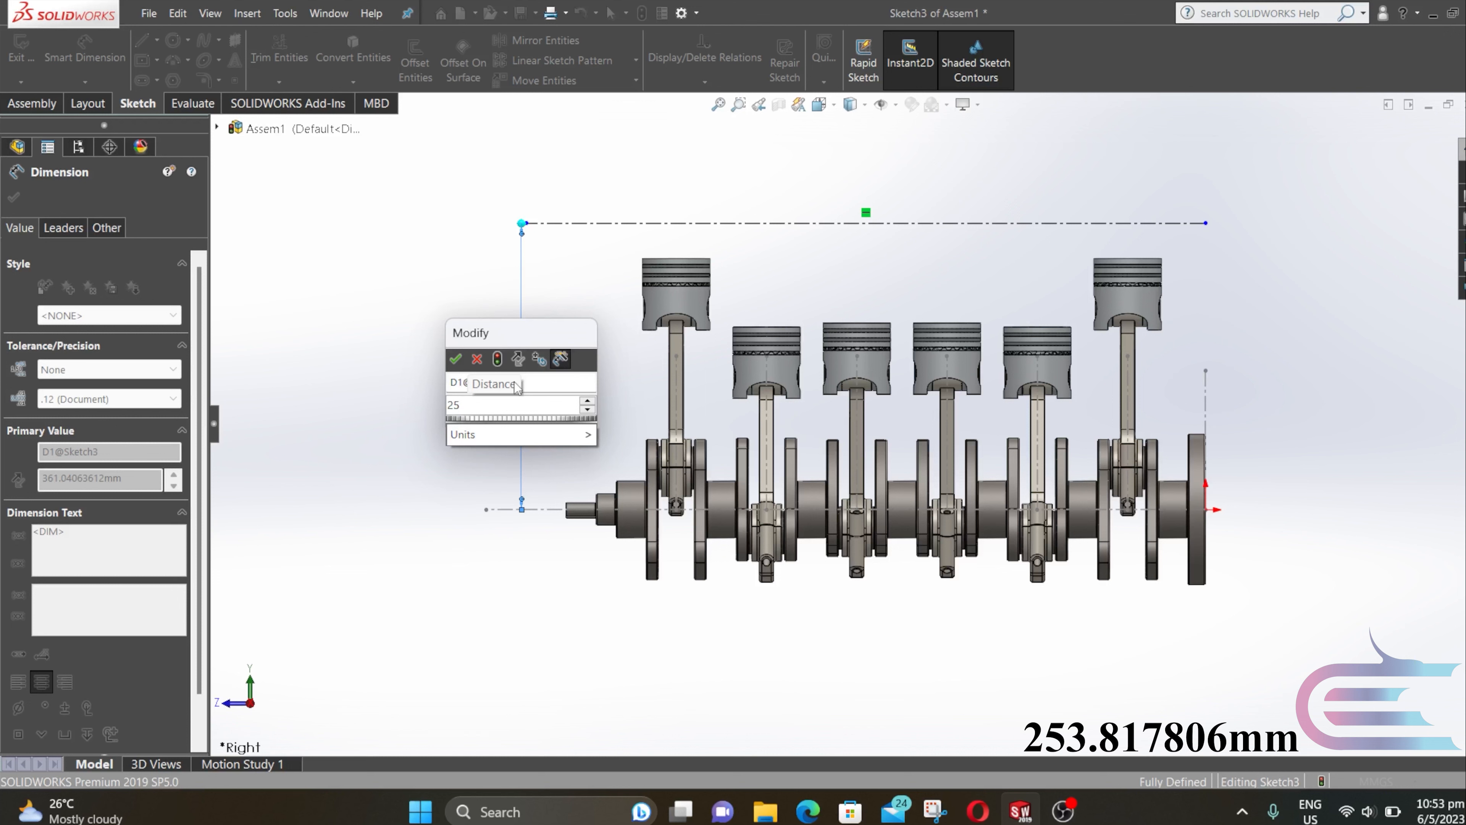
pyautogui.write('3.81')
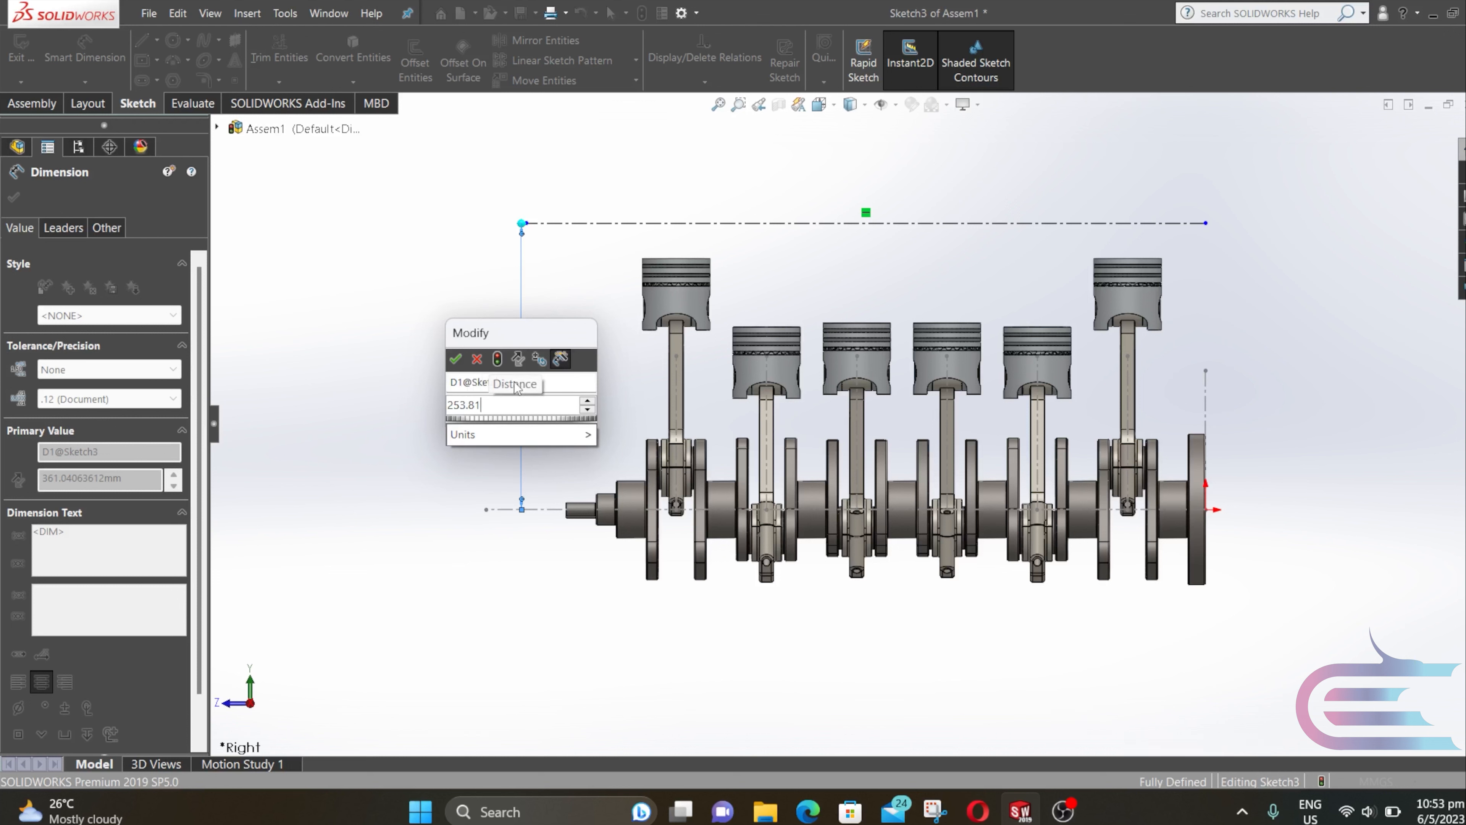
pyautogui.write('7806')
pyautogui.press('Return')
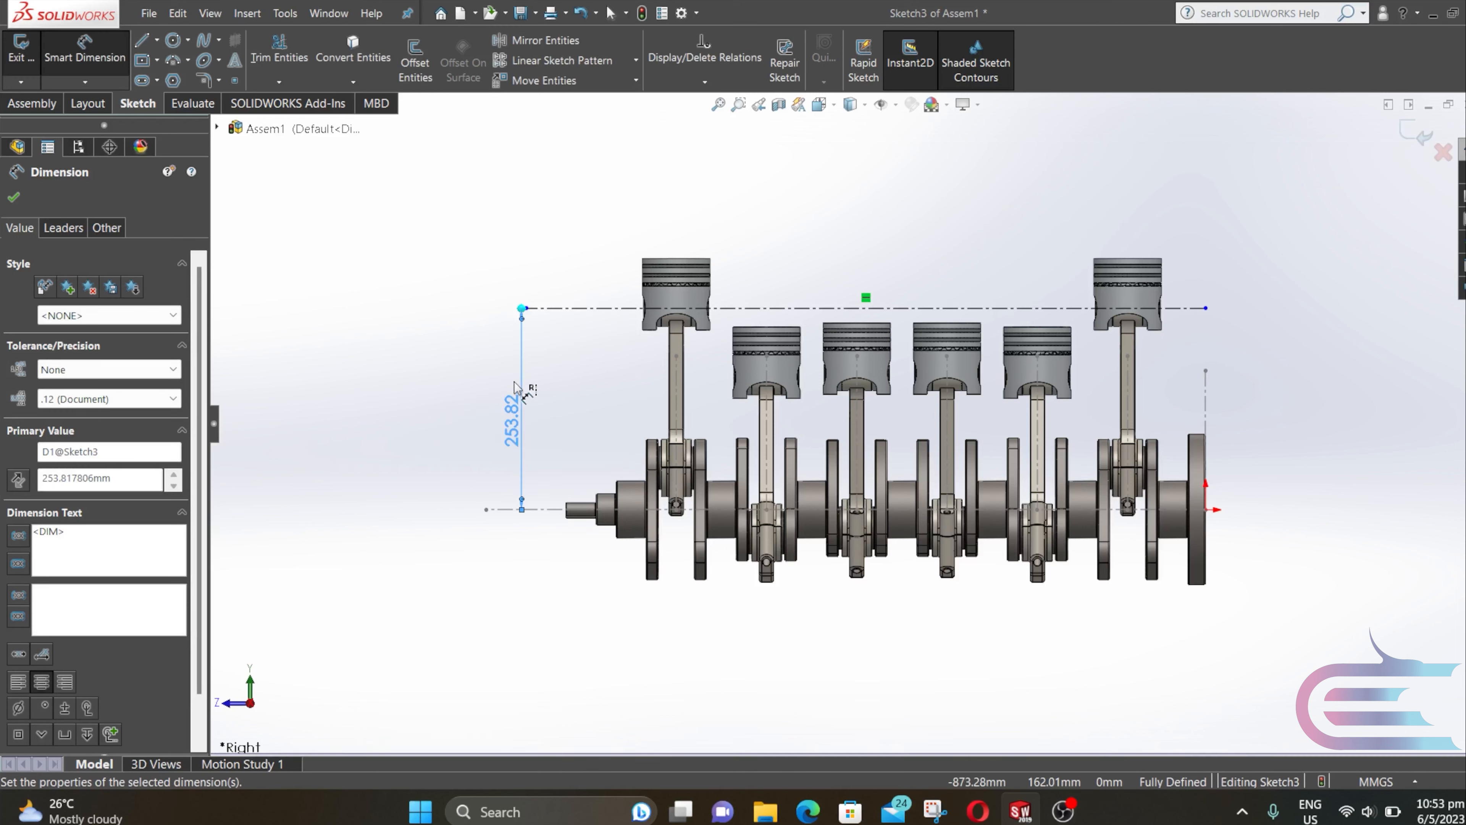
pyautogui.click(14, 198)
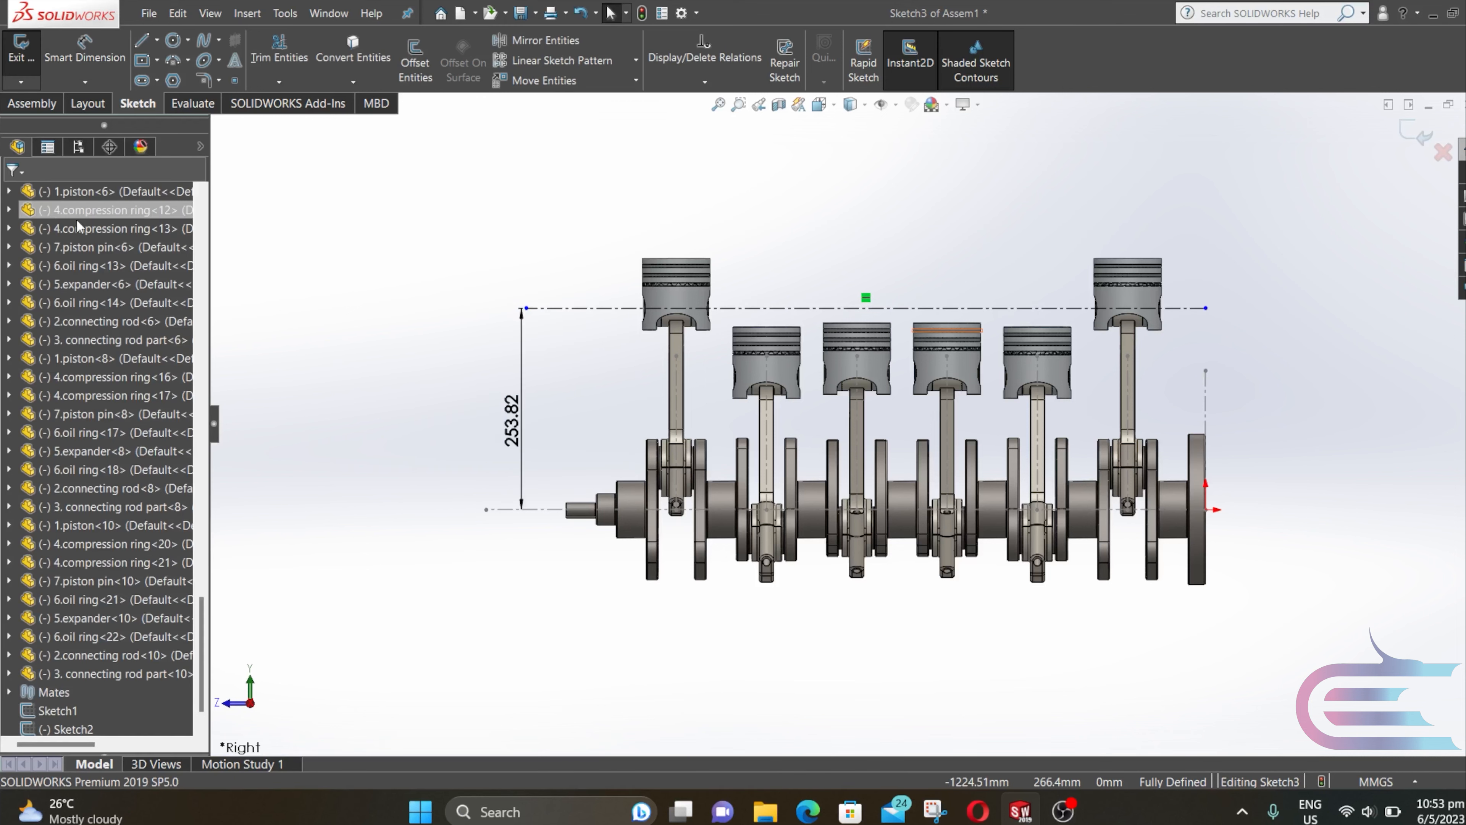
pyautogui.click(1413, 130)
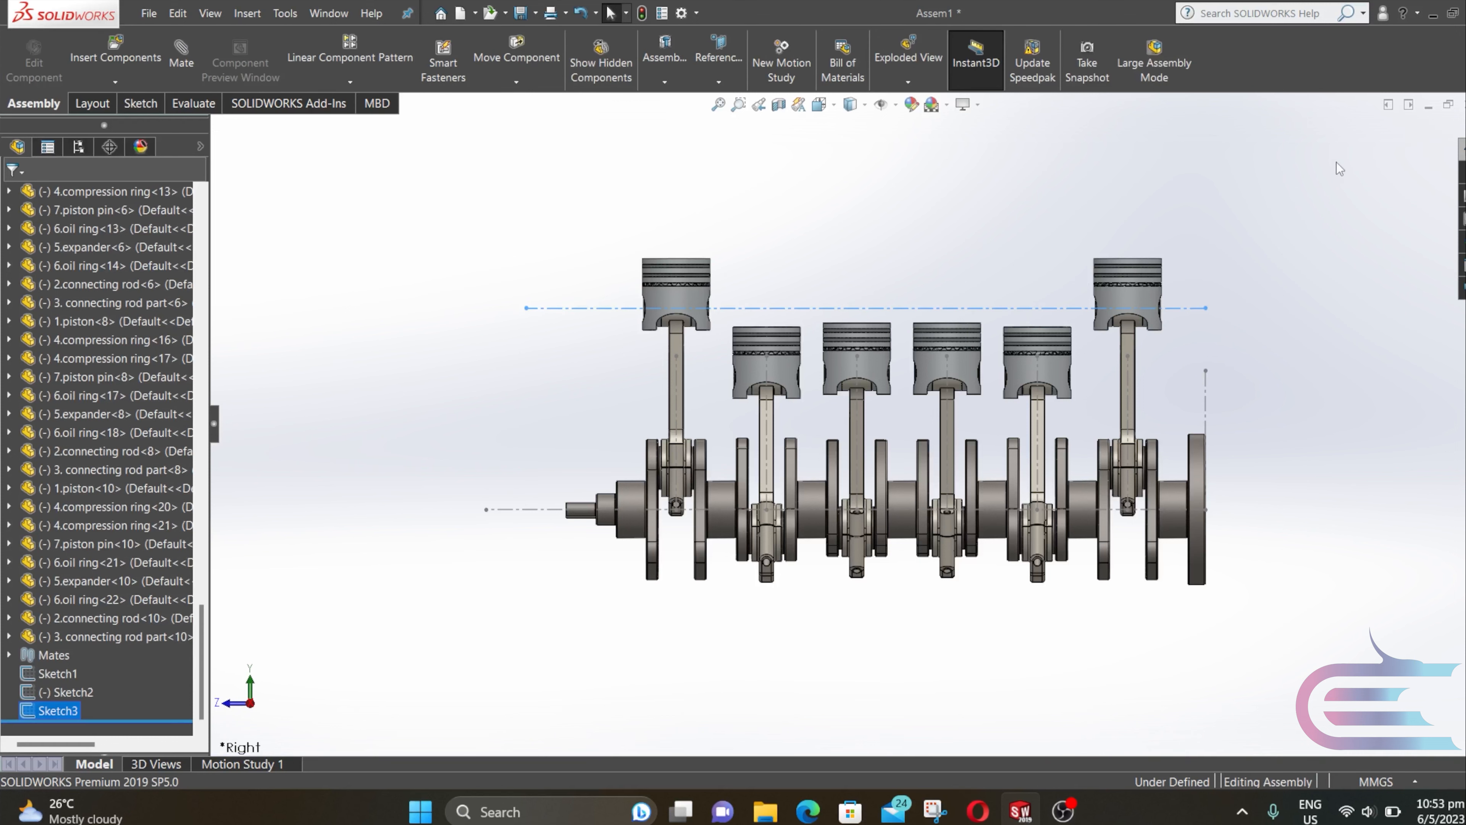
# Start a reference plane using the assembly's Right Plane and the upper horizontal centerline as references
pyautogui.click(719, 63)
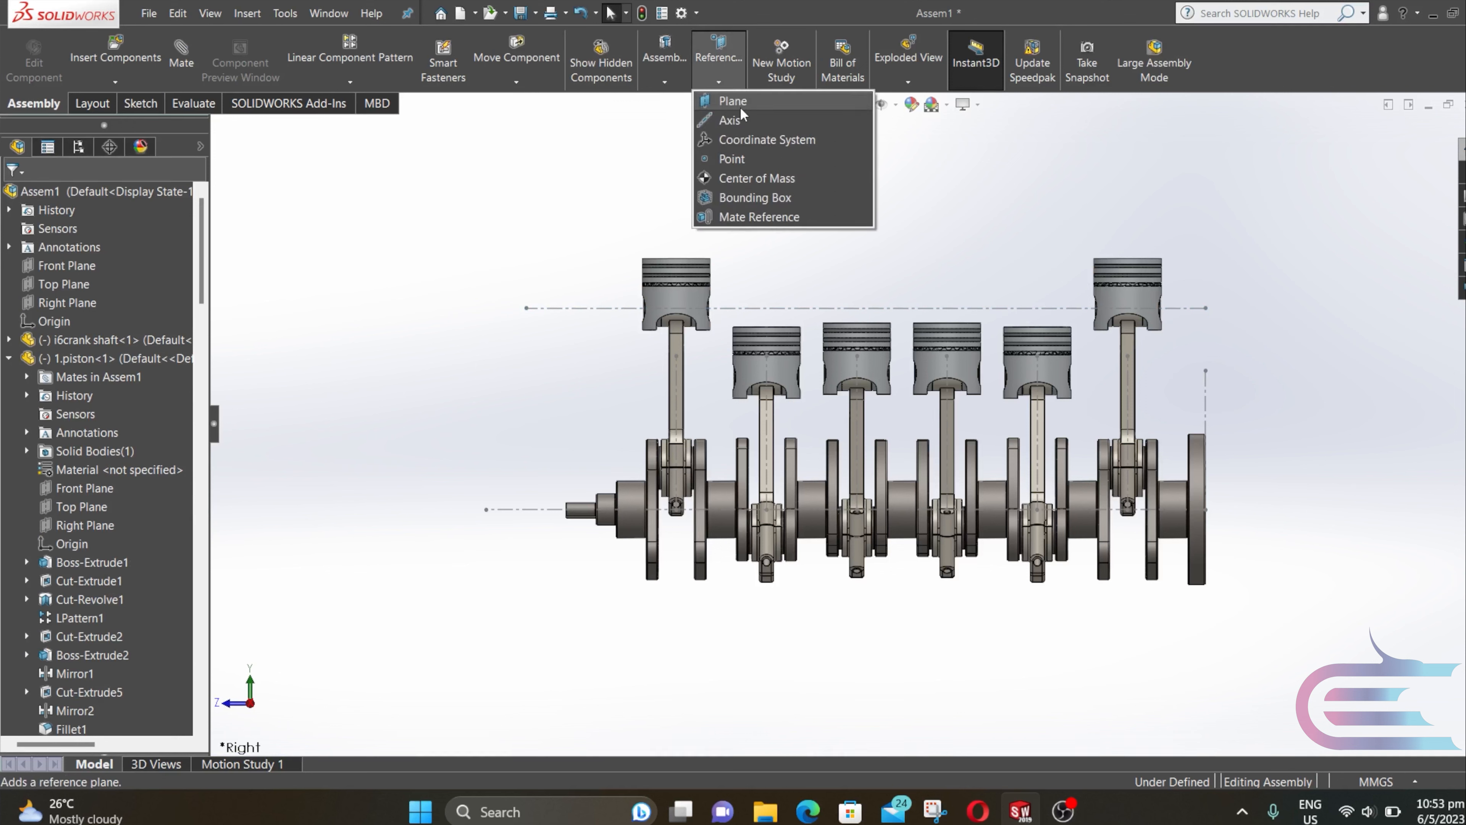
pyautogui.click(740, 105)
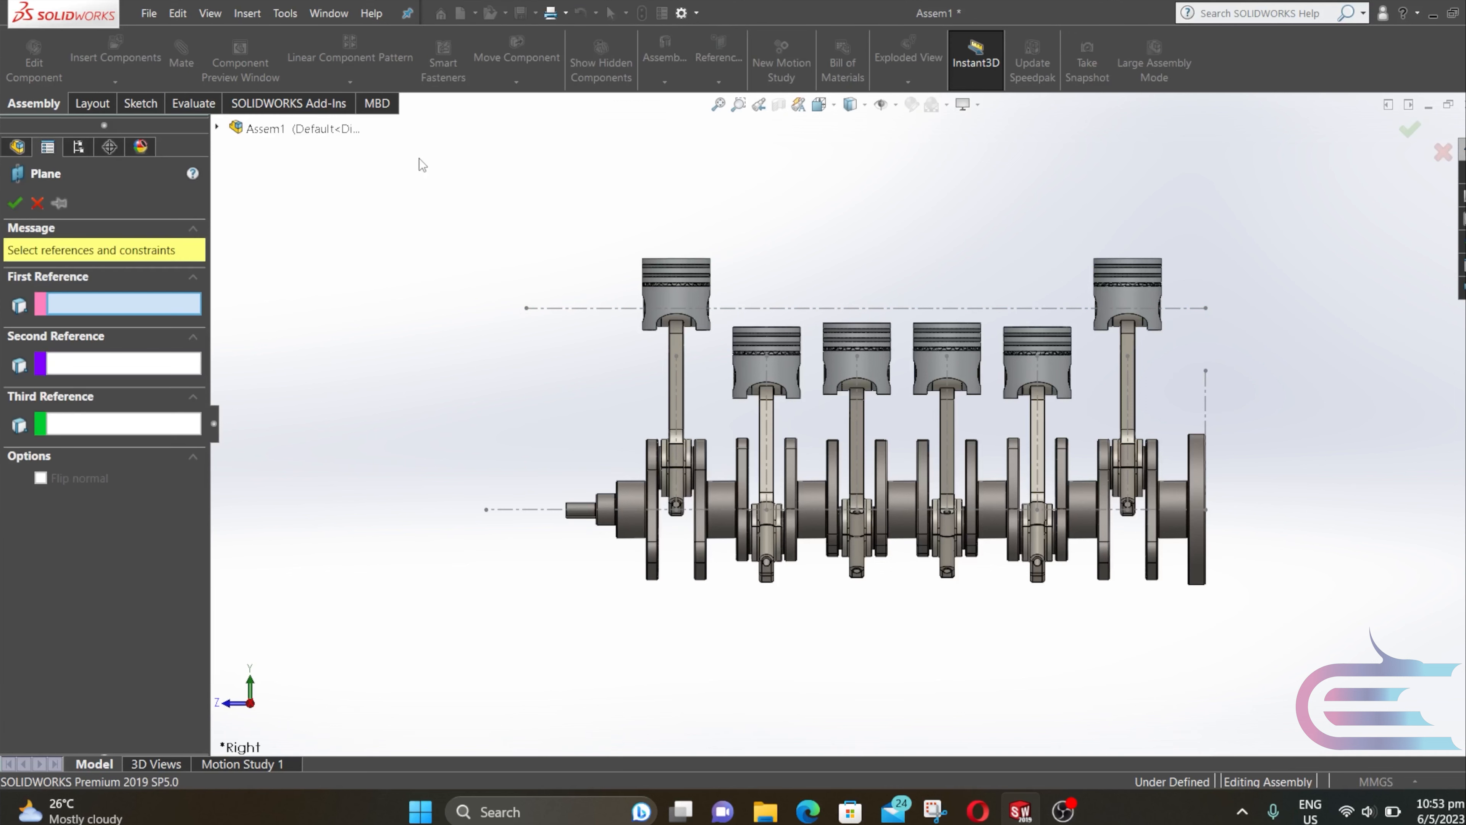
pyautogui.click(217, 127)
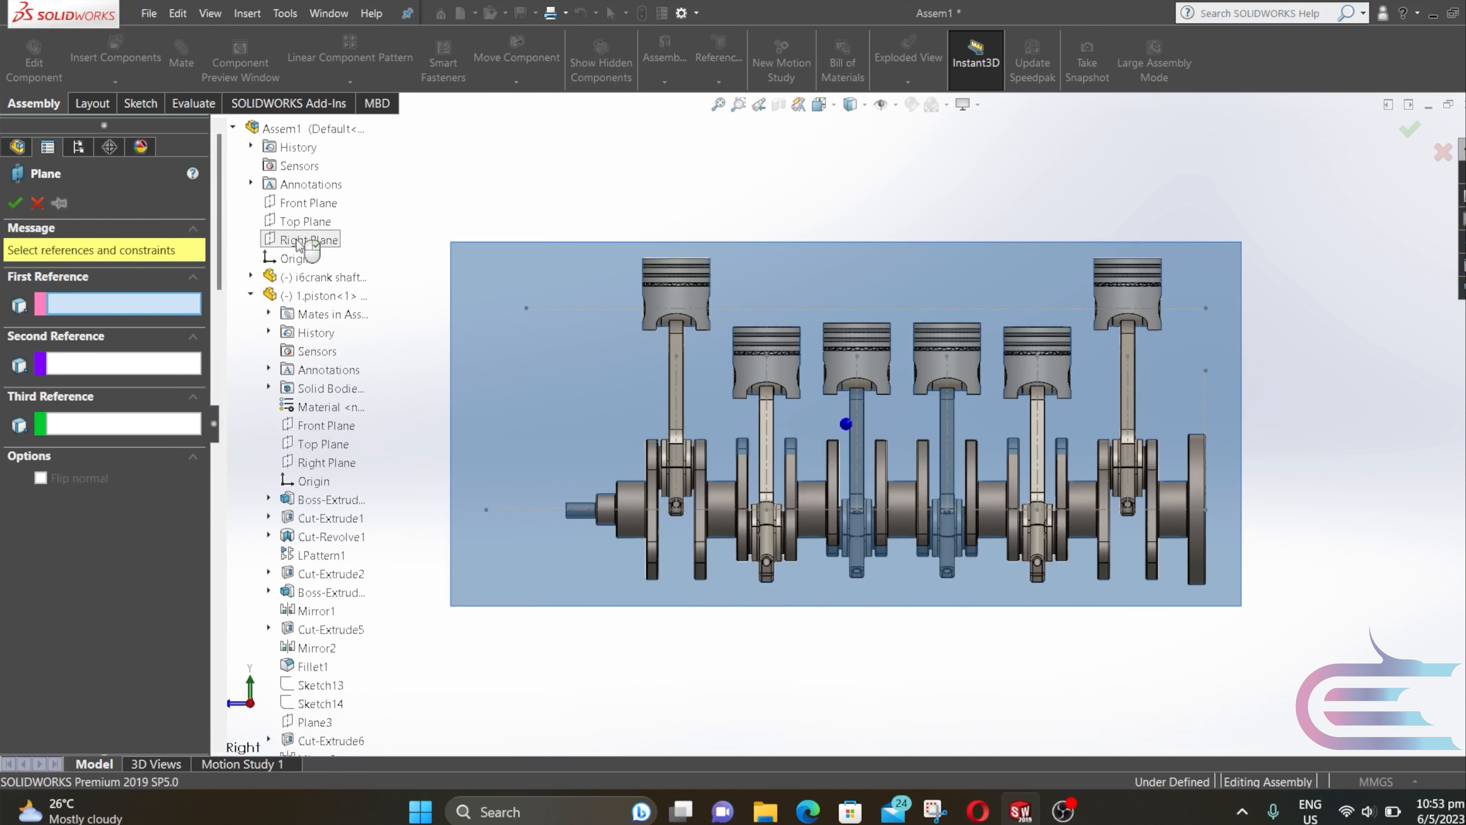
pyautogui.click(299, 243)
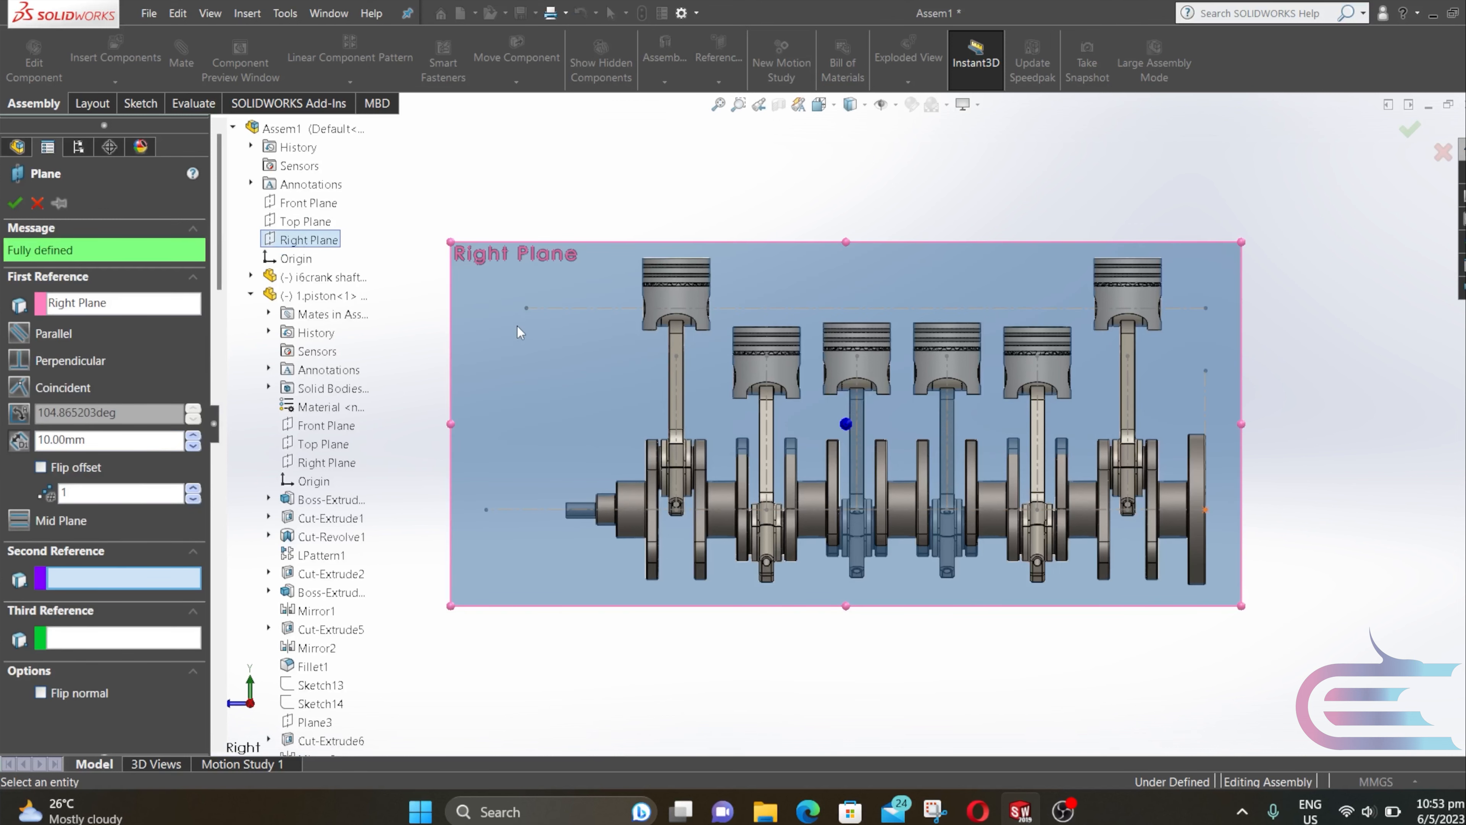
pyautogui.click(570, 309)
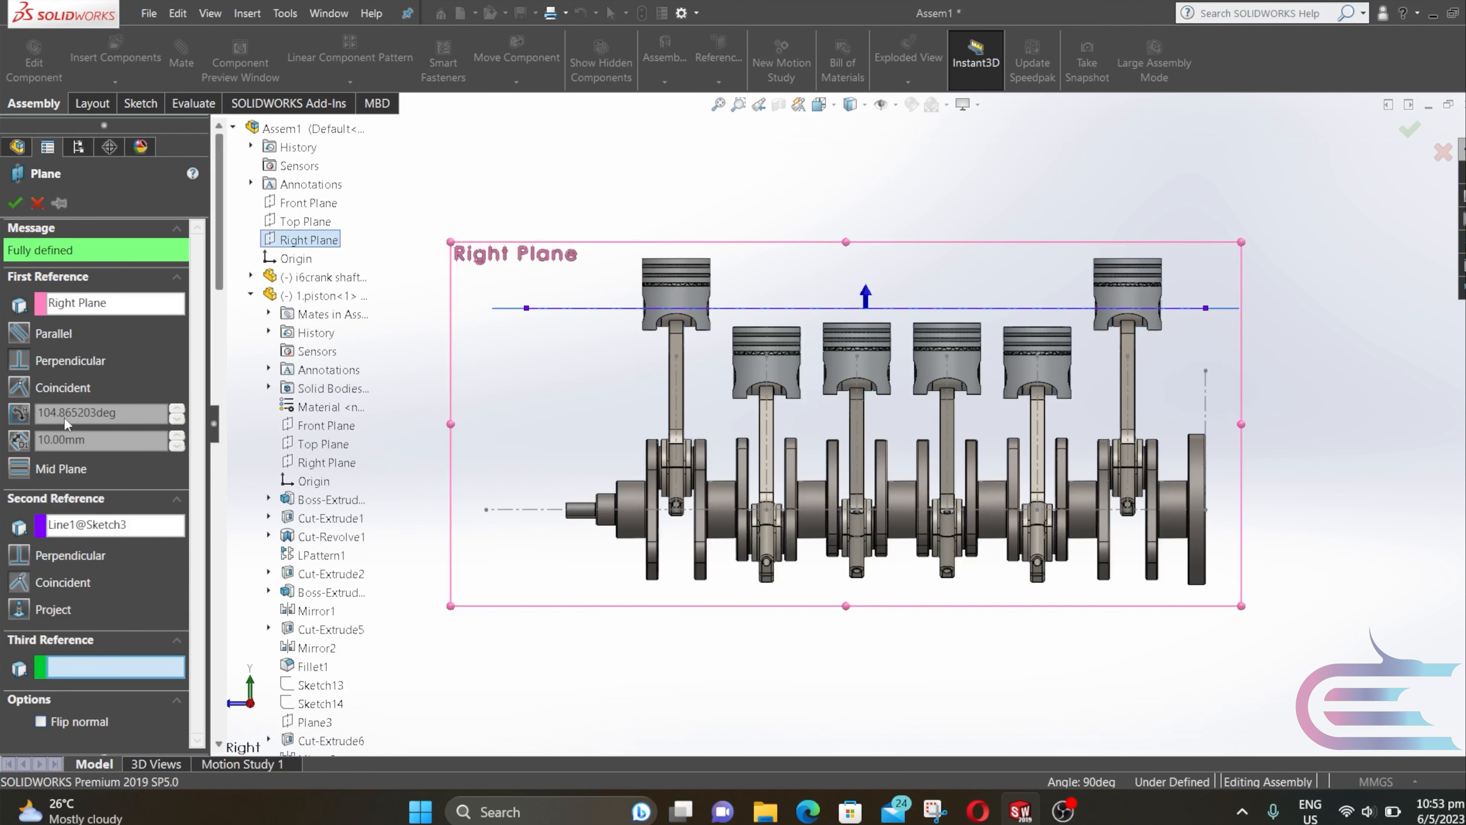
# Set the plane's angle to the Right Plane as 180+14.865203 degrees and create the plane
pyautogui.click(19, 413)
pyautogui.moveTo(127, 413); pyautogui.dragTo(62, 412)
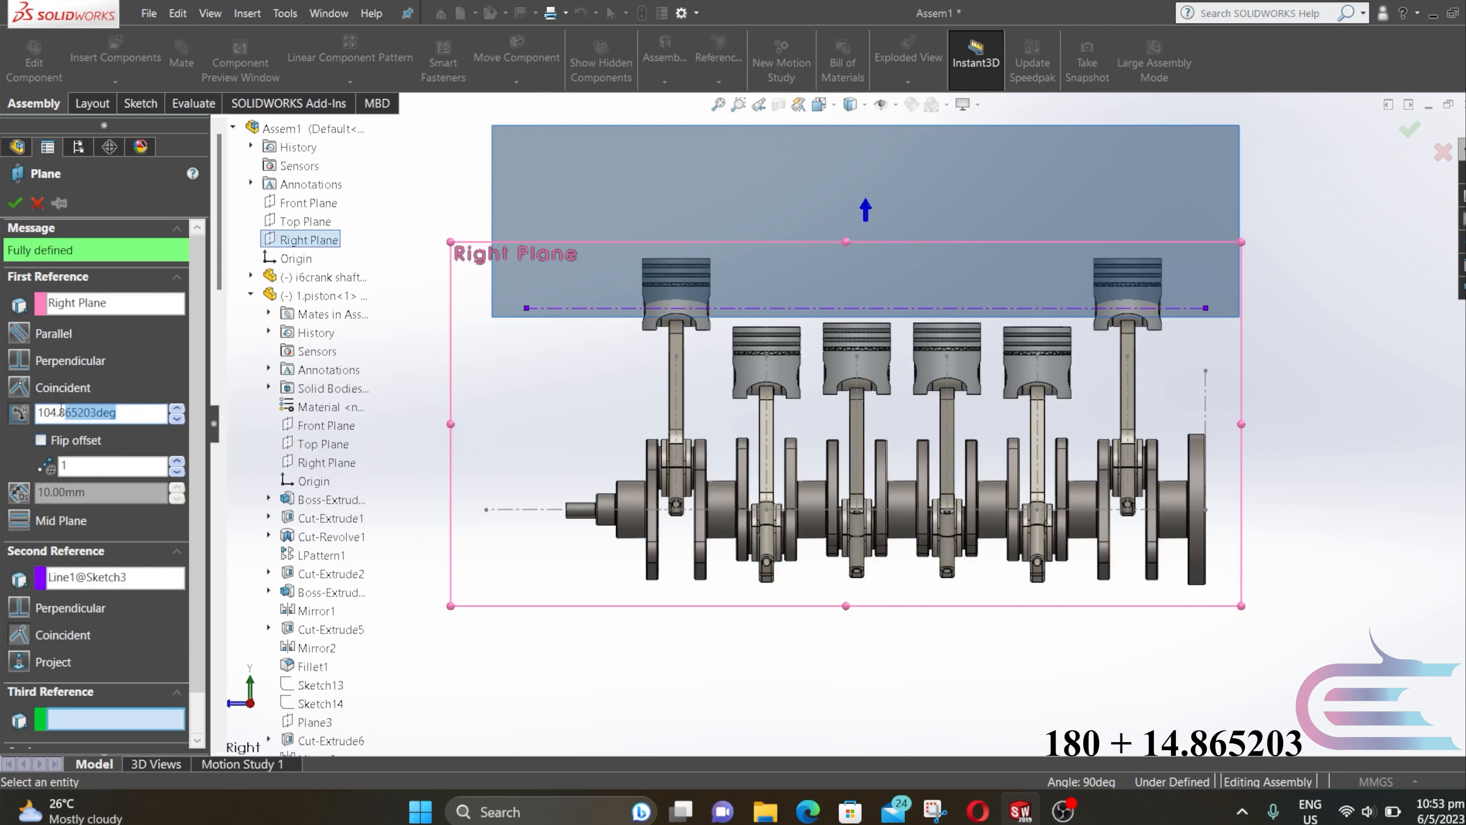
pyautogui.press('BackSpace')
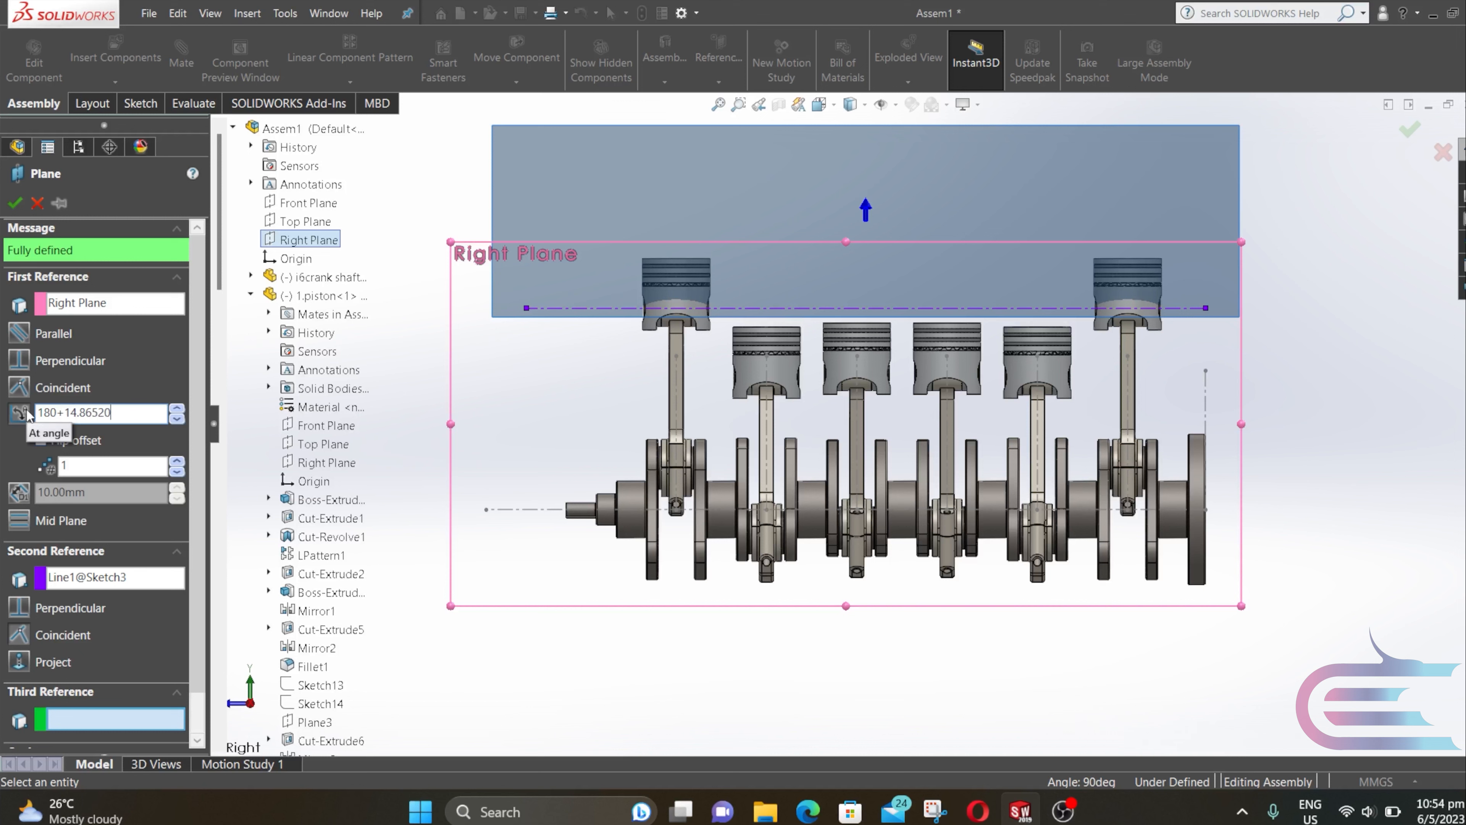
pyautogui.press('Return')
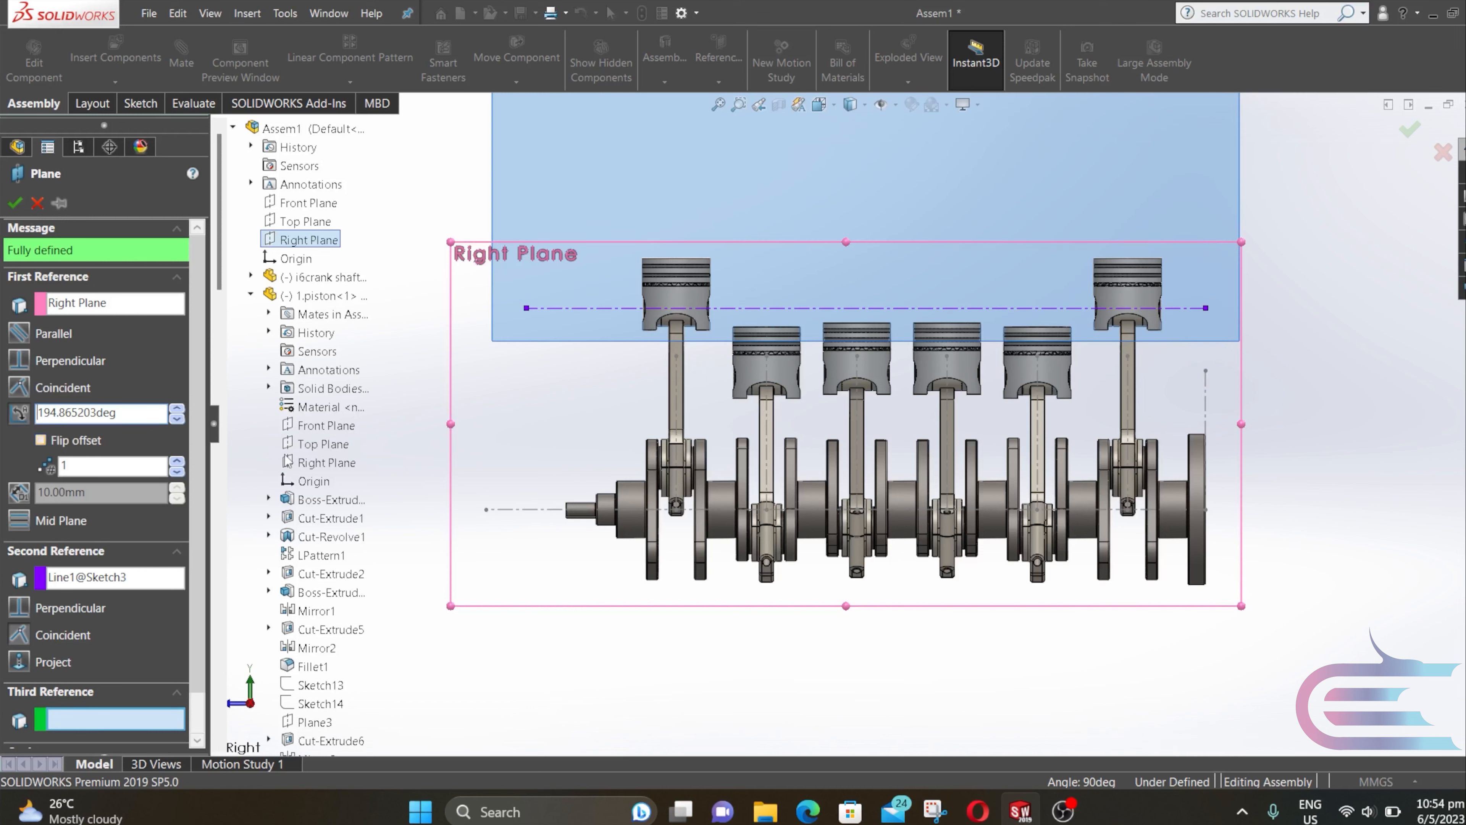
pyautogui.scroll(4, 589, 405)
pyautogui.moveTo(613, 396); pyautogui.dragTo(676, 471, button='middle')
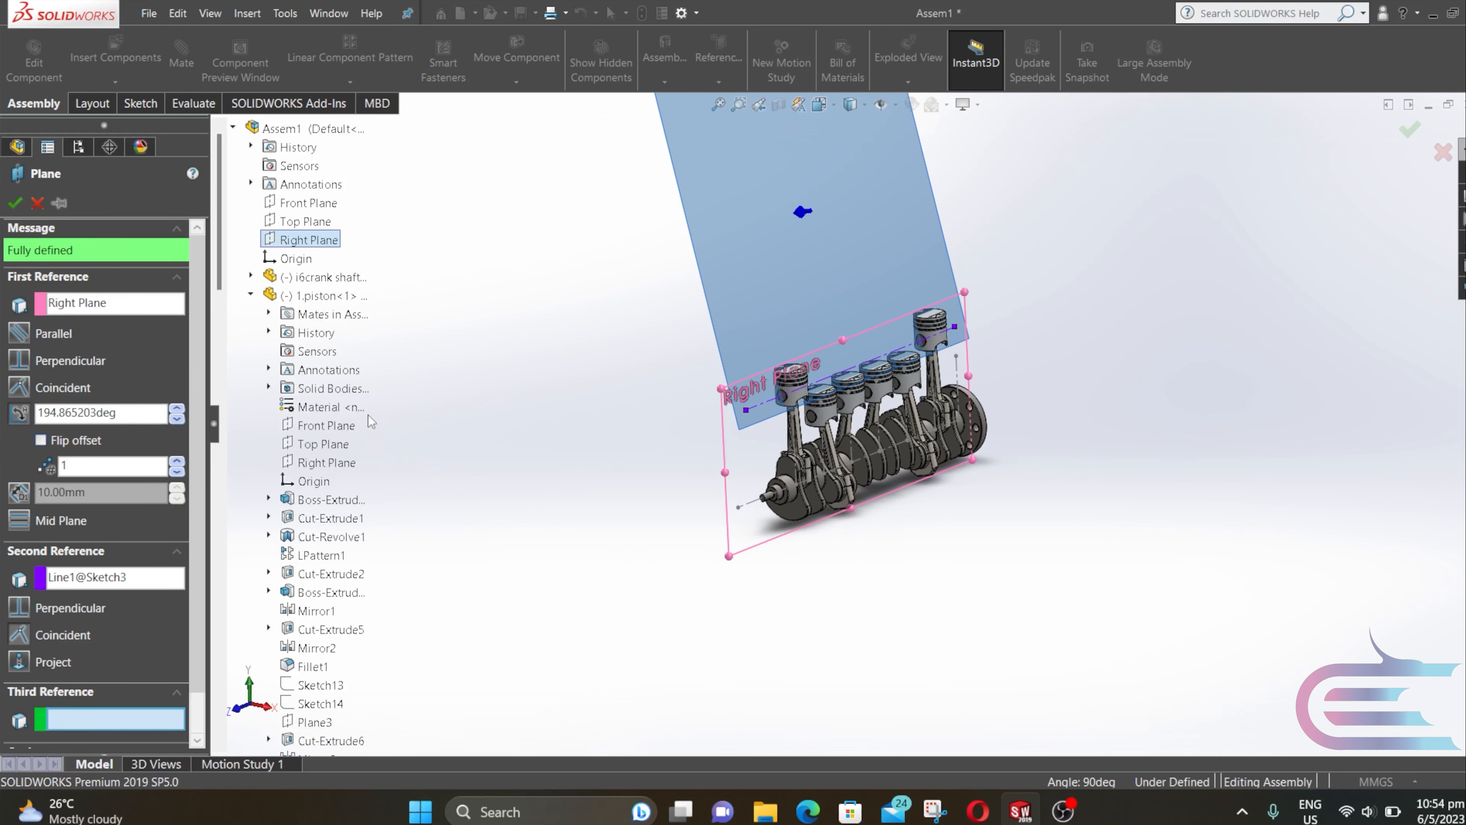
pyautogui.click(15, 202)
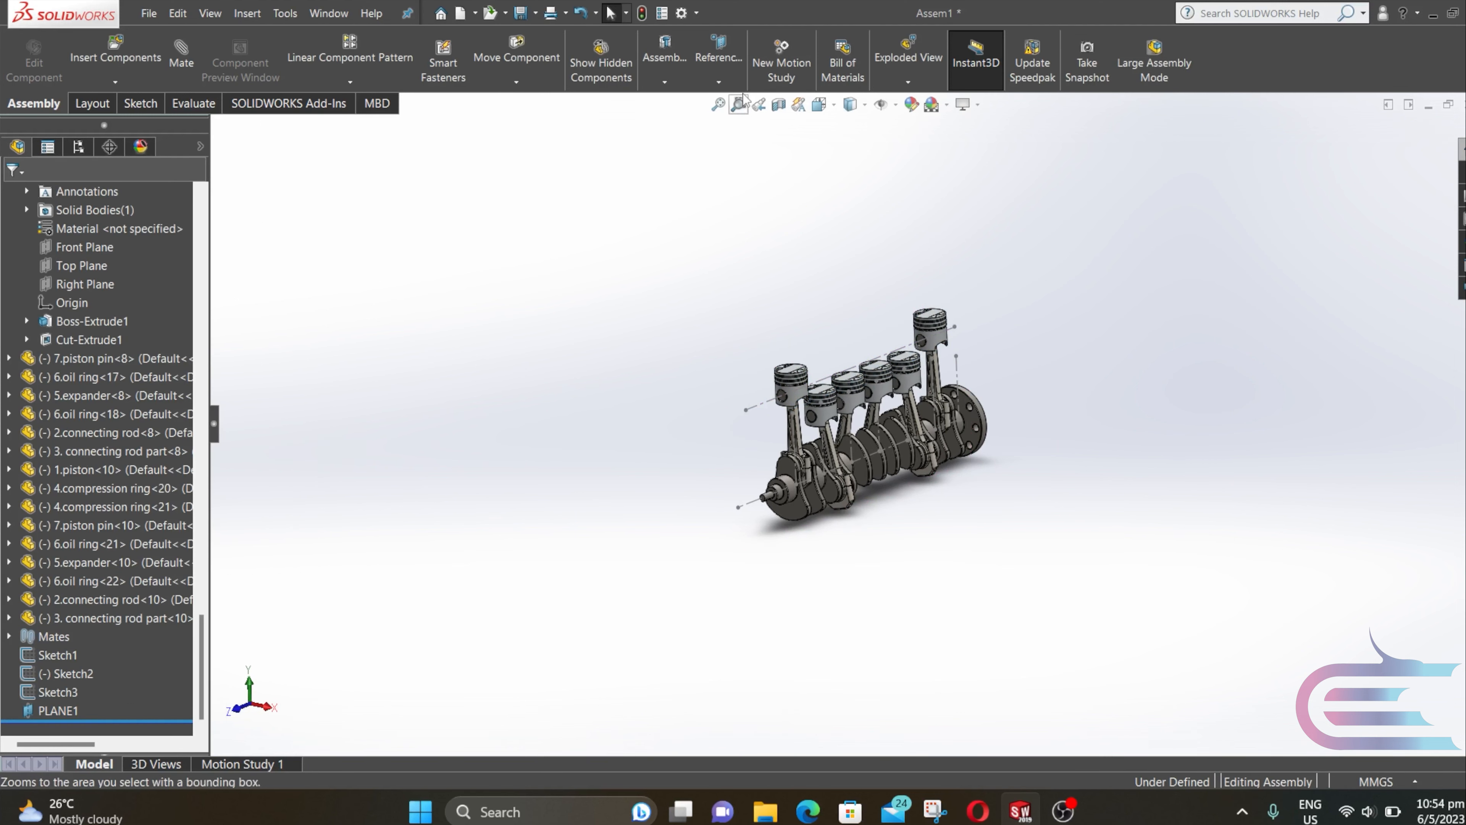
# Create a second plane through the same centerline at 194.865203 degrees to the Right Plane, with the offset flipped
pyautogui.click(719, 63)
pyautogui.click(709, 102)
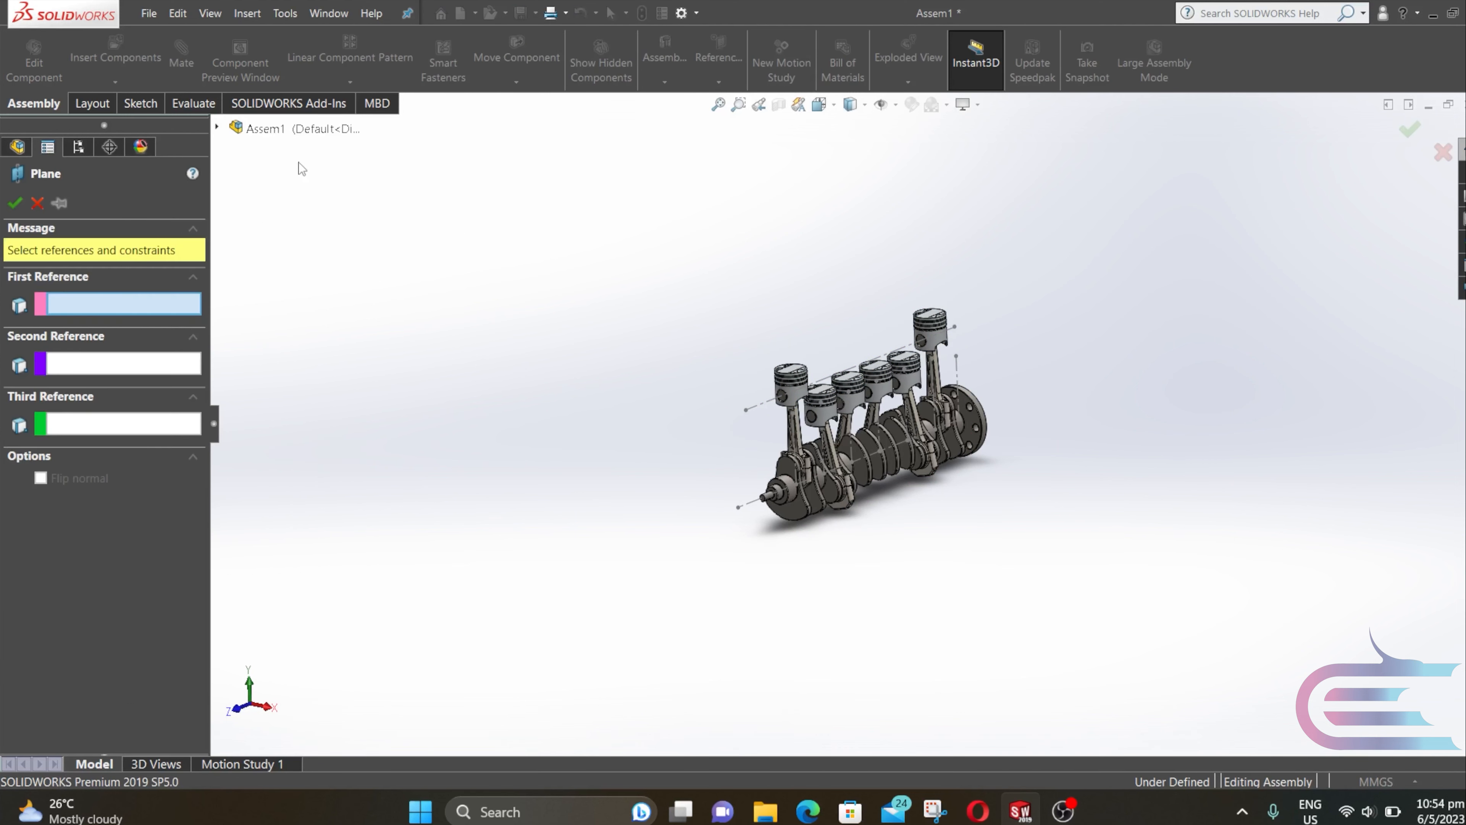
pyautogui.click(217, 127)
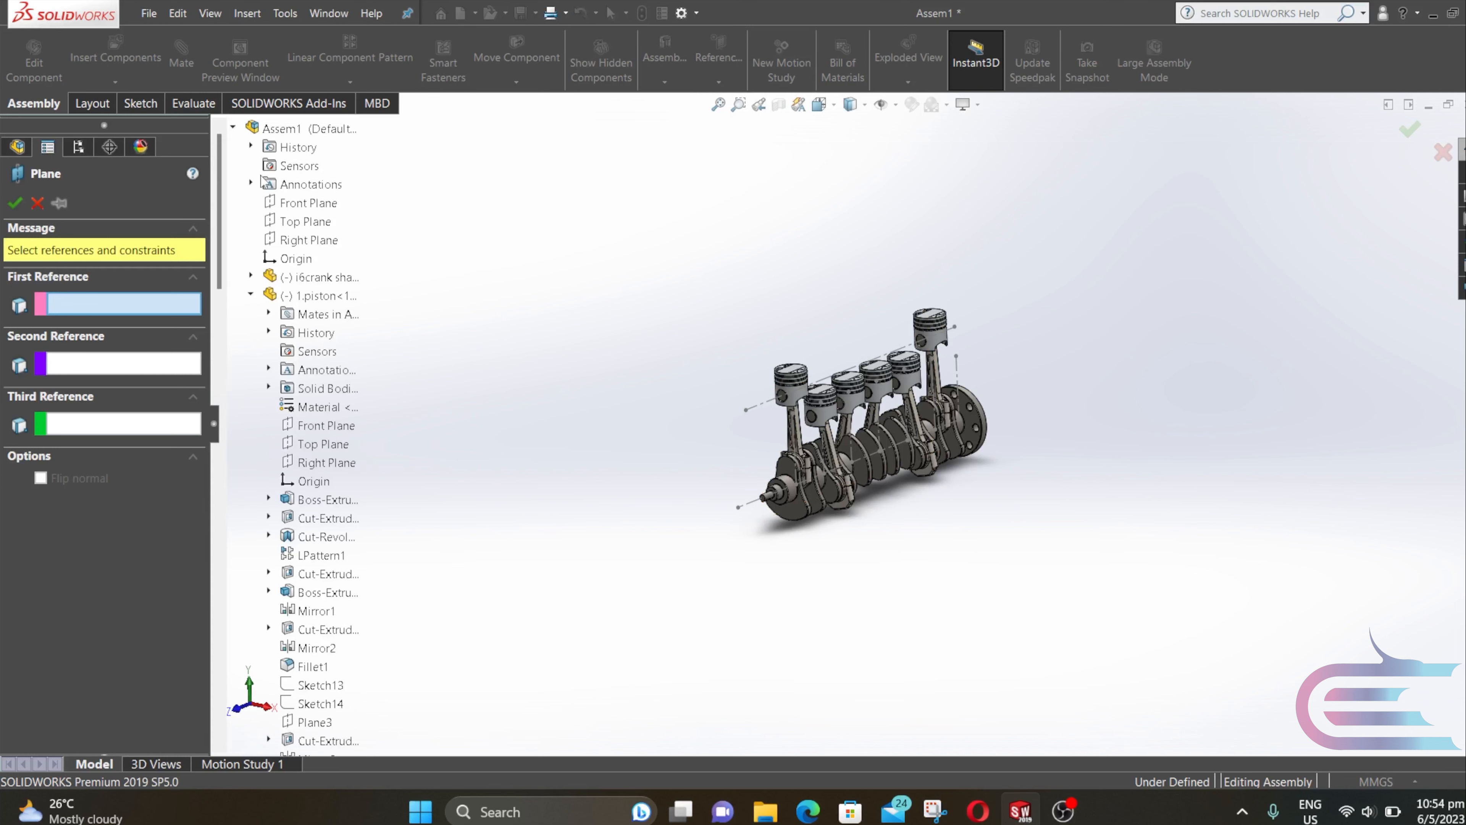
pyautogui.click(309, 240)
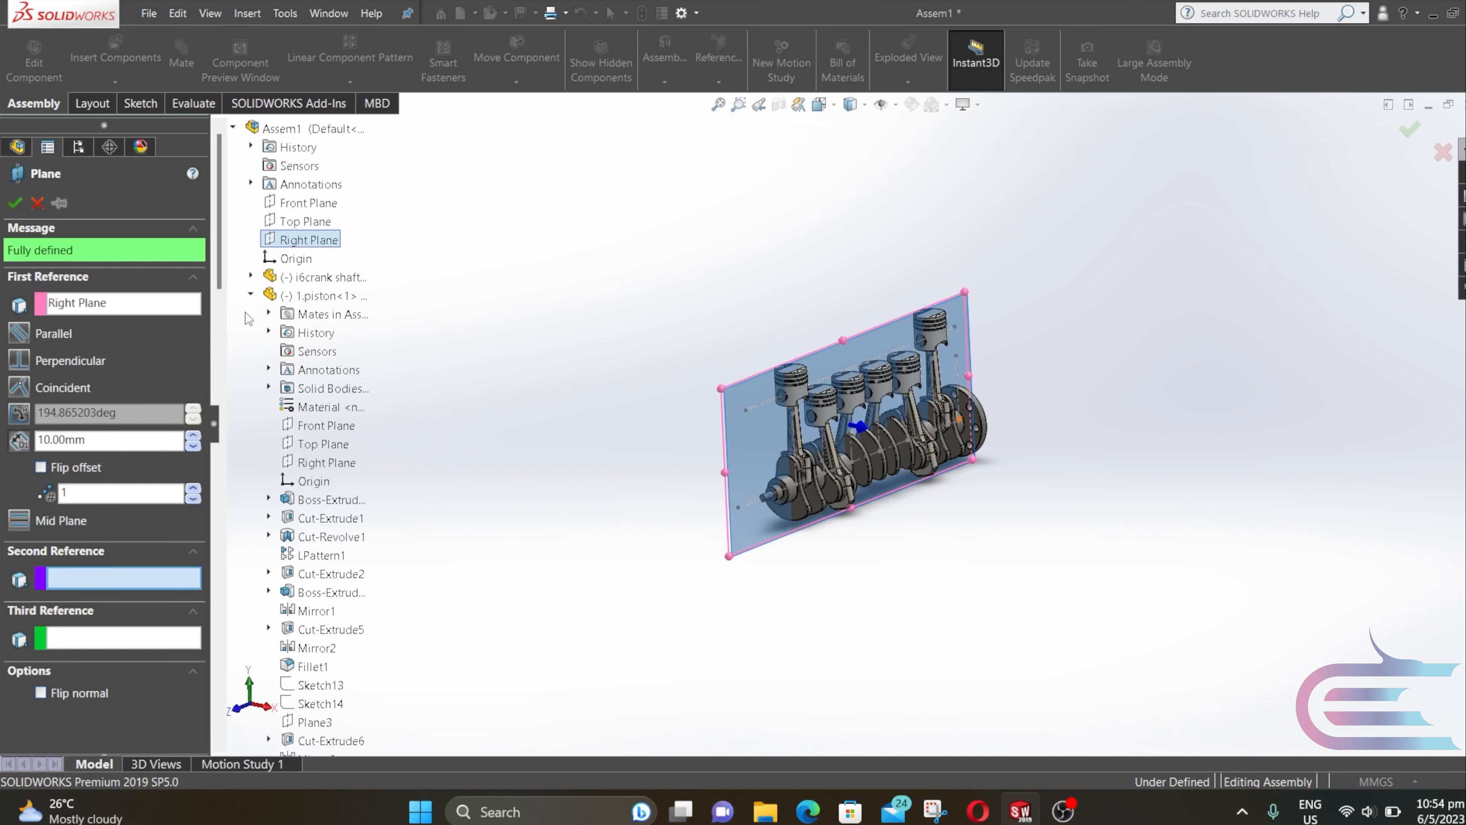
pyautogui.click(771, 404)
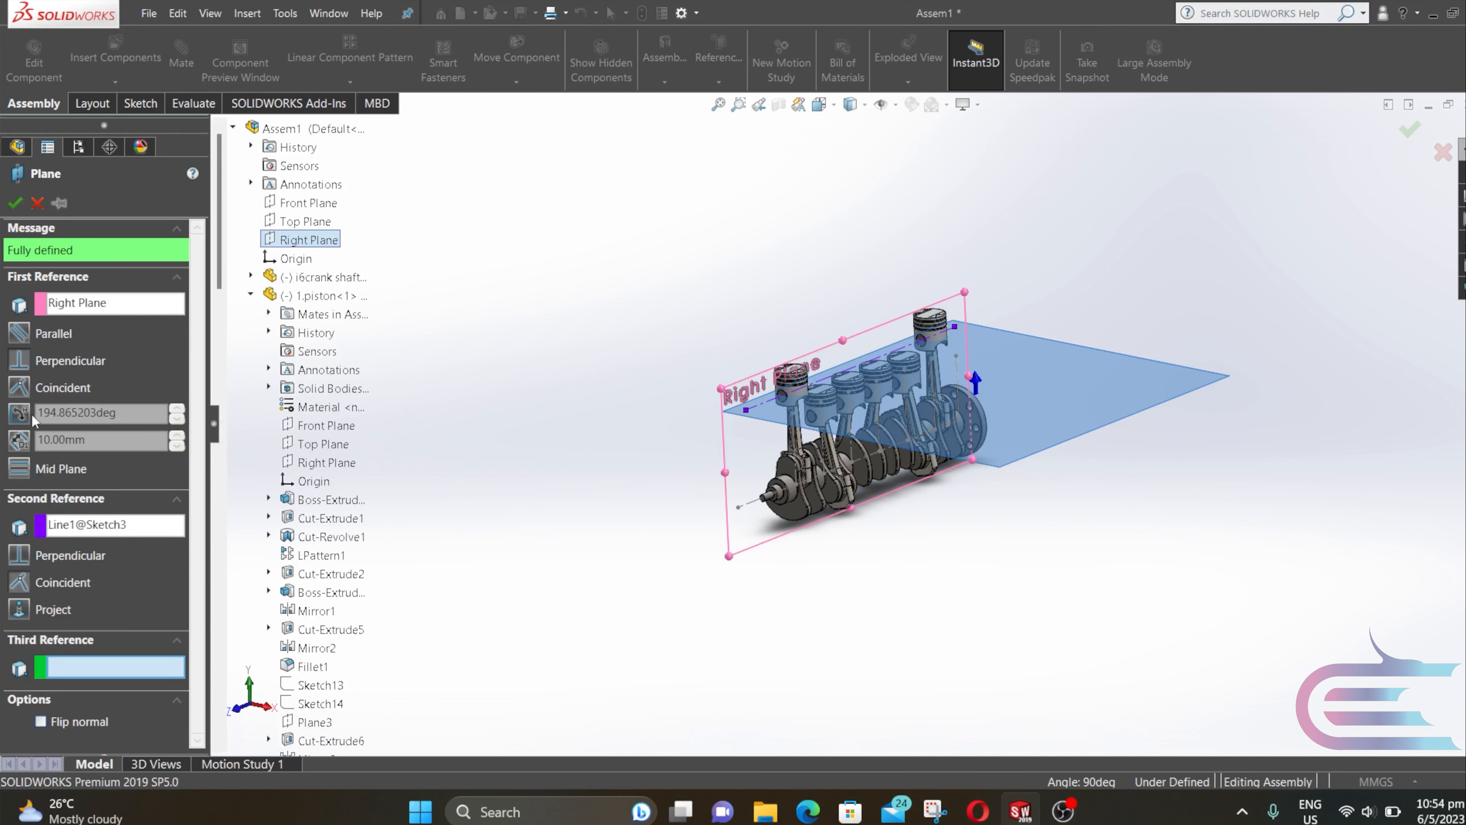
pyautogui.click(15, 419)
pyautogui.click(41, 440)
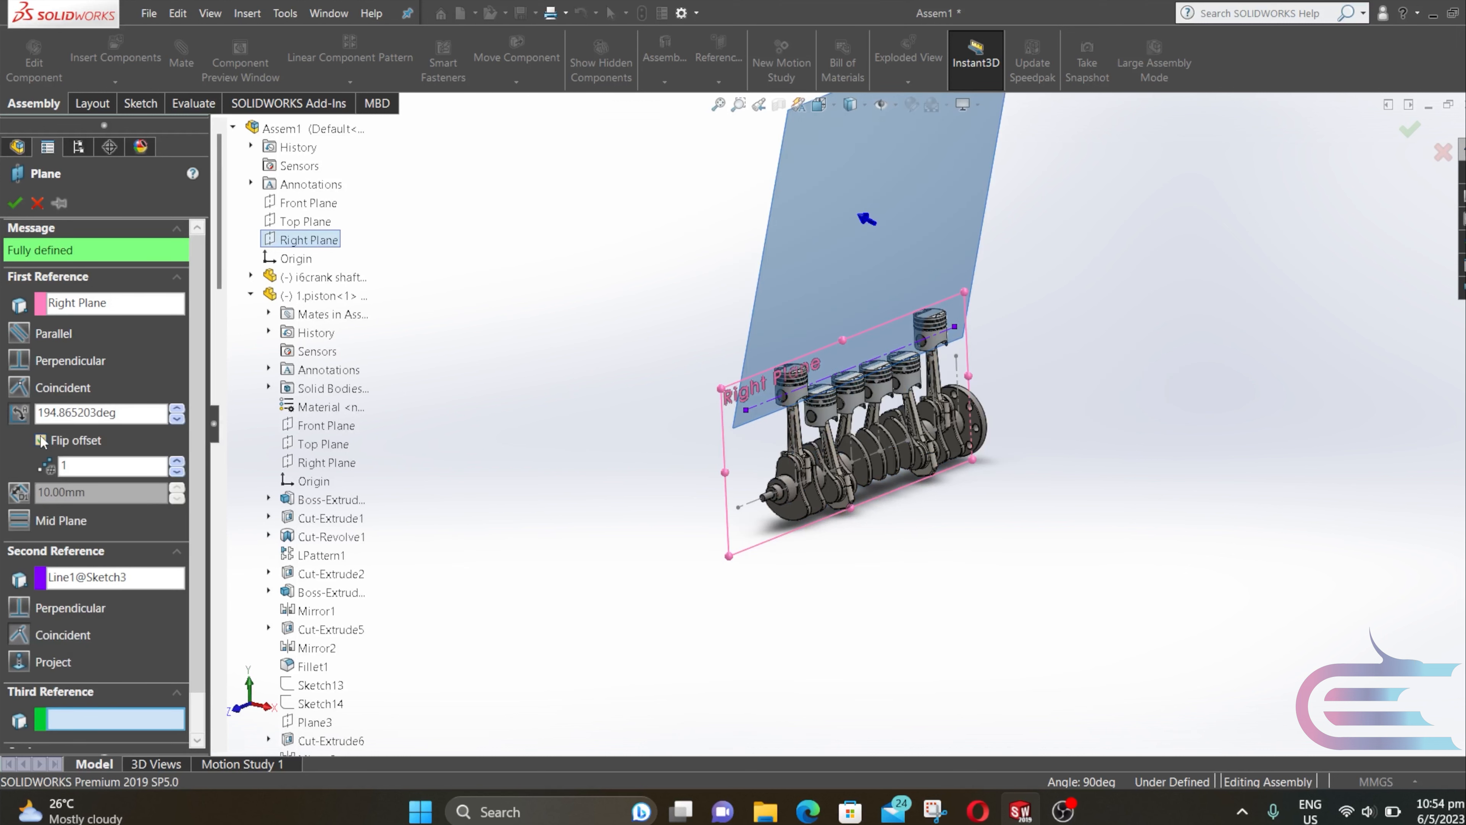
pyautogui.scroll(-2, 873, 314)
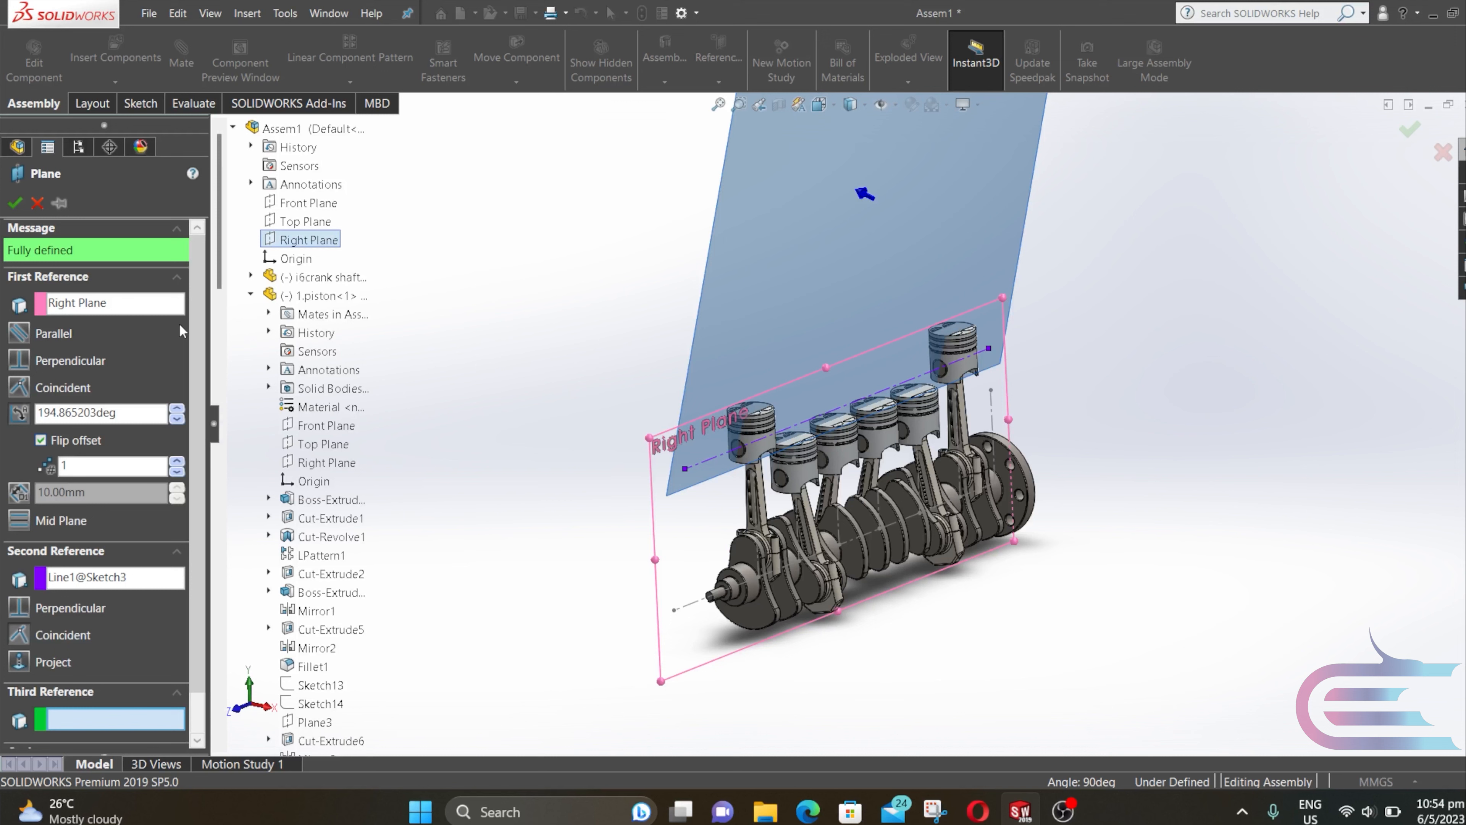
pyautogui.click(14, 202)
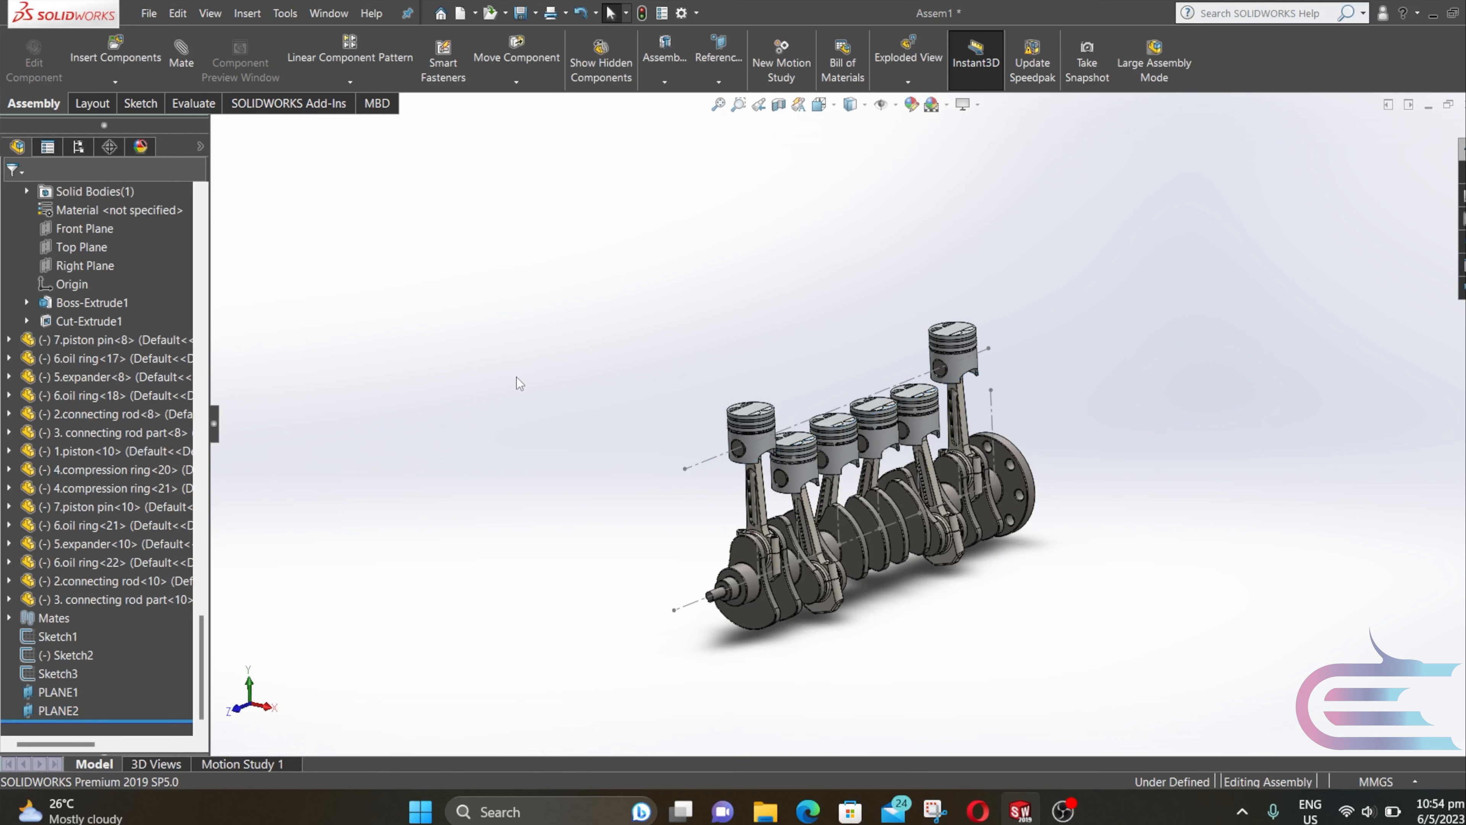
# Start a new sketch on PLANE1, the first of the two angled reference planes
pyautogui.rightClick(76, 687)
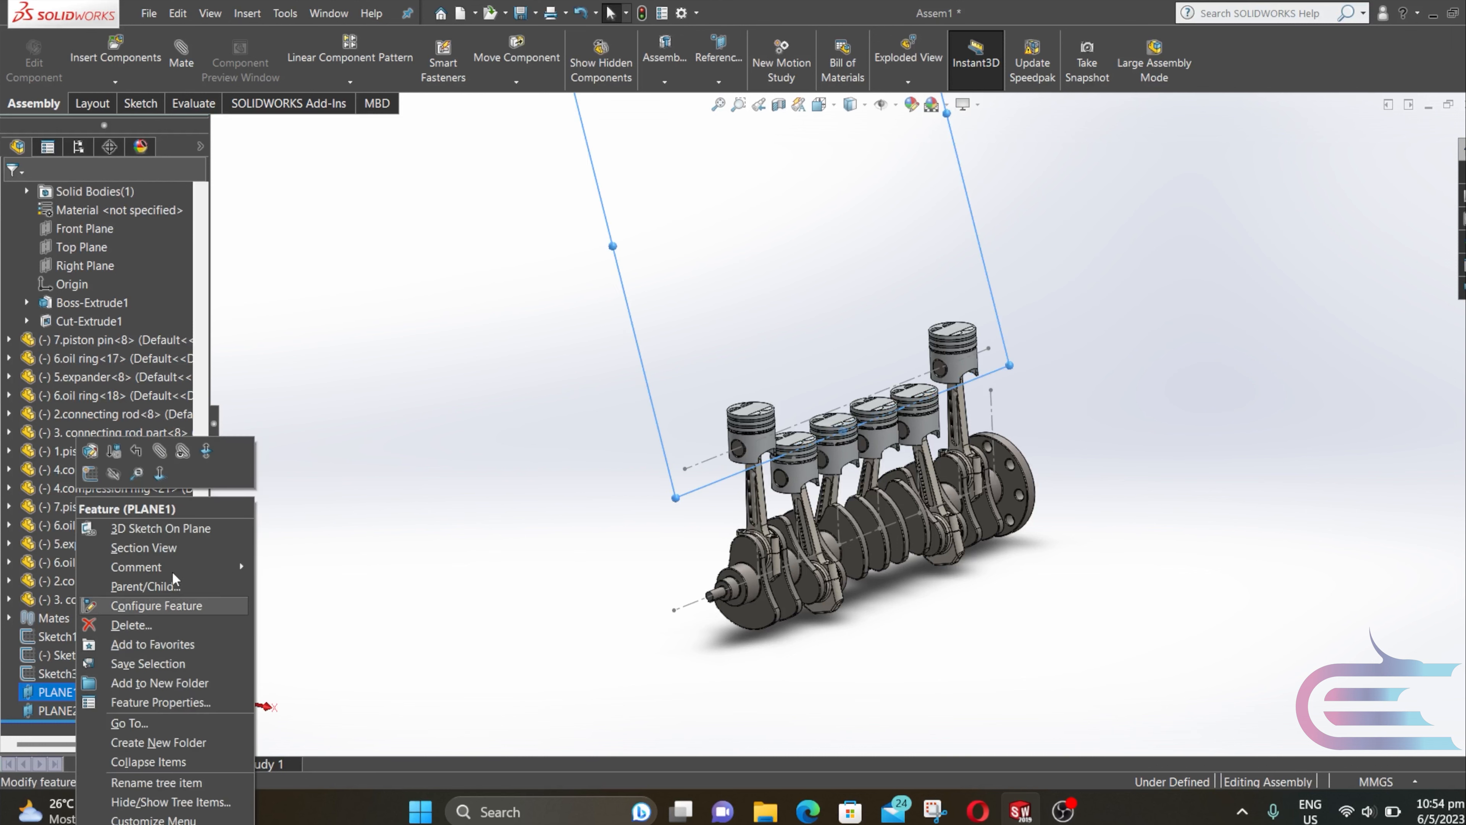
pyautogui.click(162, 484)
pyautogui.rightClick(71, 690)
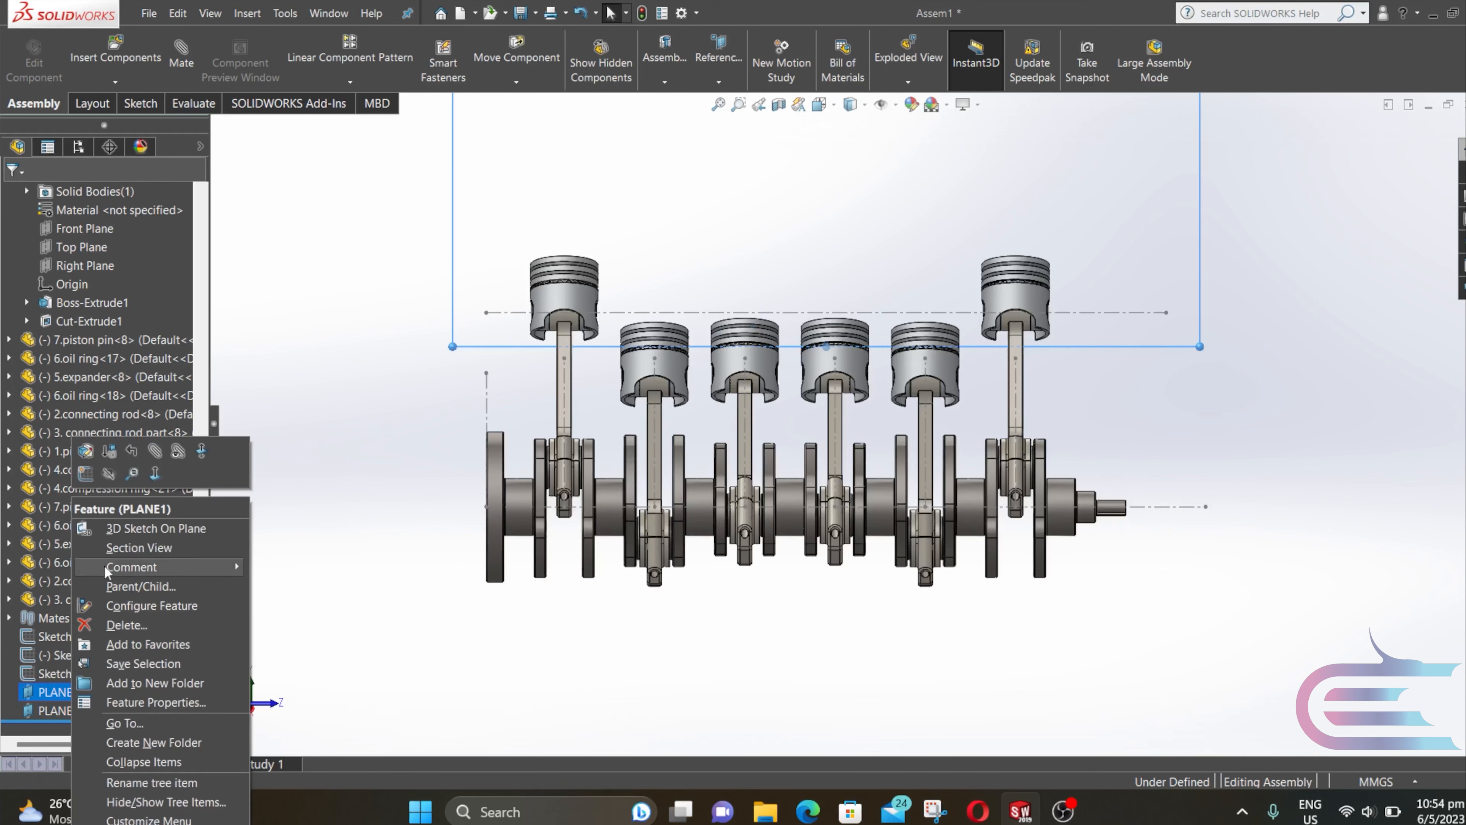
pyautogui.click(86, 474)
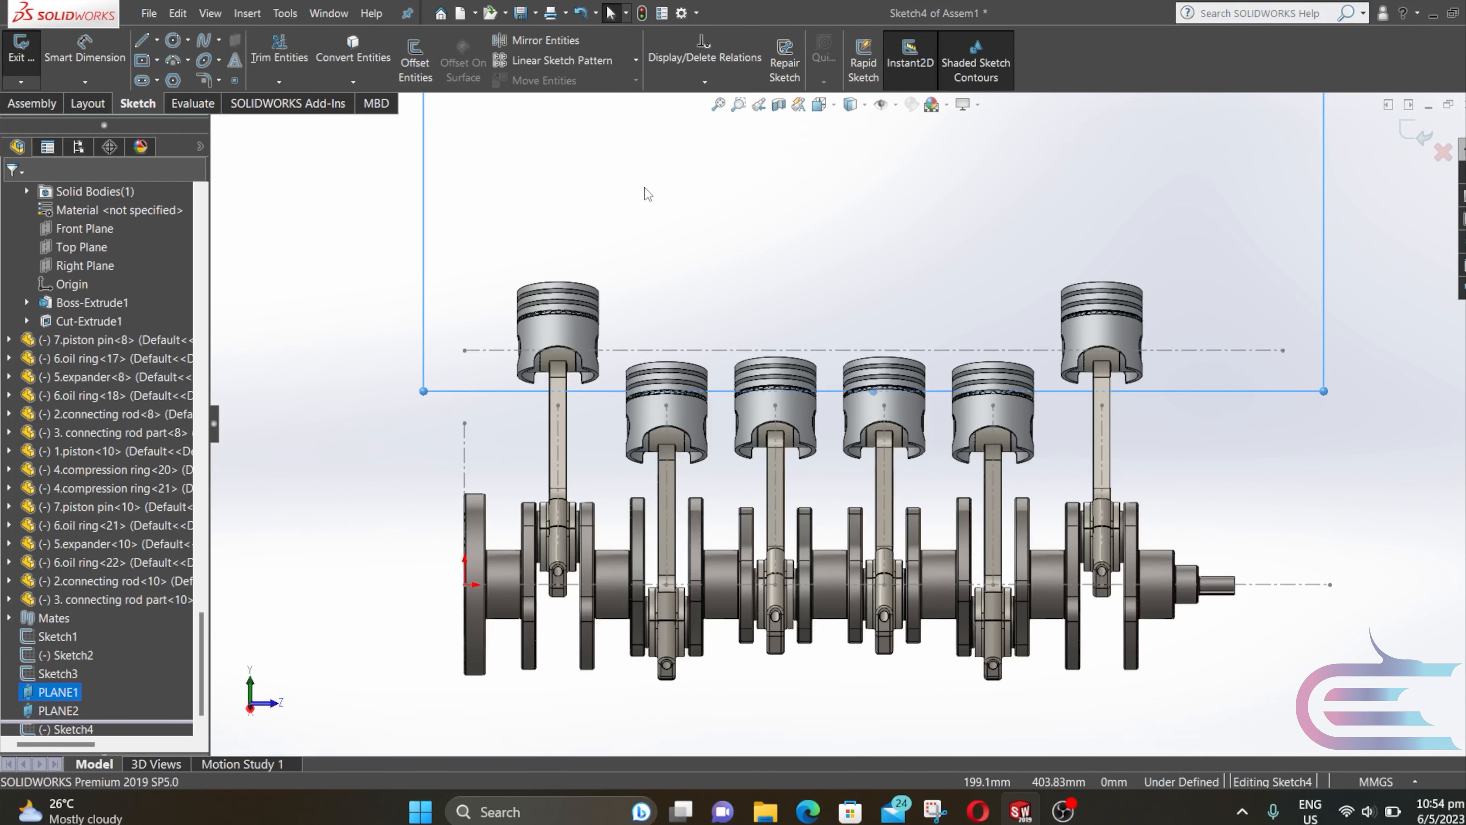
# Sketch a horizontal centerline about 835 mm long above the pistons, starting in line with the crankshaft flange's outer face
pyautogui.click(157, 40)
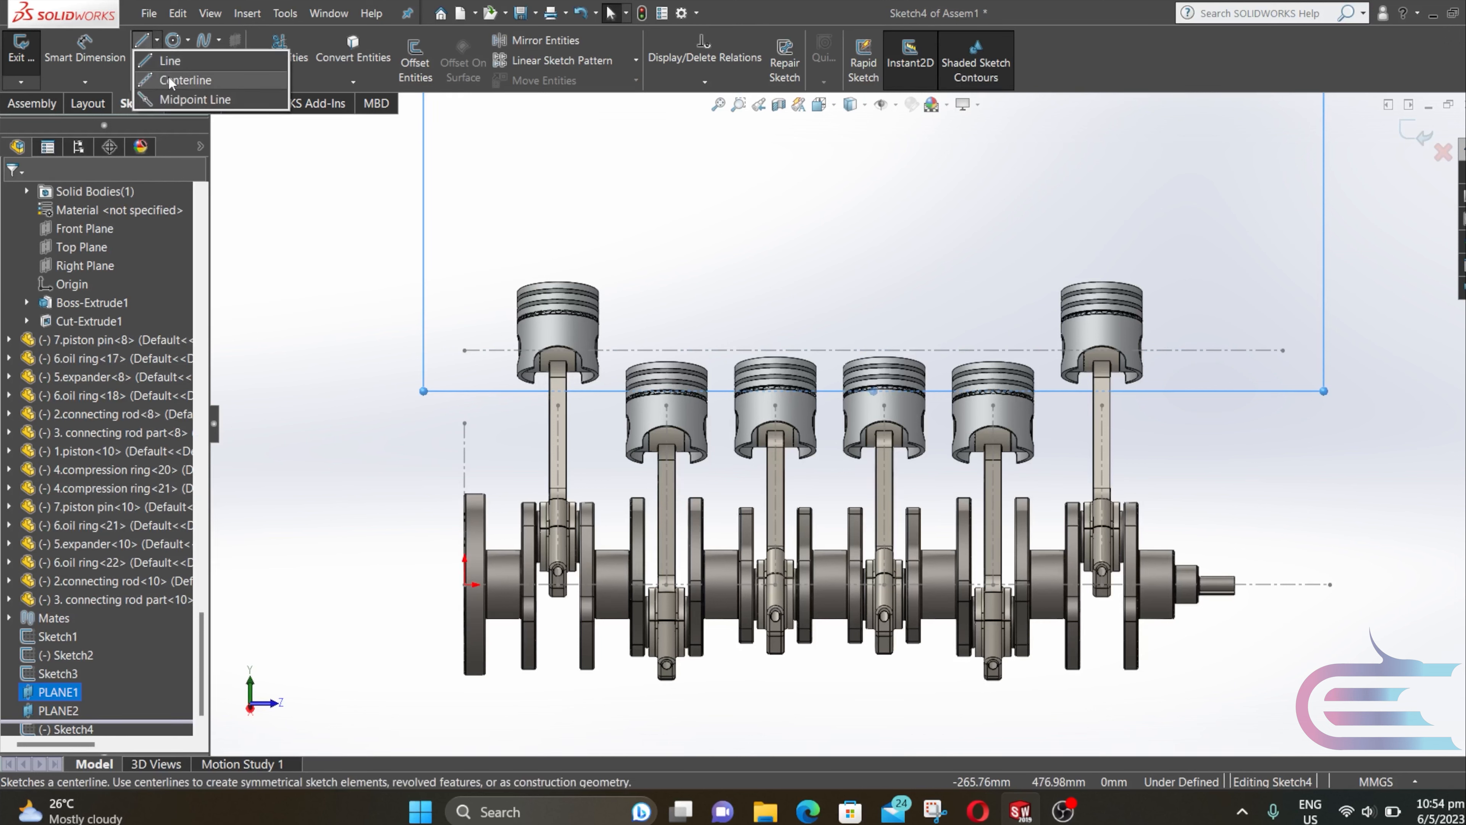
pyautogui.click(173, 81)
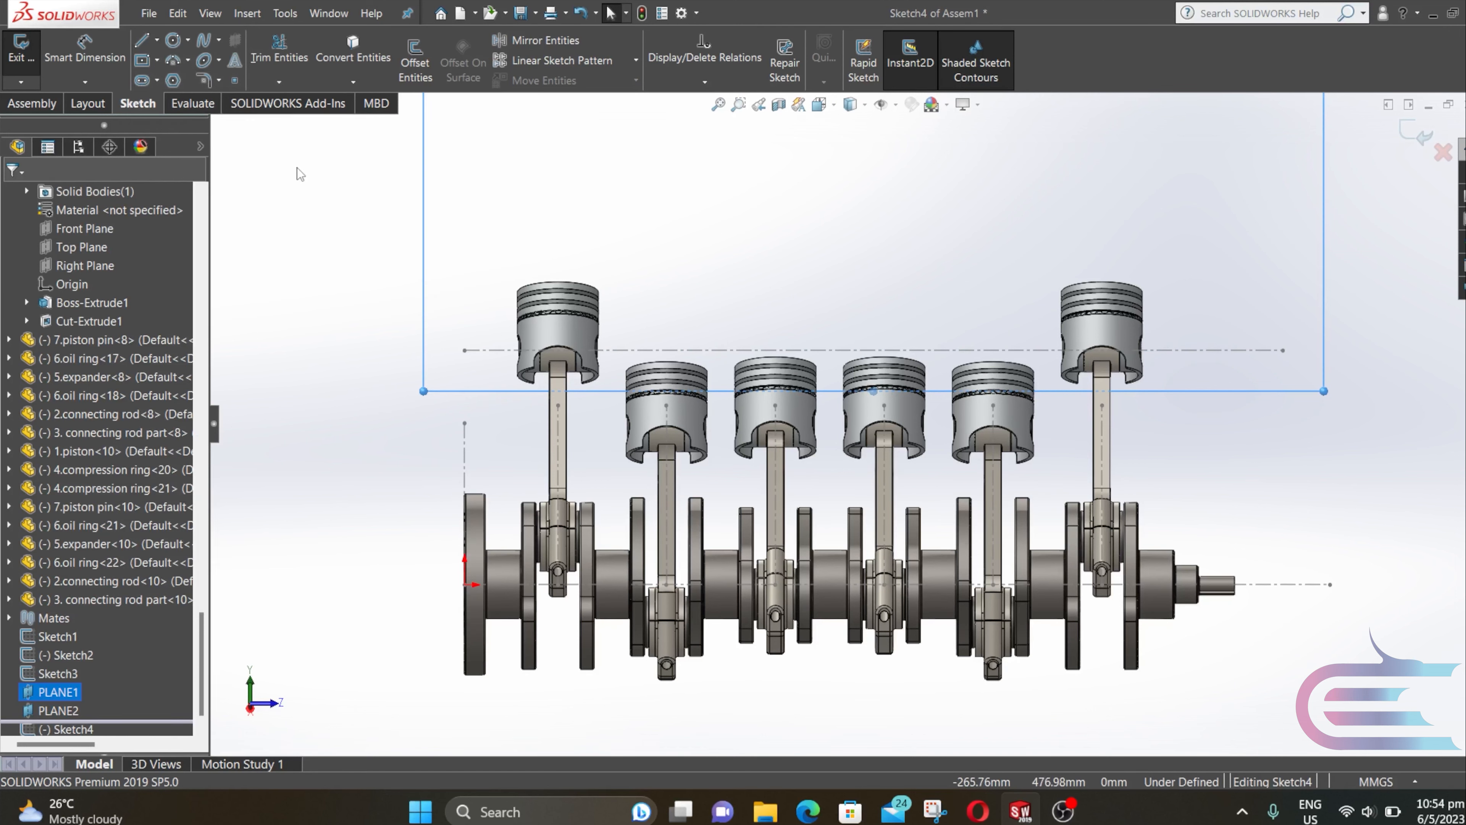
pyautogui.click(464, 259)
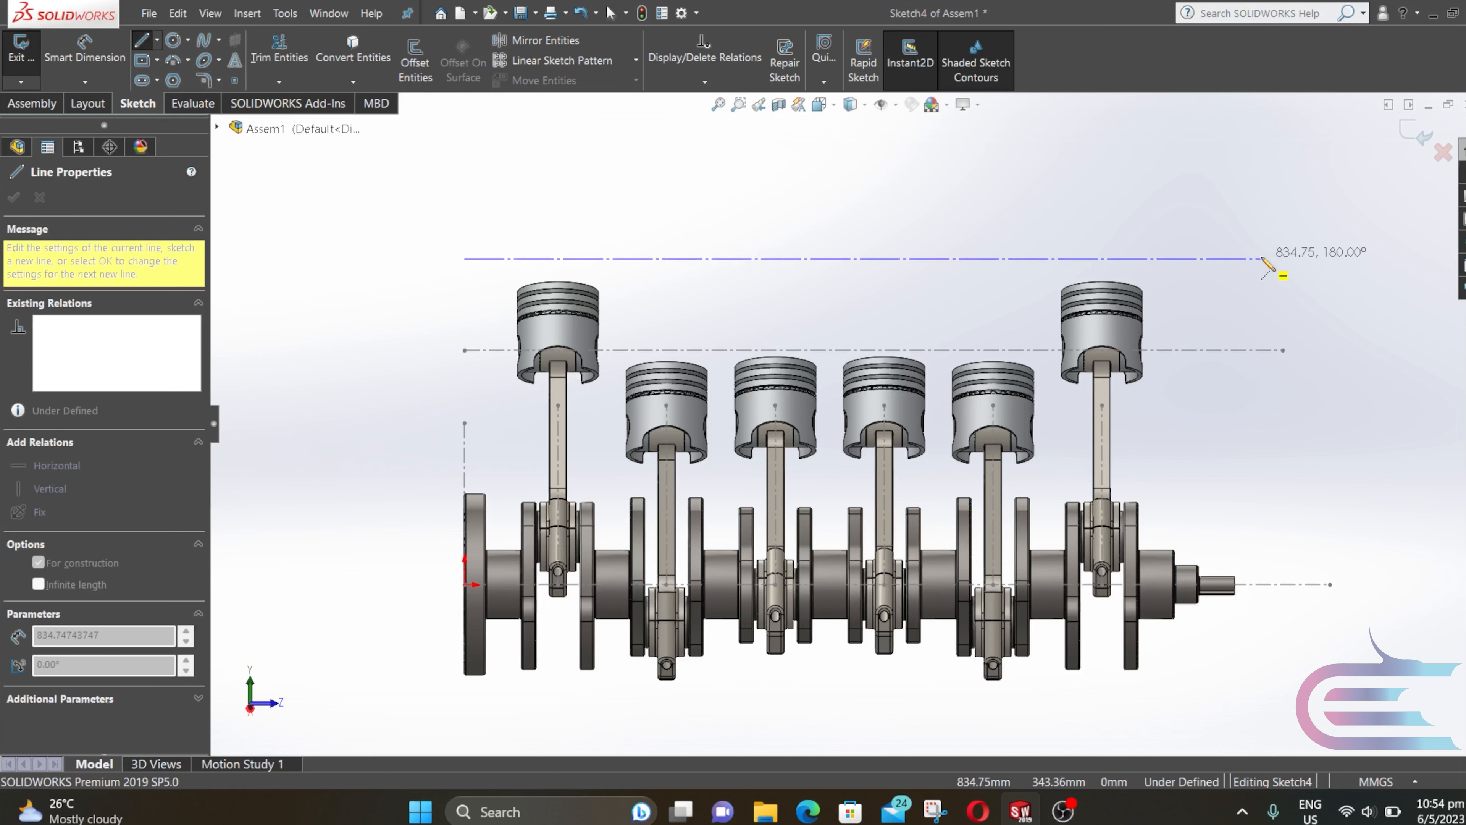
pyautogui.click(1261, 259)
pyautogui.press('Escape')
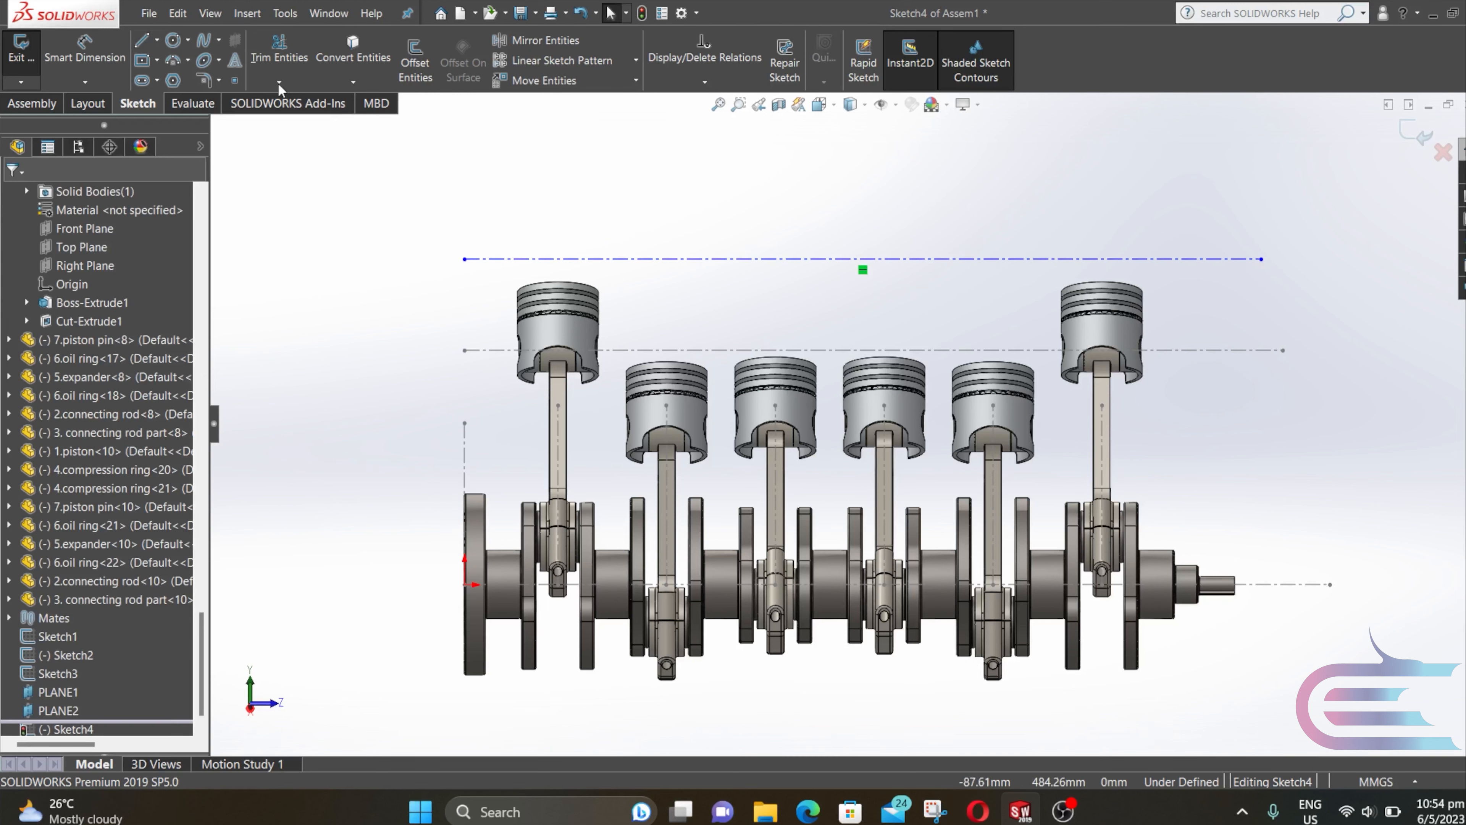
# Dimension the new centerline 144.963389 mm above the existing horizontal centerline through the pistons and finish the sketch
pyautogui.click(101, 48)
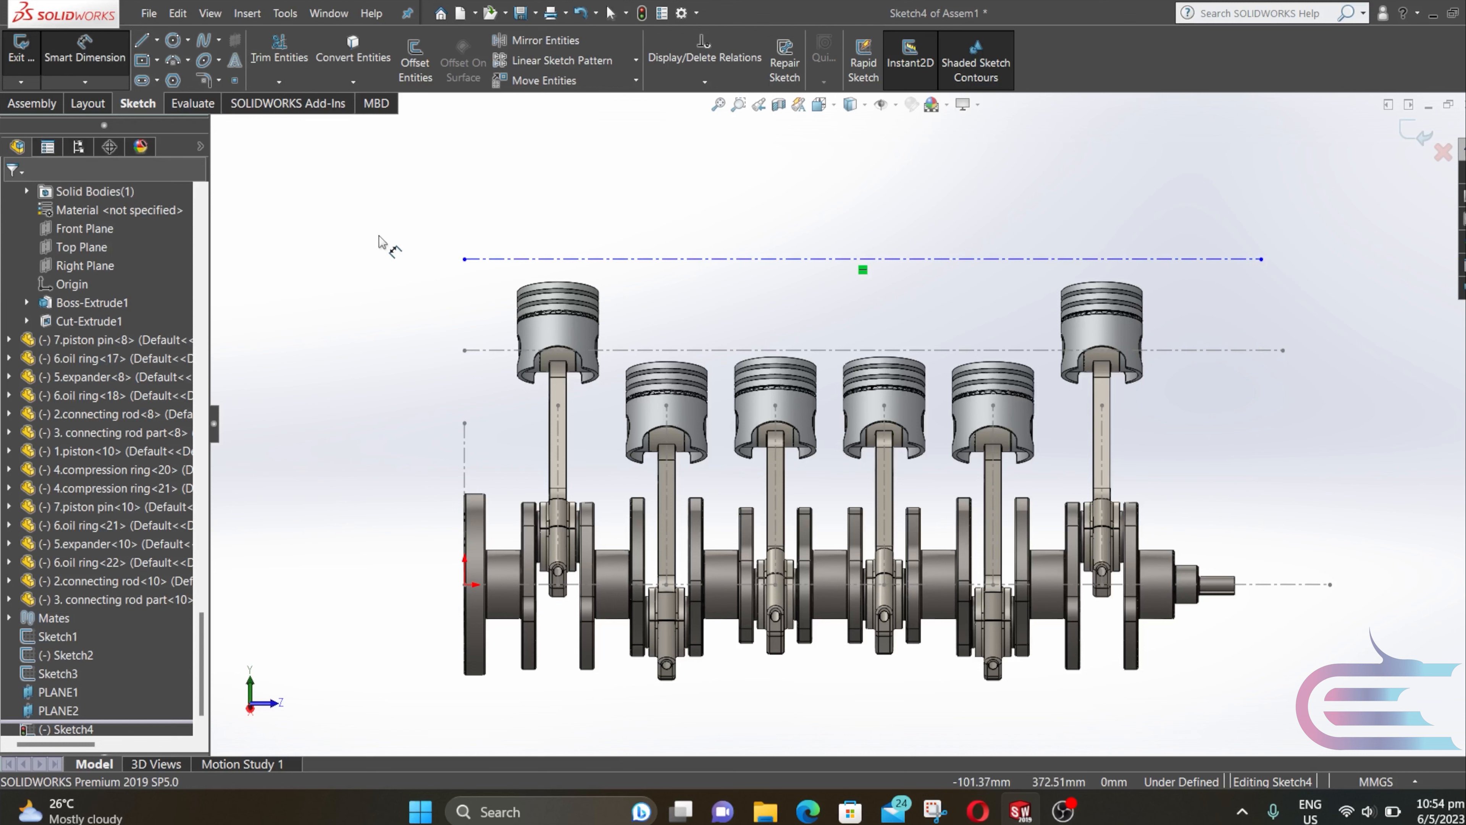
pyautogui.click(490, 350)
pyautogui.click(480, 259)
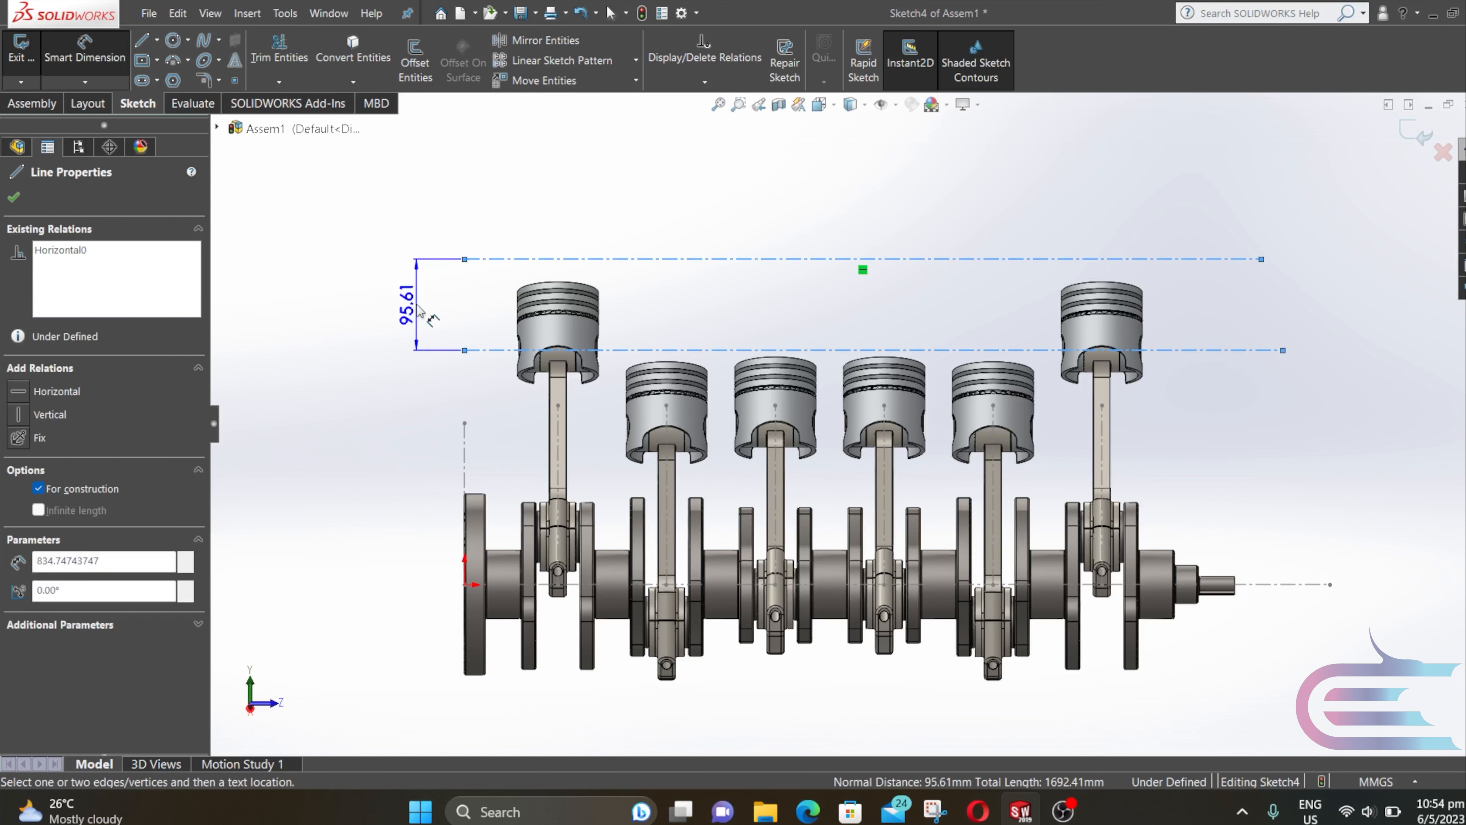
pyautogui.click(419, 309)
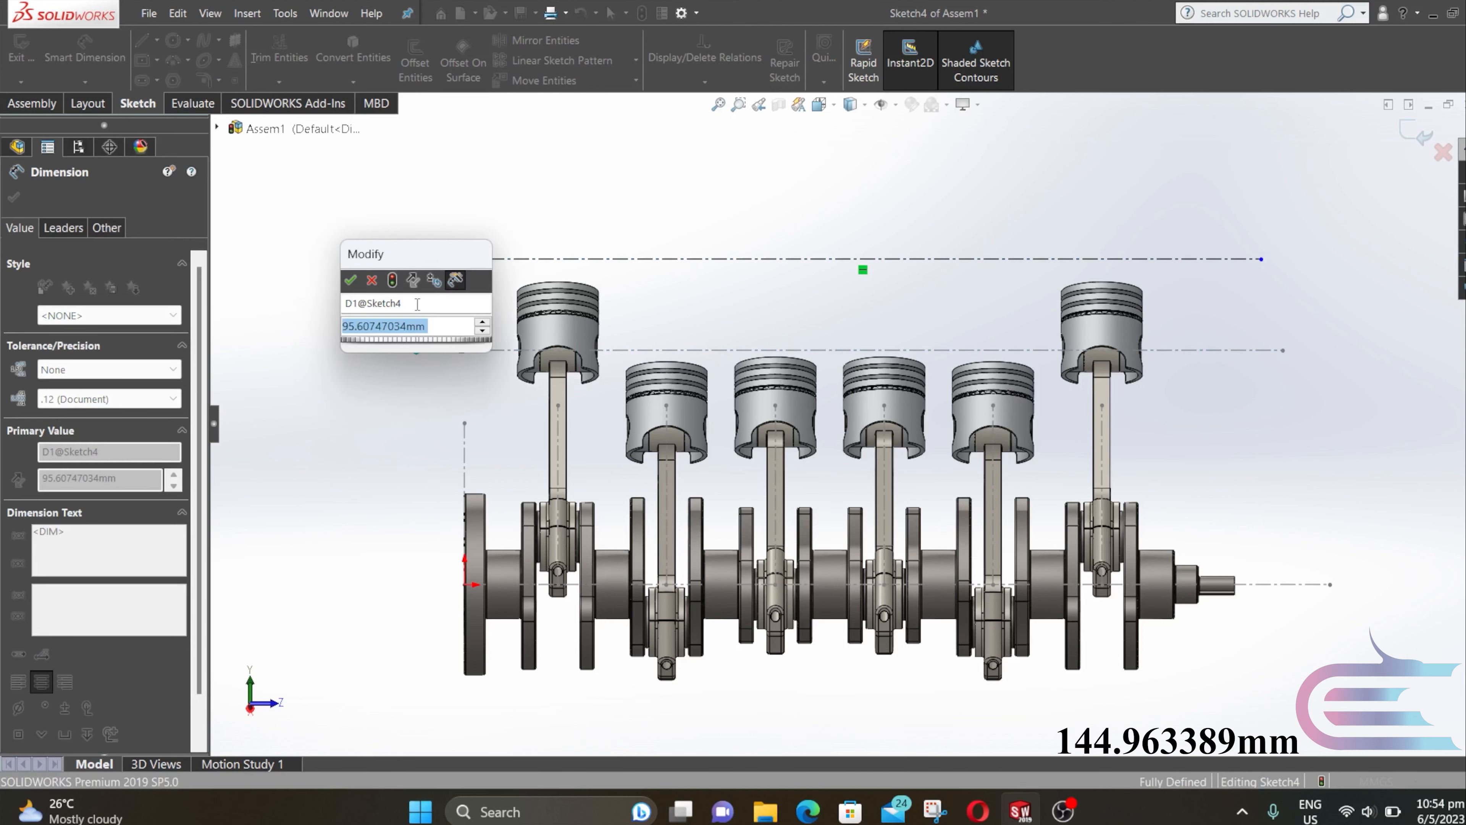
pyautogui.write('1')
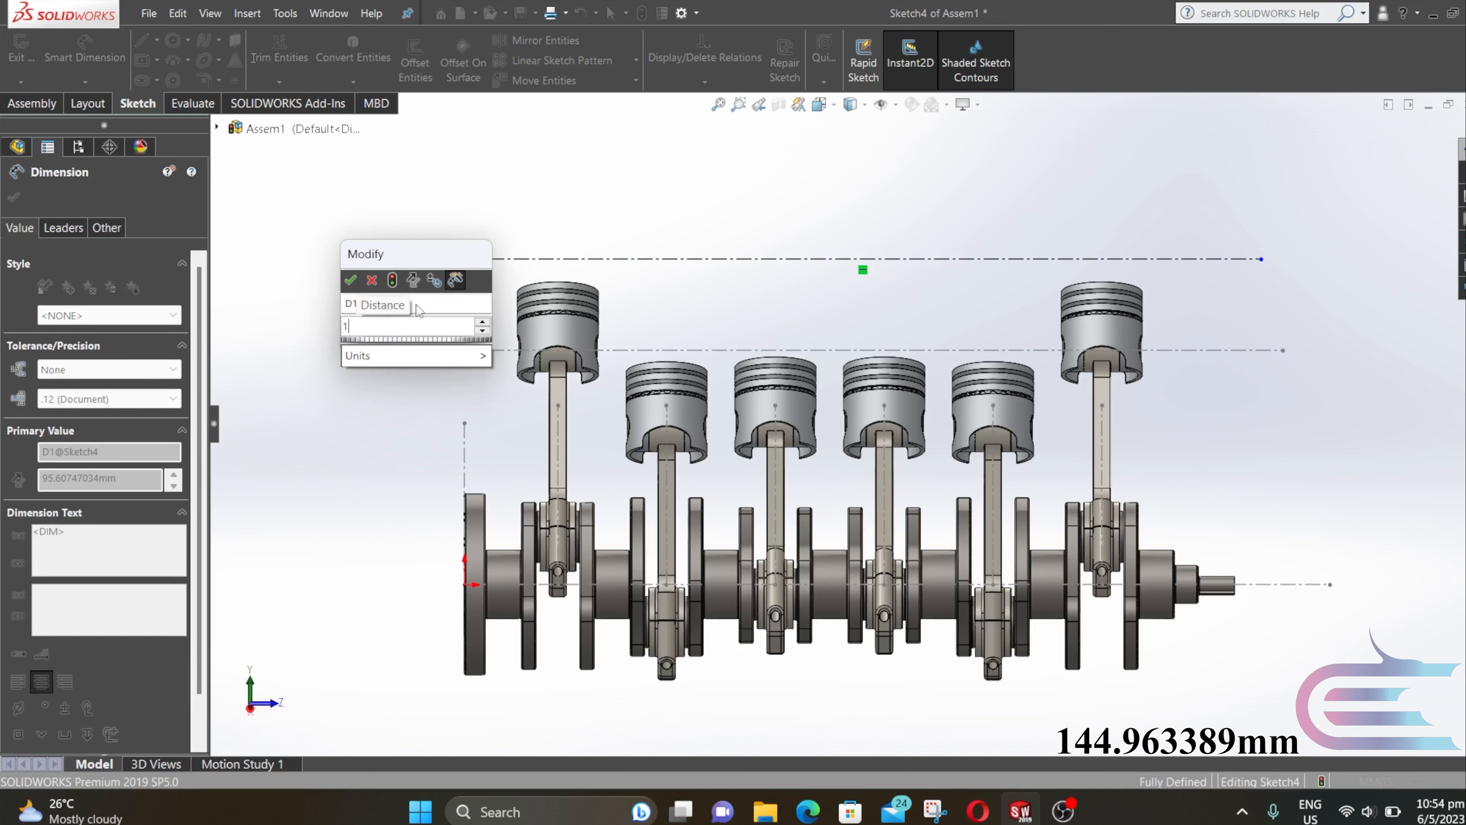
pyautogui.write('44.')
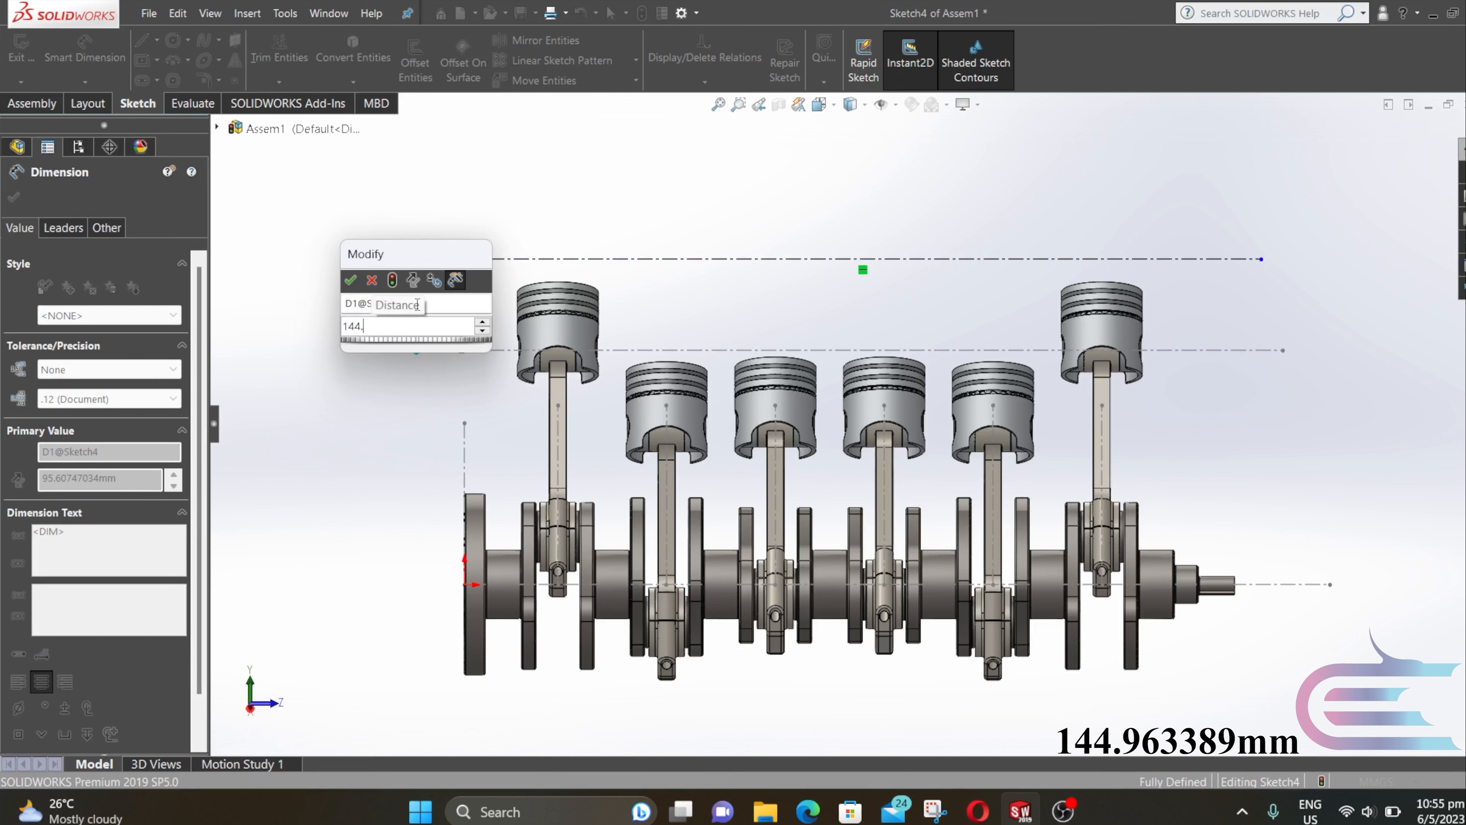
pyautogui.write('96')
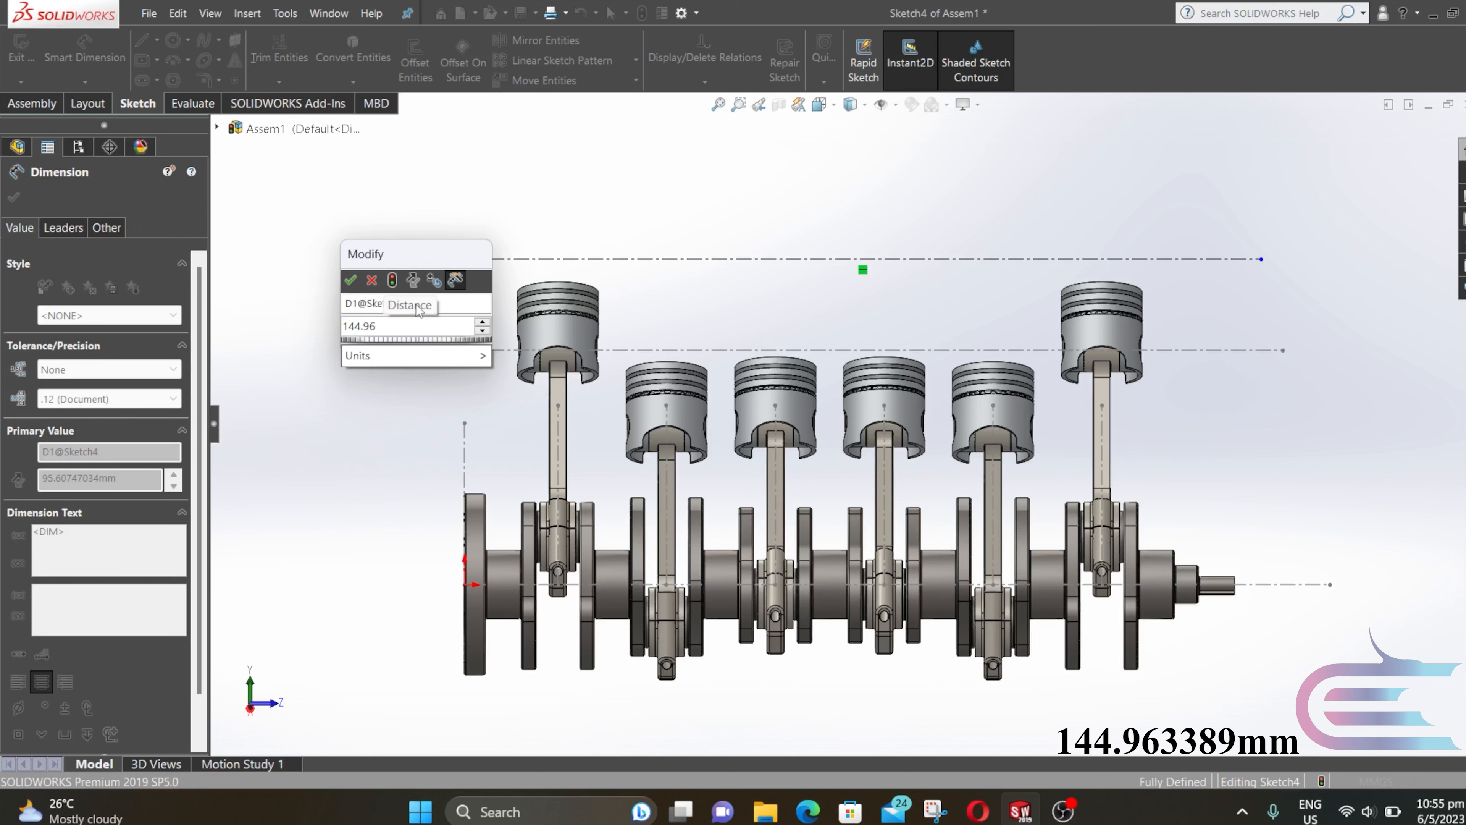
pyautogui.write('33')
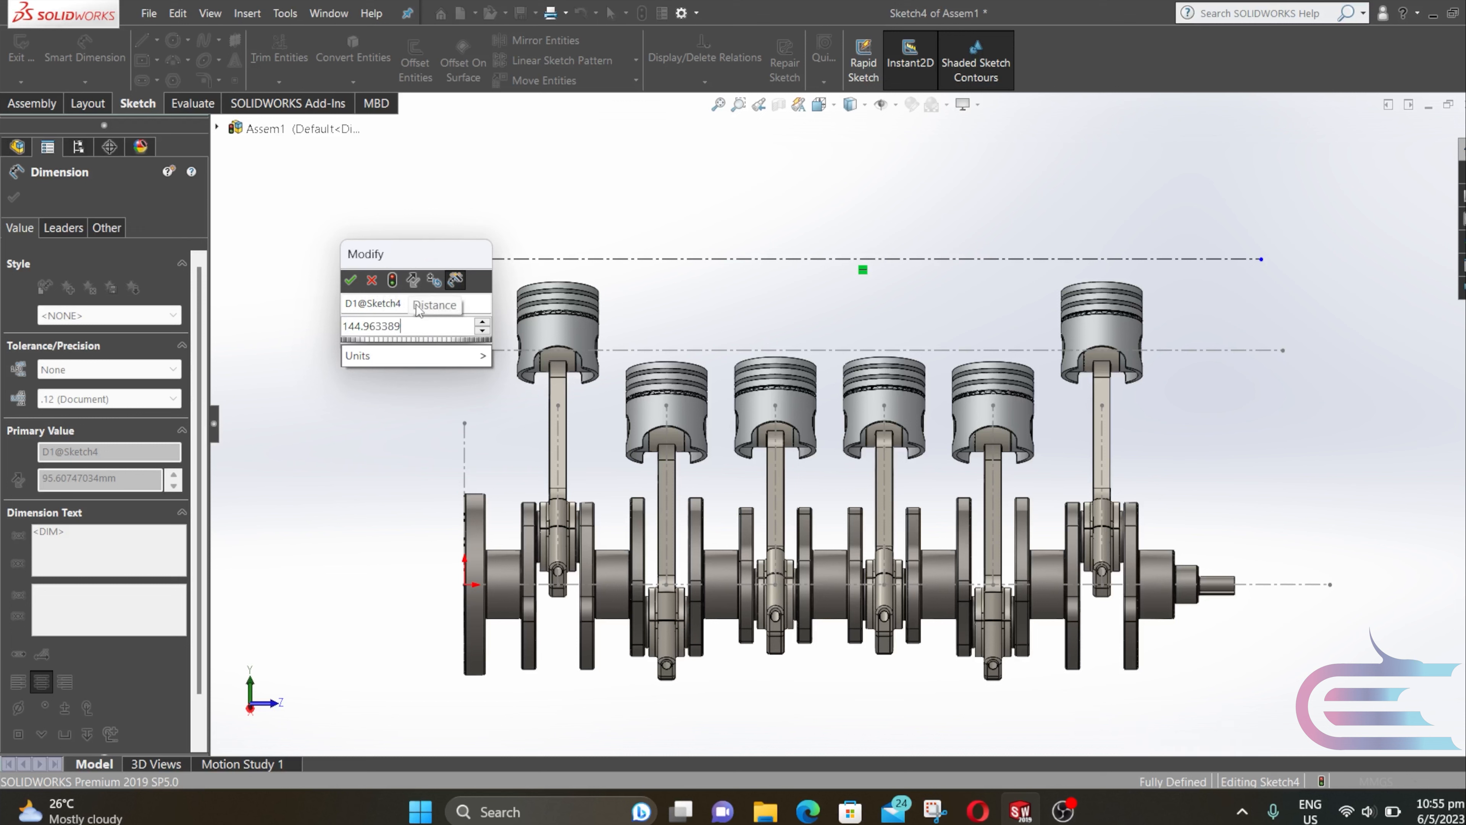
pyautogui.write('89')
pyautogui.press('Return')
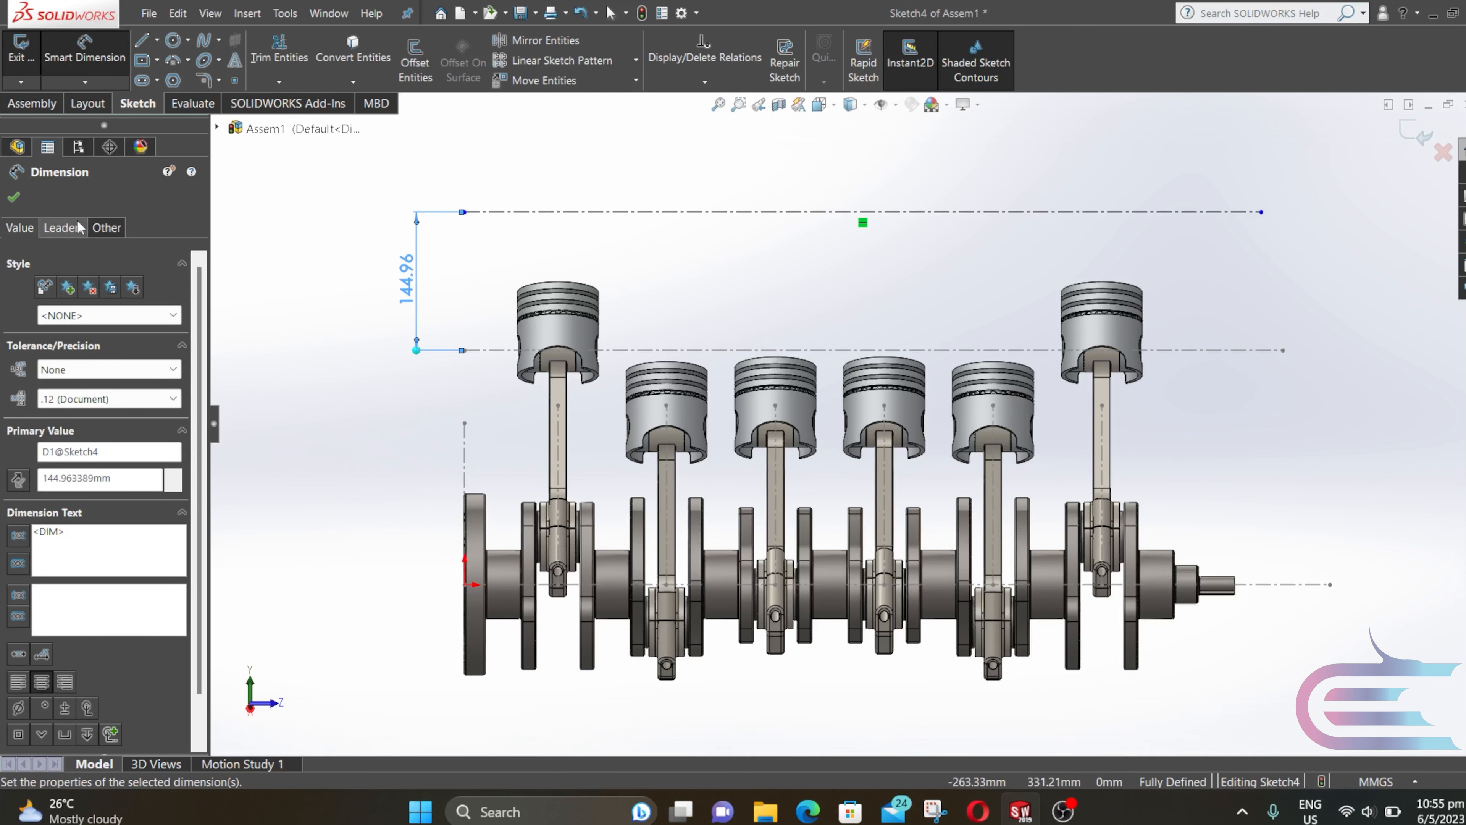
pyautogui.click(14, 198)
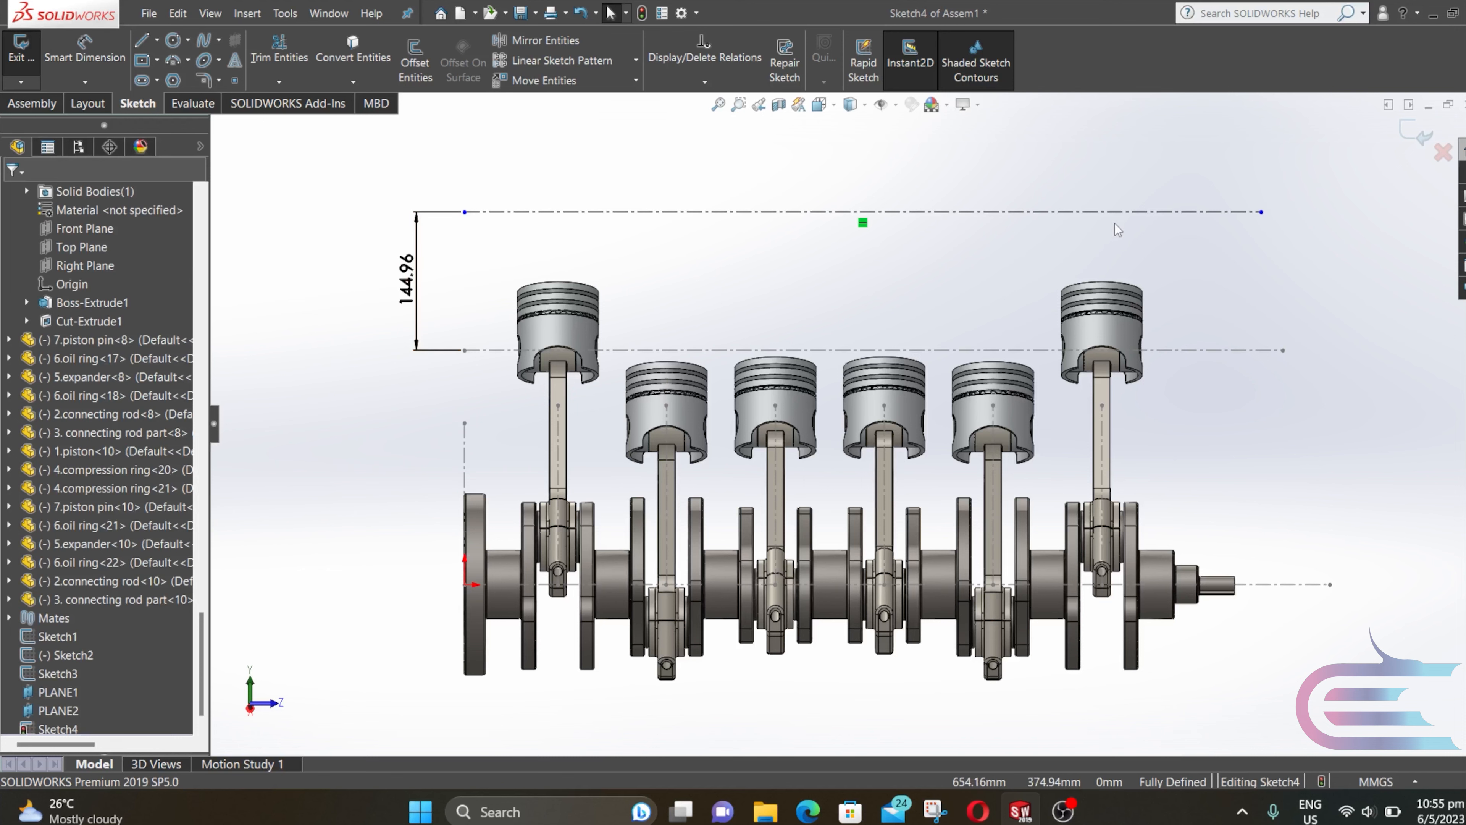
pyautogui.click(1418, 134)
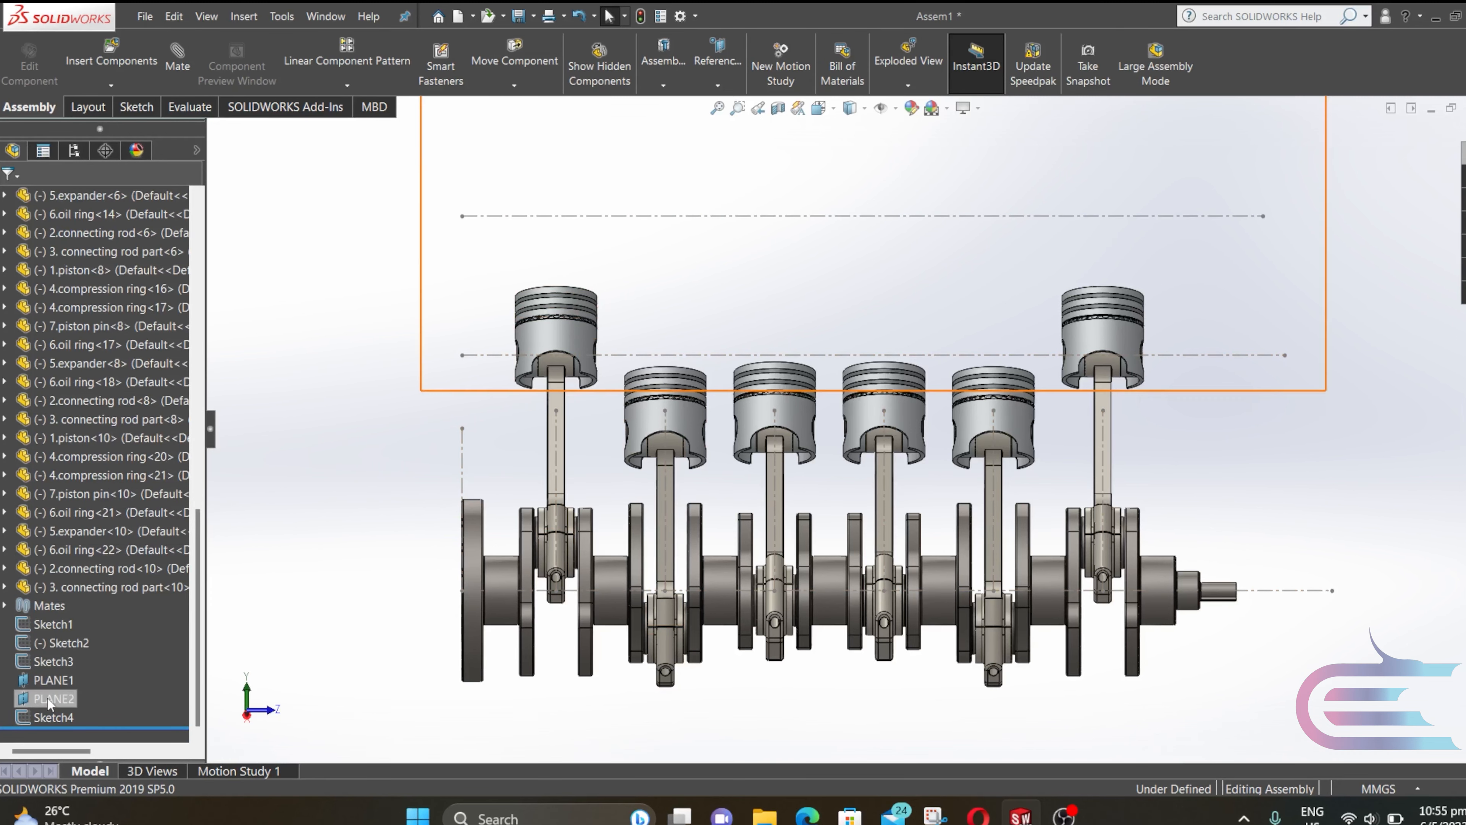
# Start a new sketch on PLANE2, the second angled reference plane
pyautogui.rightClick(49, 701)
pyautogui.click(133, 490)
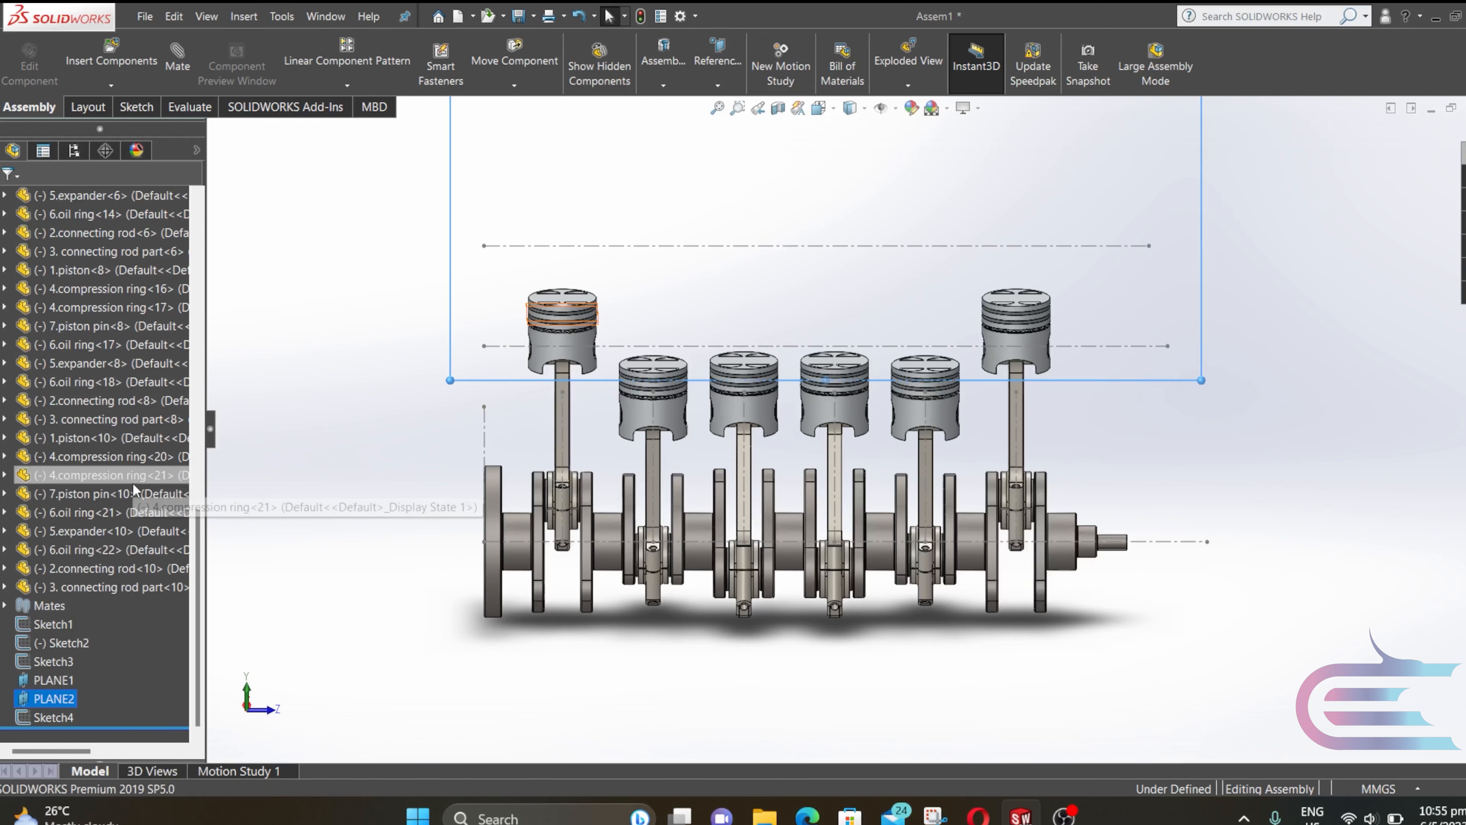
pyautogui.rightClick(27, 700)
pyautogui.click(45, 488)
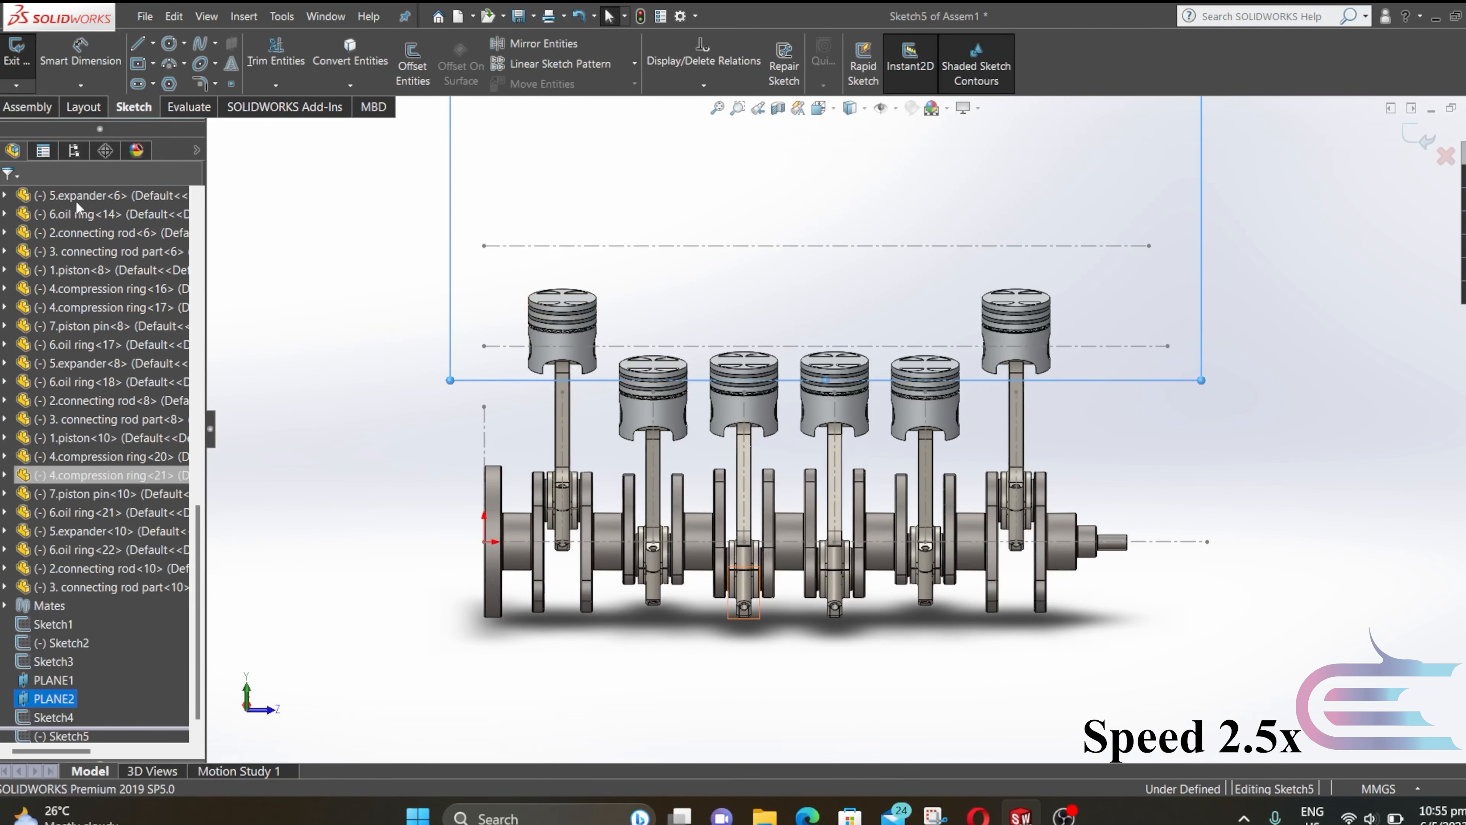
# Sketch a horizontal centerline about 185 mm above the existing centerline through the pistons, starting in line with the crankshaft flange's outer face
pyautogui.click(152, 43)
pyautogui.click(174, 79)
pyautogui.click(484, 198)
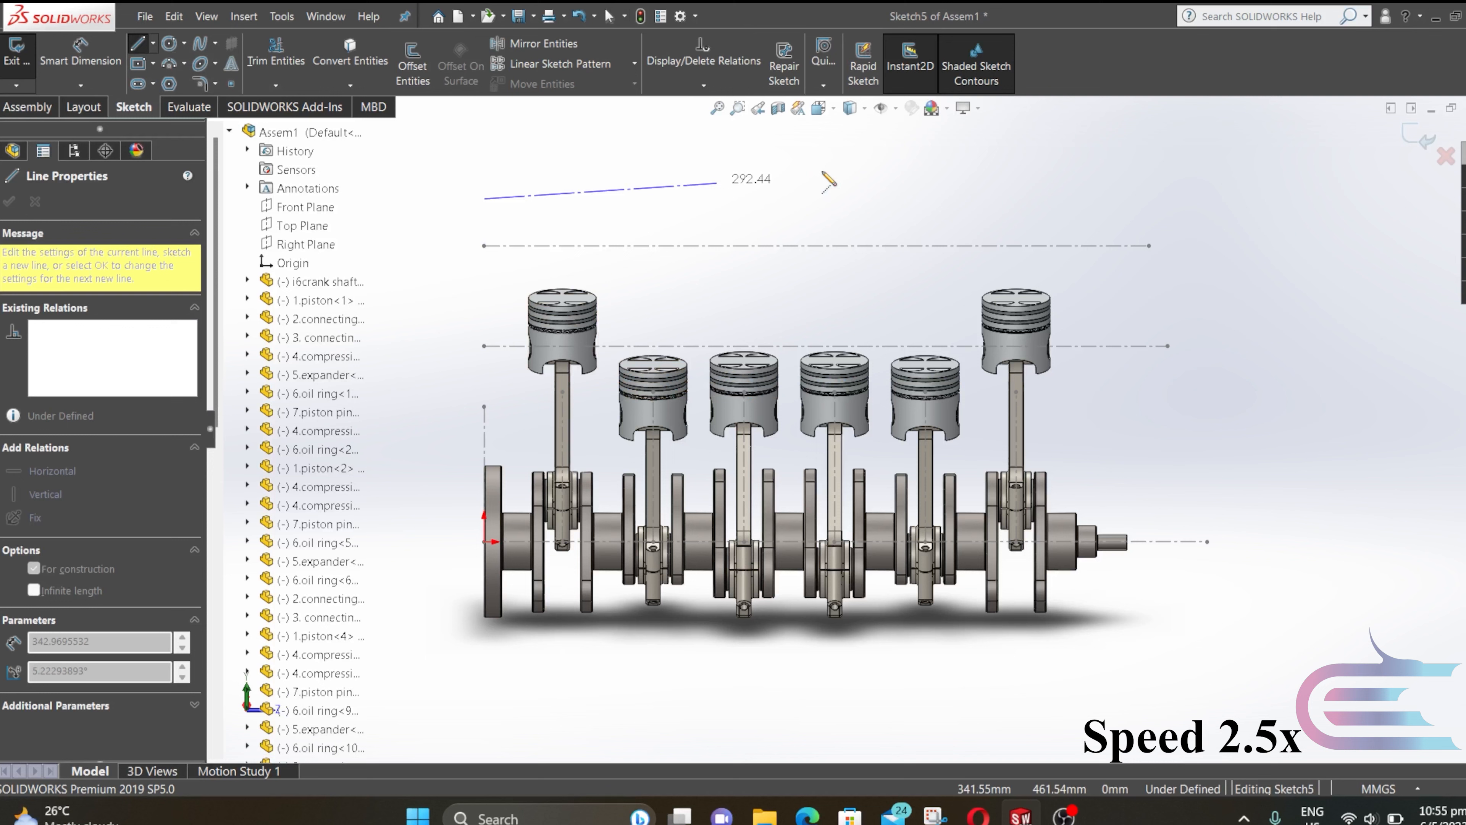
pyautogui.click(1146, 198)
pyautogui.press('Escape')
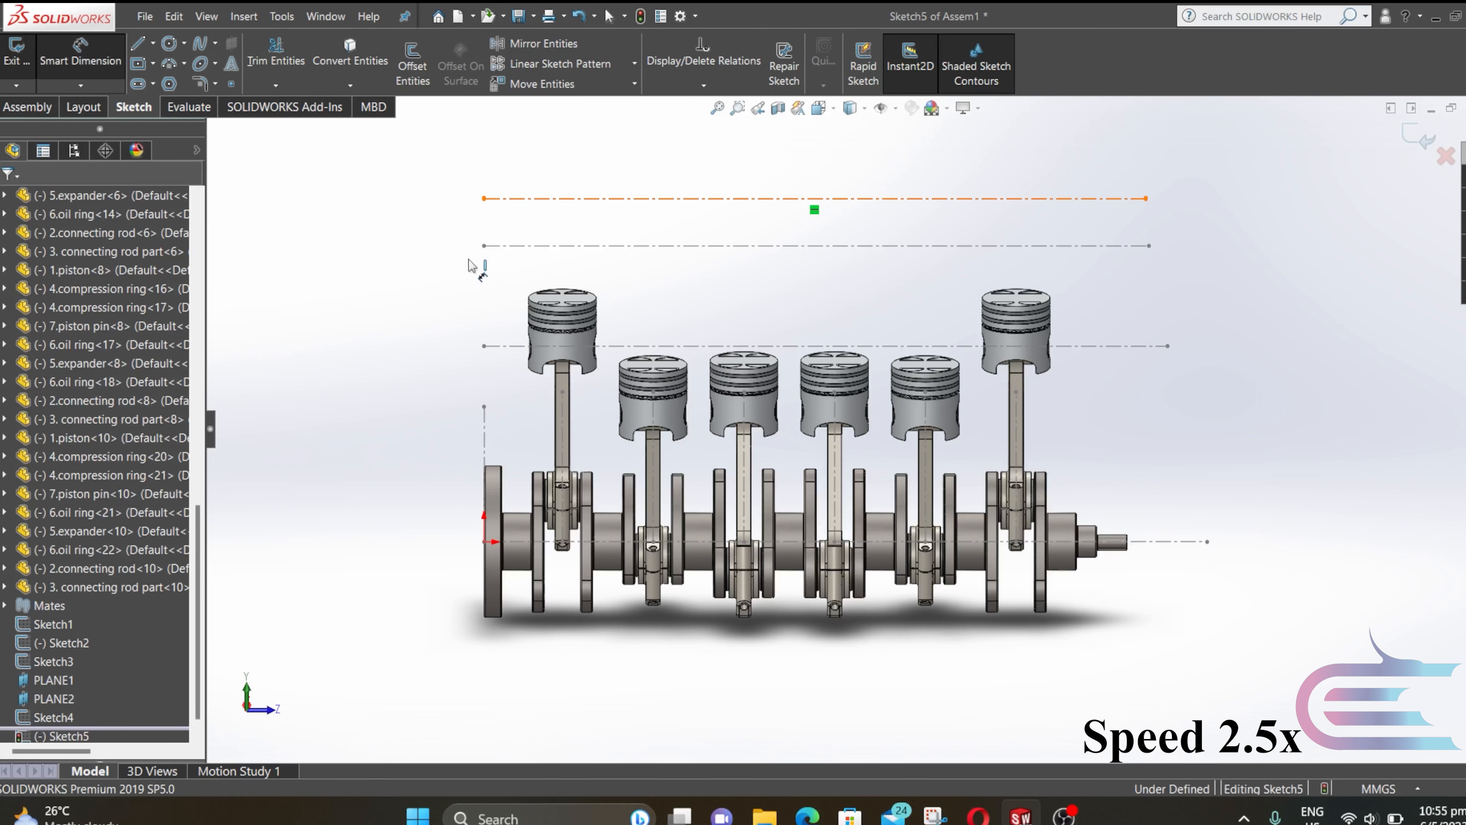
# Dimension the PLANE2 centerline 144.963389 mm from the horizontal centerline through the pistons and finish the sketch
pyautogui.click(494, 198)
pyautogui.click(496, 346)
pyautogui.click(443, 289)
pyautogui.write('144')
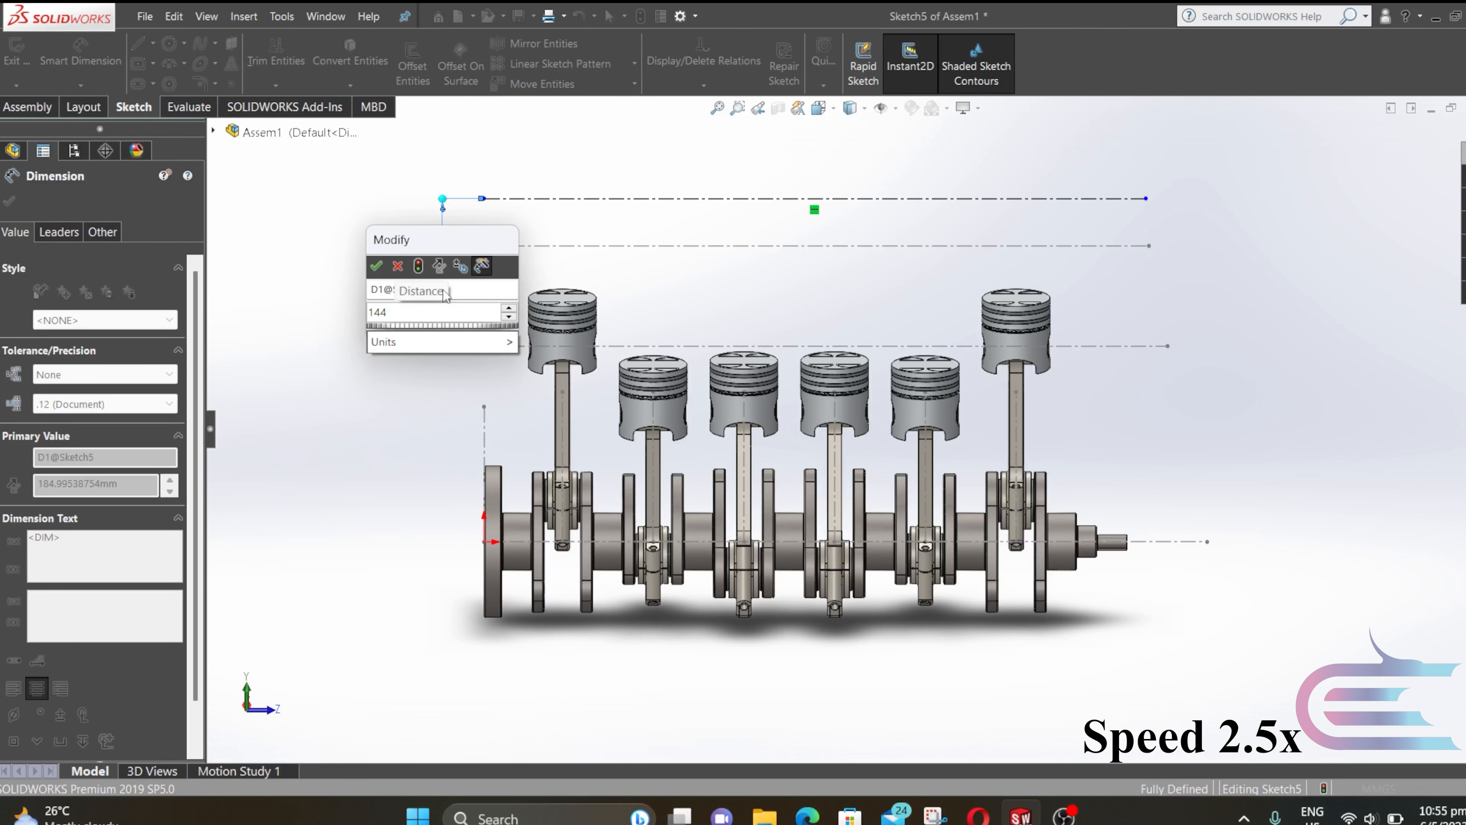
pyautogui.write('.96338')
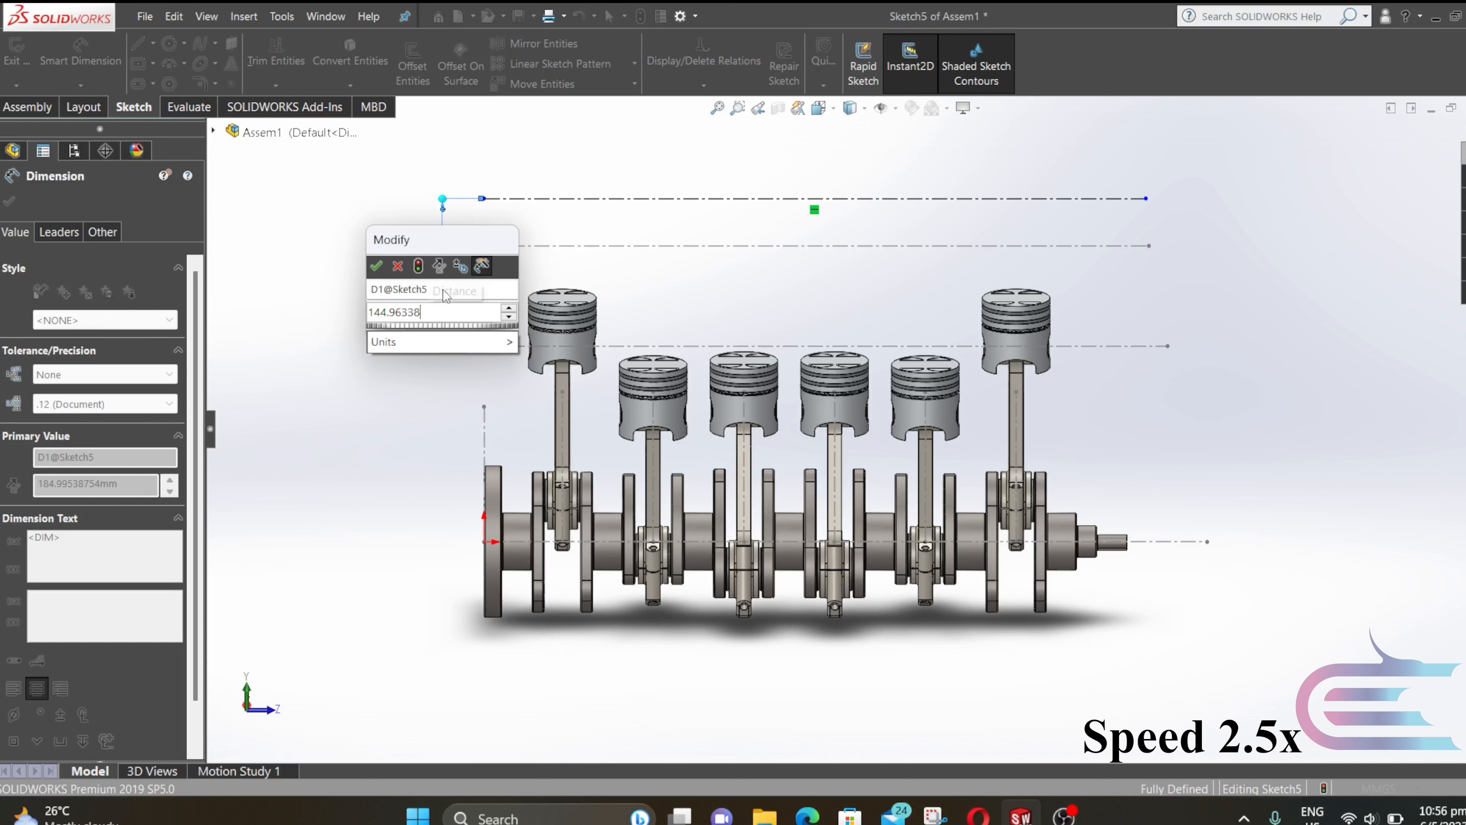
pyautogui.write('9')
pyautogui.press('Return')
pyautogui.click(16, 208)
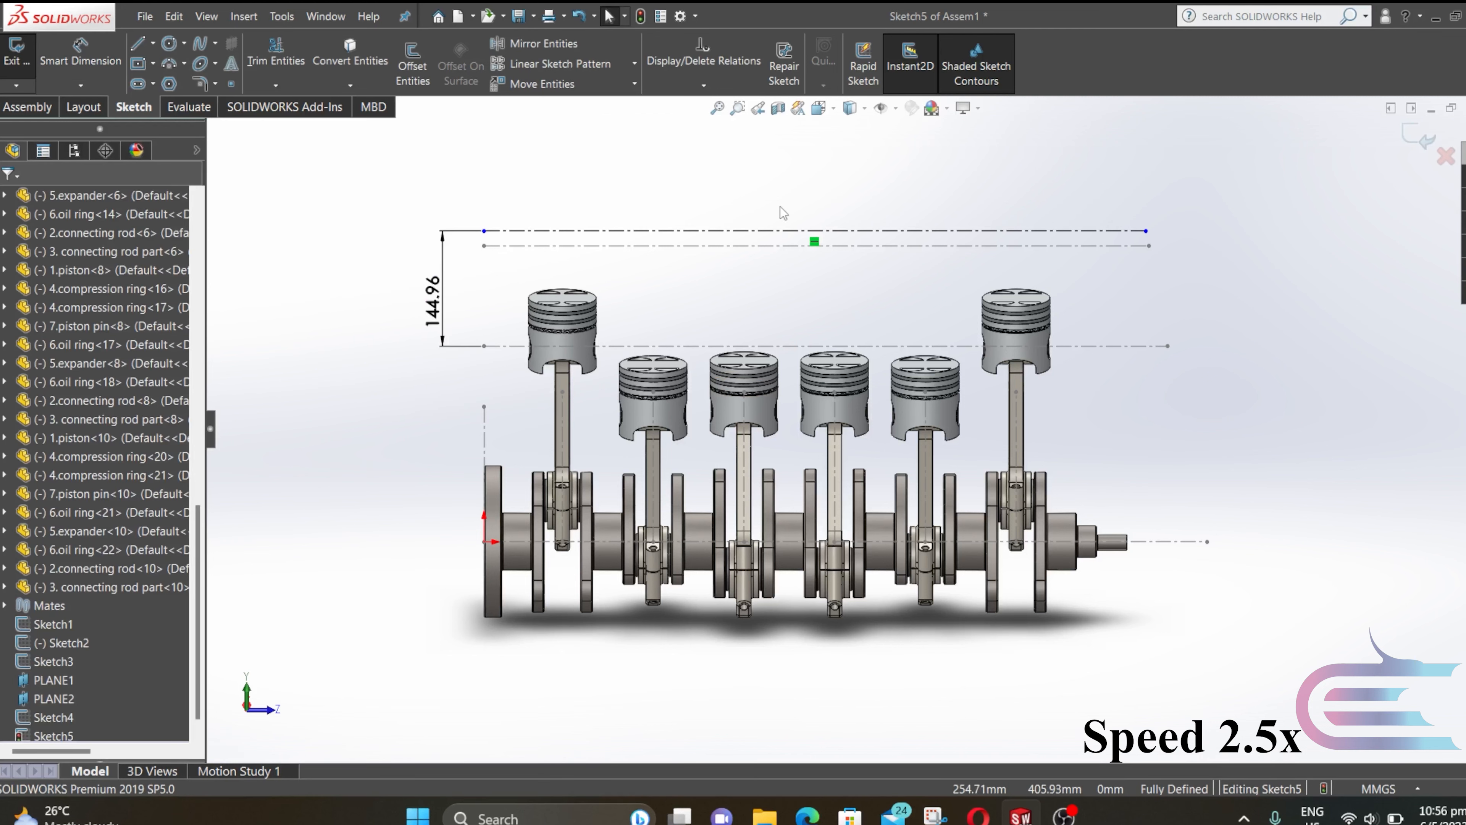
pyautogui.click(1417, 138)
pyautogui.click(1236, 400)
# Insert the part "13. i6 cam shaft" from the I6 wizard folder and place it above the pistons
pyautogui.scroll(1, 1235, 401)
pyautogui.moveTo(1235, 400); pyautogui.dragTo(944, 430, button='middle')
pyautogui.scroll(-2, 931, 458)
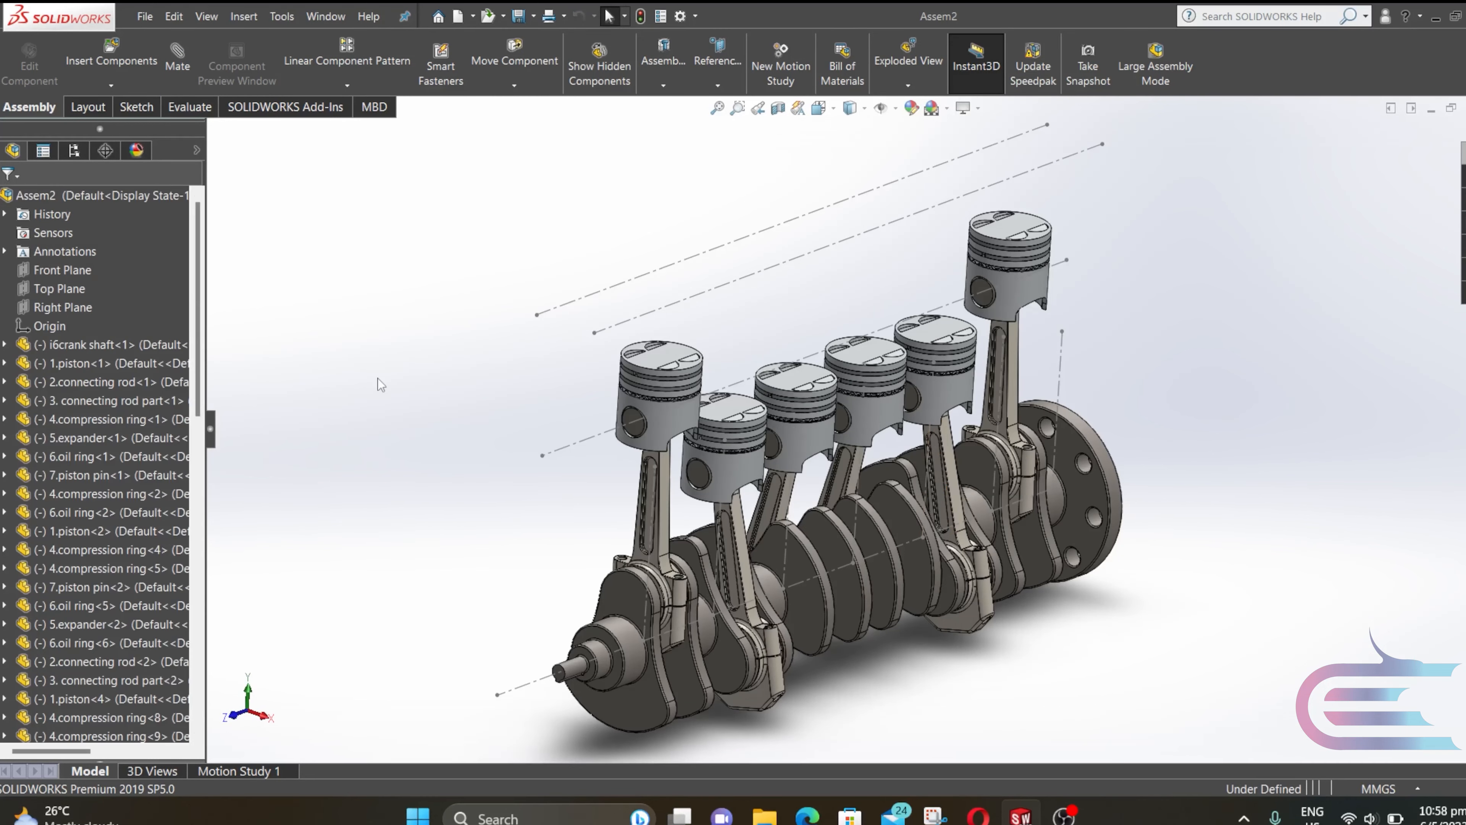
pyautogui.click(73, 56)
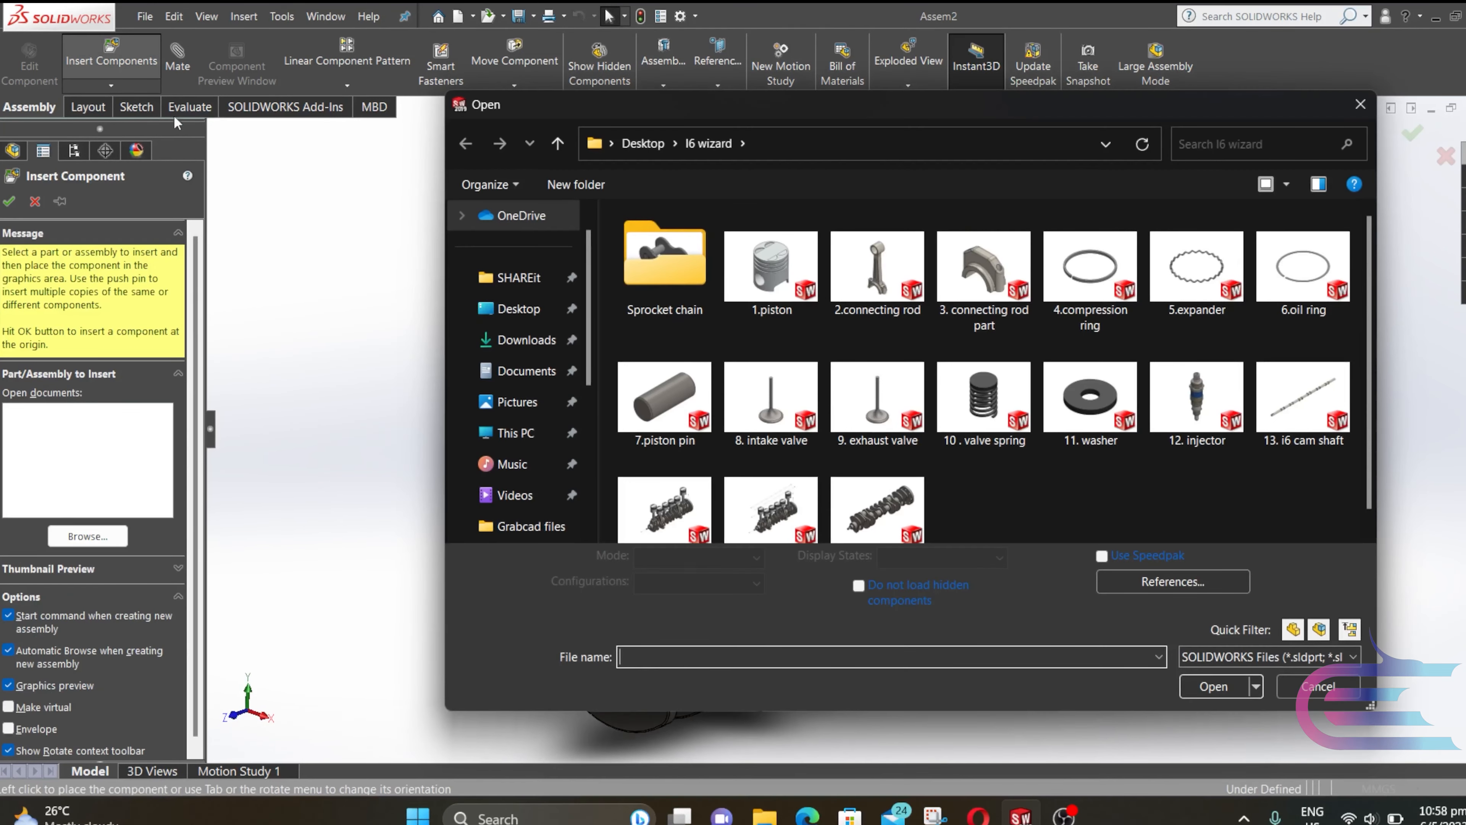
pyautogui.click(1279, 386)
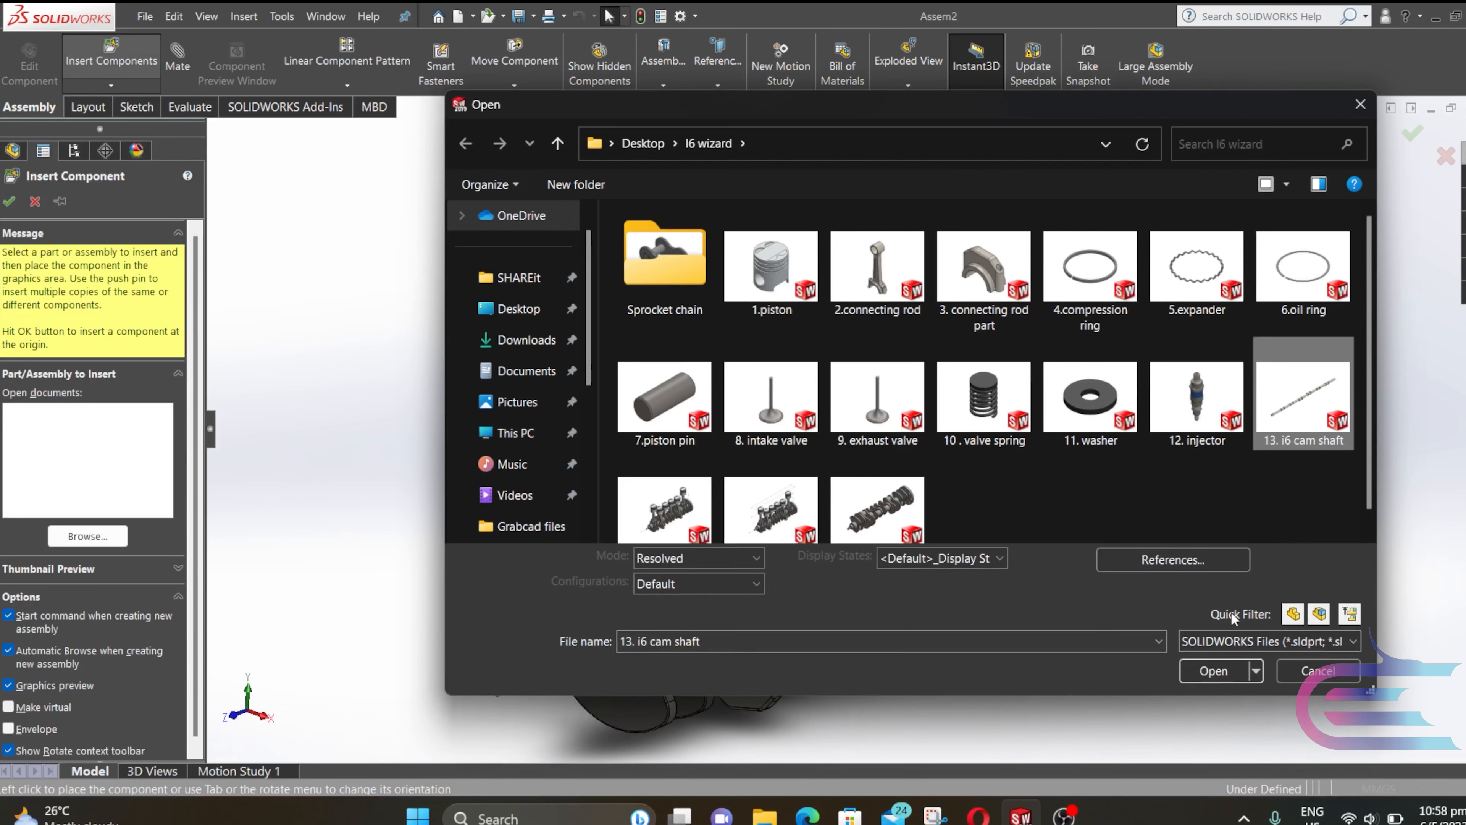
pyautogui.click(1212, 687)
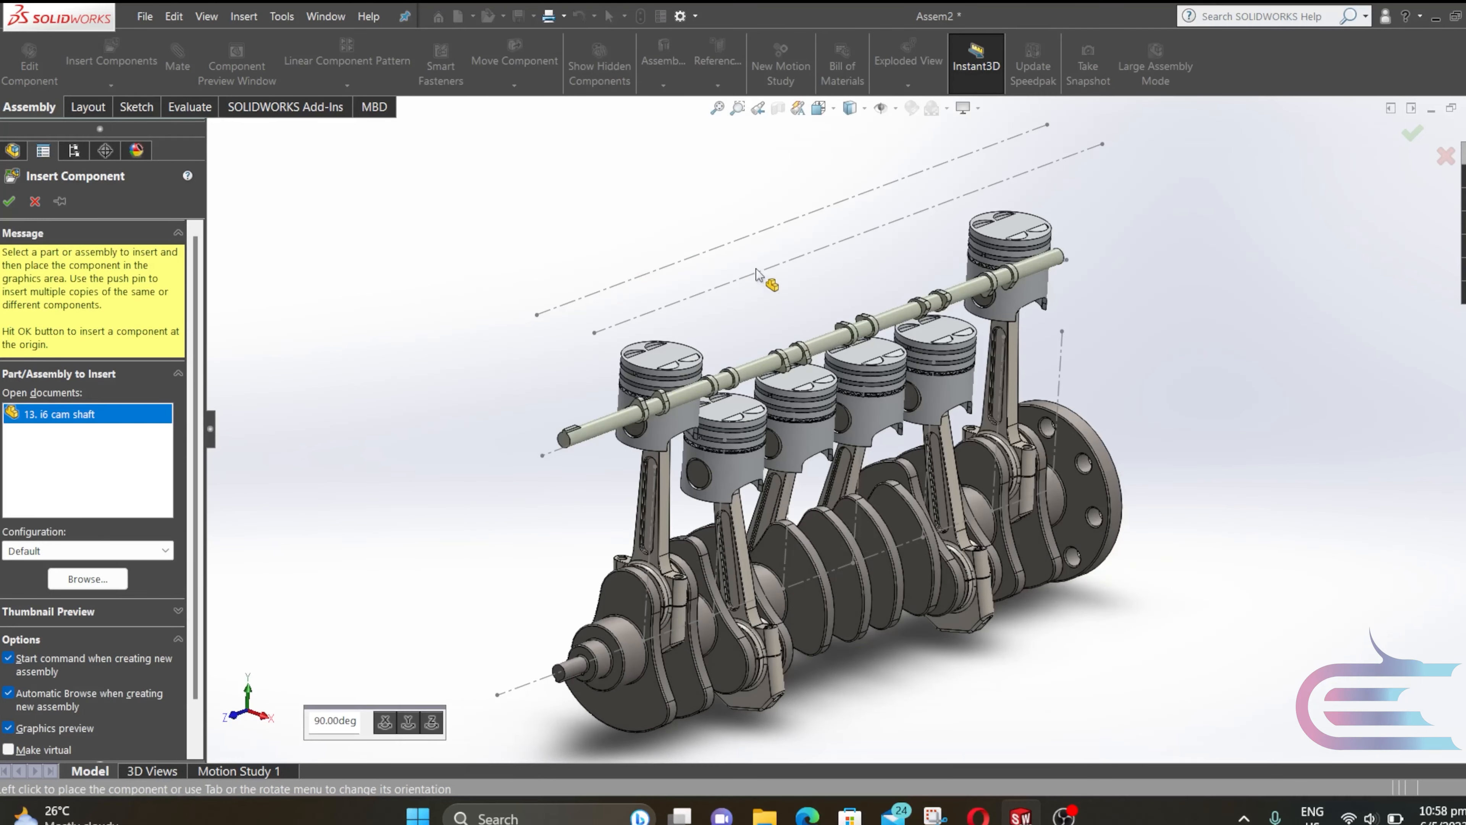
pyautogui.click(722, 227)
# Mate a cylindrical face of the cam shaft concentric with the Sketch4 centerline on PLANE1
pyautogui.scroll(-5, 661, 226)
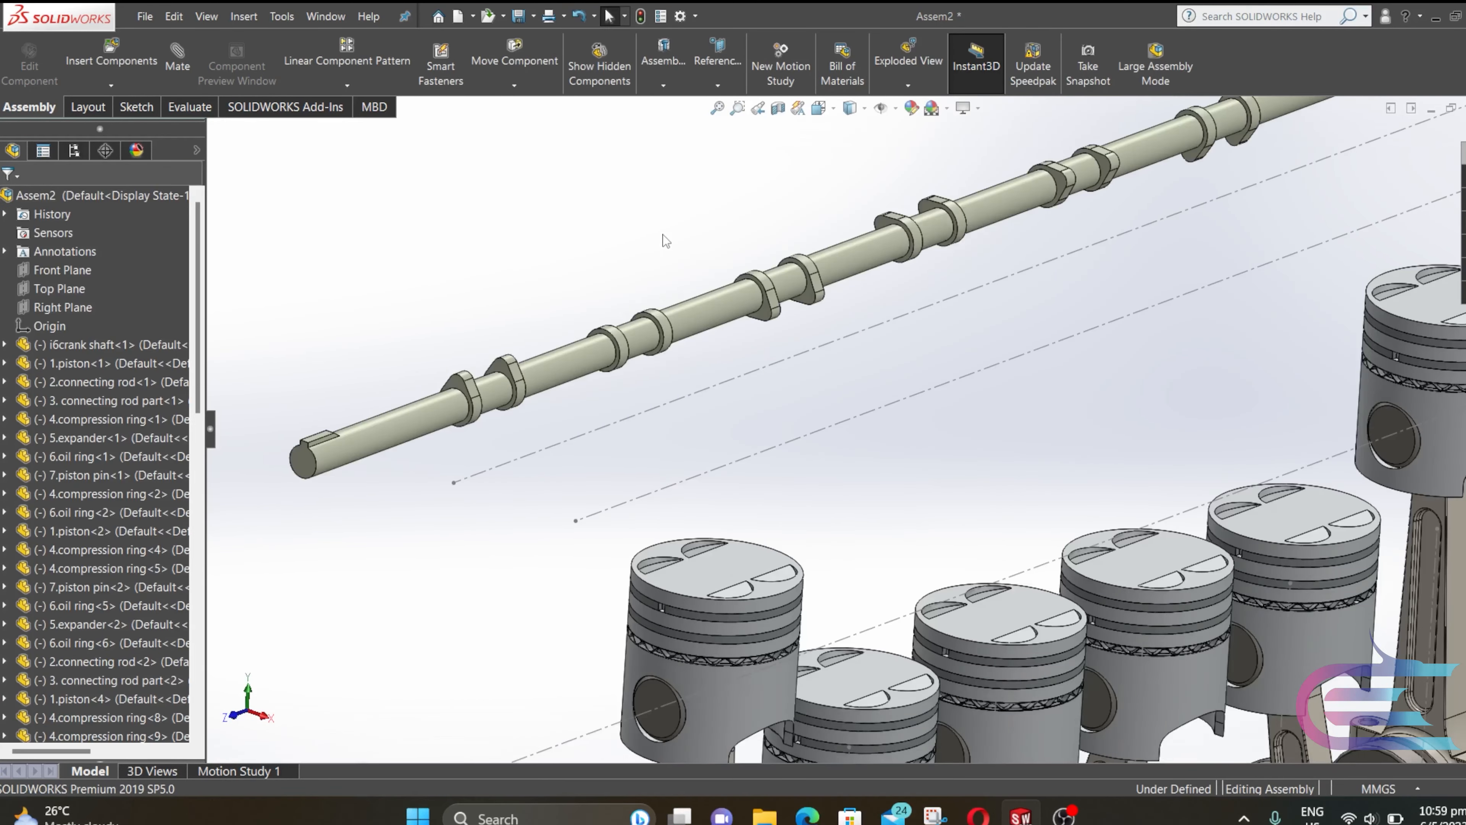
pyautogui.click(732, 325)
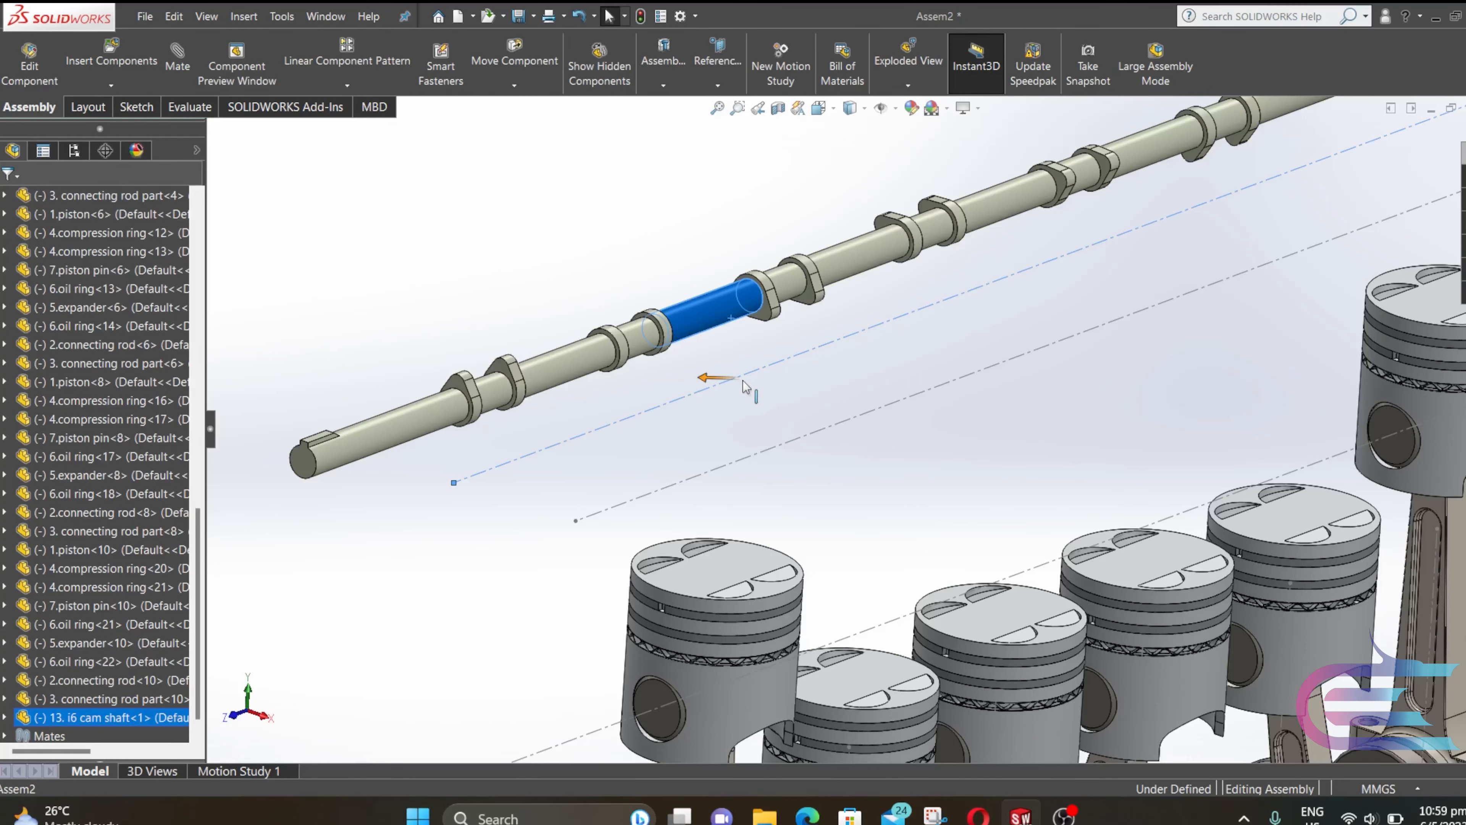
pyautogui.keyDown('ctrl'); pyautogui.click(740, 382); pyautogui.keyUp('ctrl')
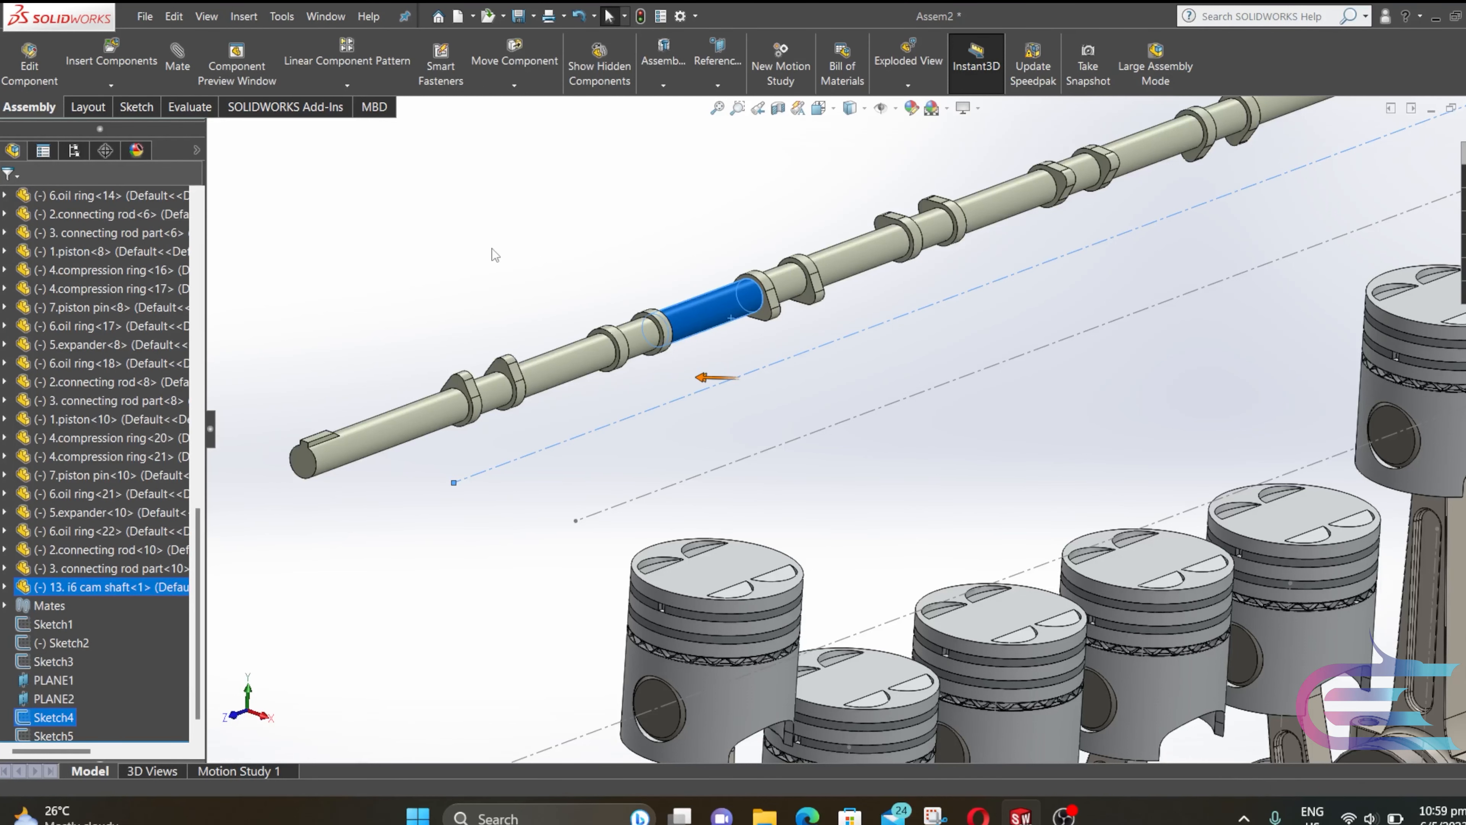
pyautogui.click(178, 75)
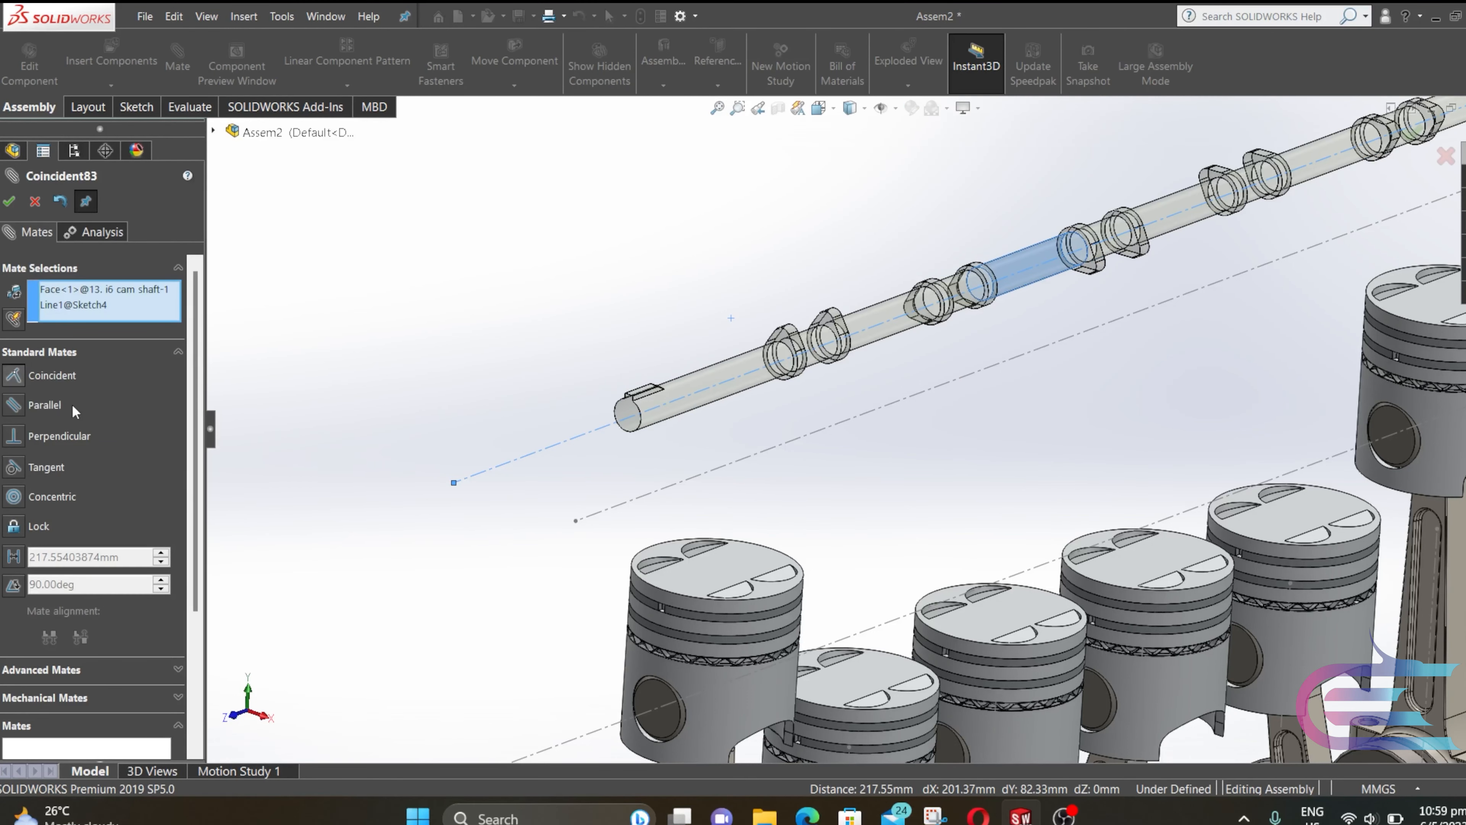
pyautogui.click(21, 500)
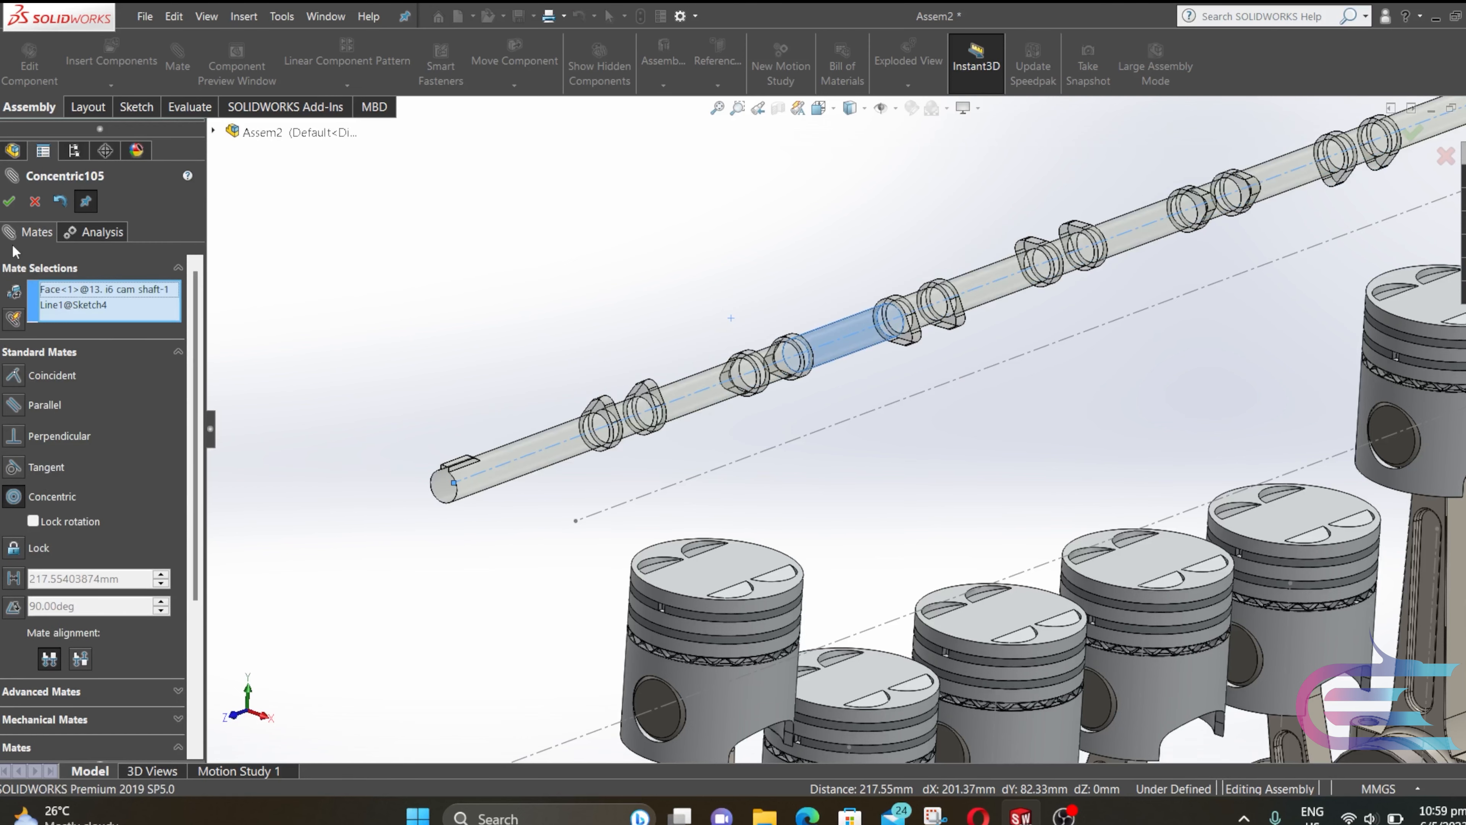
pyautogui.click(8, 201)
# Add a coincident mate between the cam shaft's plain end face and the flange-side endpoint of the Sketch4 centerline
pyautogui.moveTo(481, 343); pyautogui.dragTo(950, 391, button='middle')
pyautogui.scroll(-5, 1206, 428)
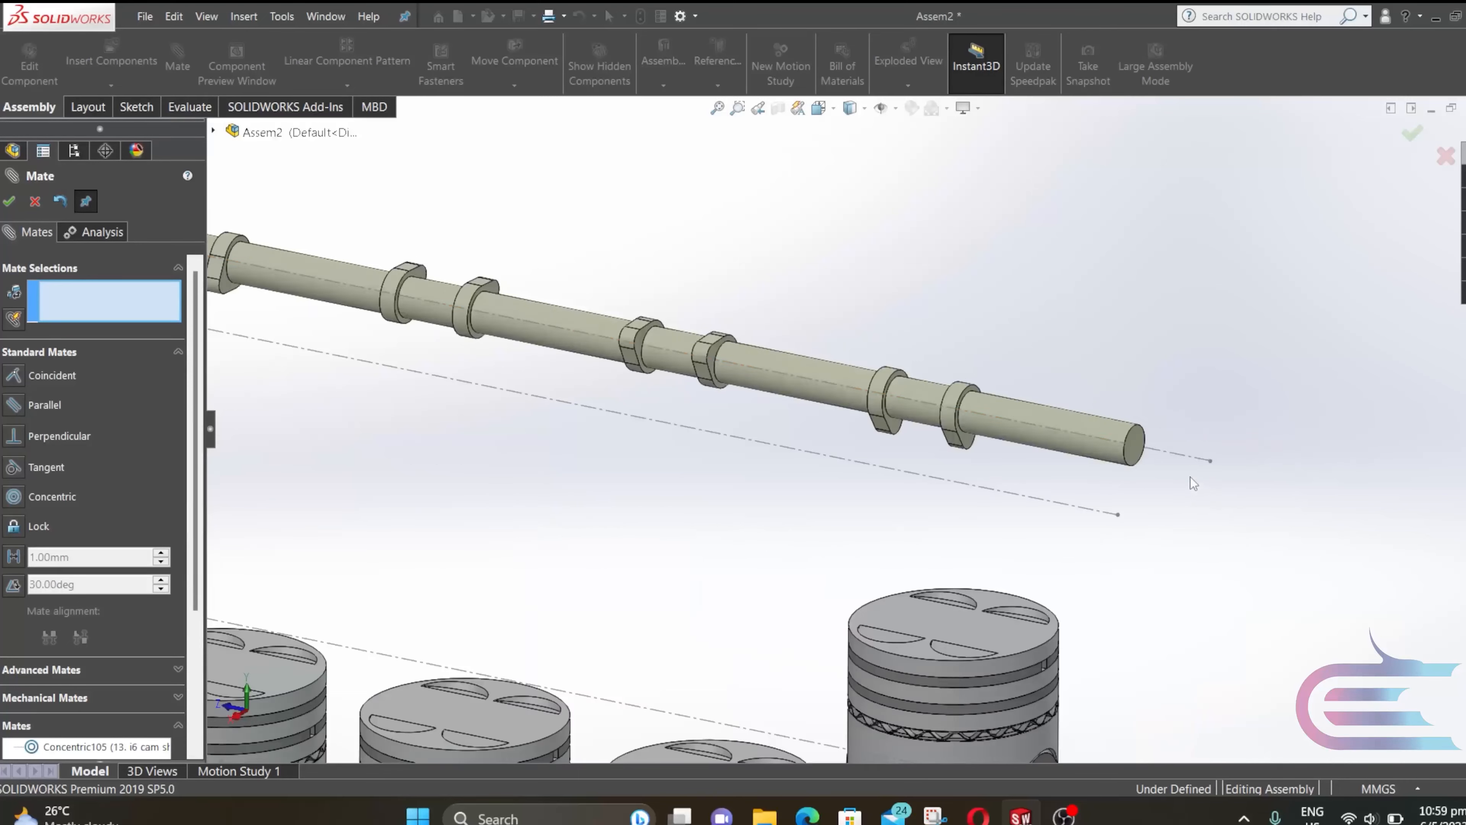
pyautogui.click(1134, 442)
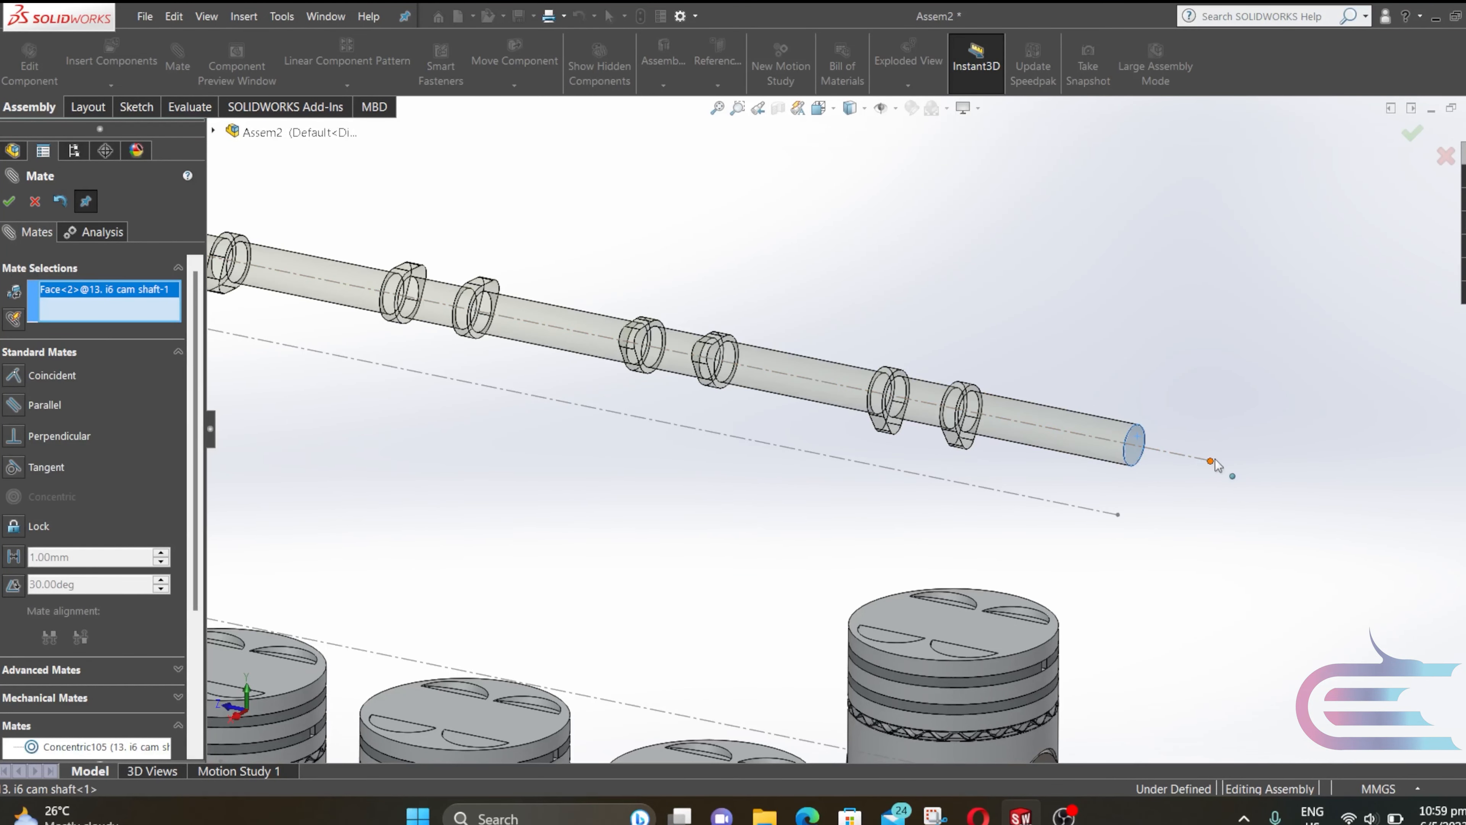
pyautogui.click(1211, 461)
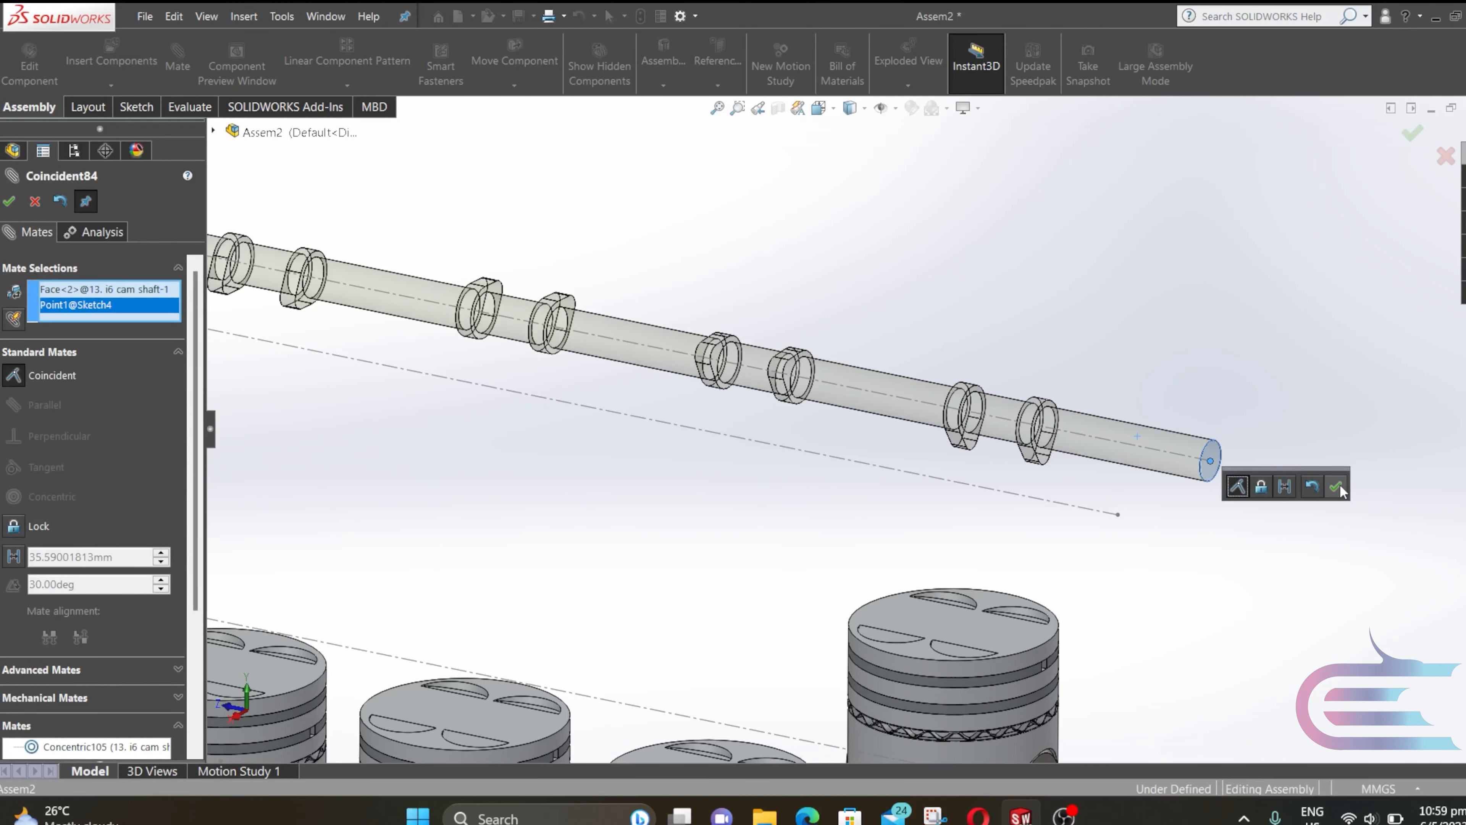
pyautogui.click(1338, 487)
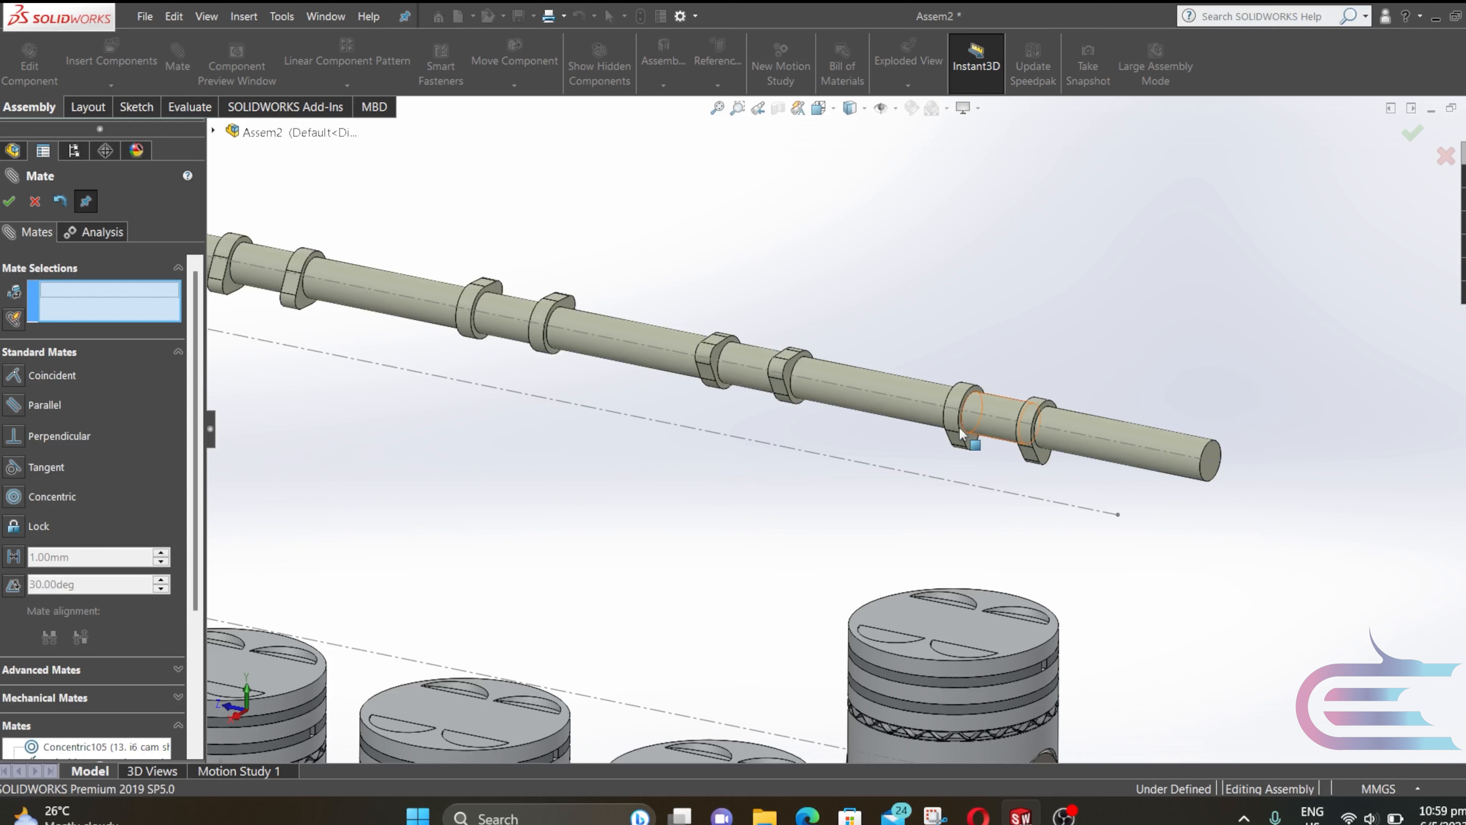
pyautogui.click(35, 202)
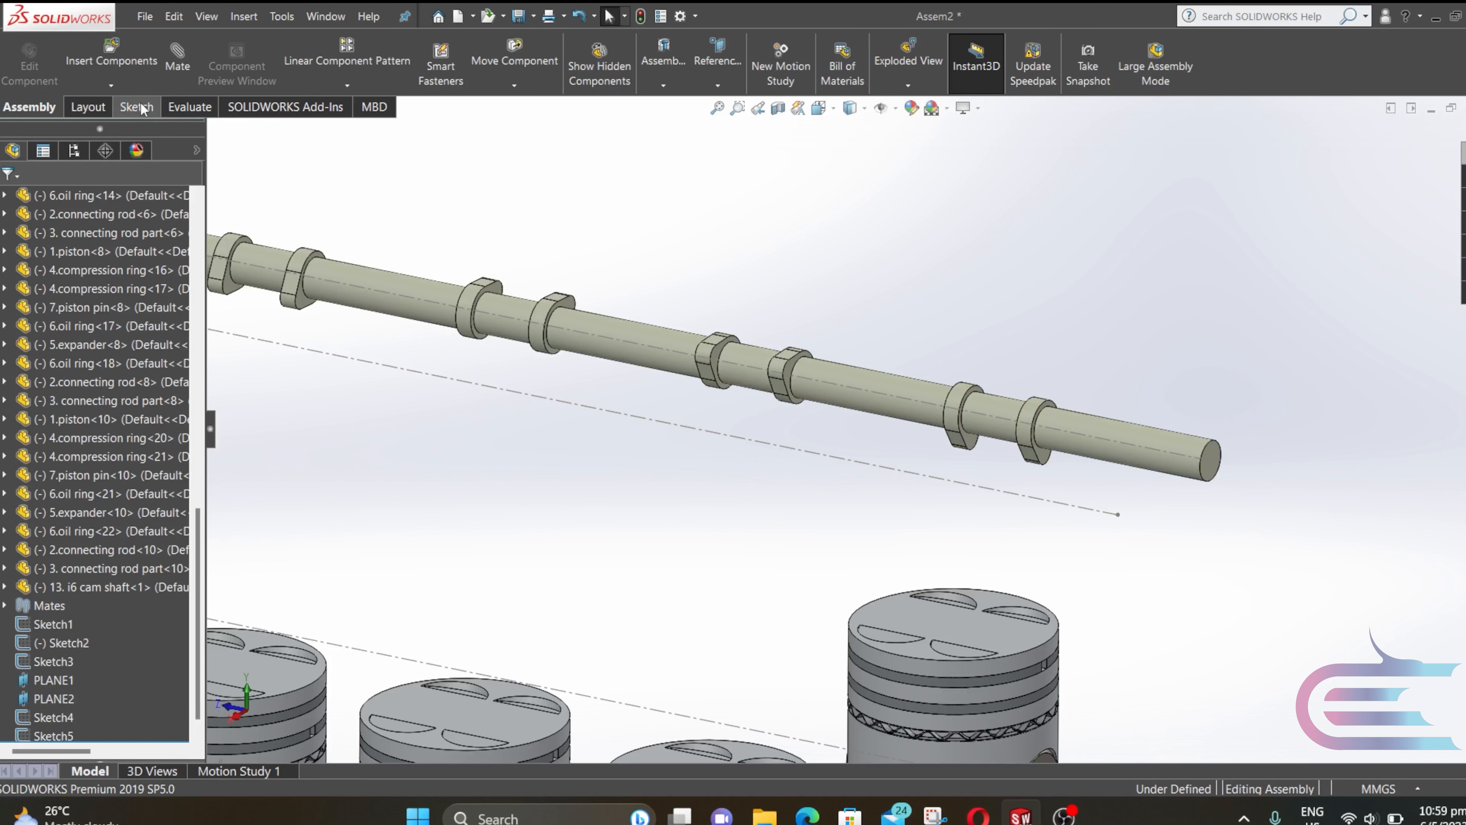
# Copy the cam shaft with its mates, using the Sketch5 centerline for the concentric mate and its endpoint for the coincident mate
pyautogui.click(136, 88)
pyautogui.click(132, 163)
pyautogui.click(844, 387)
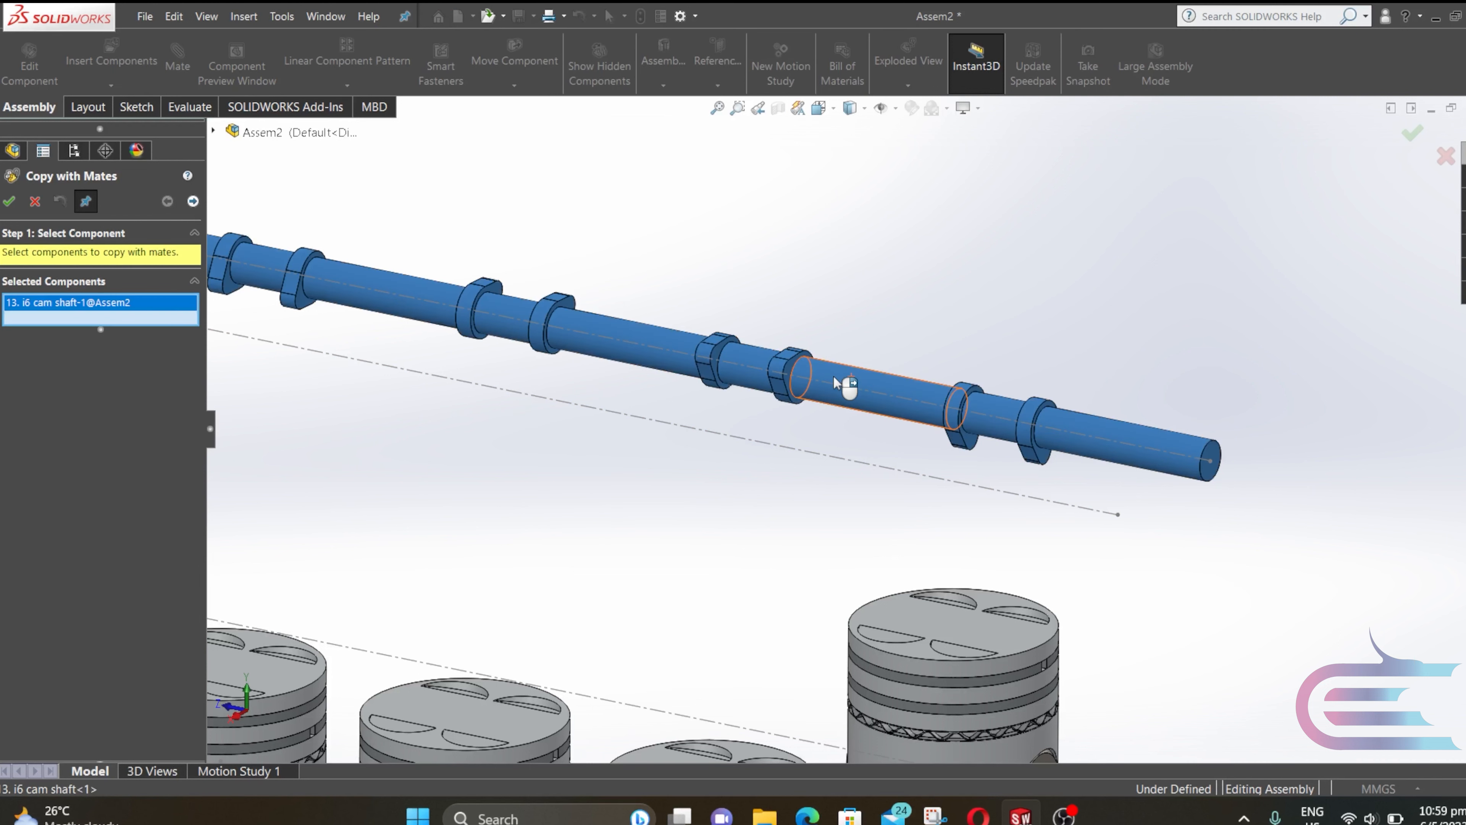
pyautogui.click(193, 201)
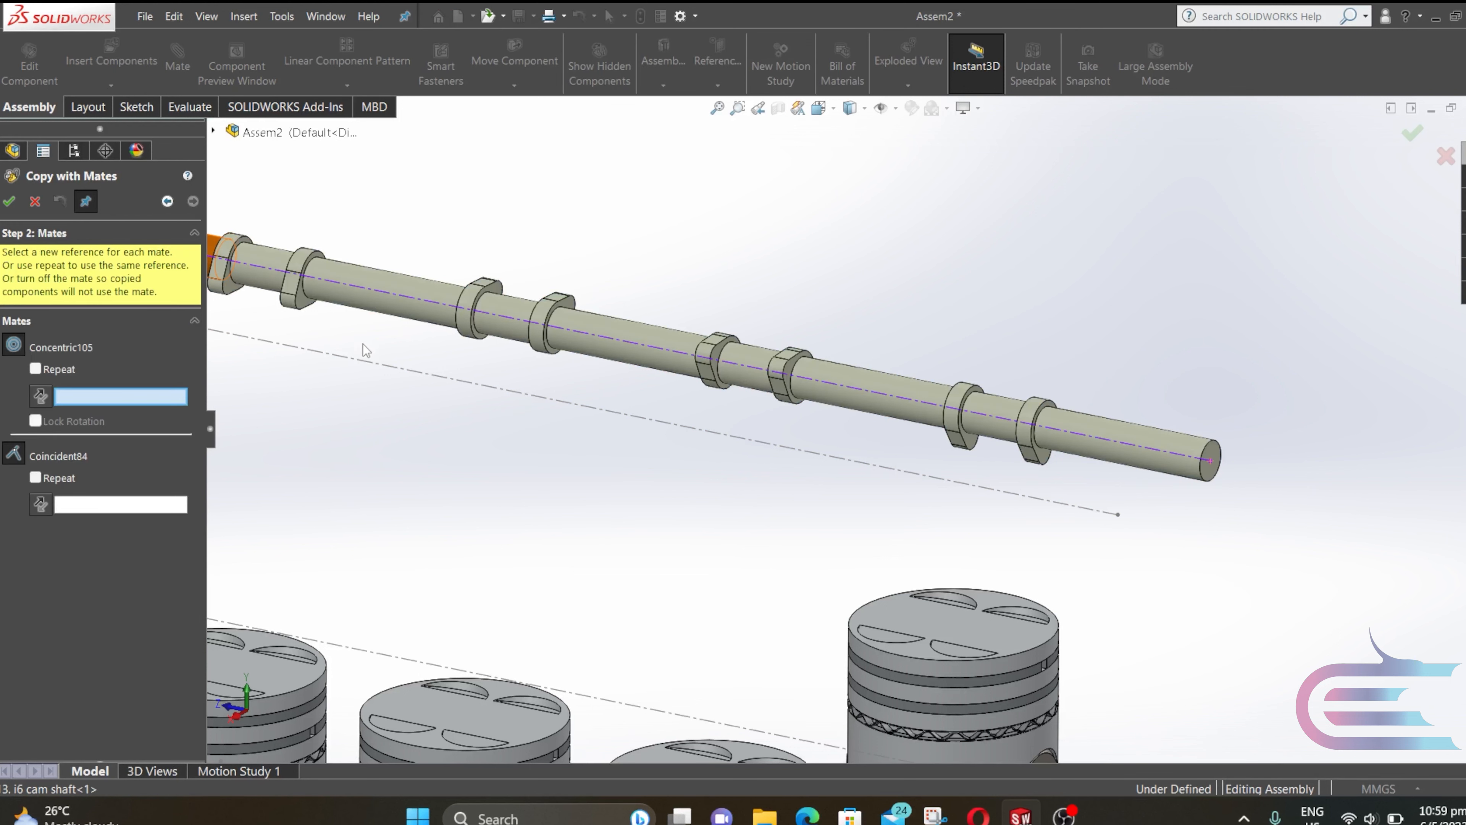
pyautogui.click(393, 371)
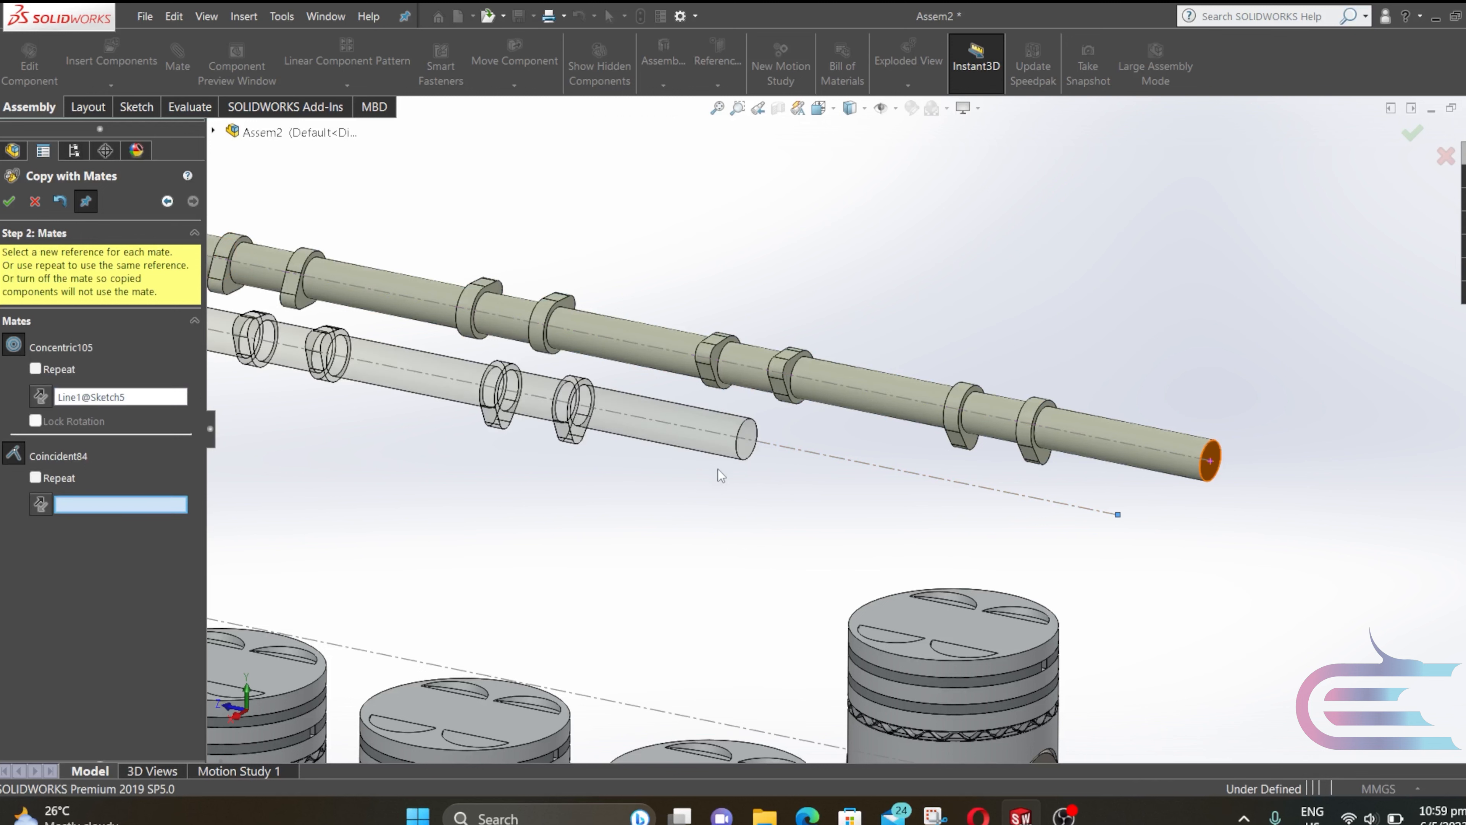
pyautogui.click(1118, 517)
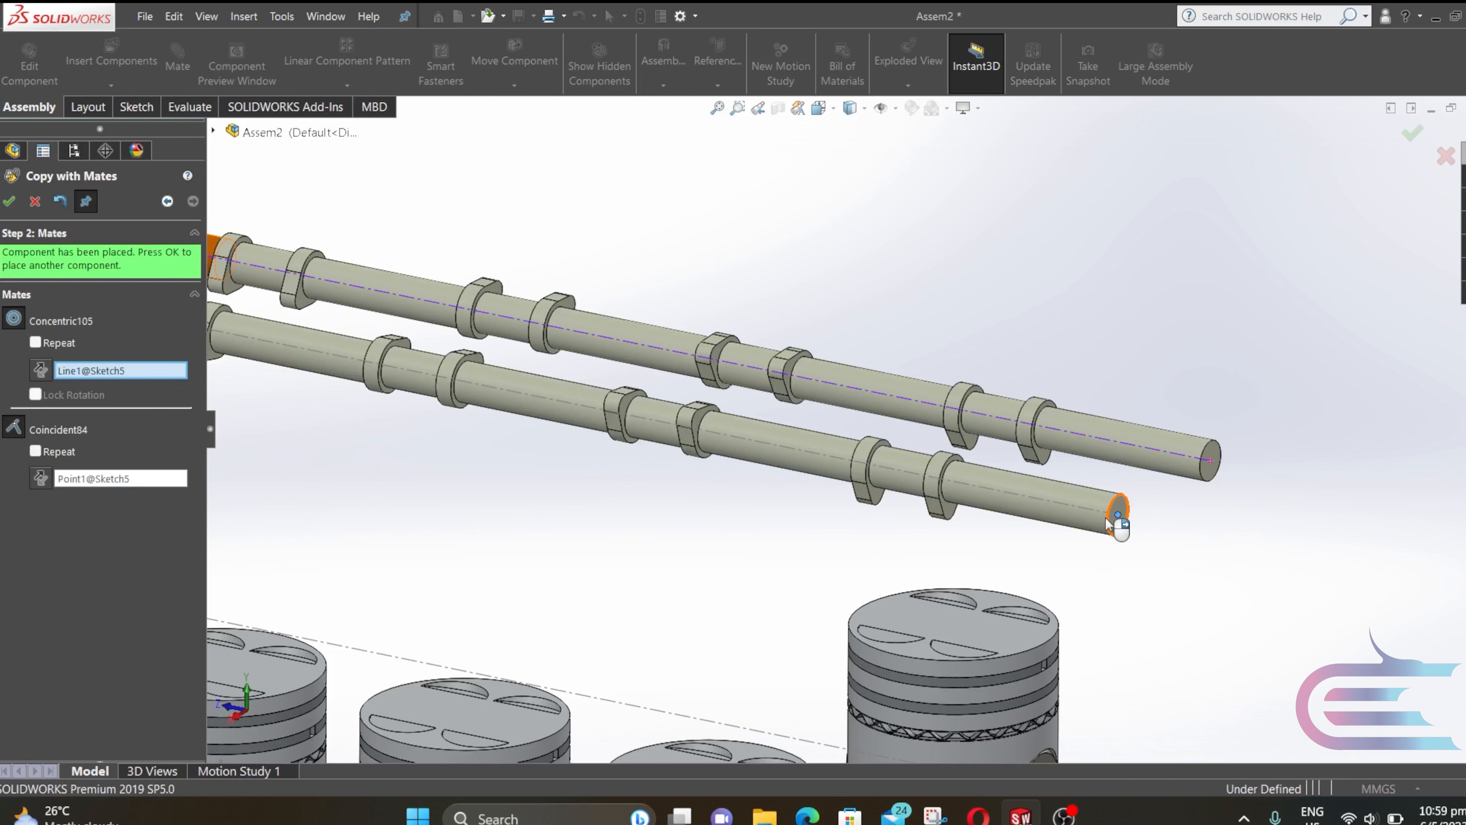
pyautogui.click(7, 206)
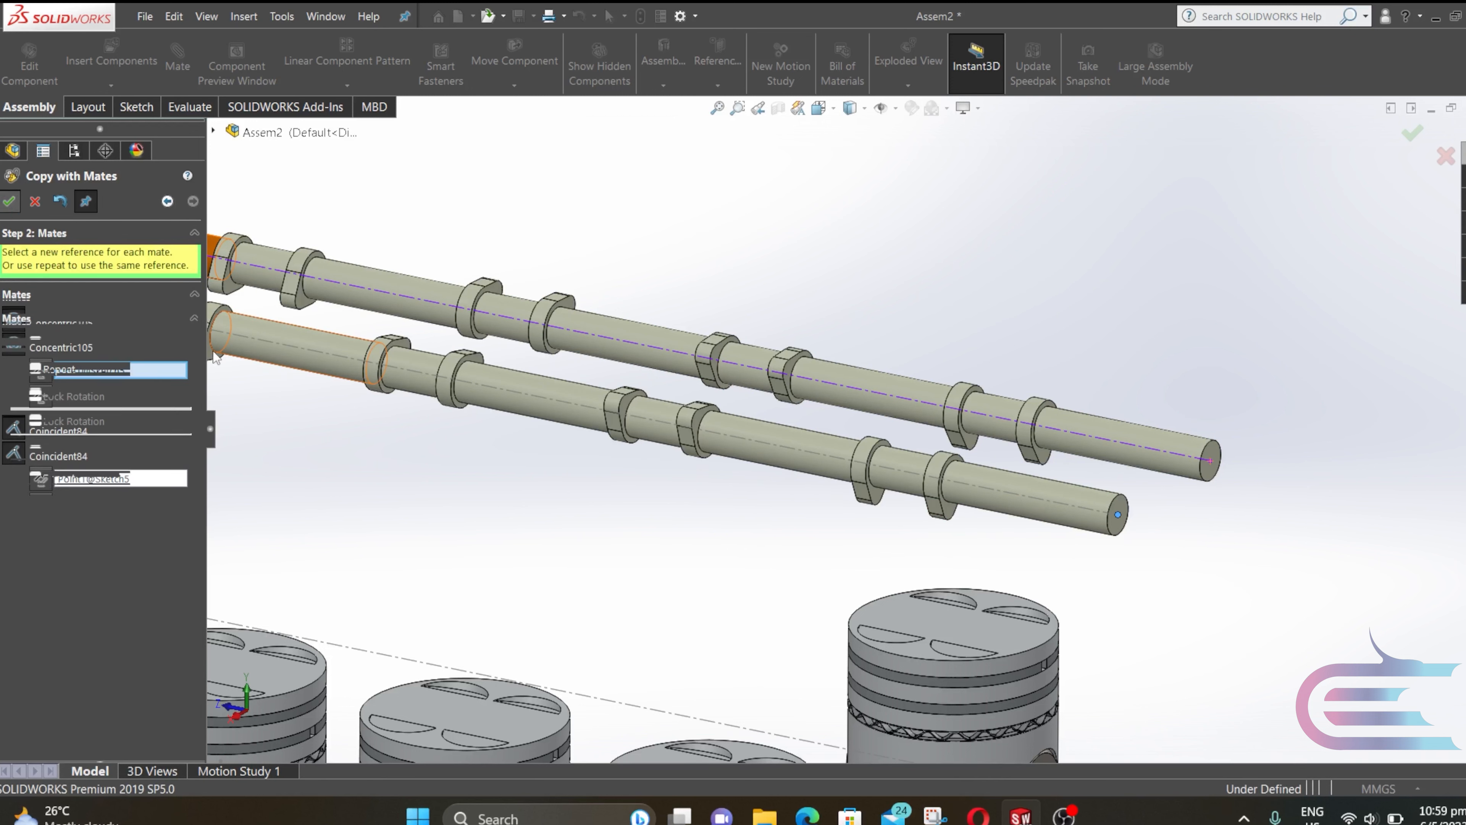
pyautogui.click(35, 208)
# Start a sketch on PLANE1 and draw a vertical centerline about 55 mm long from the Sketch4 cam shaft axis down through the first flange-end lobe
pyautogui.rightClick(57, 699)
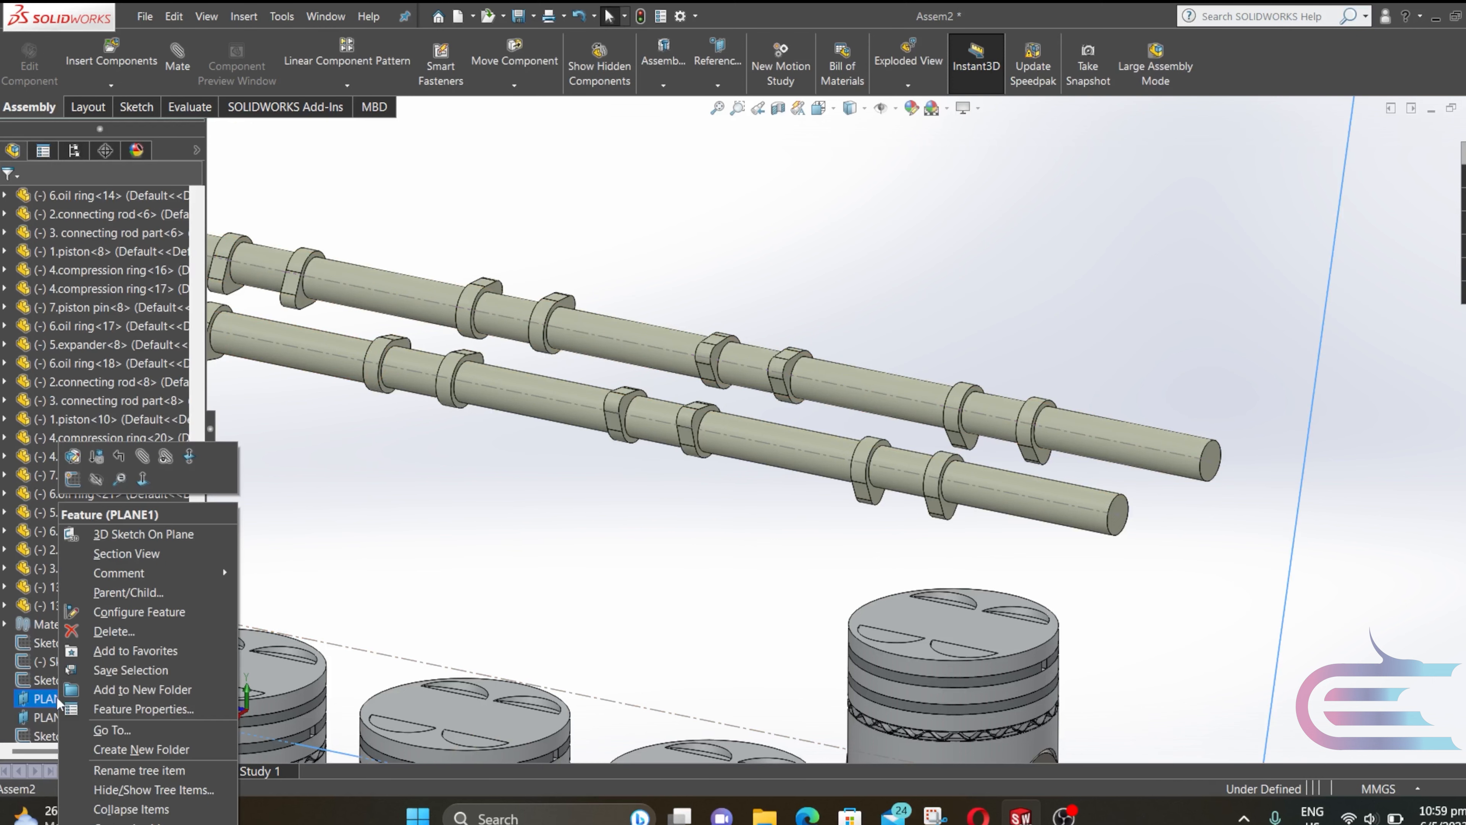
pyautogui.click(145, 491)
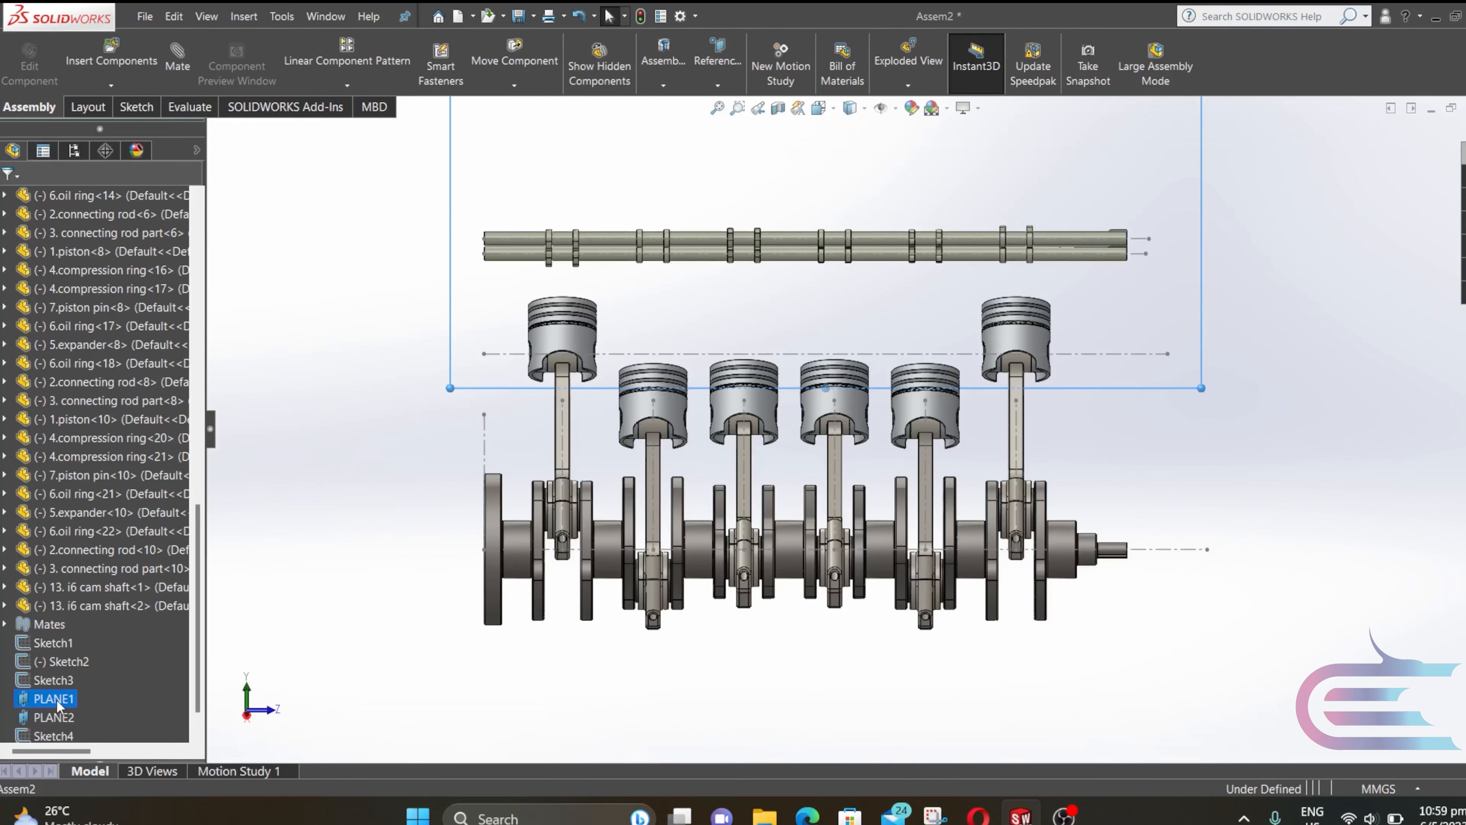
pyautogui.rightClick(55, 698)
pyautogui.click(63, 490)
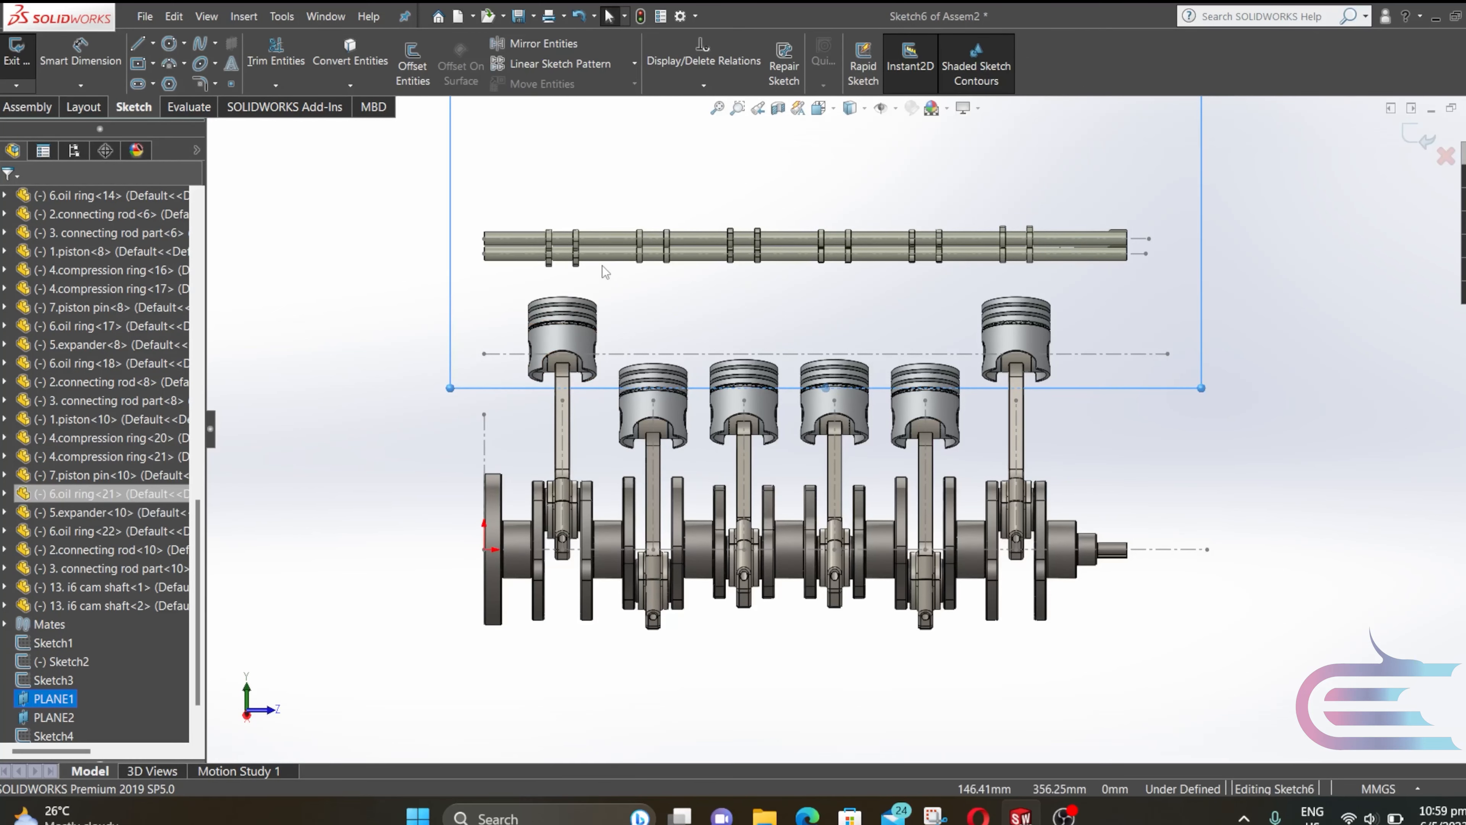
pyautogui.scroll(-6, 602, 266)
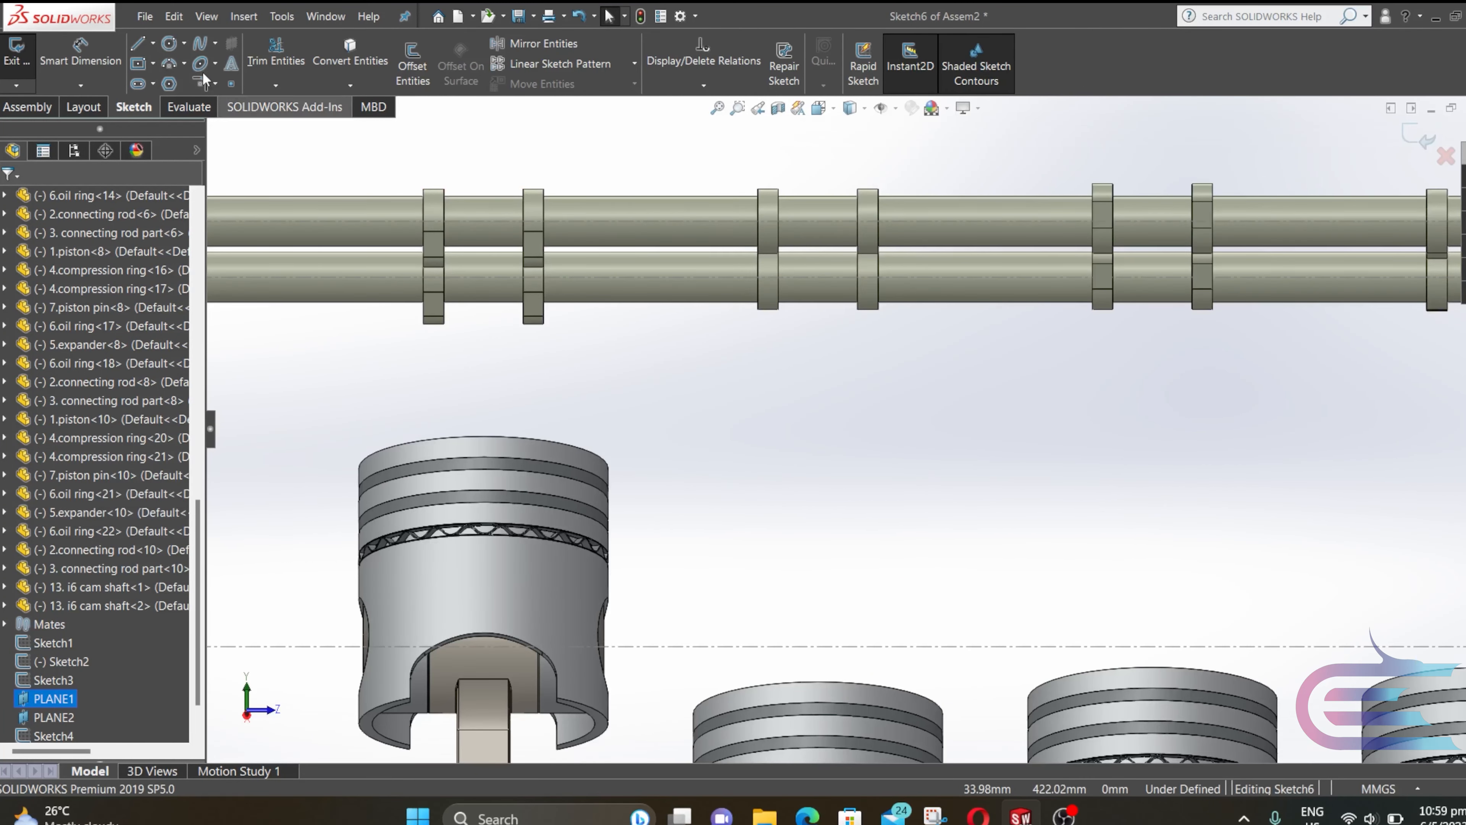
pyautogui.click(152, 43)
pyautogui.scroll(-5, 400, 220)
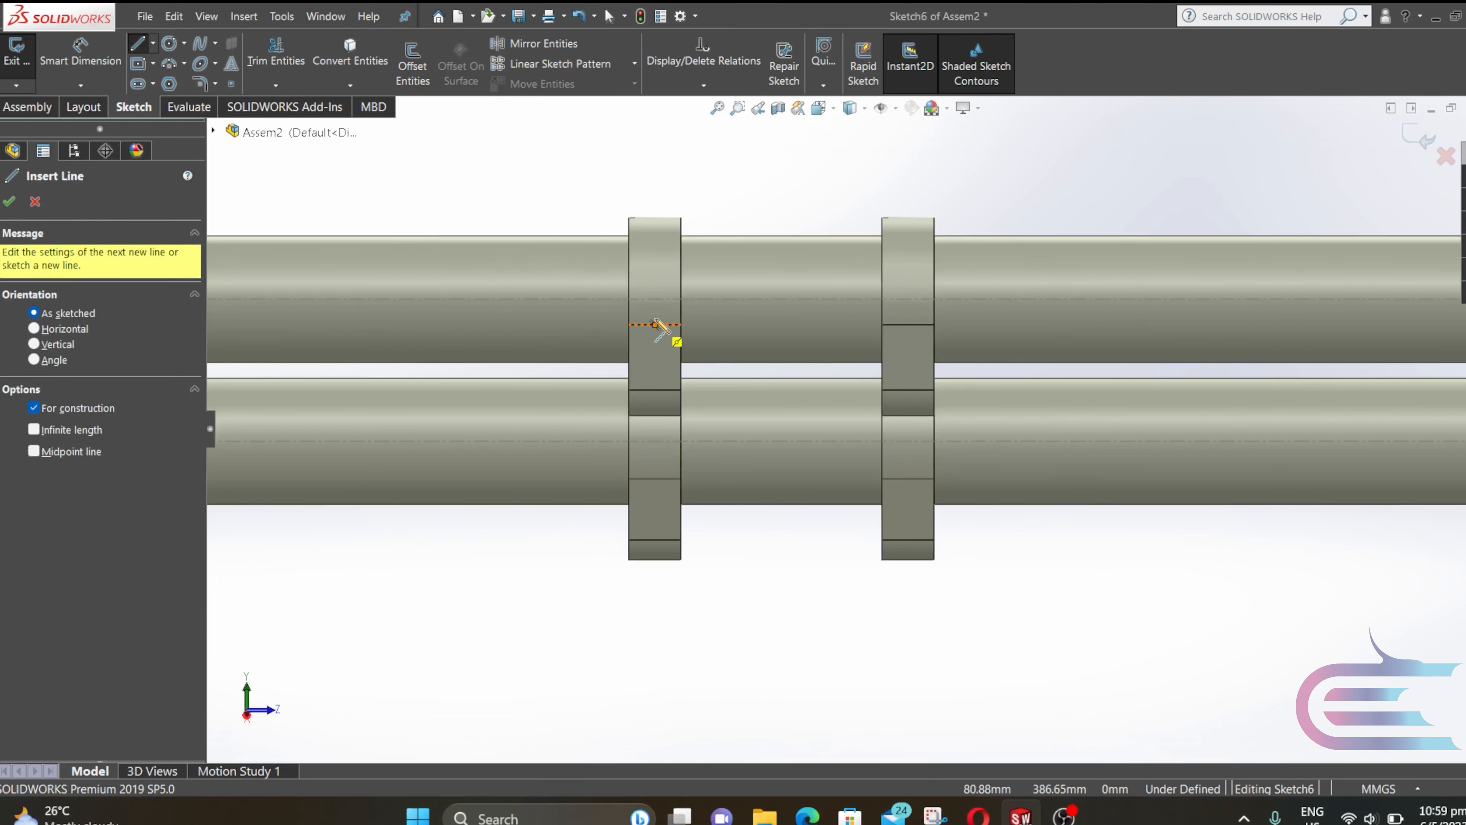
pyautogui.click(656, 300)
pyautogui.scroll(4, 664, 323)
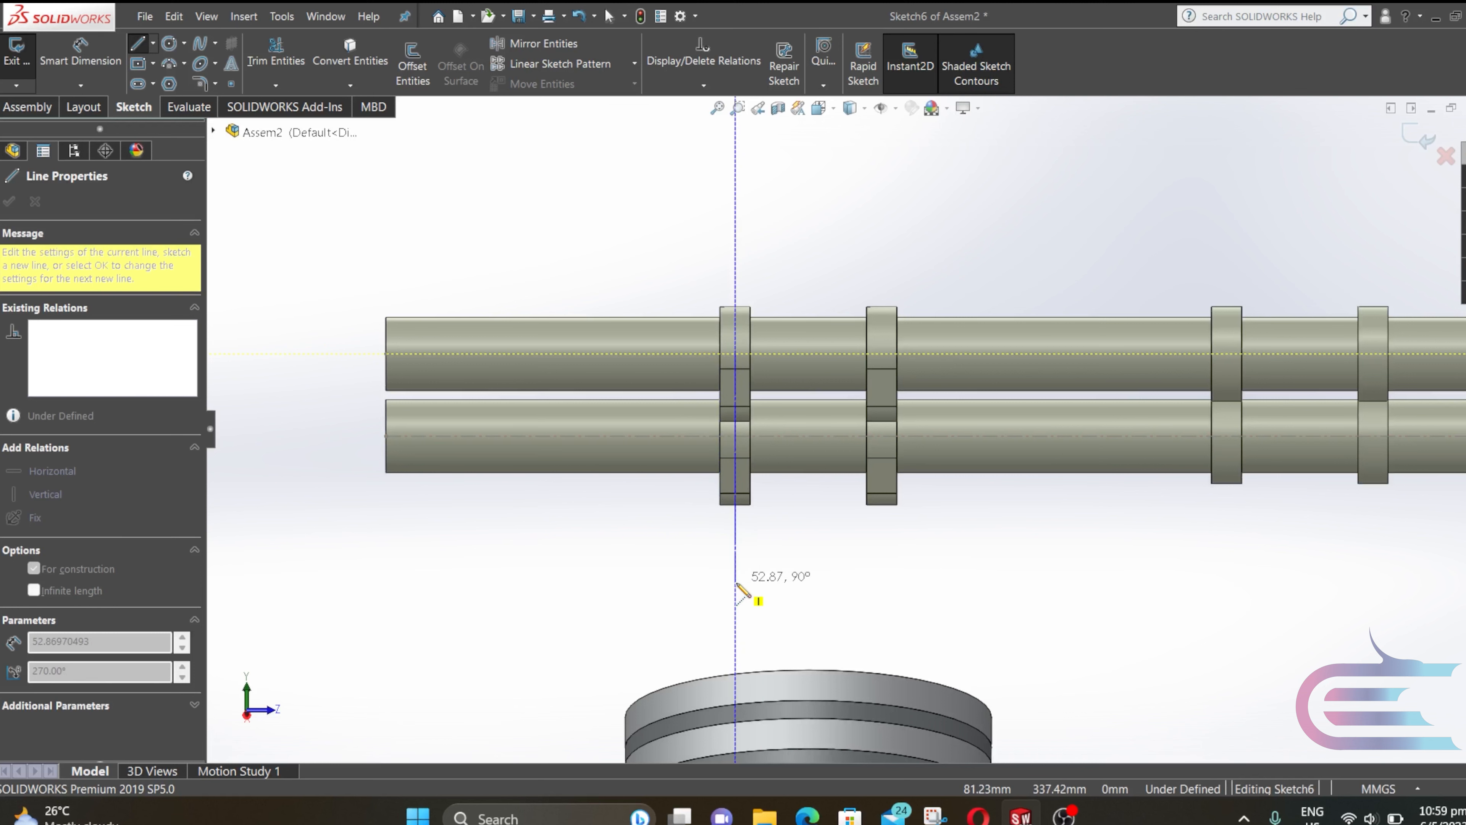
pyautogui.doubleClick(735, 592)
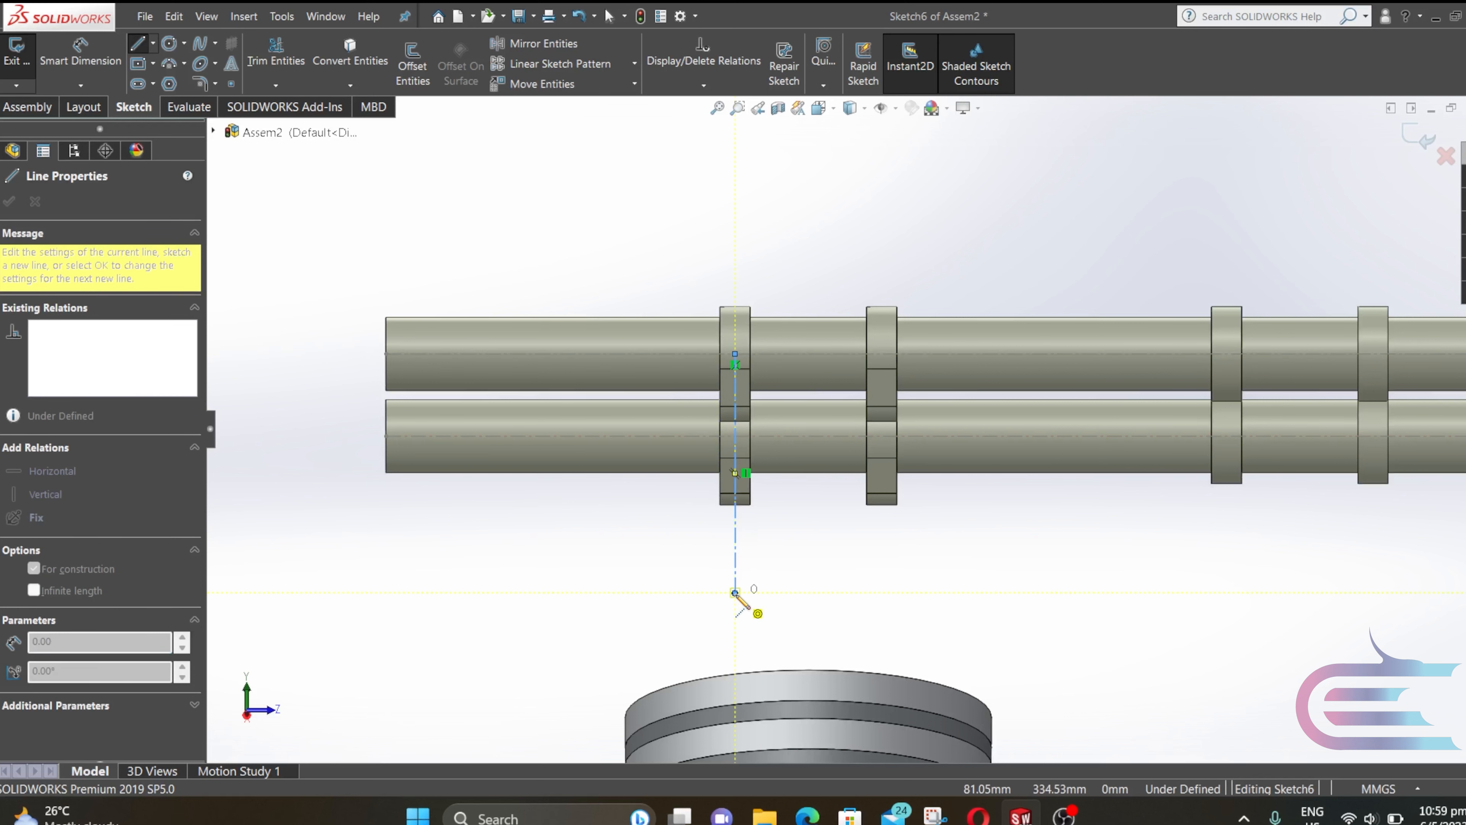
pyautogui.press('Return')
# Draw a matching vertical centerline from the cam shaft axis down through the second lobe, ending level with the first
pyautogui.scroll(-2, 905, 375)
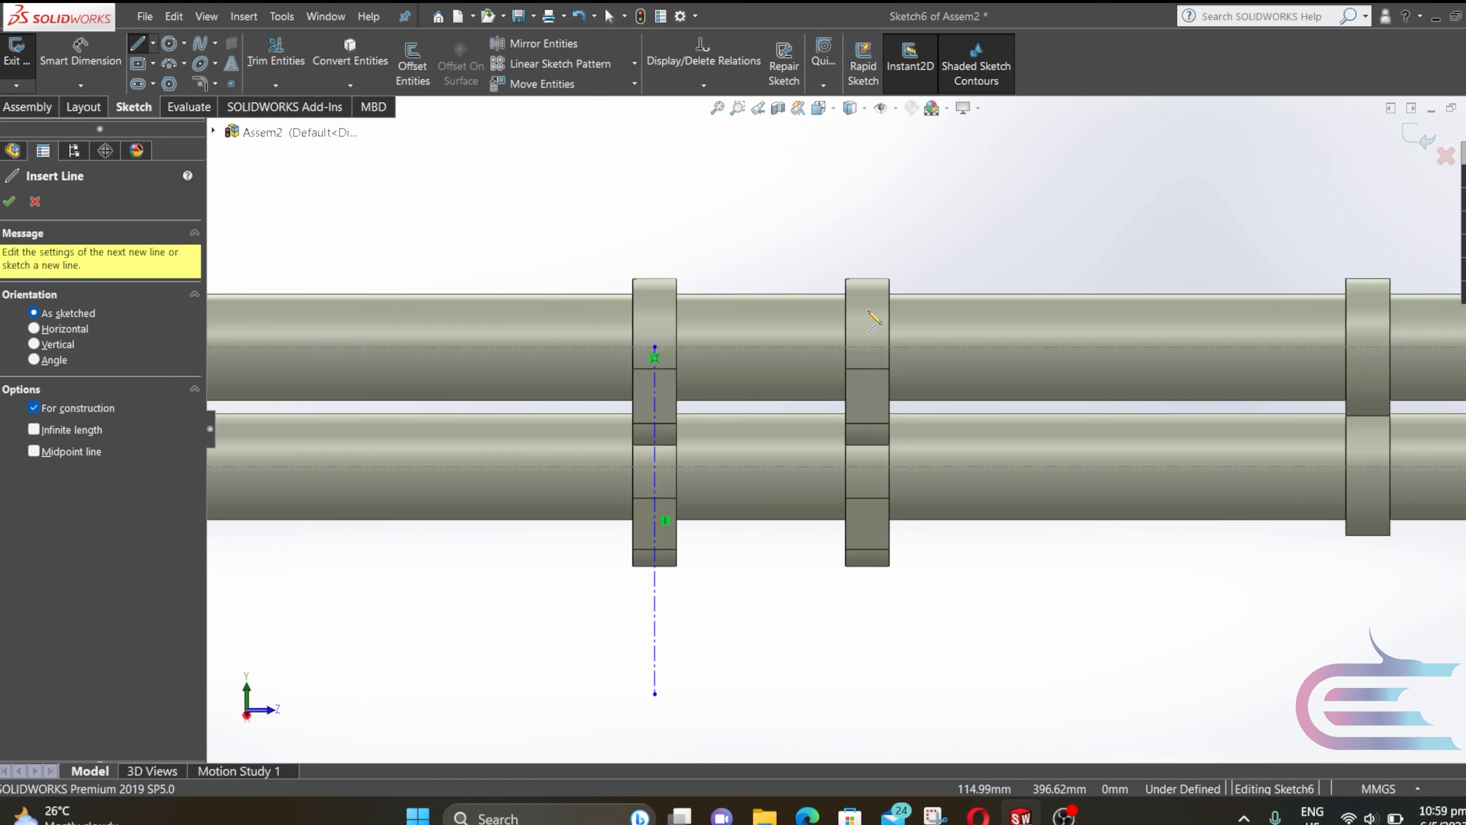
pyautogui.click(868, 347)
pyautogui.doubleClick(868, 693)
pyautogui.press('Return')
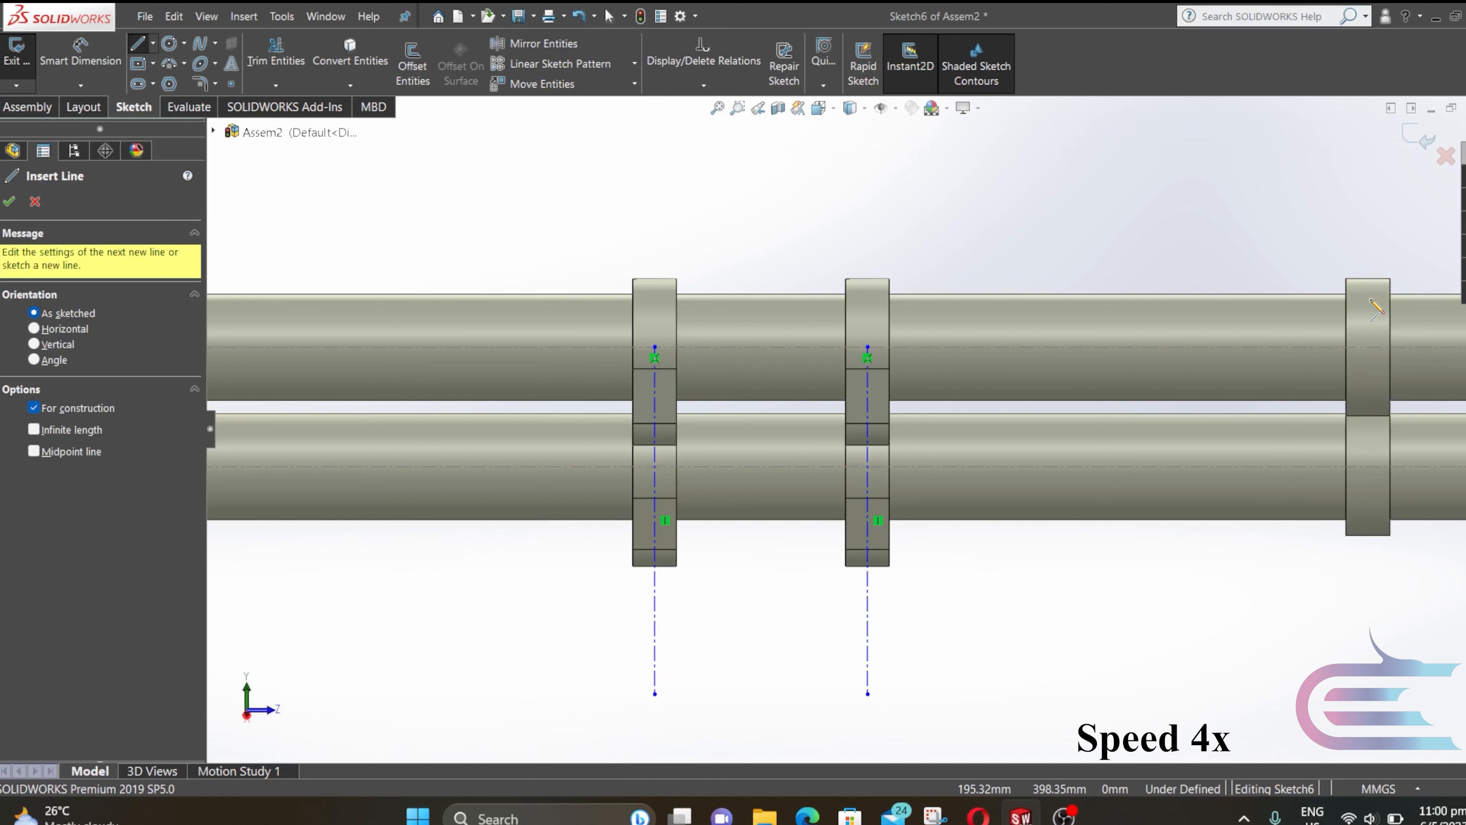
pyautogui.click(1368, 348)
pyautogui.press('Escape')
pyautogui.press('Escape')
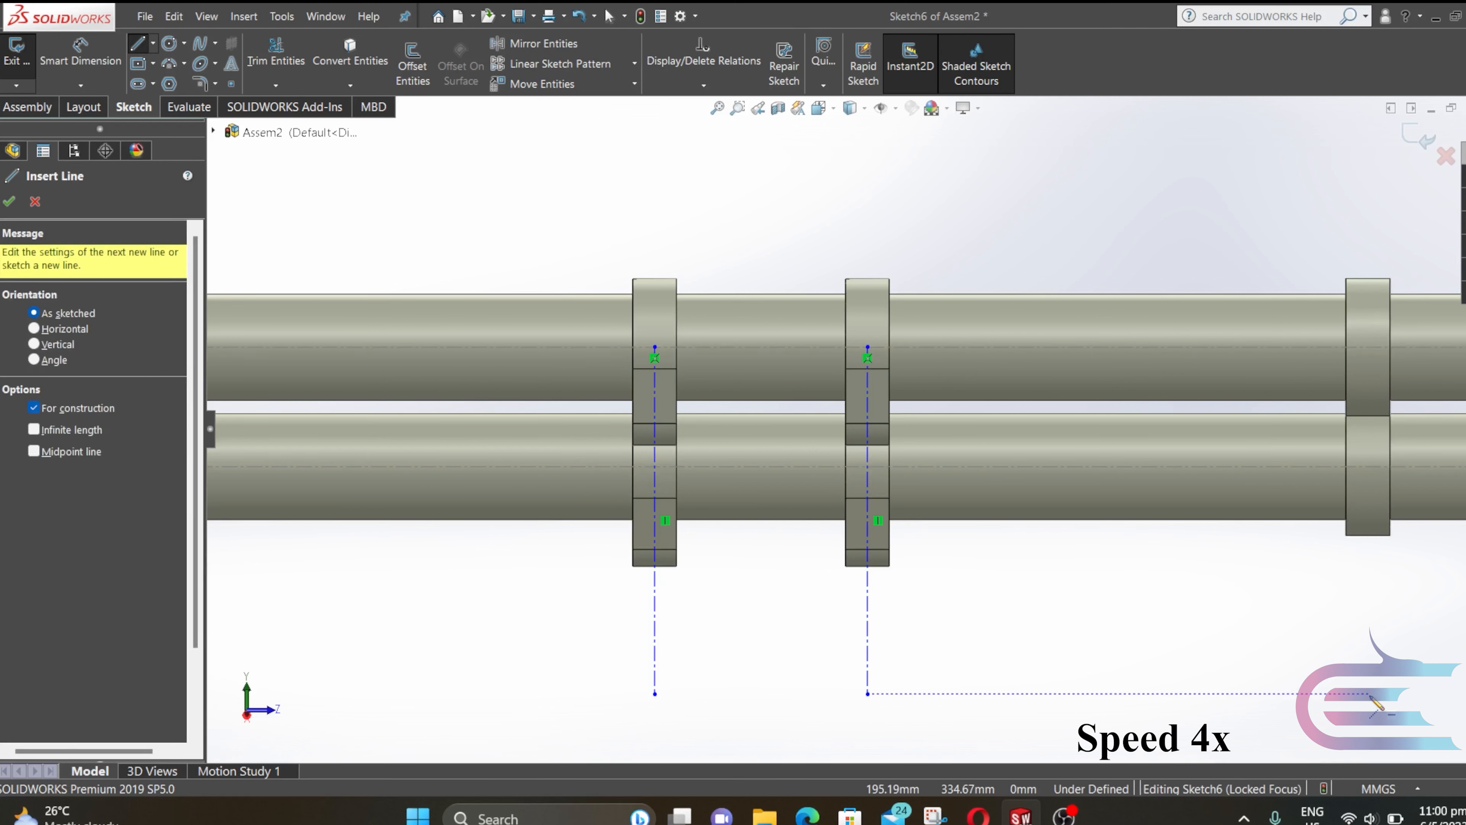
# Draw vertical centerlines of equal length from the cam shaft axis down through the third and fourth lobes
pyautogui.press('Return')
pyautogui.click(1369, 347)
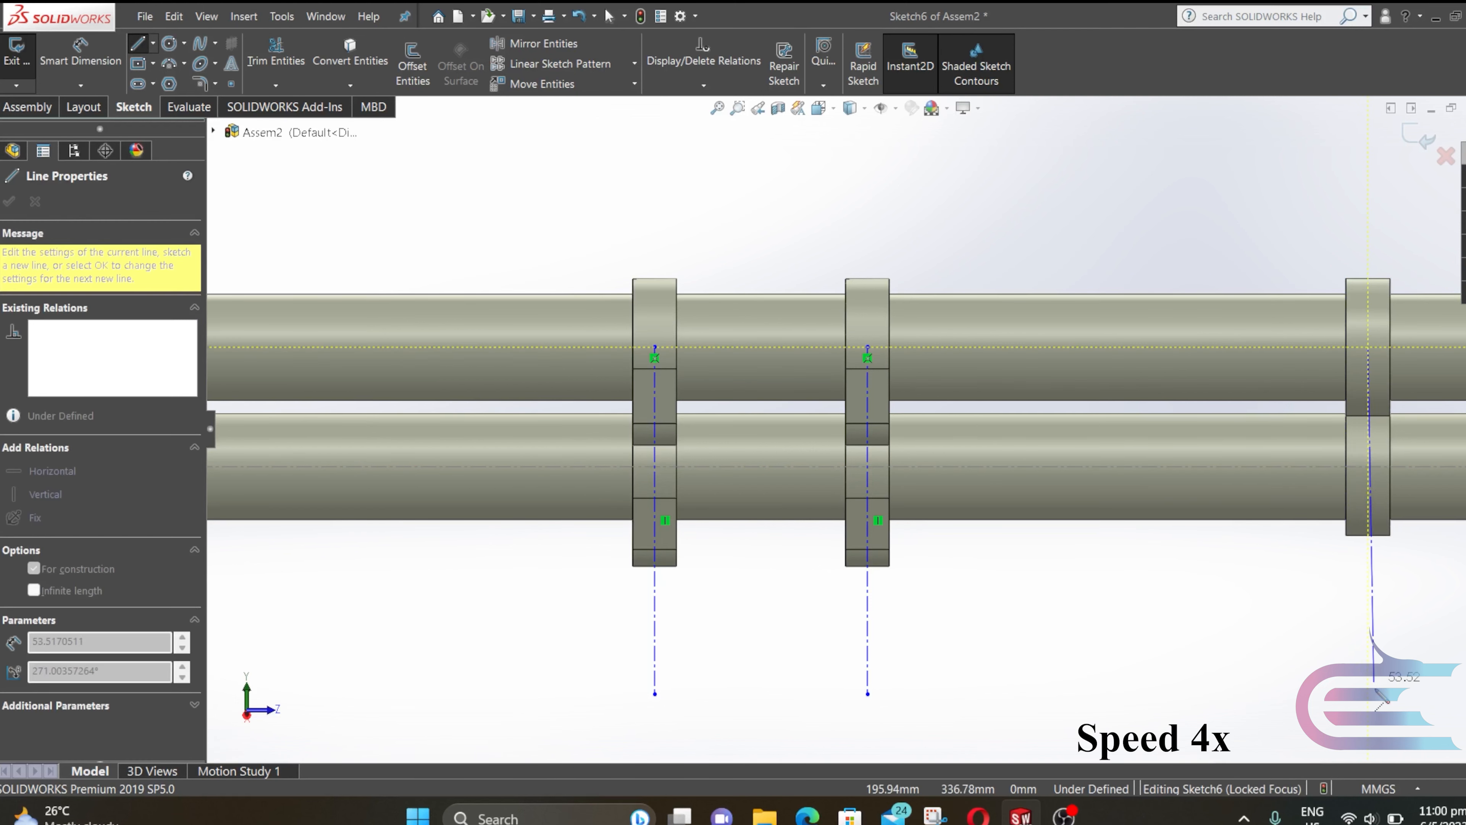
pyautogui.click(1368, 693)
pyautogui.press('Escape')
pyautogui.scroll(3, 1346, 578)
pyautogui.scroll(-3, 1336, 550)
pyautogui.press('Return')
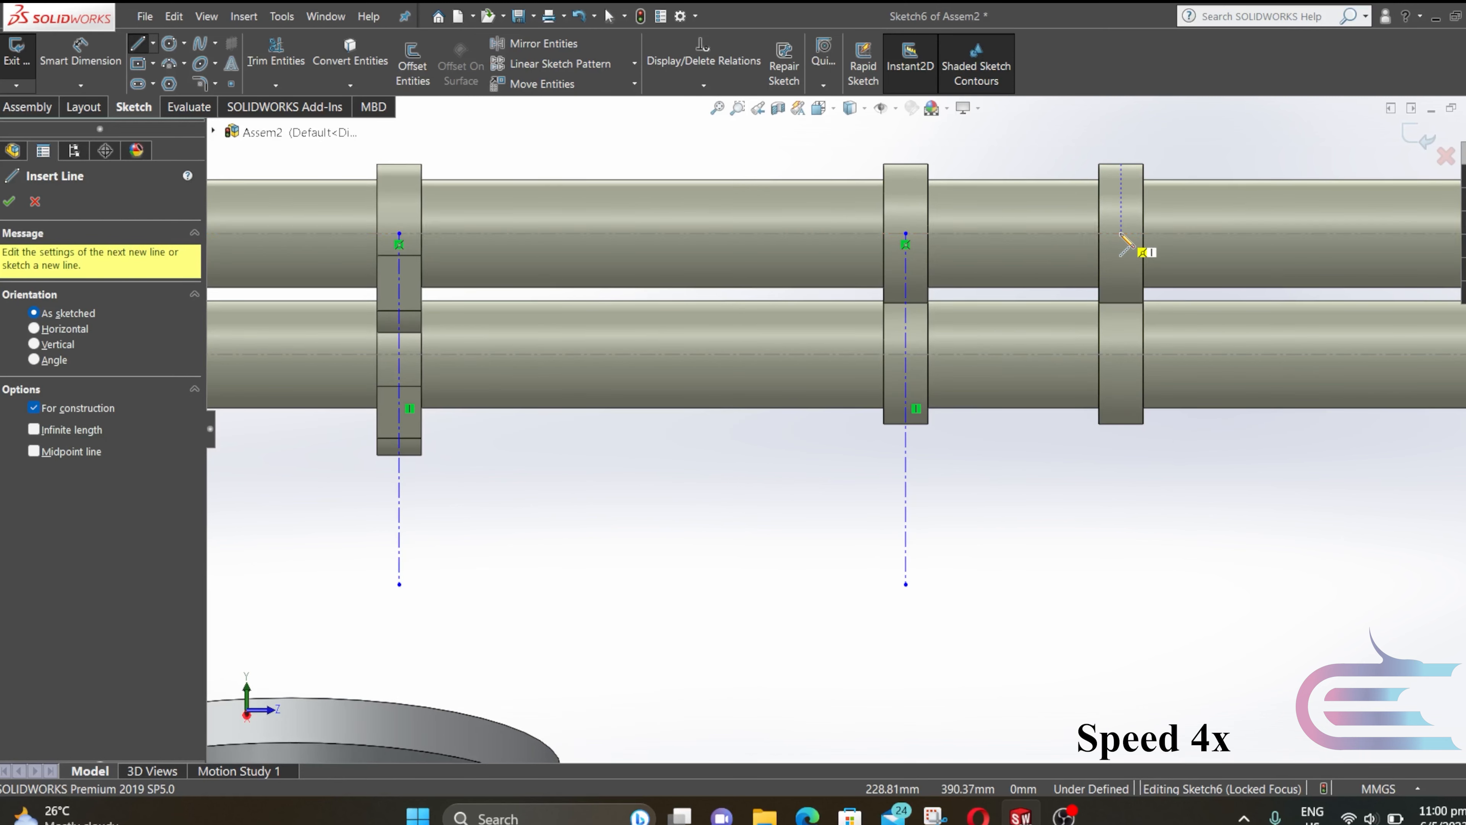
pyautogui.click(1122, 584)
pyautogui.press('Escape')
pyautogui.press('Return')
# Draw vertical centerlines about 55 mm long from the cam shaft axis down through the sixth and fifth lobes
pyautogui.scroll(3, 1310, 482)
pyautogui.scroll(-3, 1380, 405)
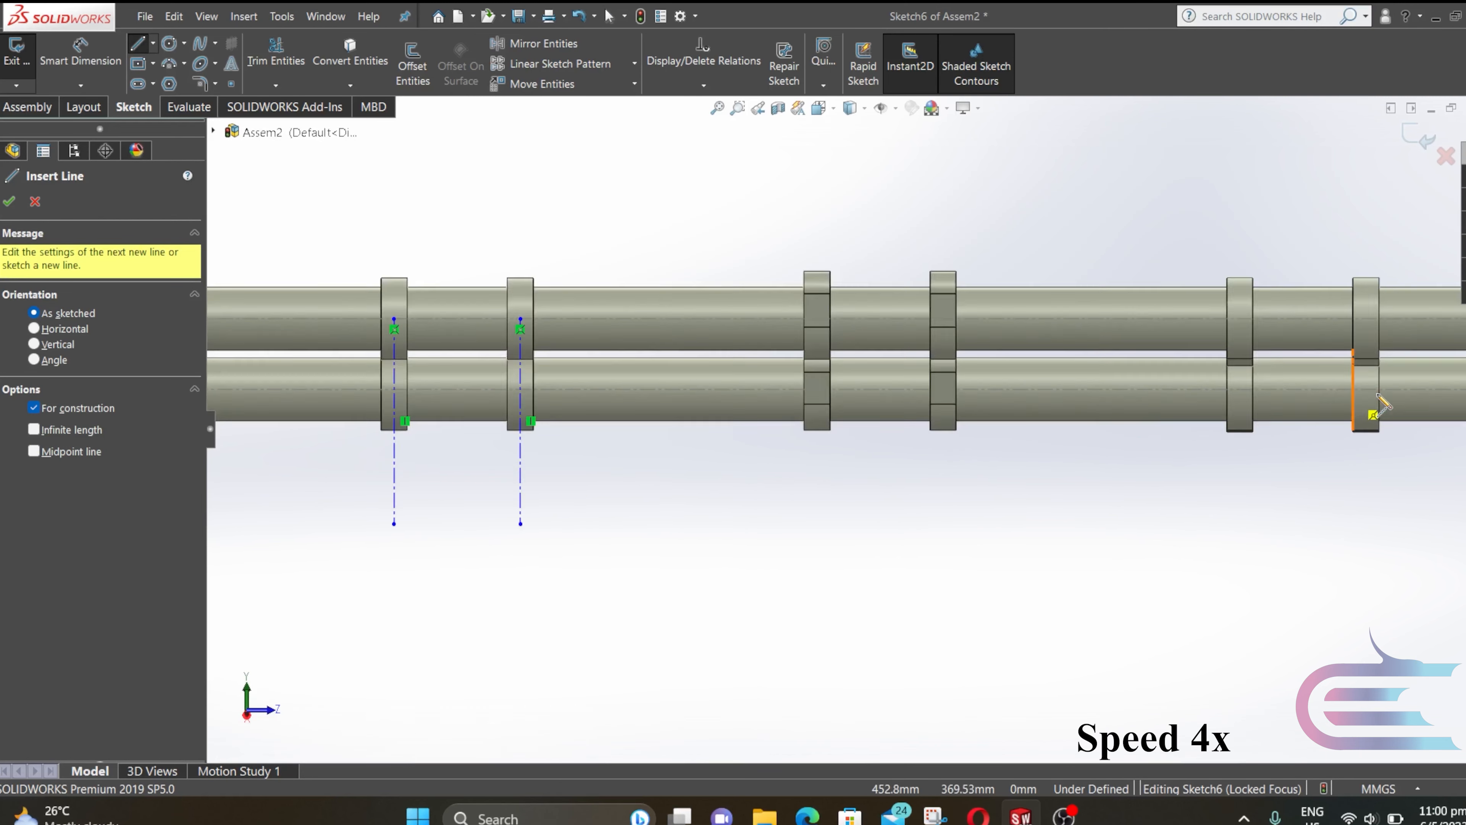
pyautogui.scroll(-2, 1383, 405)
pyautogui.click(696, 298)
pyautogui.click(696, 594)
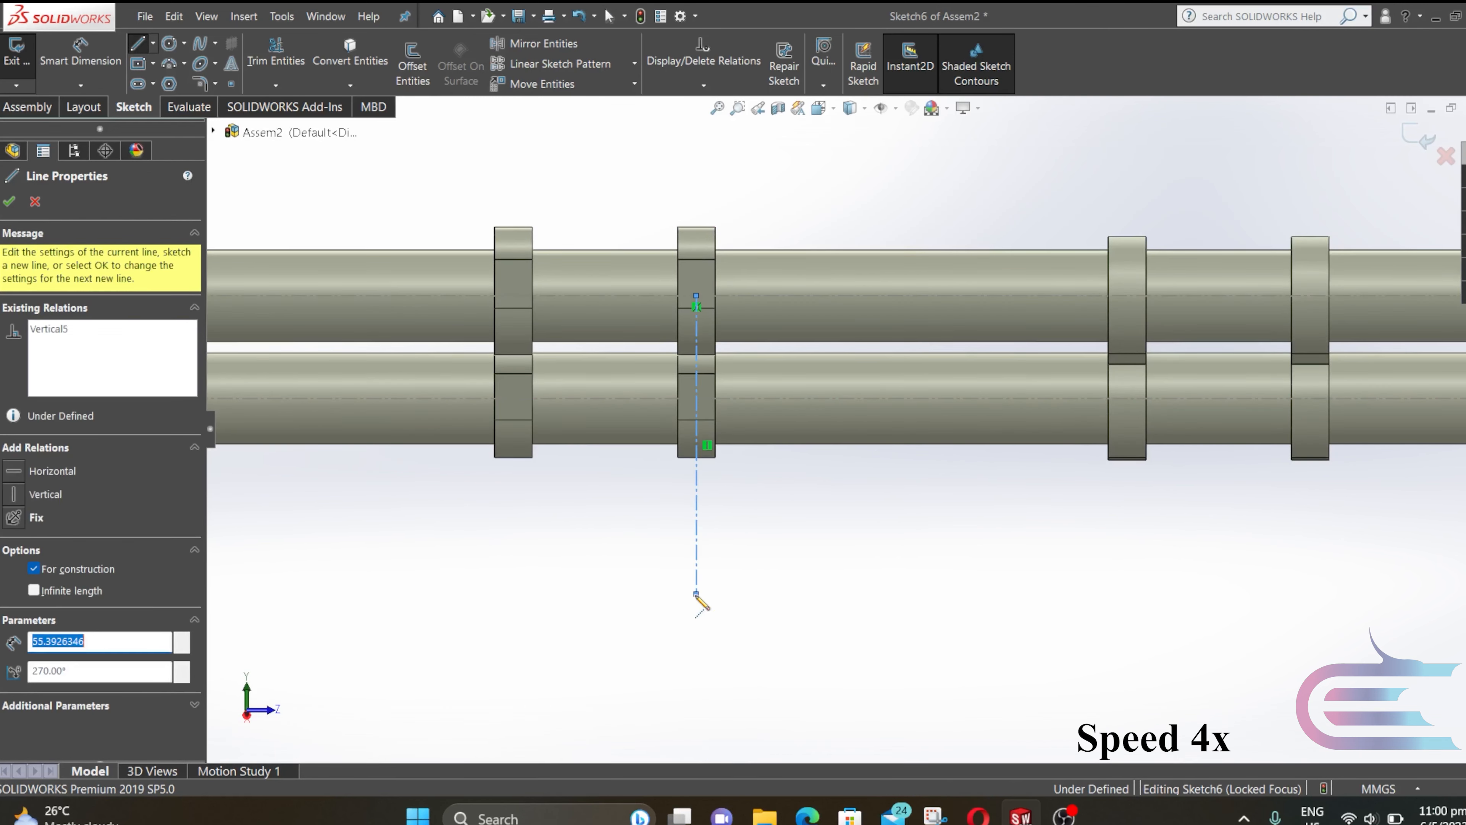
pyautogui.press('Escape')
pyautogui.click(513, 297)
pyautogui.click(514, 594)
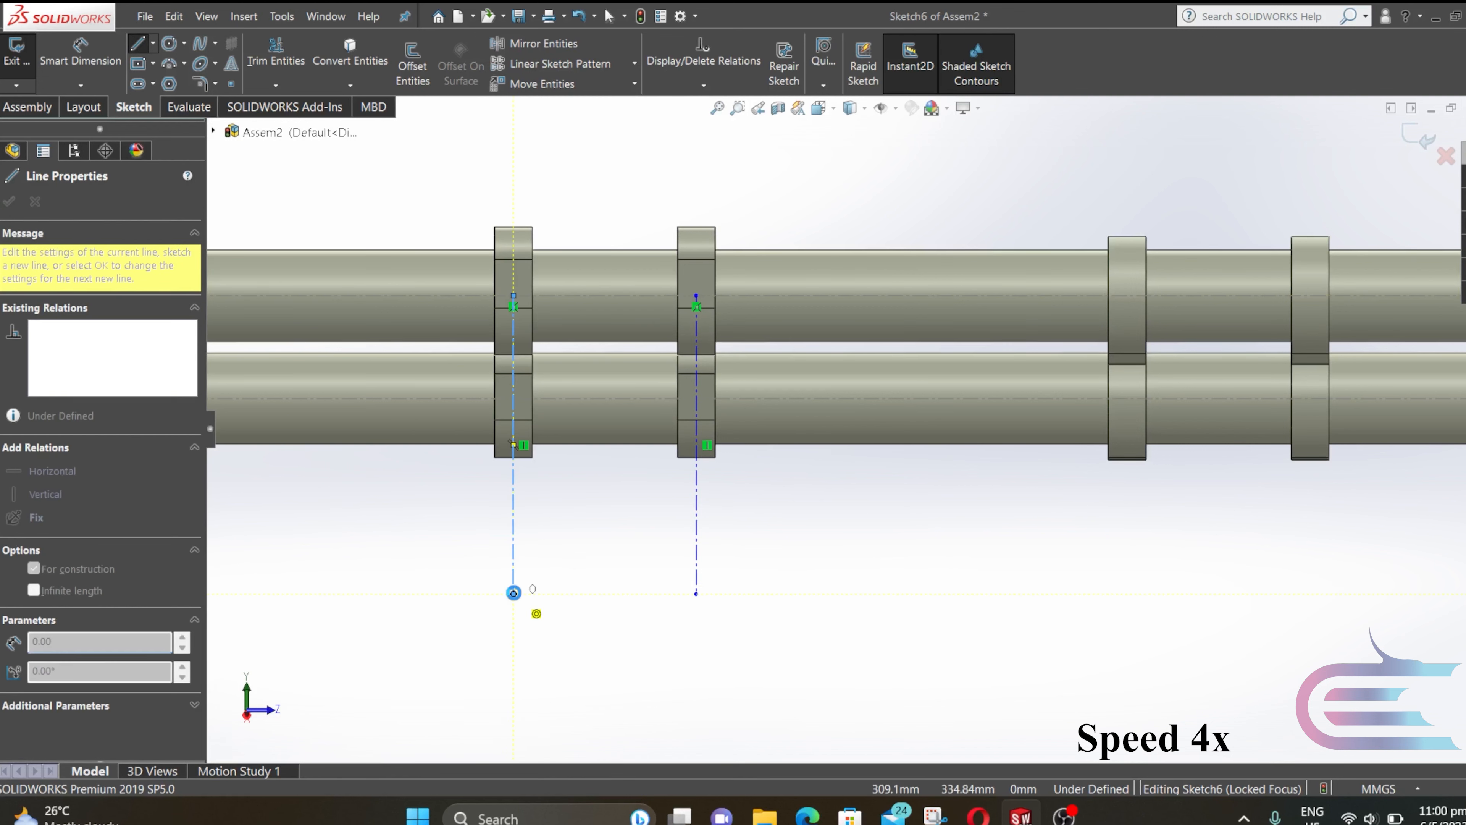
pyautogui.press('Escape')
pyautogui.click(1129, 238)
pyautogui.press('Escape')
pyautogui.press('Escape')
# Draw vertical centerlines from the cam shaft axis down through the seventh and eighth lobes, ending level with the previous ones
pyautogui.press('Return')
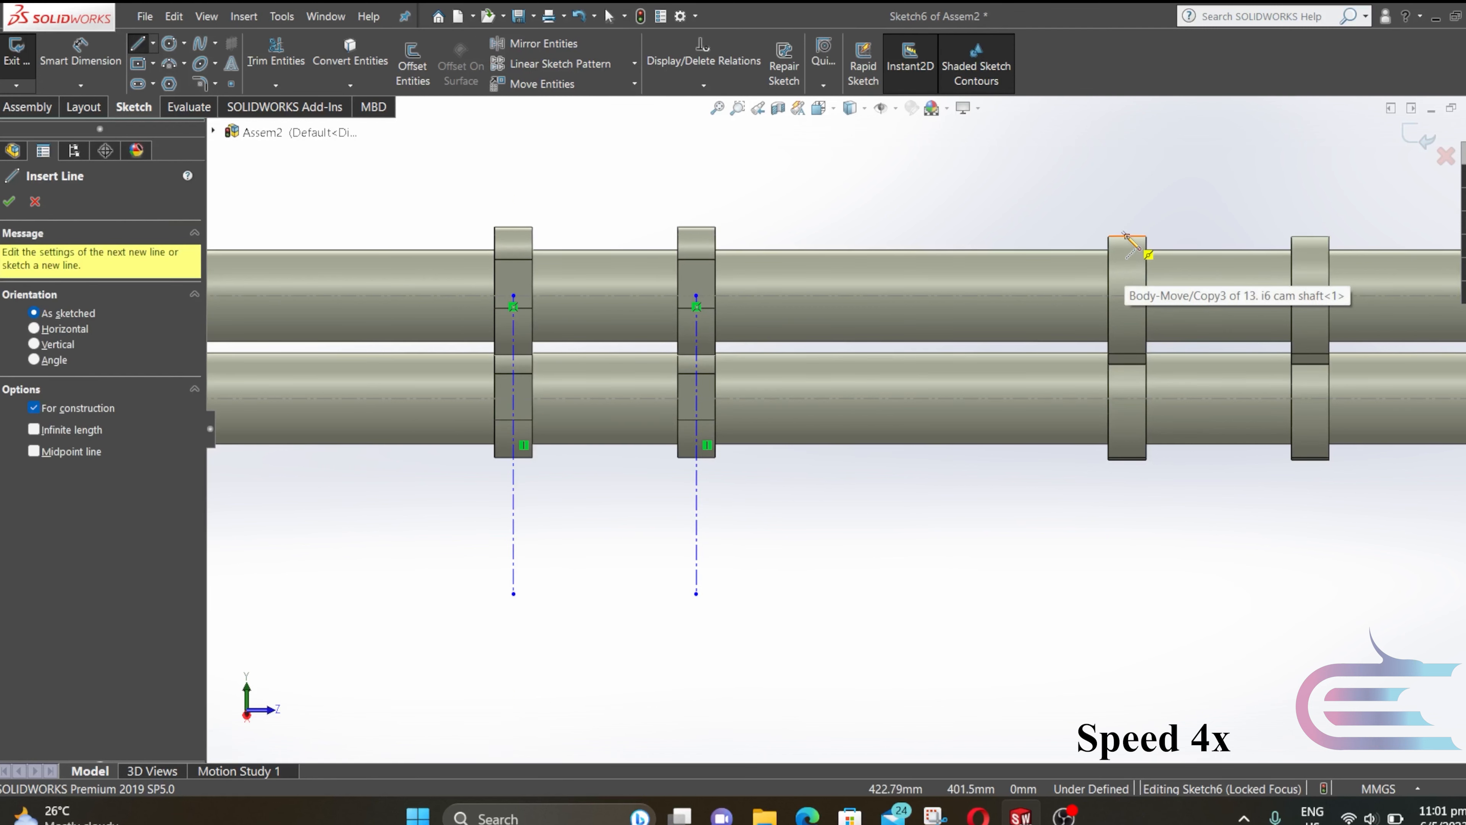
pyautogui.click(1128, 297)
pyautogui.click(1128, 594)
pyautogui.press('Escape')
pyautogui.press('Escape')
pyautogui.press('Return')
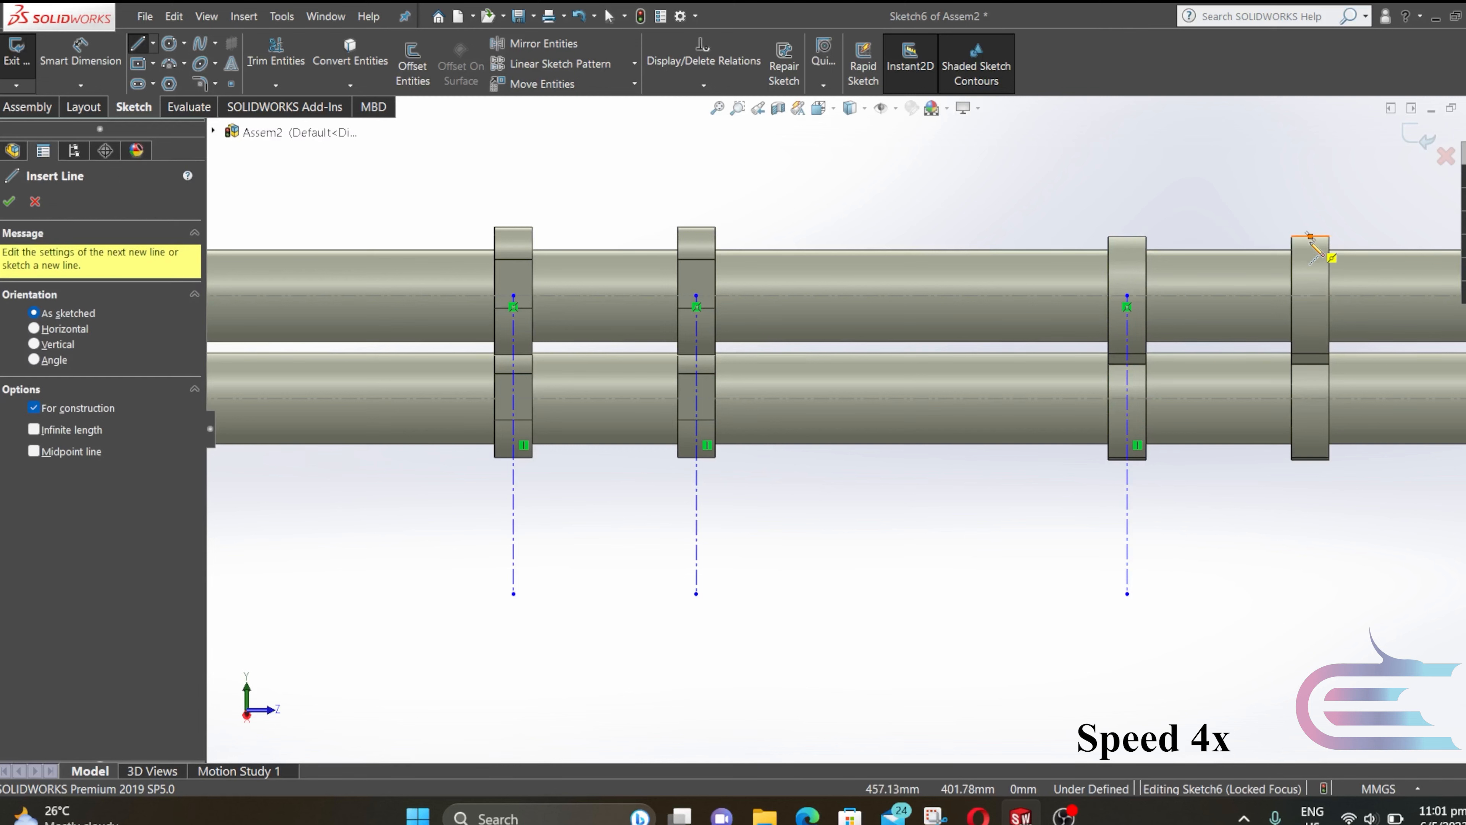
pyautogui.click(1310, 296)
pyautogui.click(1311, 593)
pyautogui.press('Escape')
pyautogui.press('Escape')
# Draw vertical centerlines from the cam shaft axis down through the ninth and tenth lobes, ending level with the others
pyautogui.scroll(8, 1311, 598)
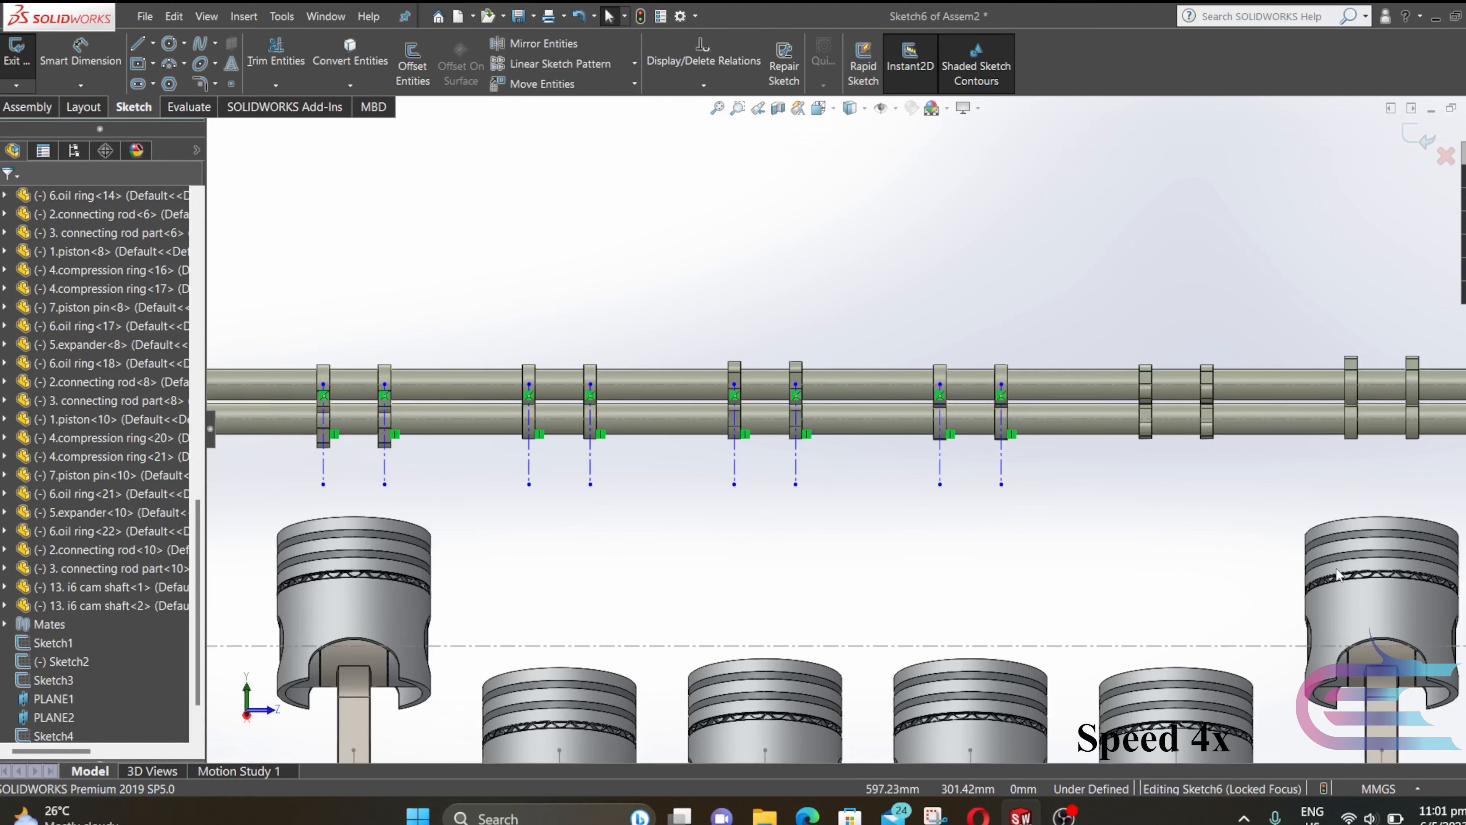
pyautogui.scroll(-5, 1287, 462)
pyautogui.press('Return')
pyautogui.scroll(-4, 562, 213)
pyautogui.click(622, 280)
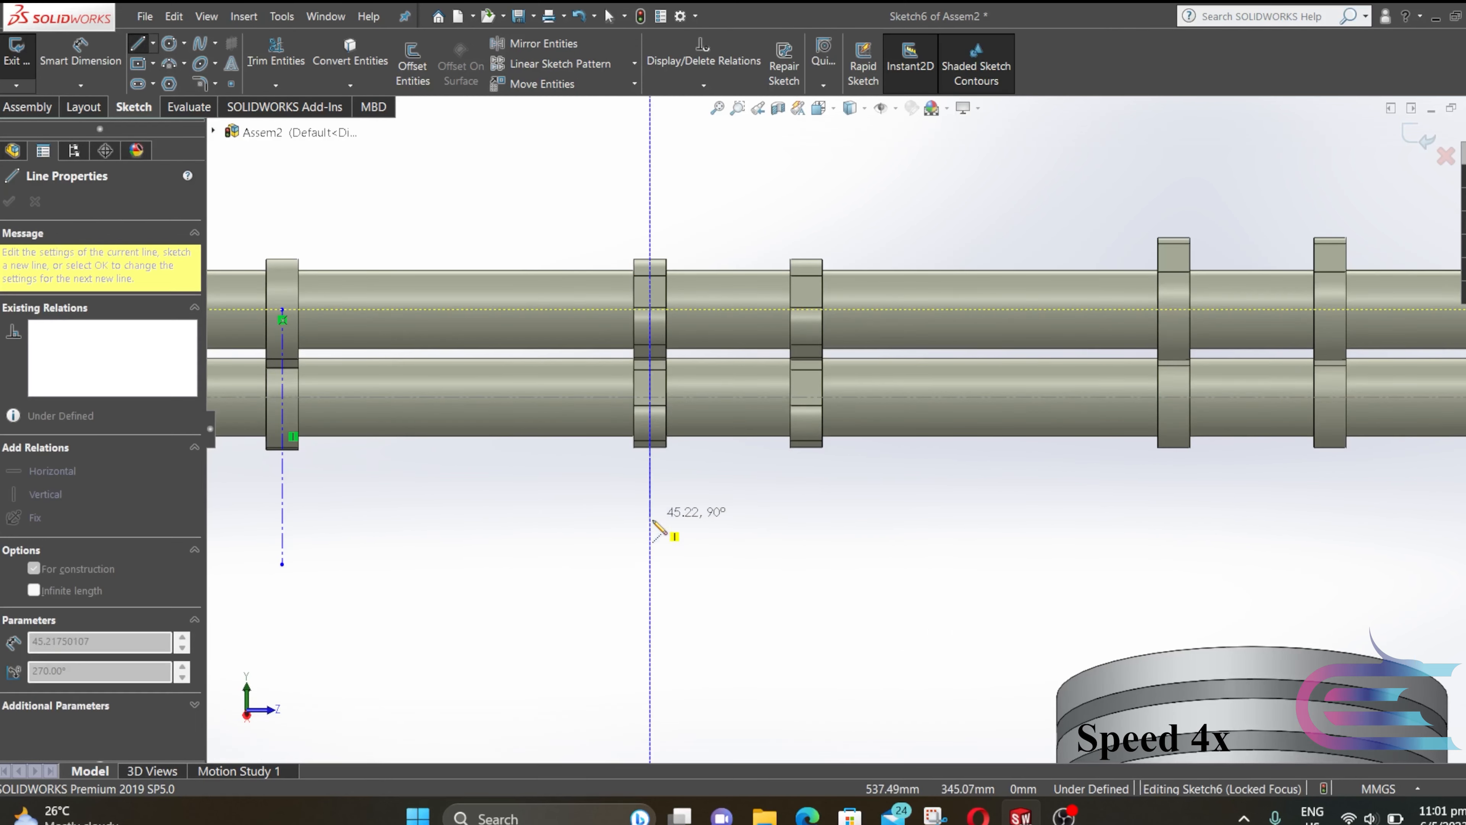
pyautogui.click(624, 454)
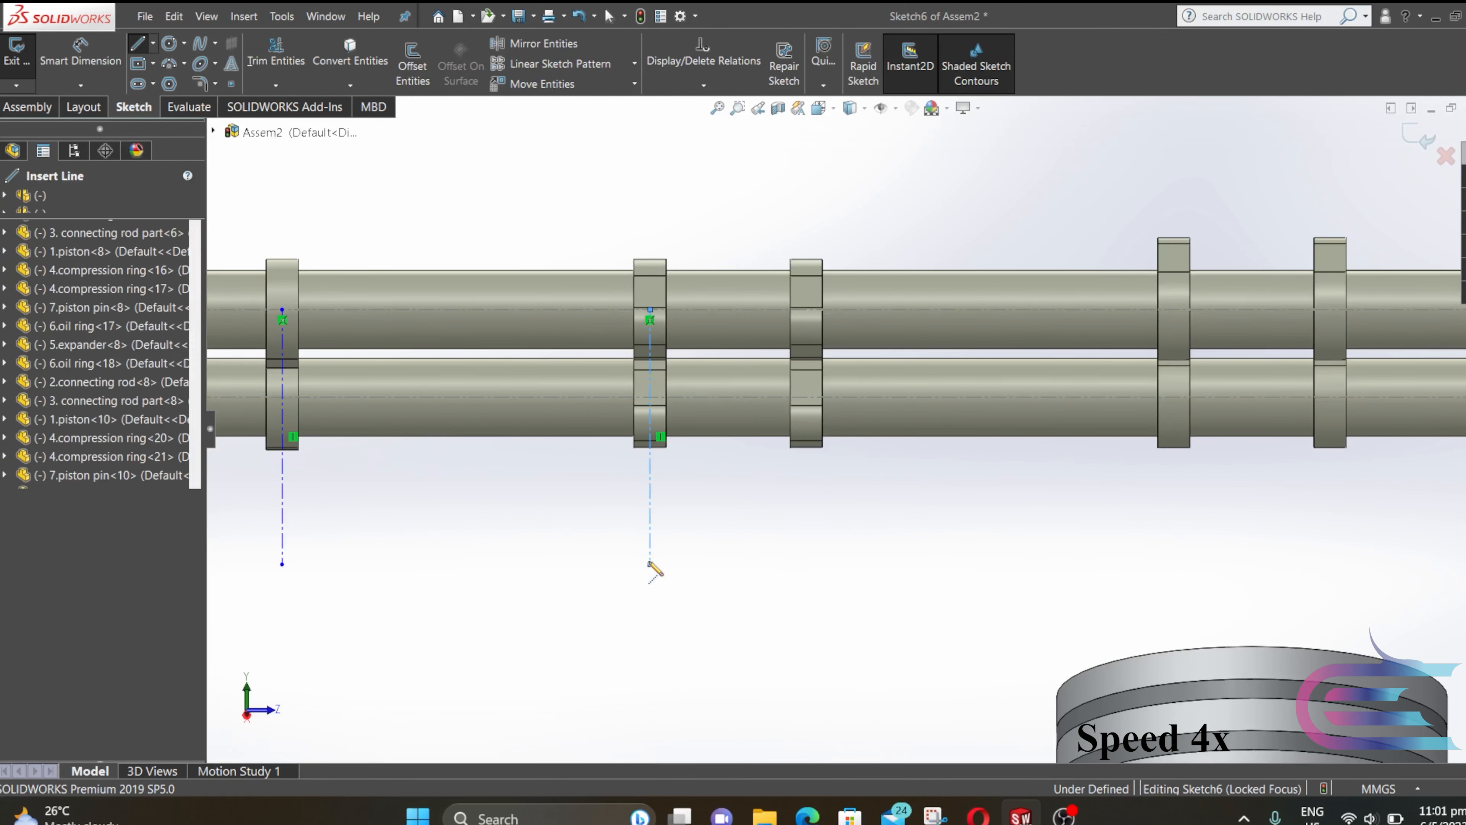
pyautogui.click(807, 309)
pyautogui.click(807, 564)
pyautogui.press('Escape')
pyautogui.press('Return')
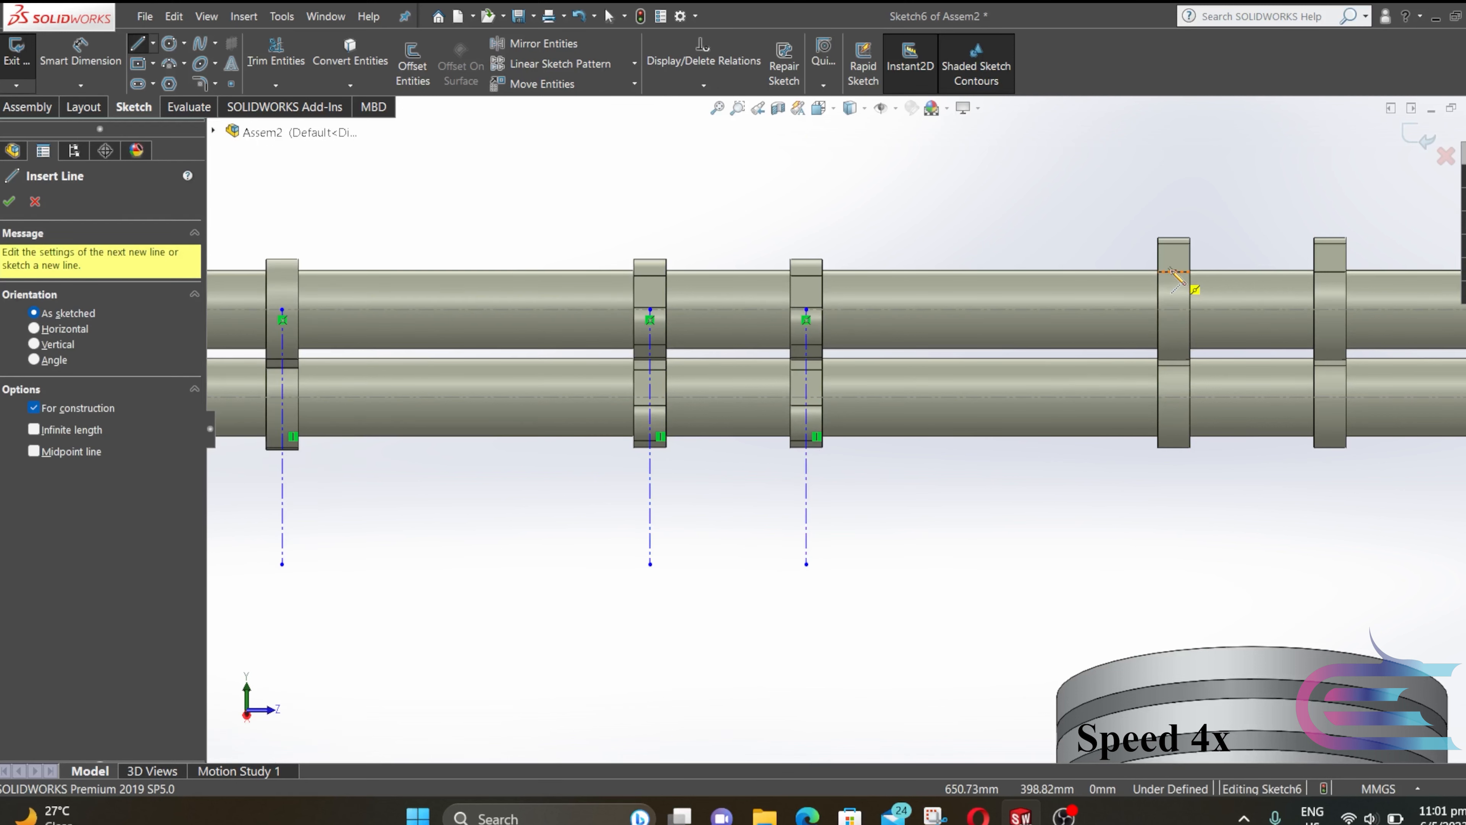
# Draw vertical centerlines from the cam shaft axis down through the last two lobes and exit the PLANE1 sketch
pyautogui.click(1173, 310)
pyautogui.click(1174, 564)
pyautogui.press('Escape')
pyautogui.press('Return')
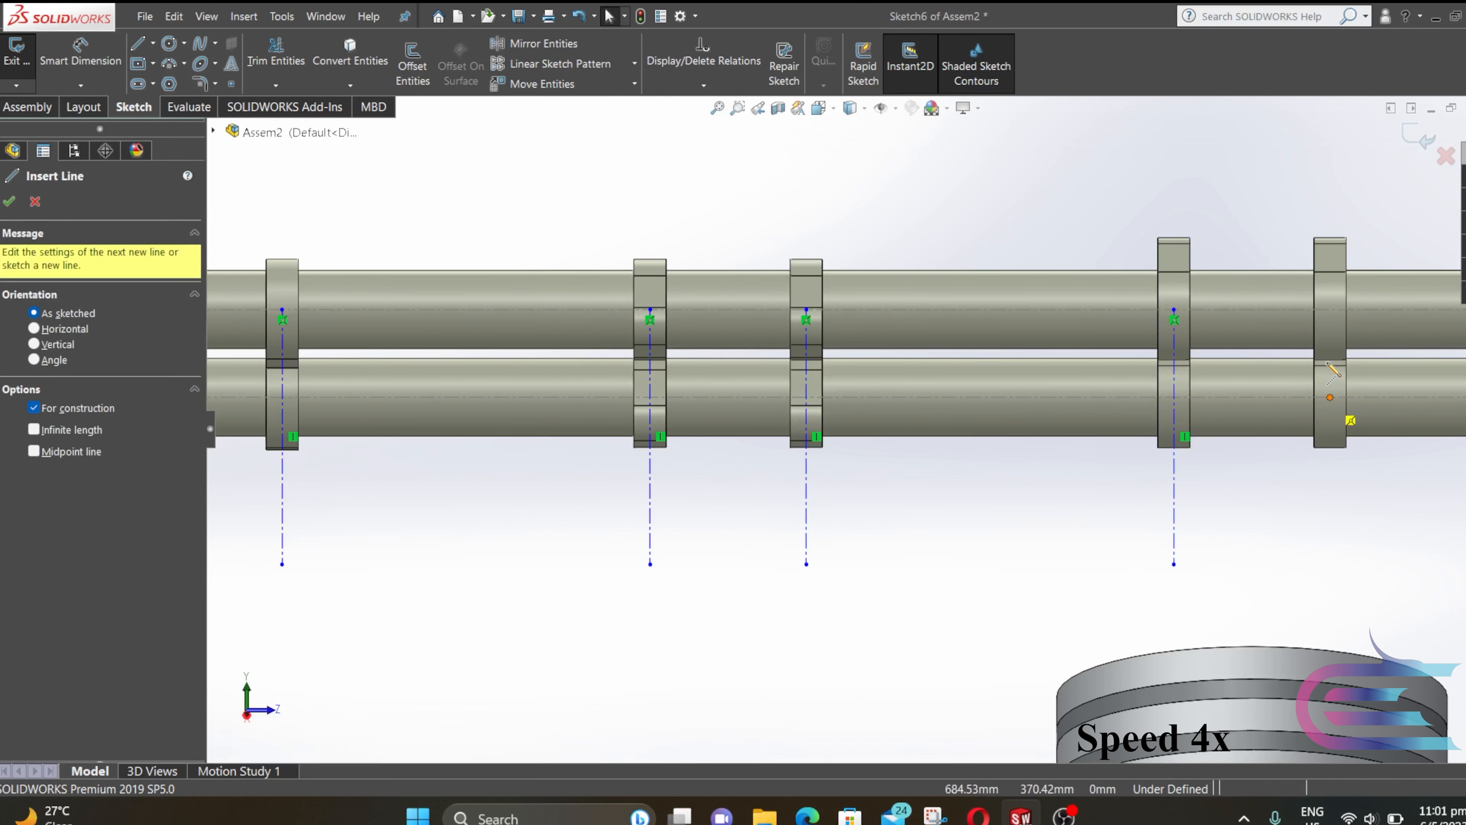
pyautogui.click(1331, 310)
pyautogui.click(1330, 564)
pyautogui.press('Escape')
pyautogui.press('Escape')
pyautogui.scroll(5, 1334, 566)
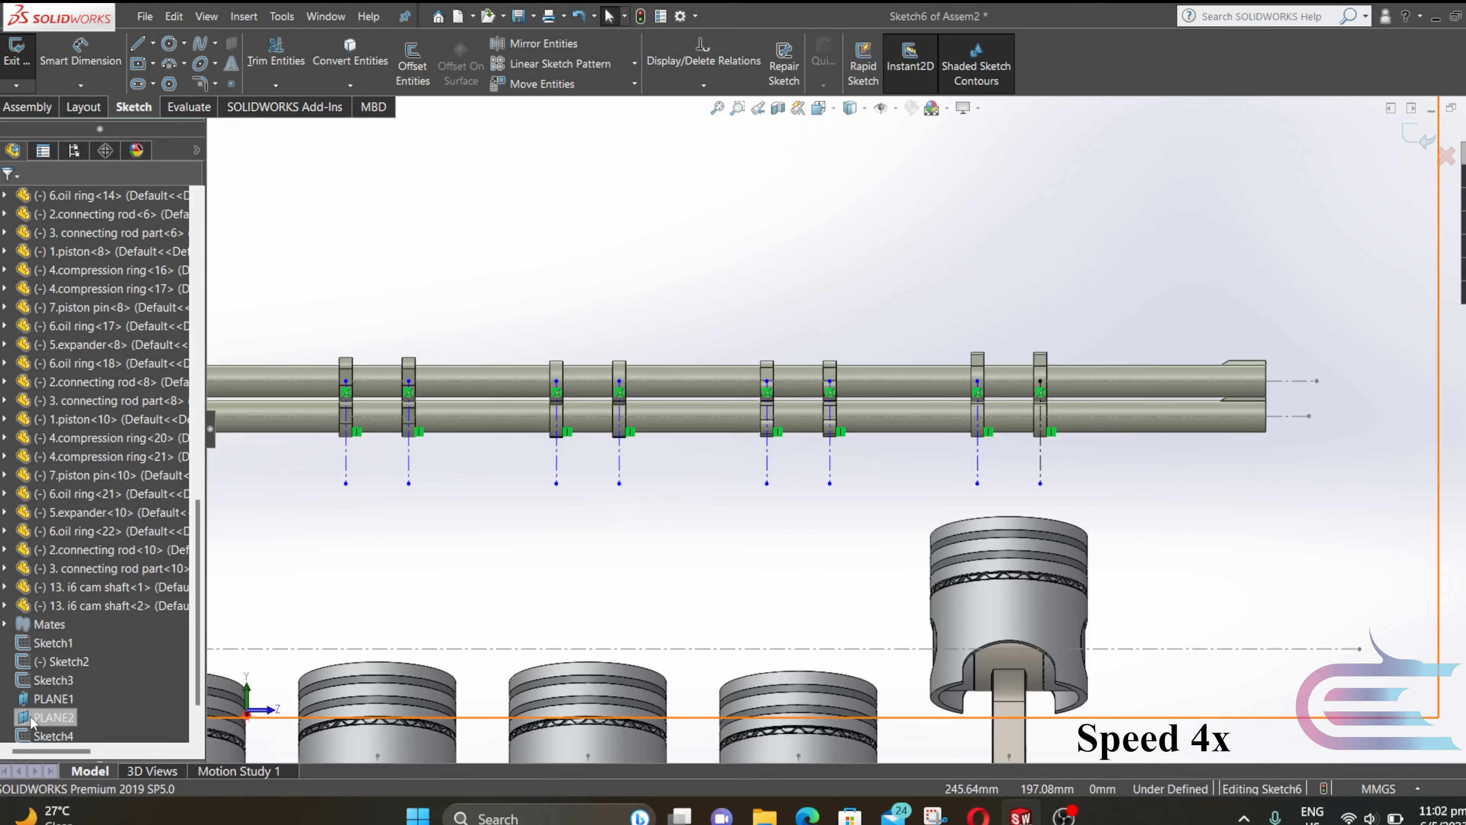
pyautogui.rightClick(53, 718)
pyautogui.click(118, 573)
pyautogui.click(1421, 137)
# Start a sketch on PLANE2 and draw a vertical centerline from the second cam shaft's axis down through its first flange-end lobe
pyautogui.rightClick(51, 665)
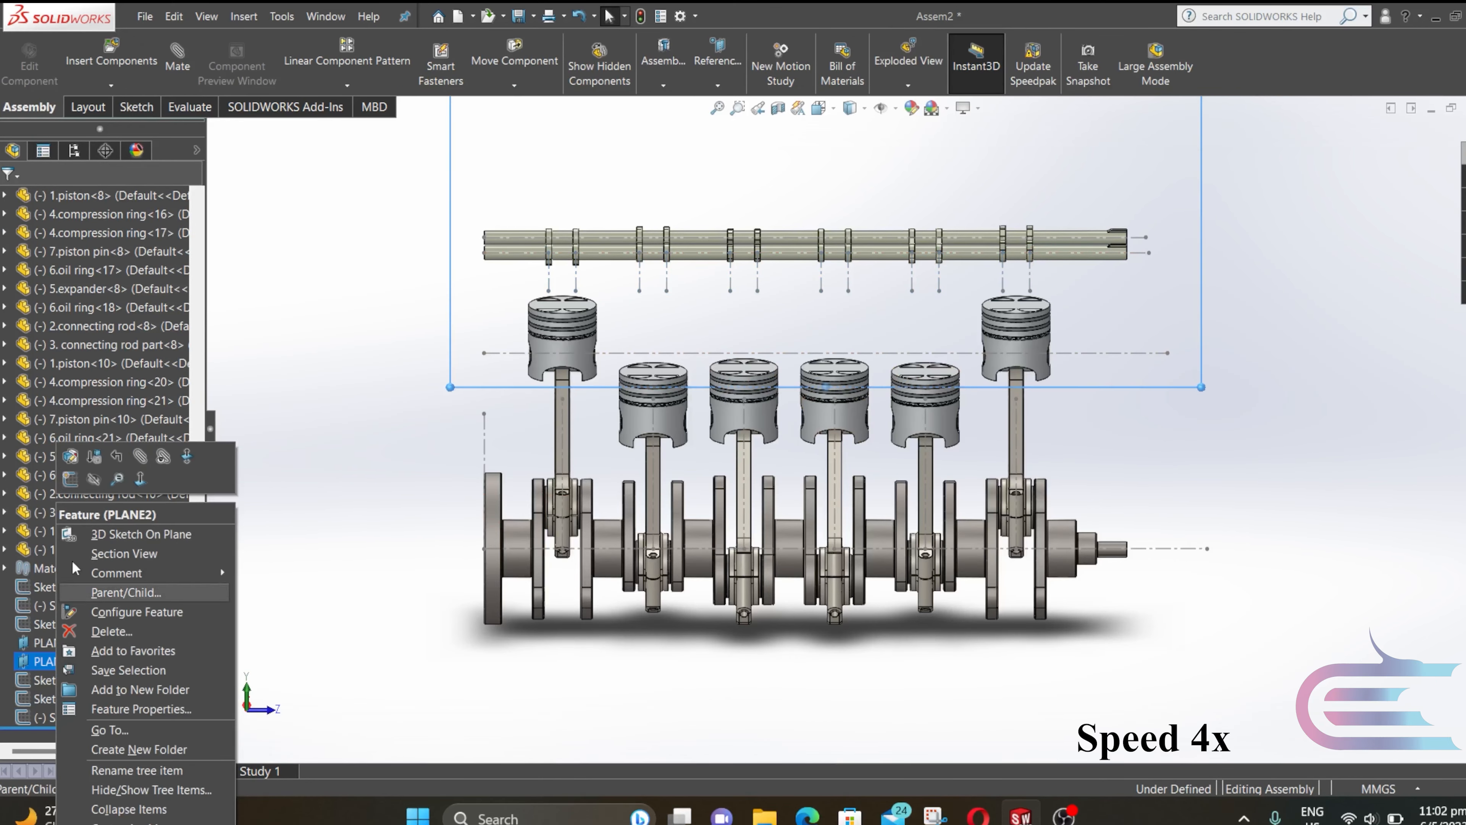
pyautogui.click(72, 485)
pyautogui.scroll(-3, 500, 209)
pyautogui.scroll(-5, 606, 288)
pyautogui.click(153, 42)
pyautogui.click(197, 78)
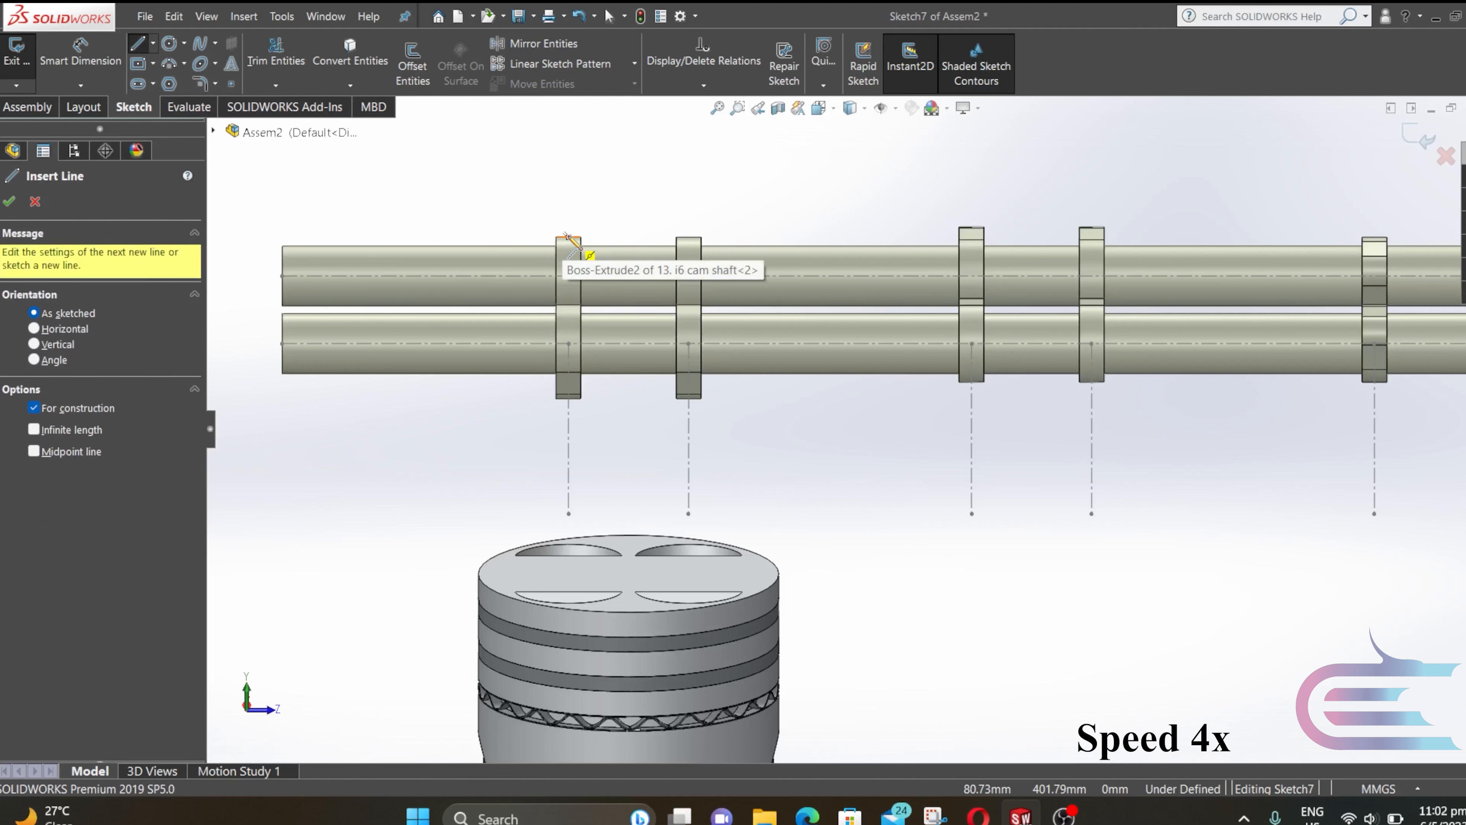
pyautogui.click(569, 280)
pyautogui.click(569, 475)
pyautogui.press('Escape')
pyautogui.press('Return')
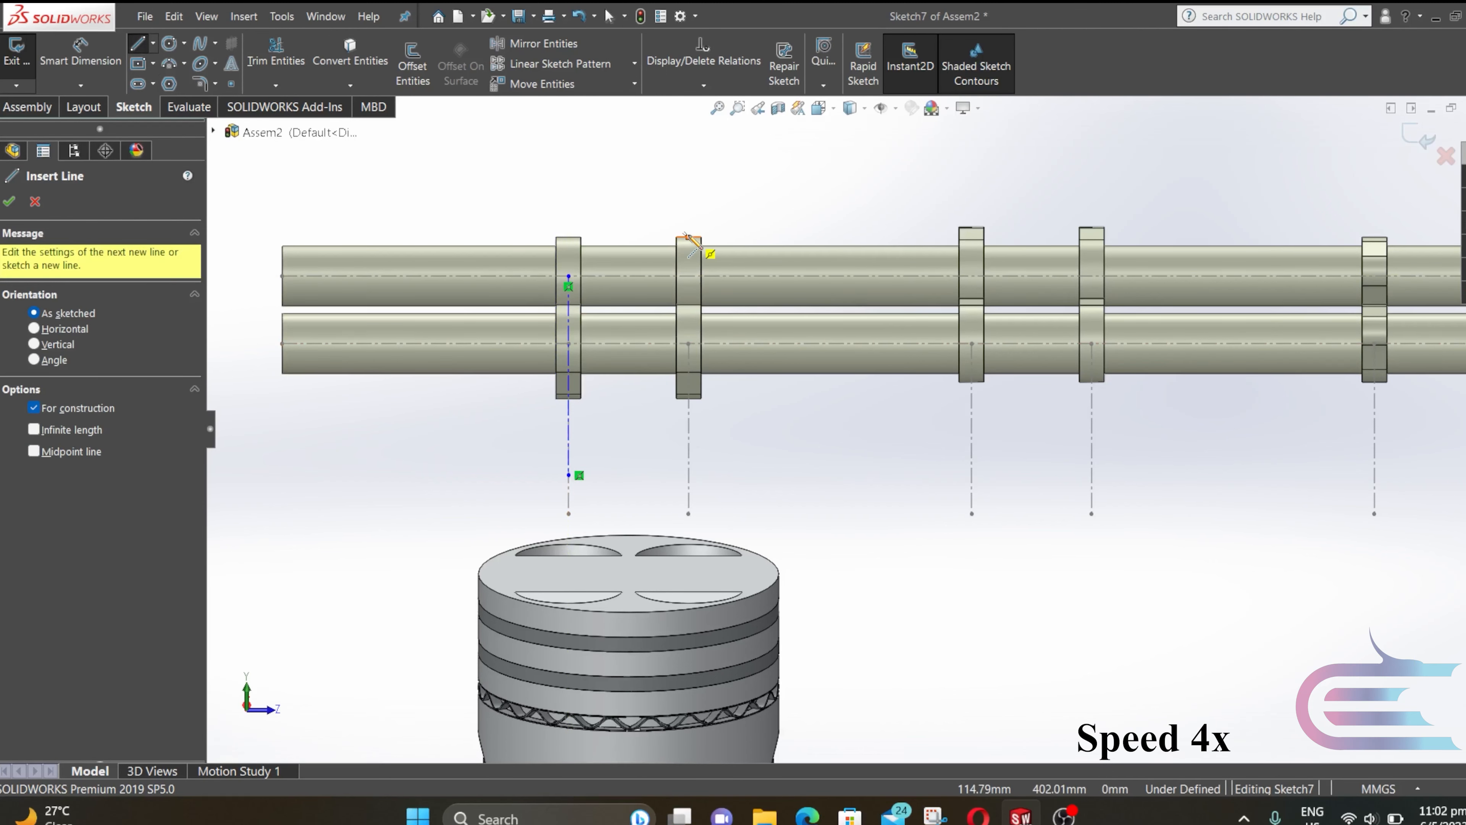
# Draw a vertical centerline of equal length from the second cam shaft's axis down through its second lobe
pyautogui.click(688, 281)
pyautogui.click(689, 476)
pyautogui.press('Escape')
pyautogui.press('Return')
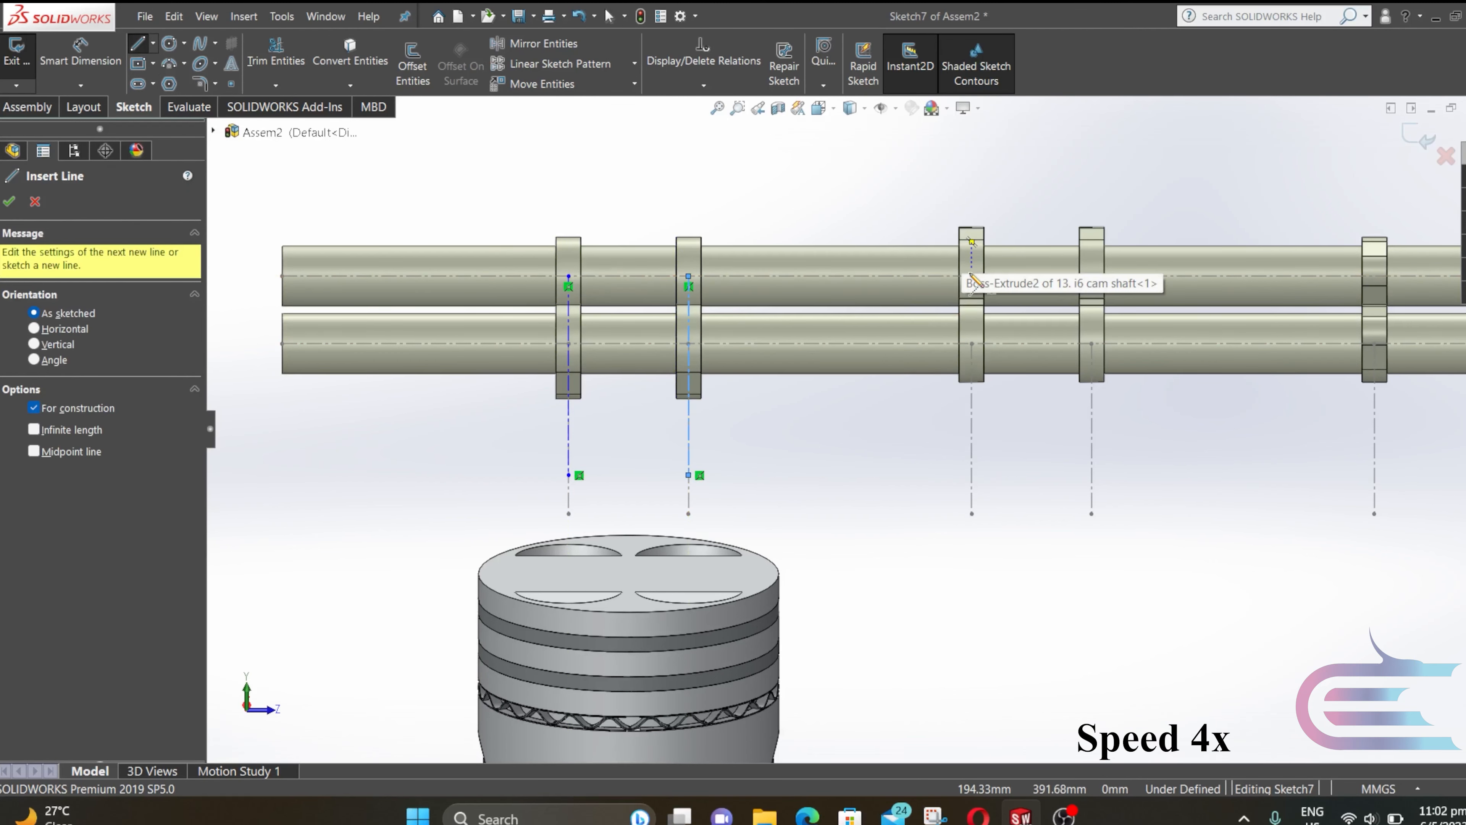
# Draw vertical centerlines of equal length from the second cam shaft's axis down through its third and fourth lobes
pyautogui.click(972, 276)
pyautogui.click(972, 476)
pyautogui.press('Escape')
pyautogui.press('Return')
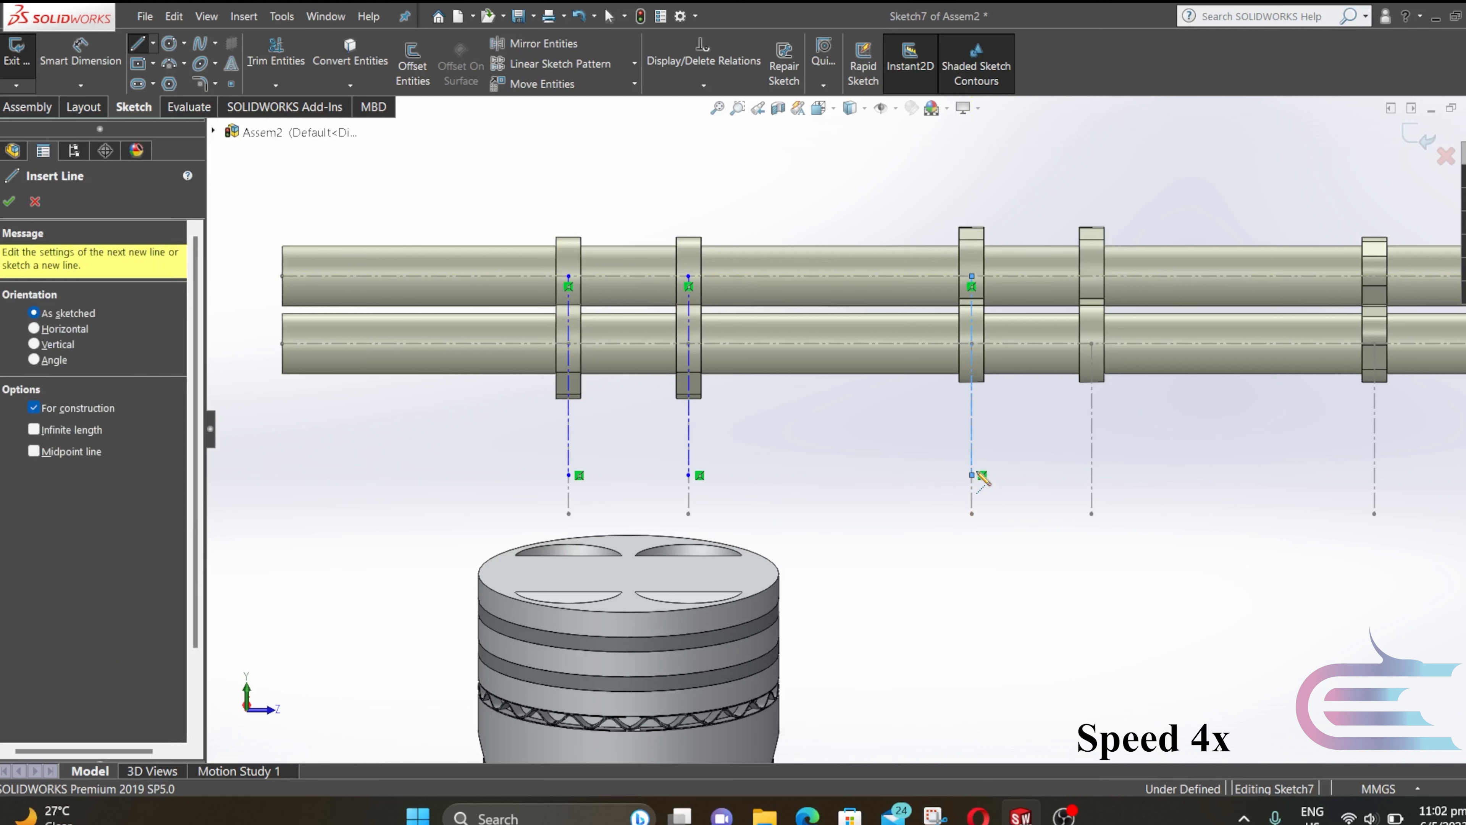
pyautogui.click(1092, 276)
pyautogui.click(1091, 475)
pyautogui.press('Escape')
pyautogui.press('Return')
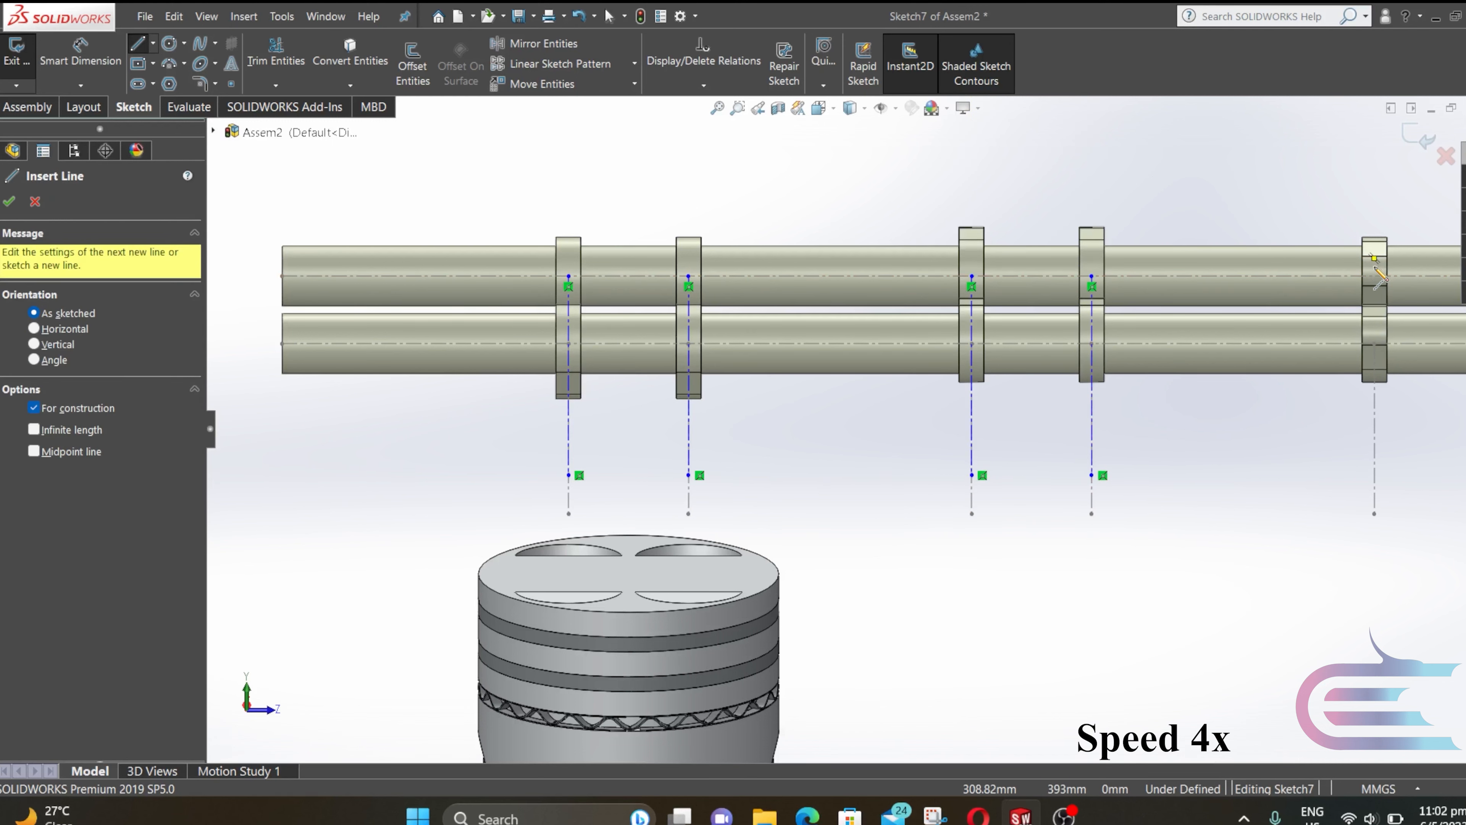
# Draw a vertical centerline from the second cam shaft's axis down through its fifth lobe, ending level with the previous ones
pyautogui.click(1375, 276)
pyautogui.click(1375, 476)
pyautogui.press('Escape')
pyautogui.press('Return')
pyautogui.scroll(5, 1443, 451)
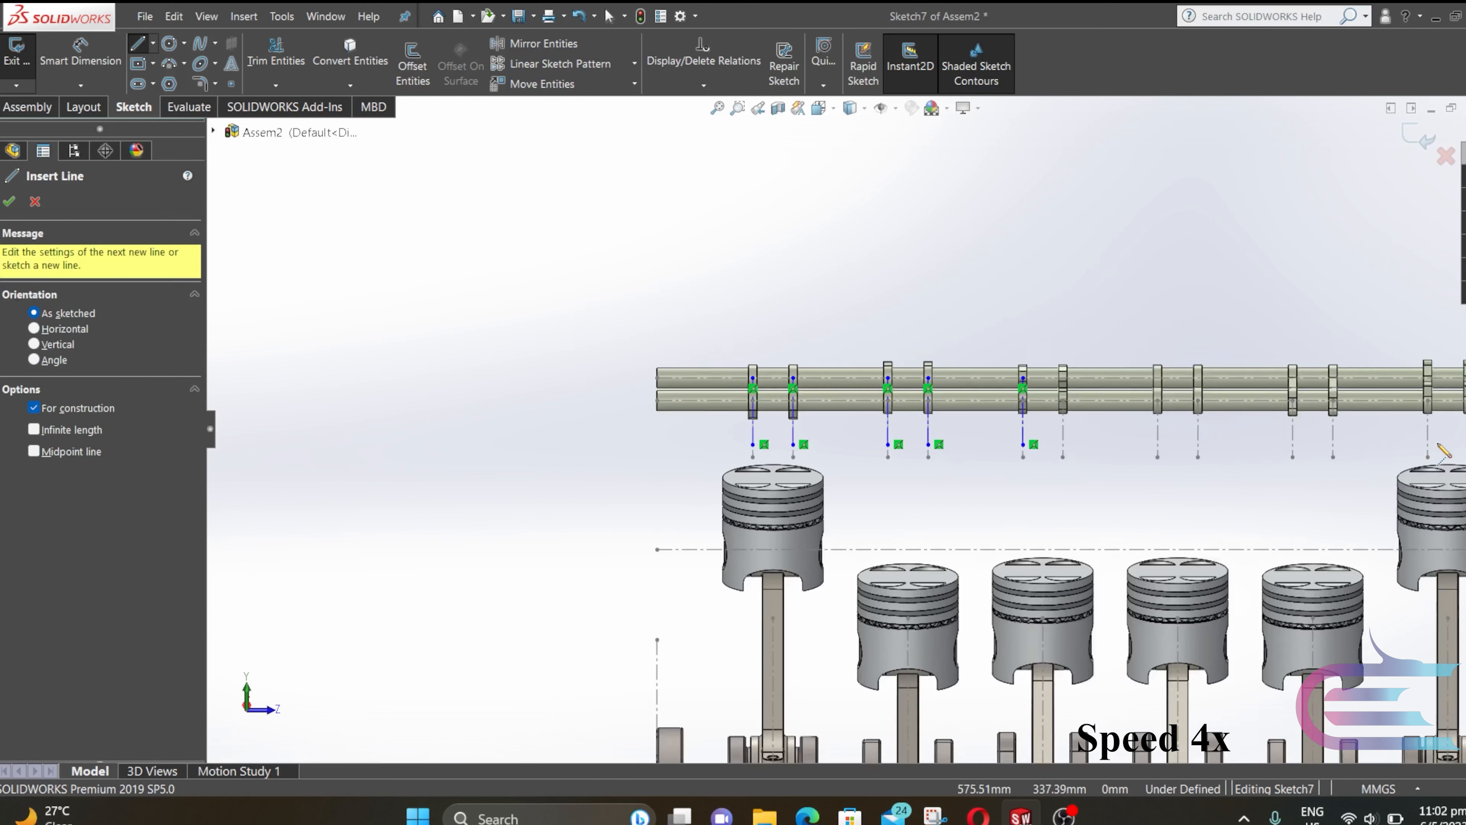
# Draw a vertical centerline from the second cam shaft's axis down through its sixth lobe, ending level with the previous ones
pyautogui.scroll(2, 1438, 445)
pyautogui.scroll(-6, 1317, 428)
pyautogui.scroll(-1, 629, 430)
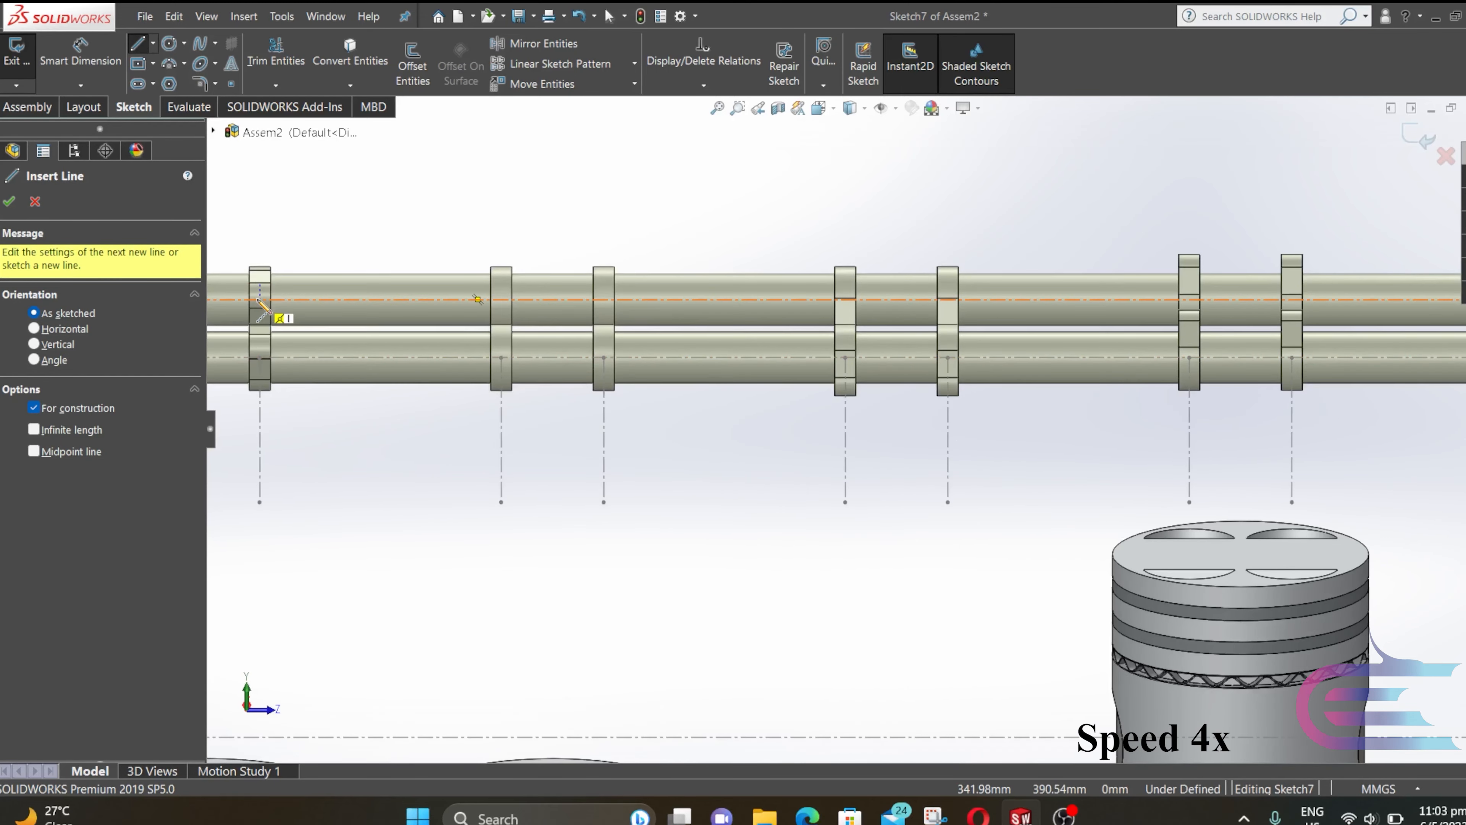
pyautogui.click(260, 300)
pyautogui.click(260, 469)
pyautogui.press('Escape')
pyautogui.press('Return')
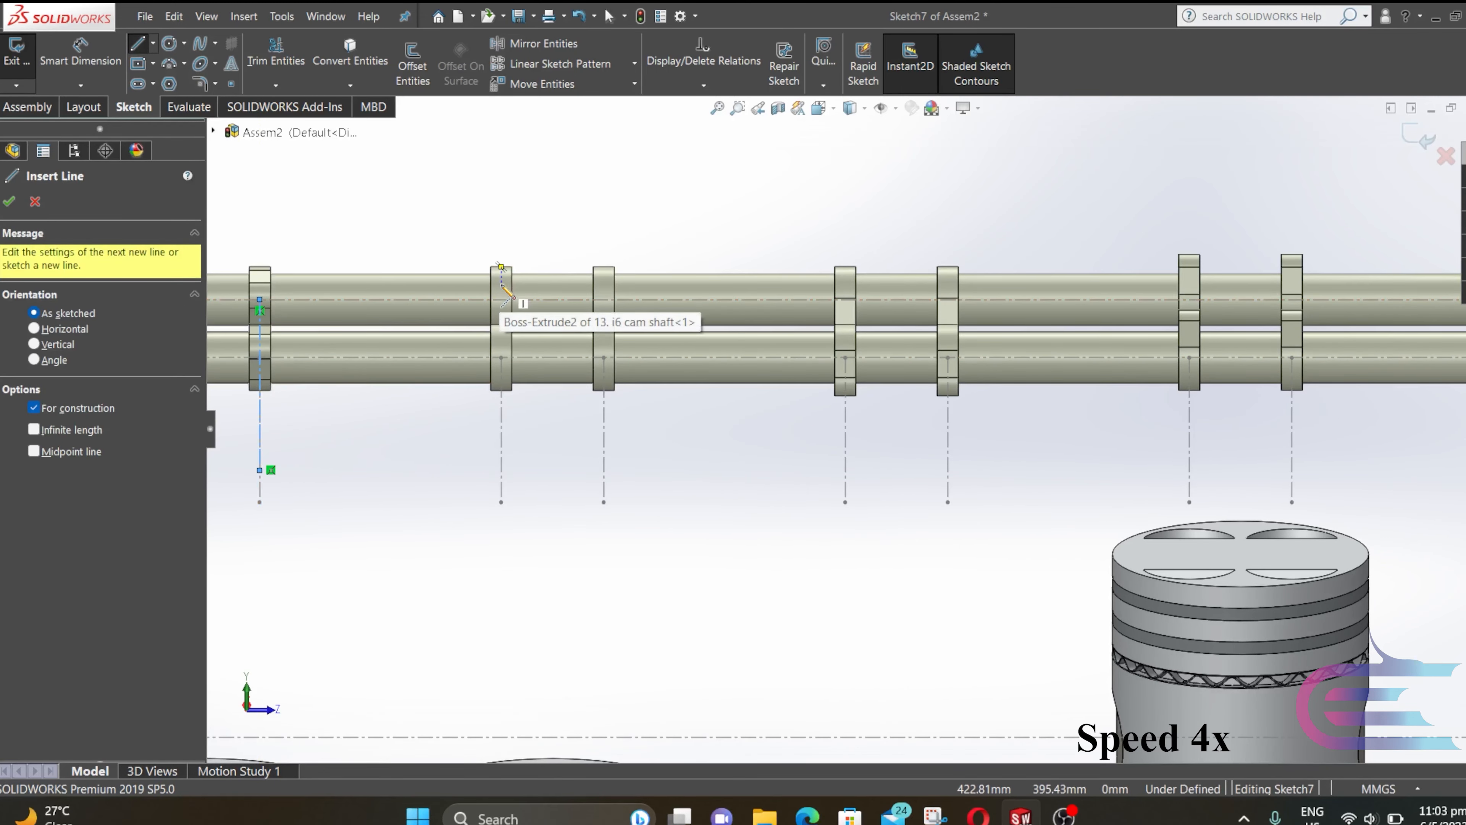
# Draw vertical centerlines of equal length from the second cam shaft's axis down through its seventh and eighth lobes
pyautogui.click(501, 300)
pyautogui.click(501, 470)
pyautogui.press('Escape')
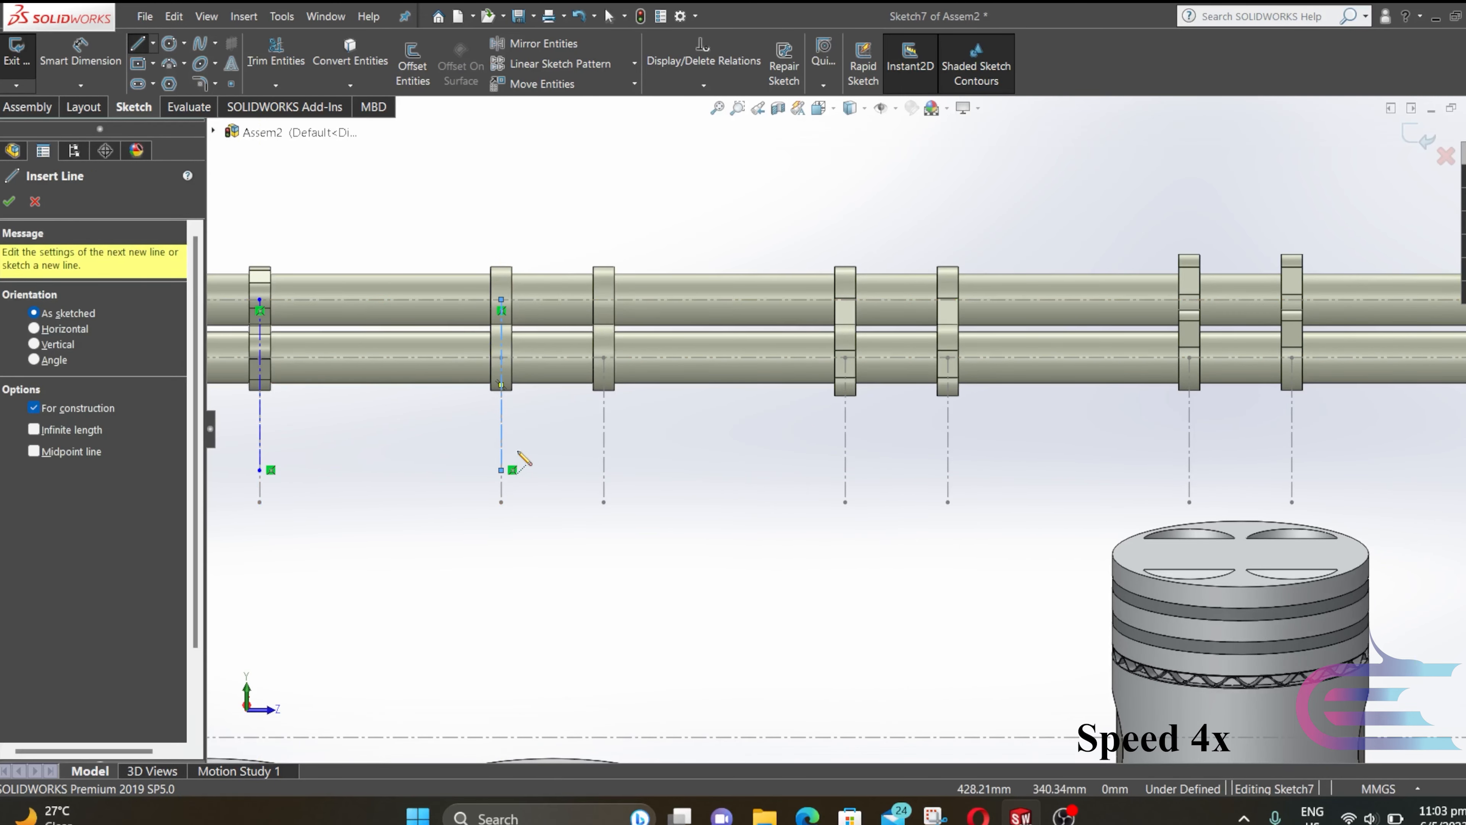
pyautogui.click(604, 300)
pyautogui.click(604, 470)
pyautogui.press('Escape')
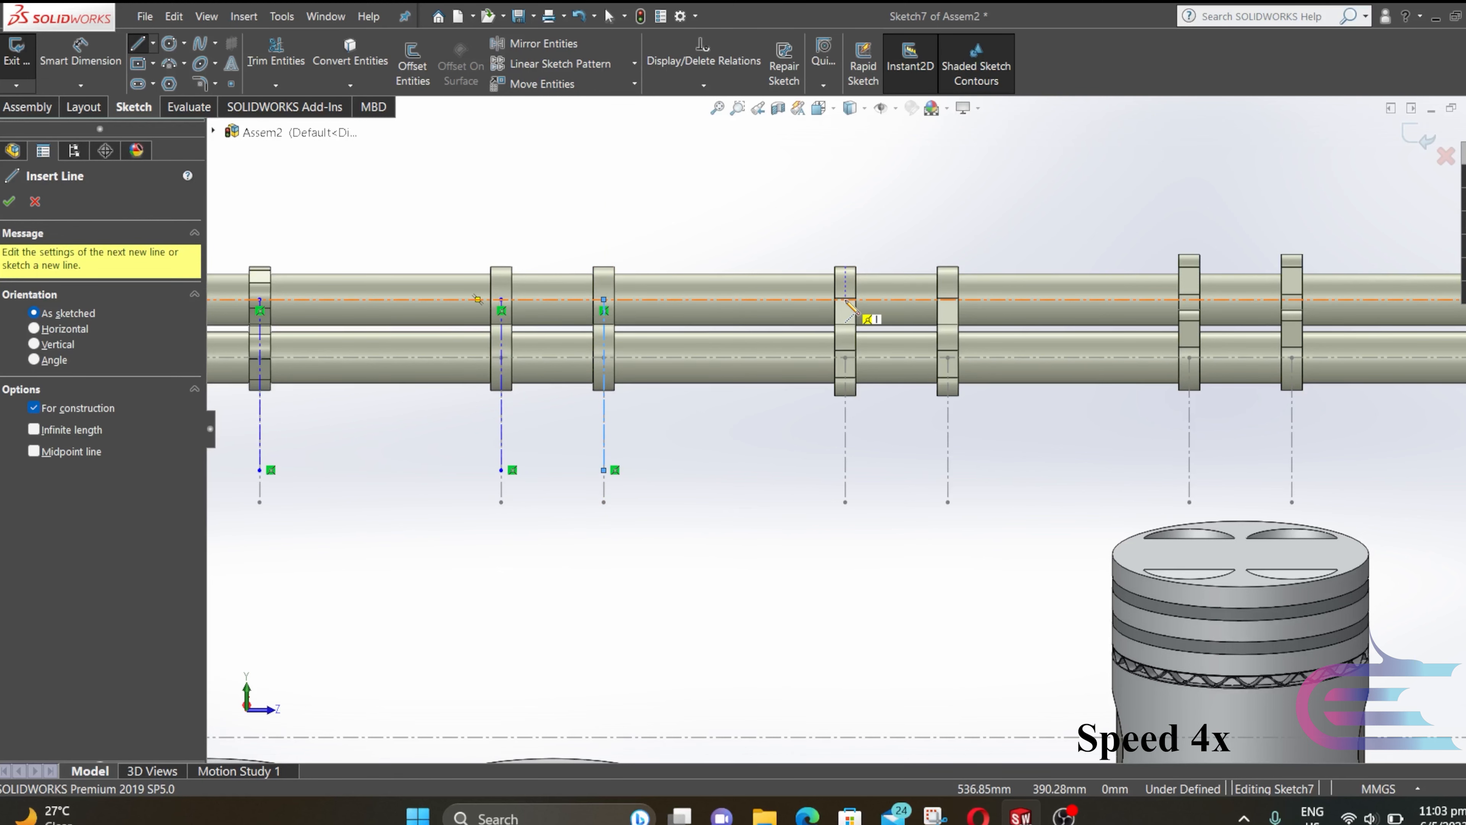
# Draw vertical centerlines of equal length from the second cam shaft's axis down through its ninth and tenth lobes
pyautogui.click(846, 300)
pyautogui.click(845, 469)
pyautogui.press('Escape')
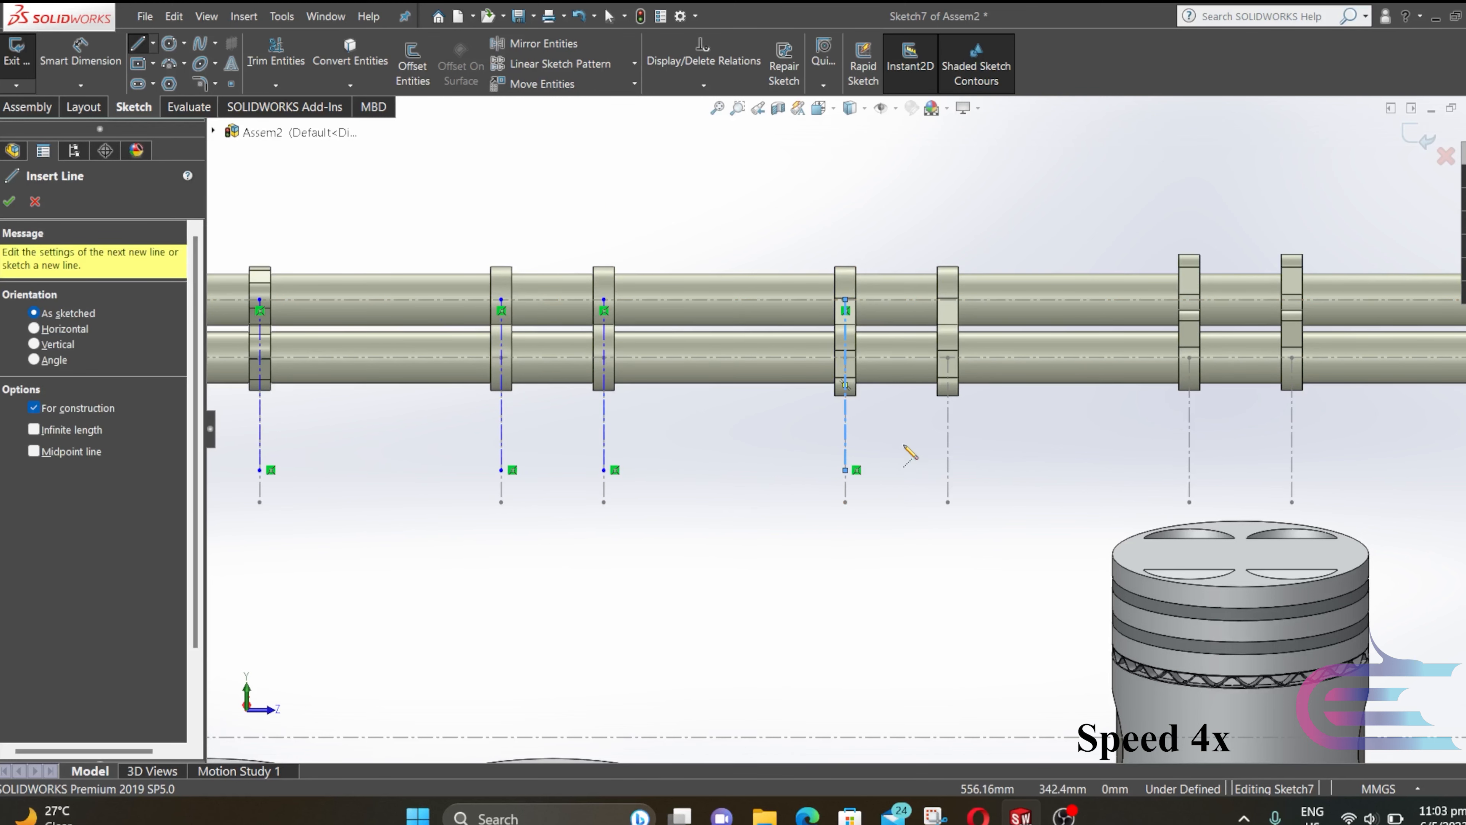
pyautogui.click(948, 300)
pyautogui.click(948, 469)
pyautogui.press('Escape')
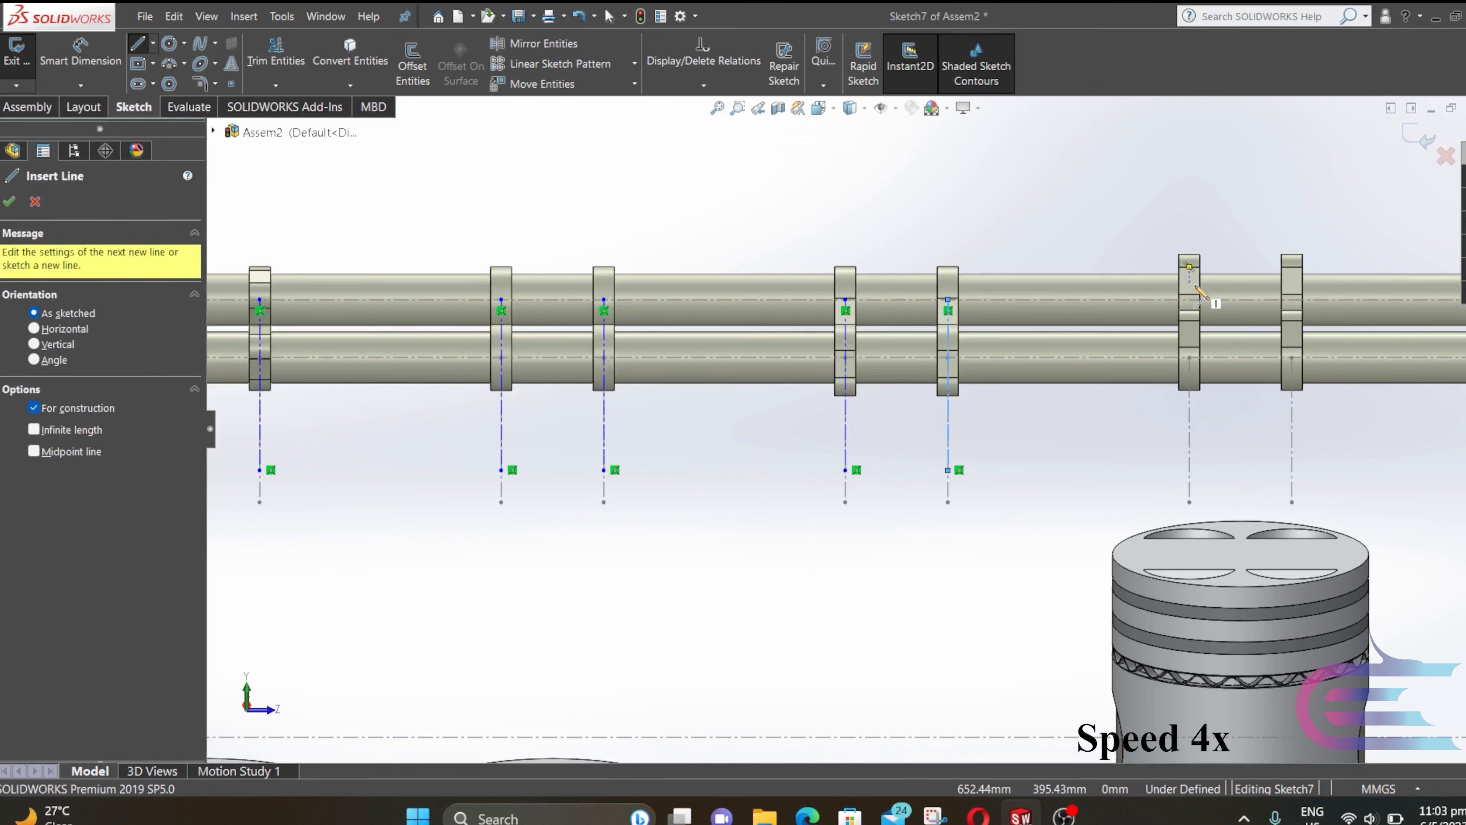
# Draw equal vertical centerlines from the second cam shaft's axis through its eleventh and twelfth lobes, and exit the sketch
pyautogui.click(1189, 300)
pyautogui.click(1190, 470)
pyautogui.press('Escape')
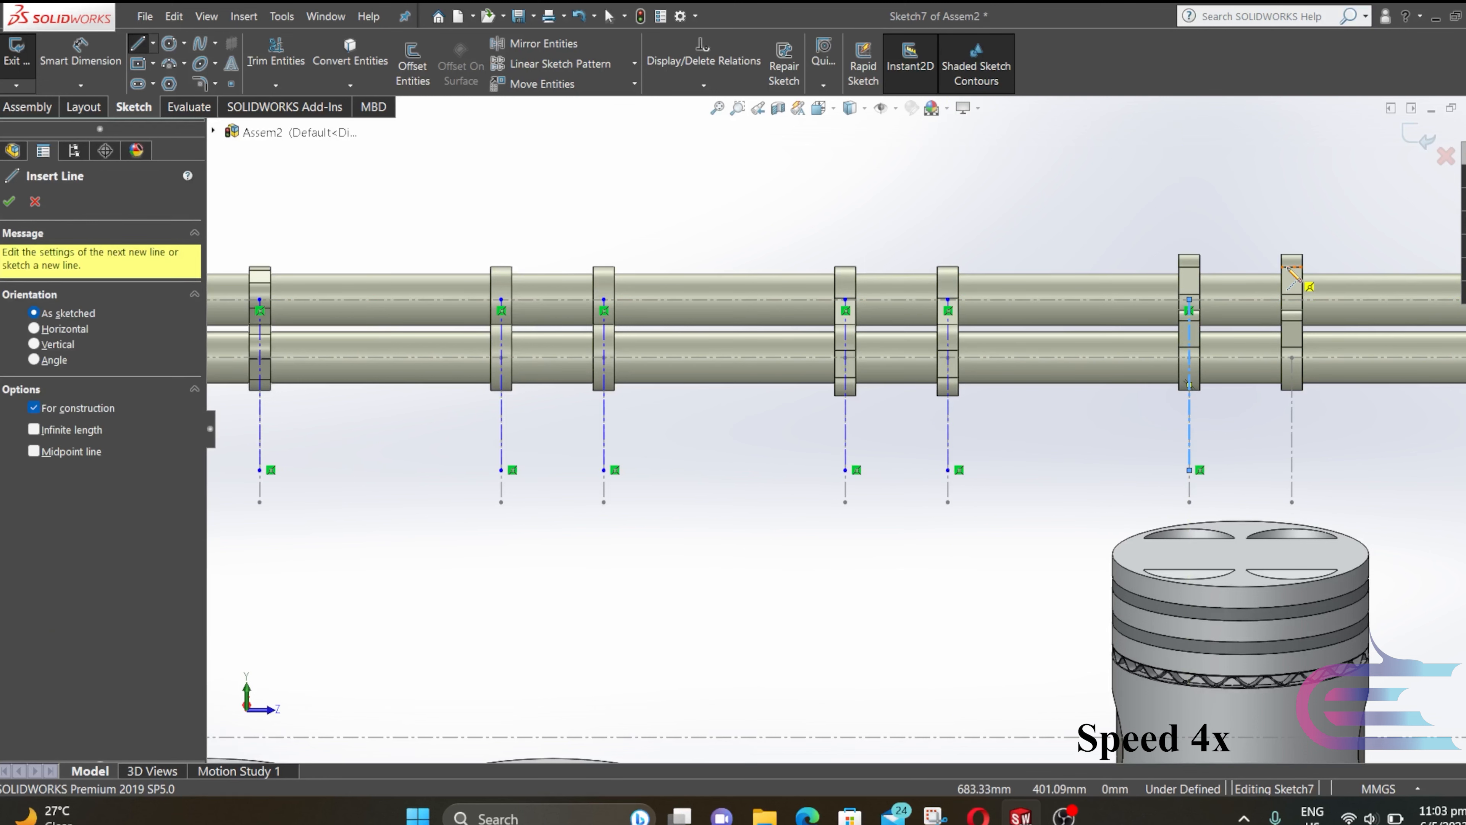
pyautogui.click(1292, 300)
pyautogui.click(1292, 470)
pyautogui.press('Escape')
pyautogui.press('Escape')
pyautogui.scroll(9, 1056, 511)
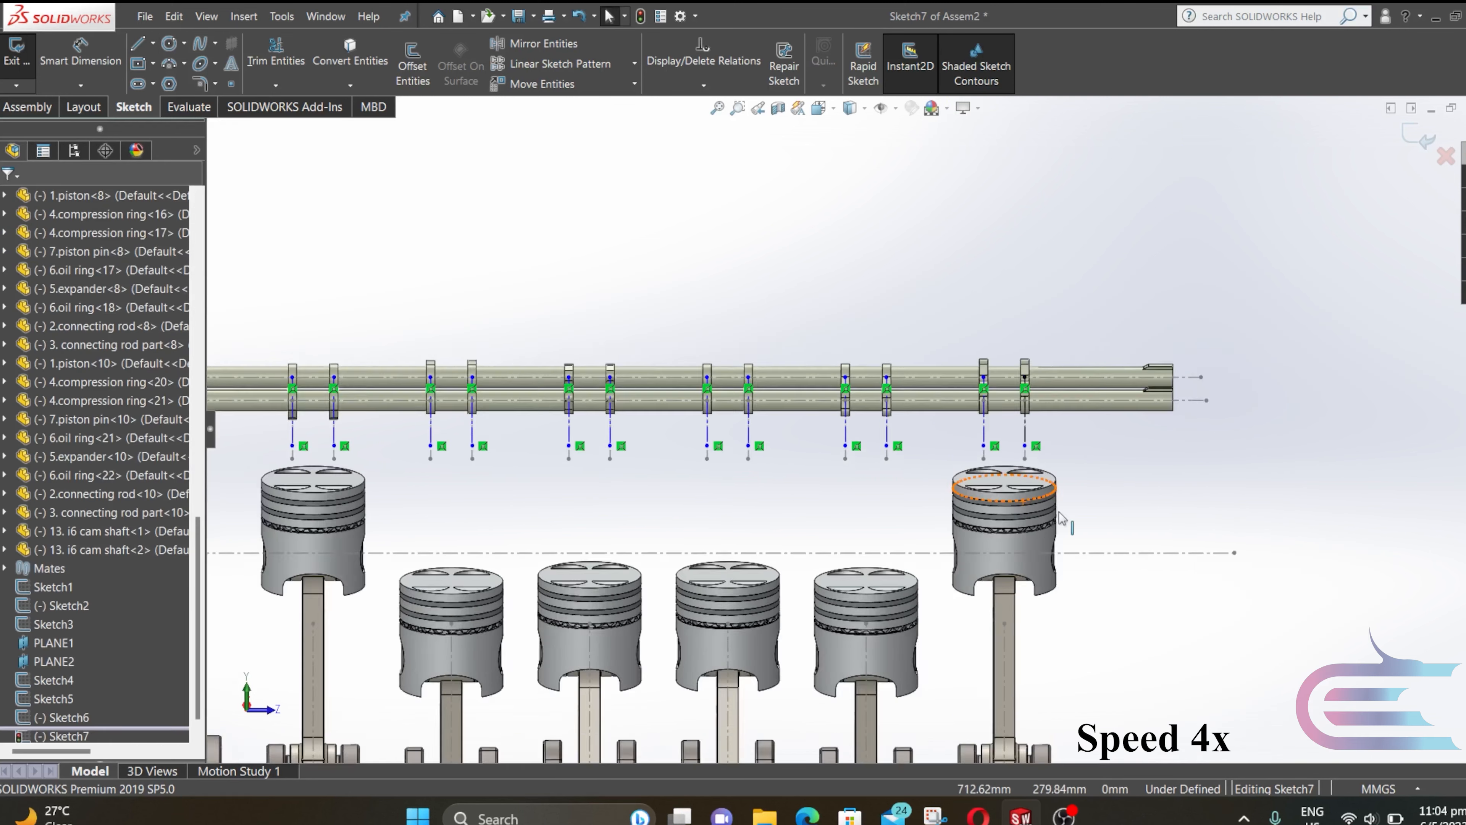
pyautogui.moveTo(958, 554)
pyautogui.mouseDown(button='middle')
pyautogui.moveTo(682, 540)
pyautogui.moveTo(576, 653)
pyautogui.mouseUp(button='middle')
pyautogui.scroll(-4, 923, 514)
pyautogui.scroll(1, 944, 491)
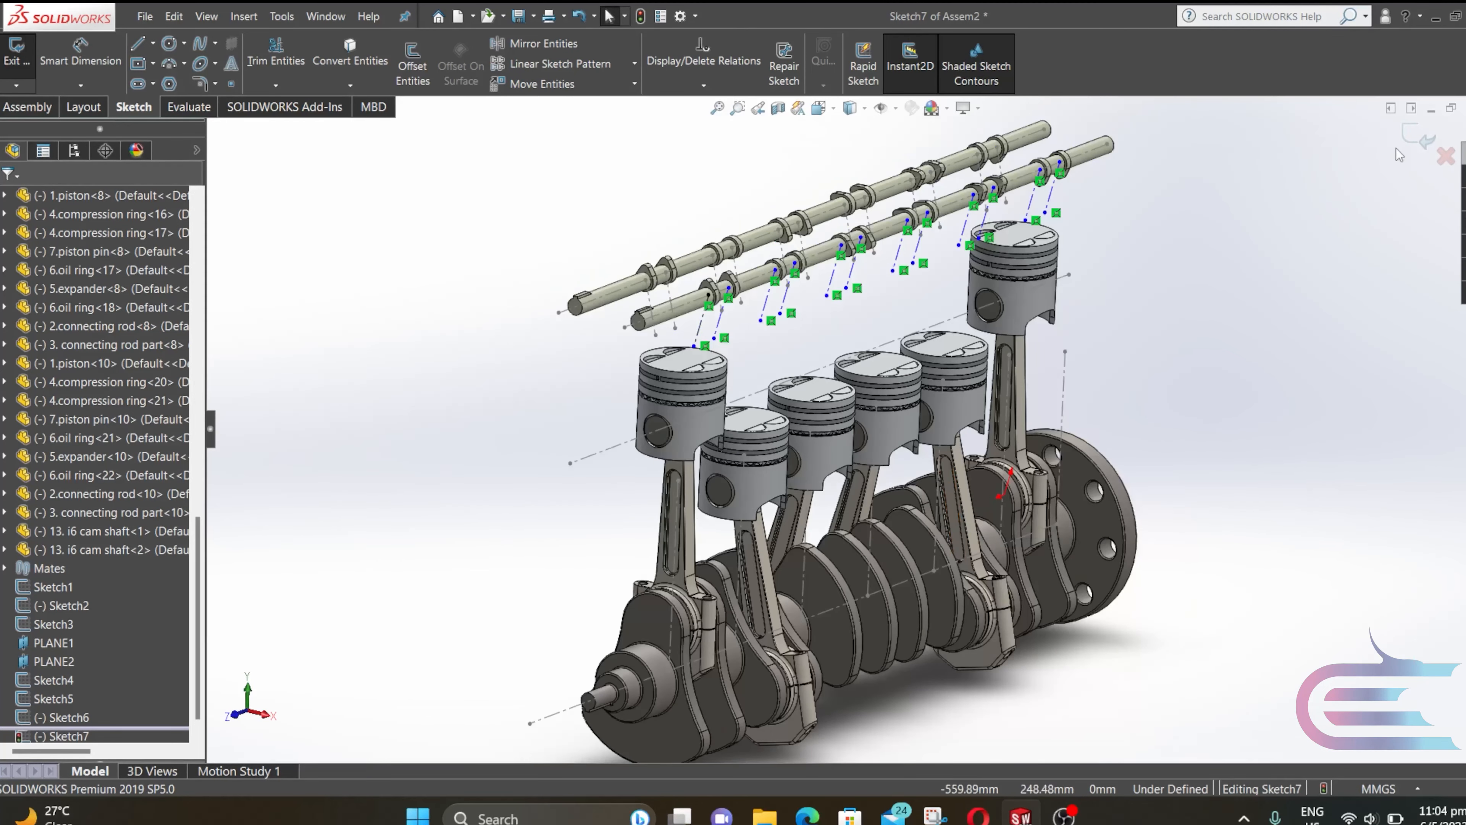
pyautogui.click(1418, 137)
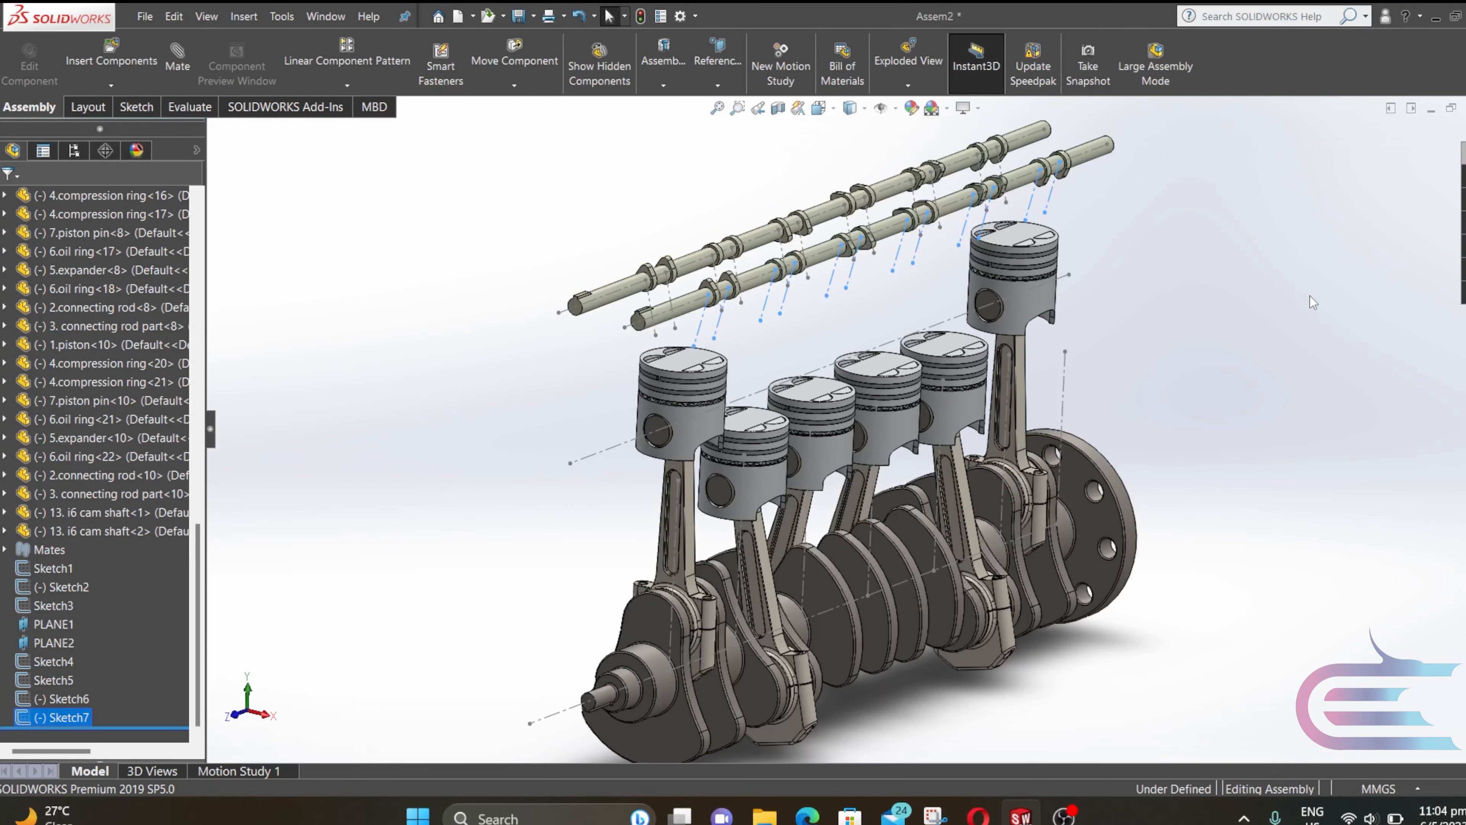
# Insert the parts 10 . valve spring, 11. washer and 8. intake valve from the I6 wizard folder, placing them above the cam shafts
pyautogui.moveTo(851, 668); pyautogui.dragTo(814, 650, button='middle')
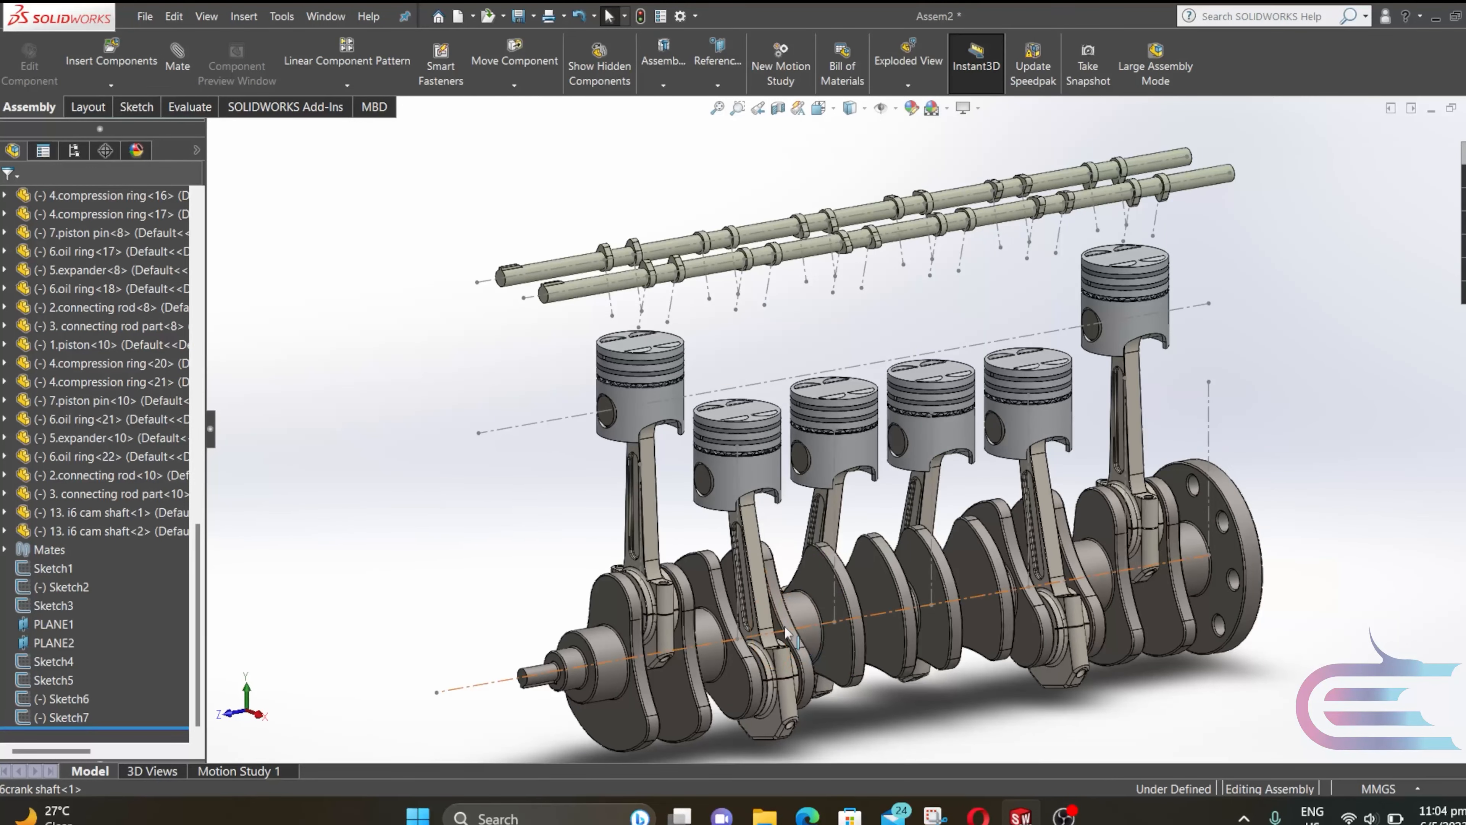
pyautogui.click(123, 59)
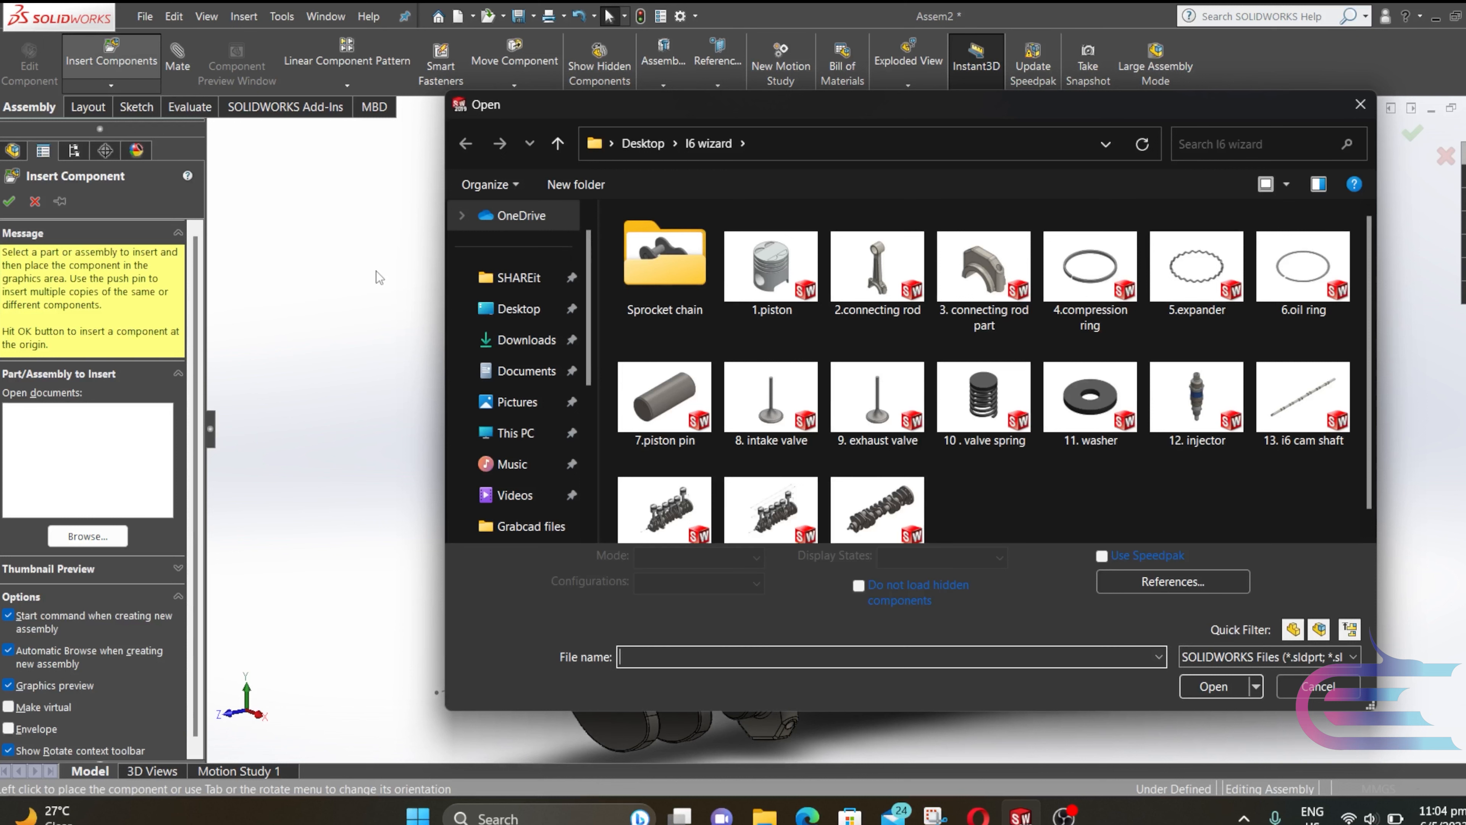
pyautogui.click(977, 431)
pyautogui.keyDown('ctrl'); pyautogui.click(771, 405); pyautogui.keyUp('ctrl')
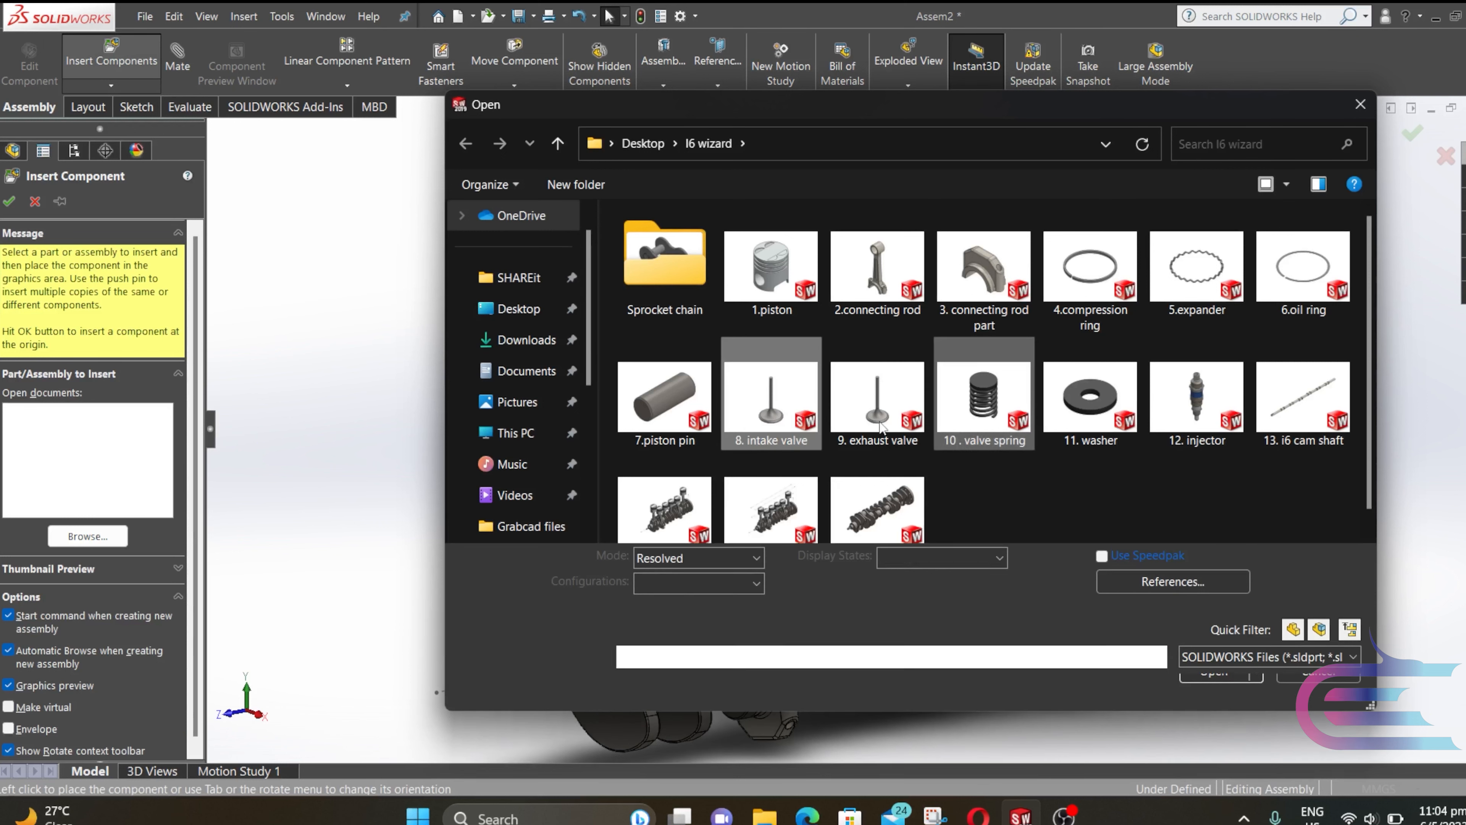
pyautogui.keyDown('ctrl'); pyautogui.click(1071, 421); pyautogui.keyUp('ctrl')
pyautogui.press('Return')
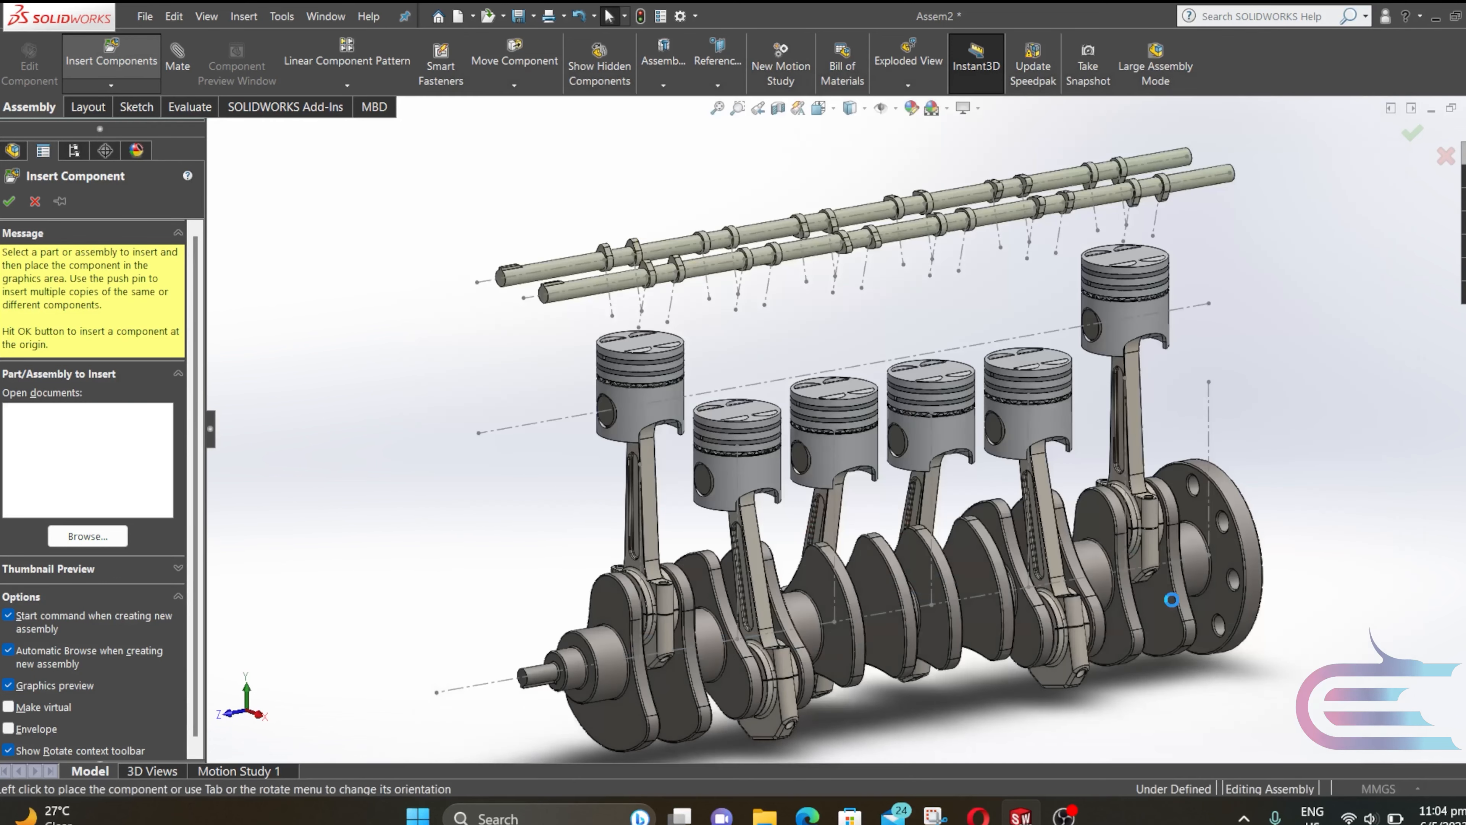
pyautogui.scroll(-5, 1068, 225)
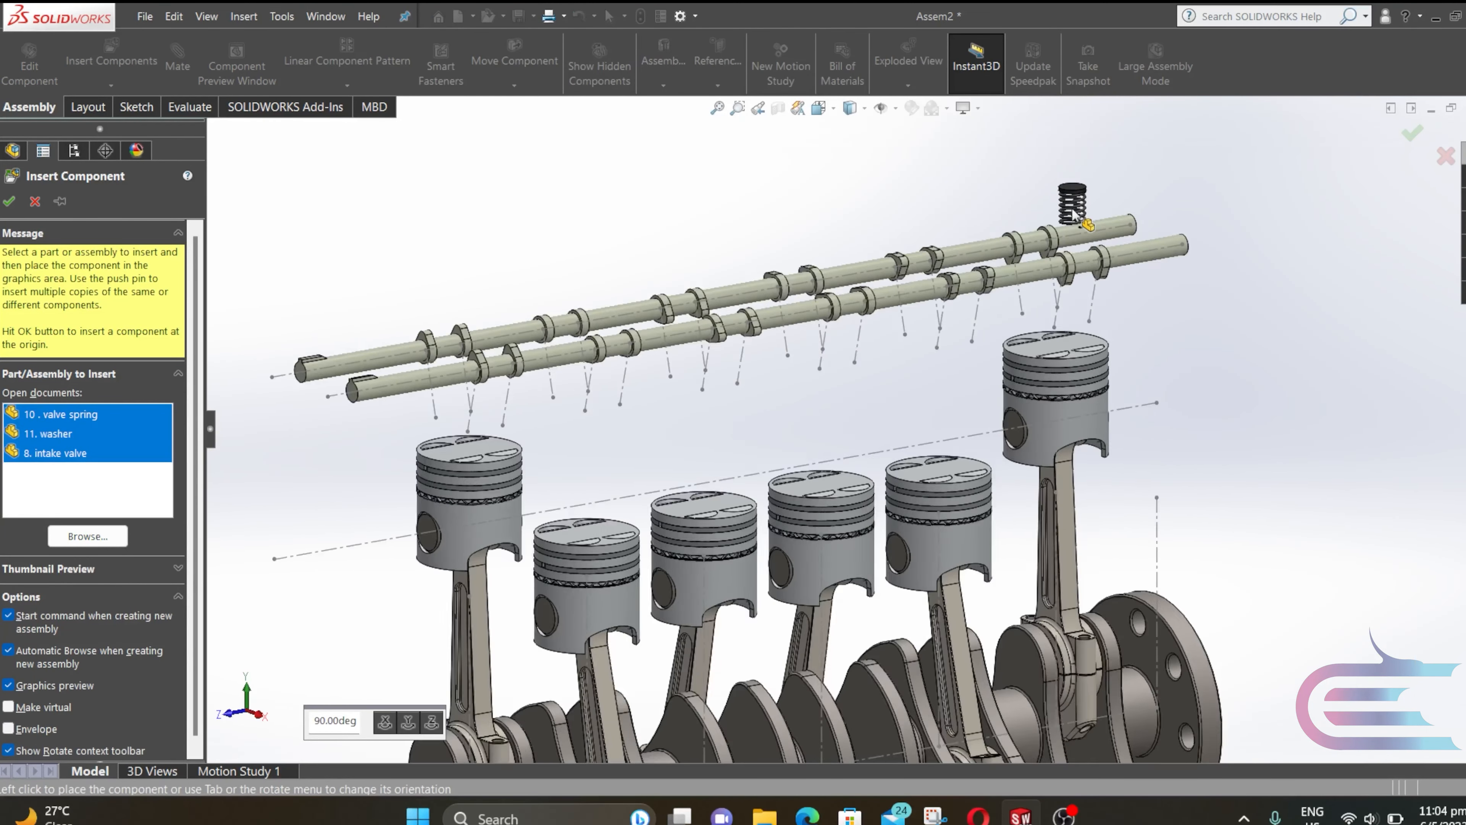
pyautogui.click(993, 198)
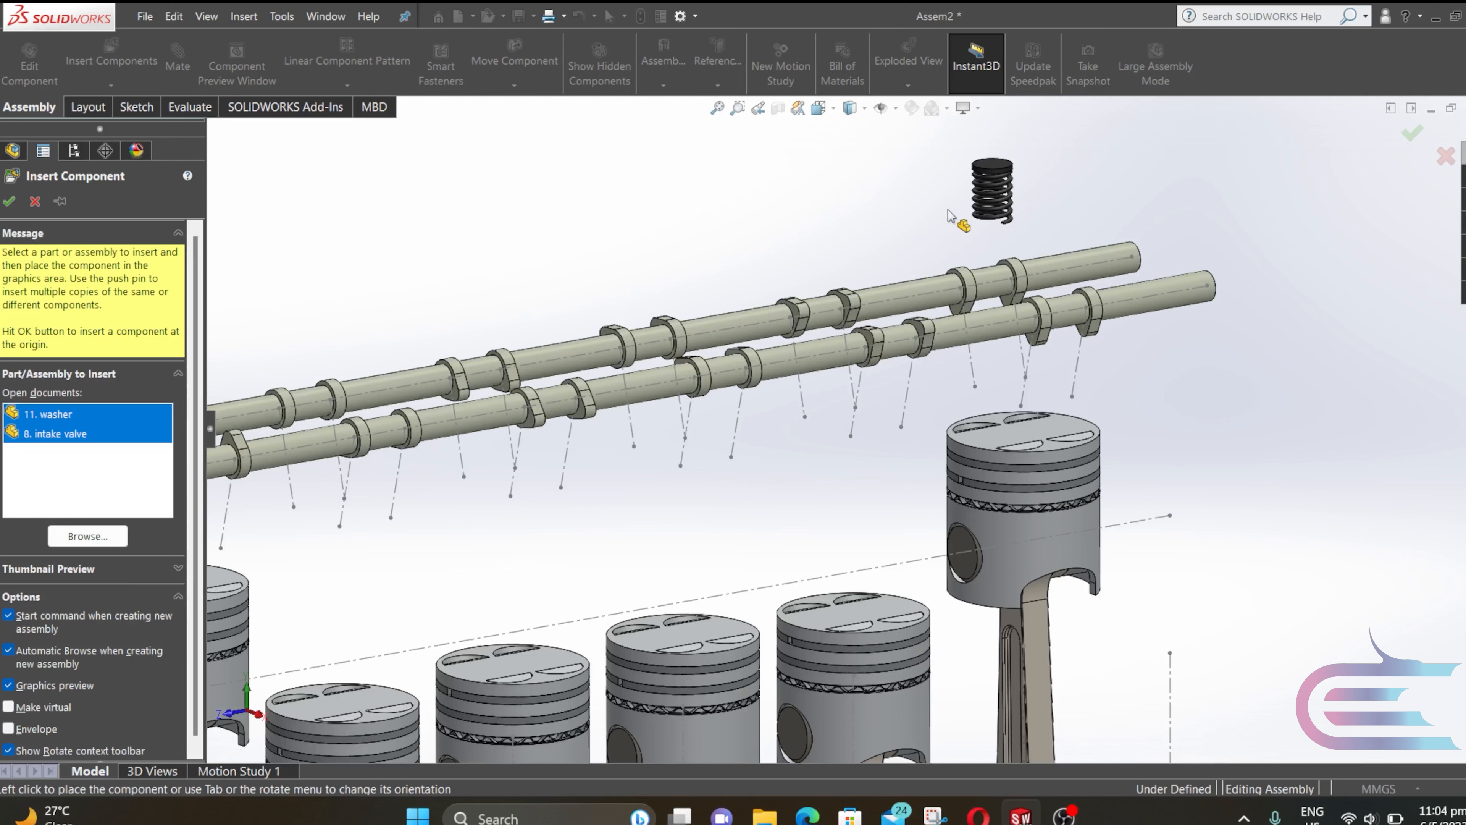
pyautogui.click(936, 220)
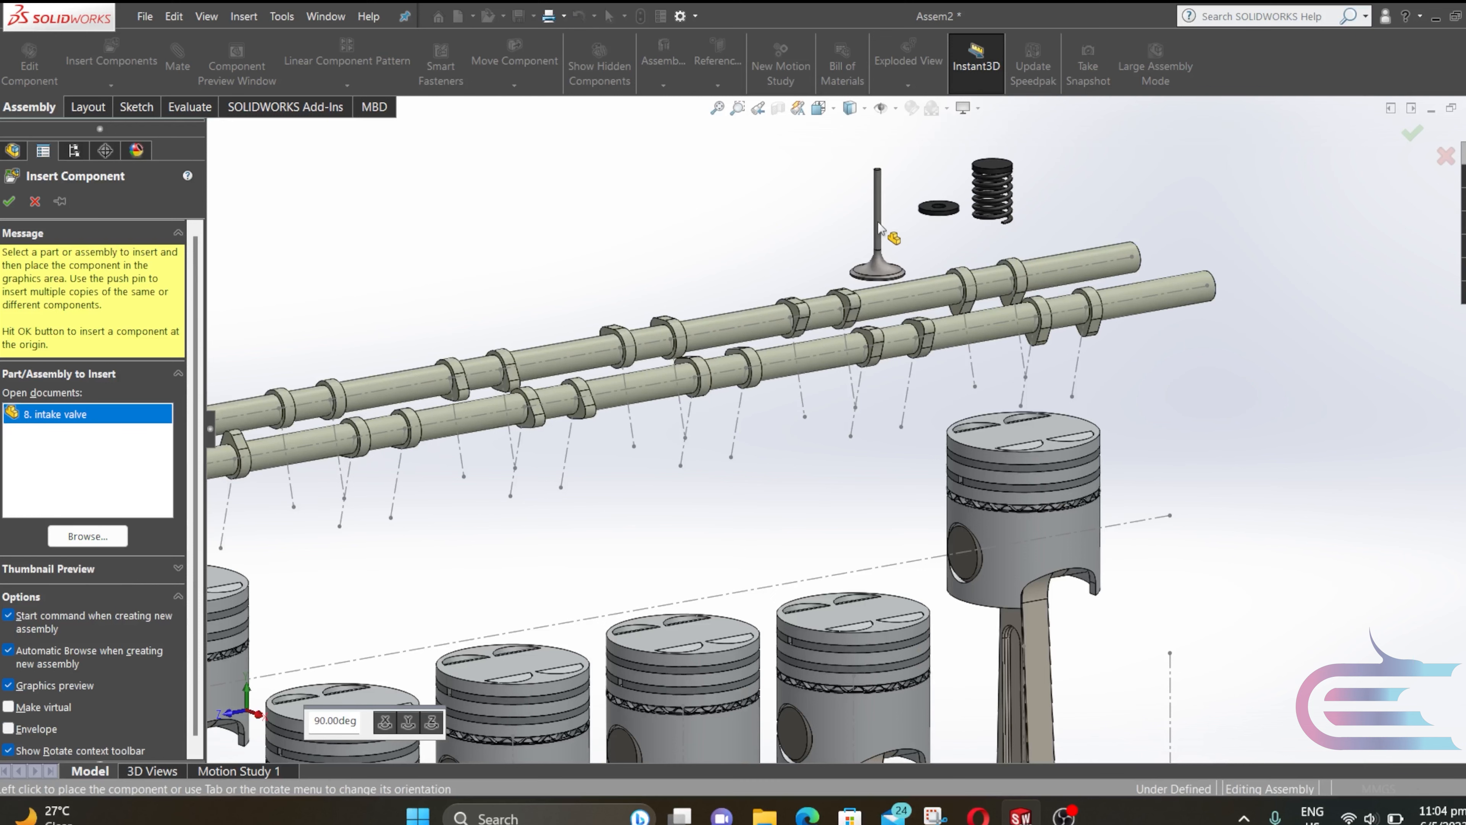
pyautogui.click(894, 212)
# Add a concentric mate between the valve spring's cylindrical cap and the intake valve's stem
pyautogui.scroll(-6, 899, 191)
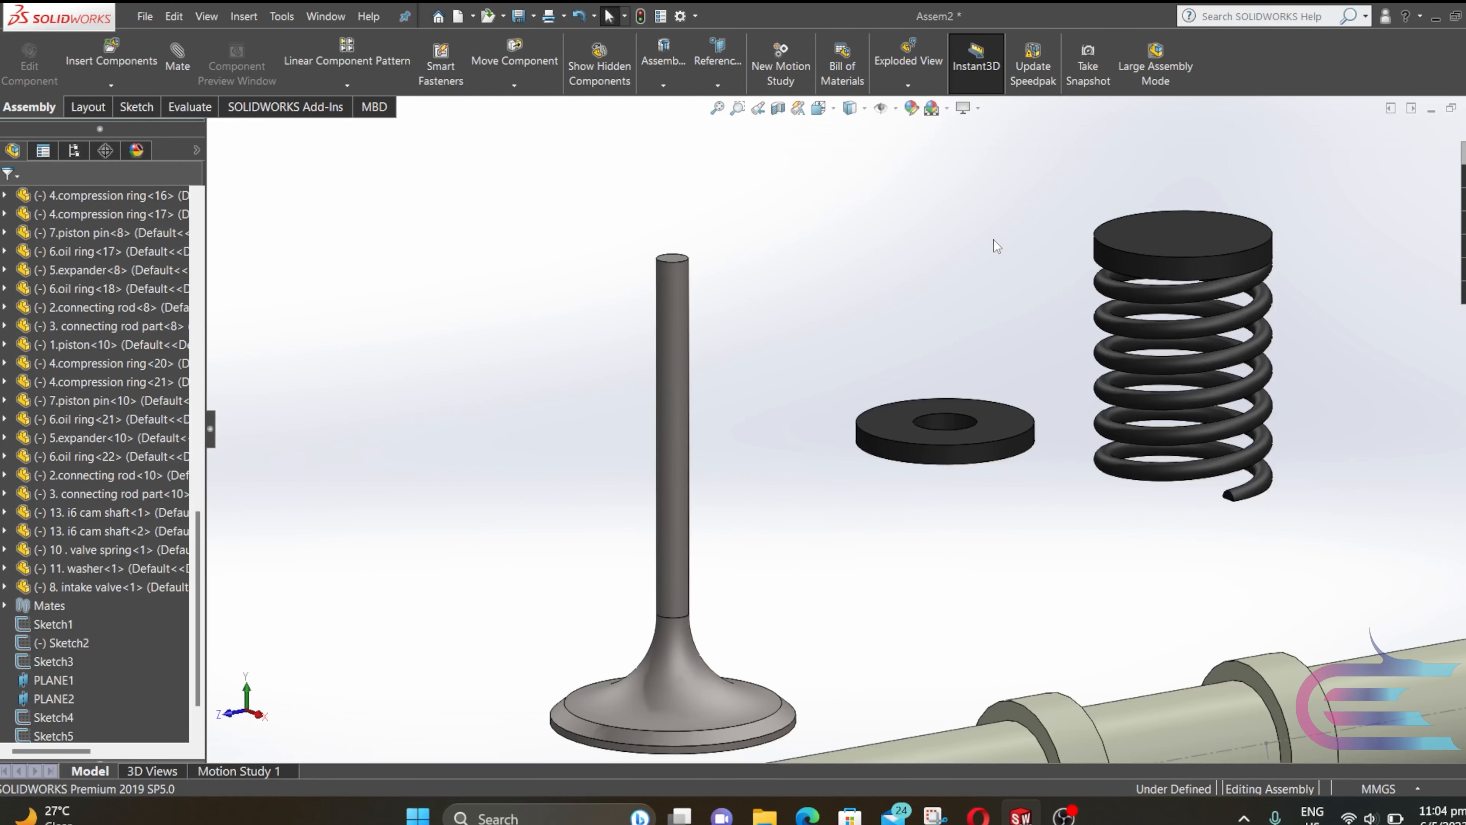
pyautogui.click(1147, 266)
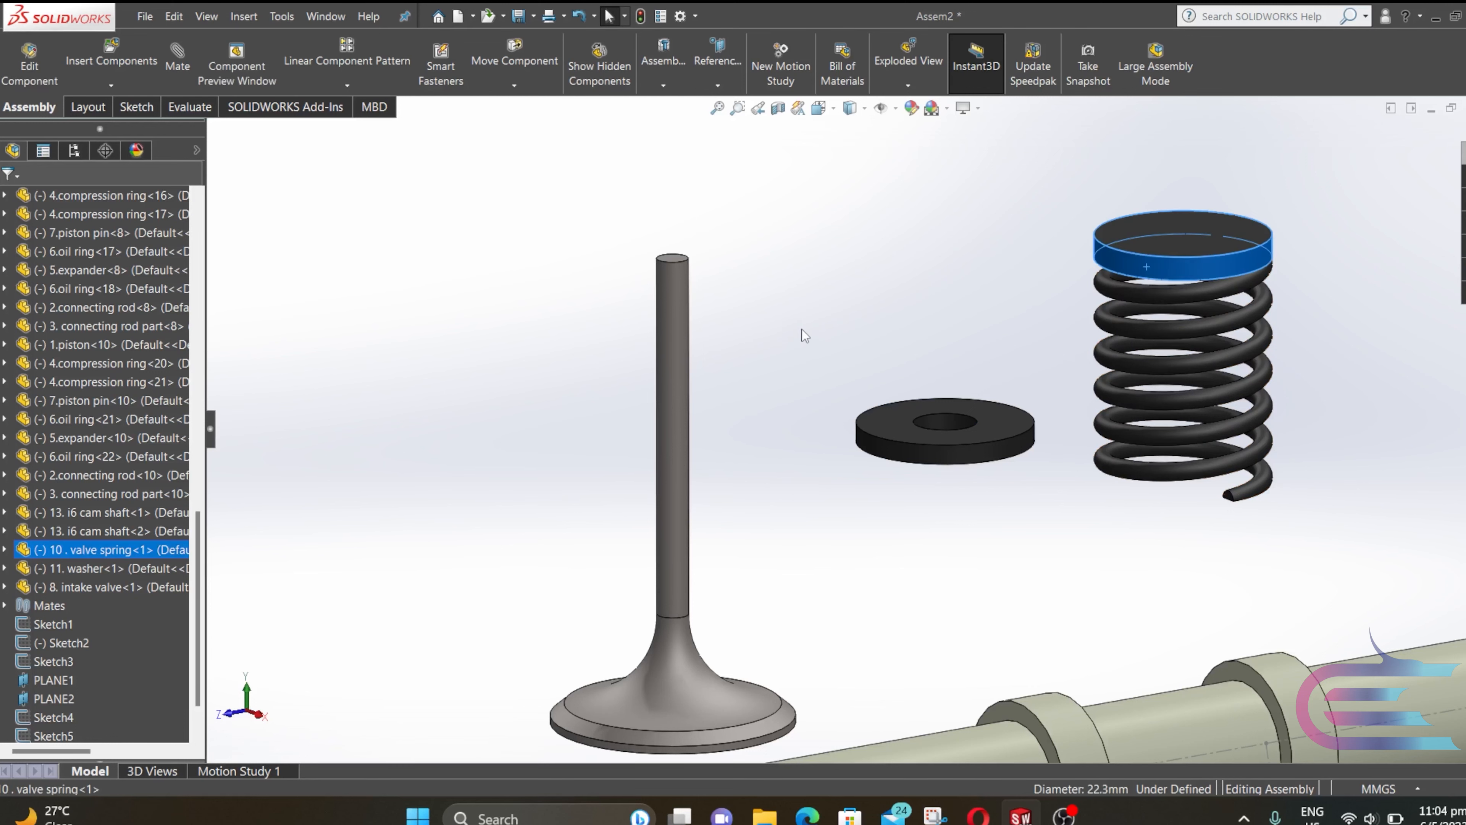
pyautogui.keyDown('ctrl'); pyautogui.click(678, 330); pyautogui.keyUp('ctrl')
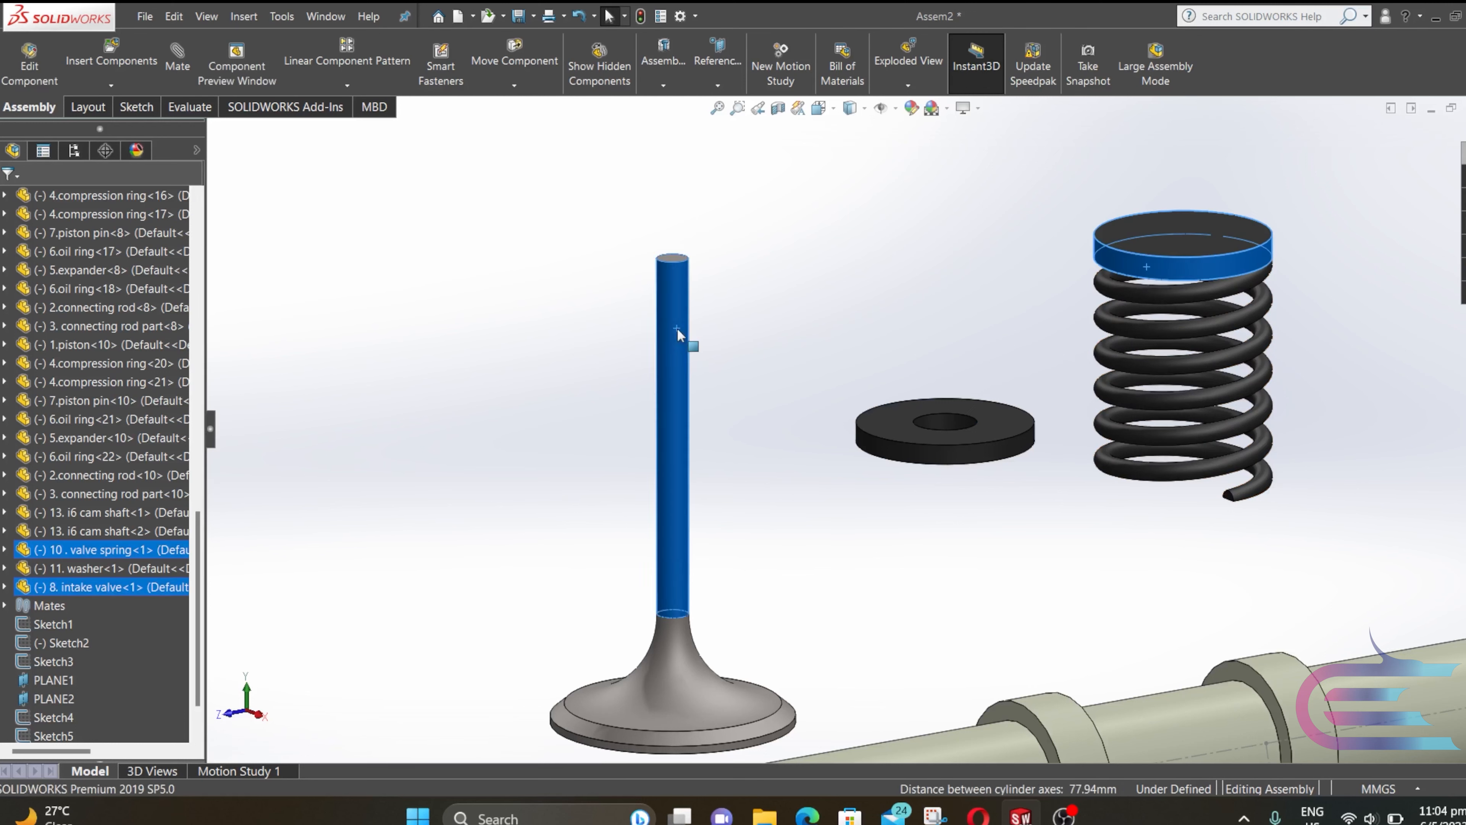
pyautogui.click(179, 68)
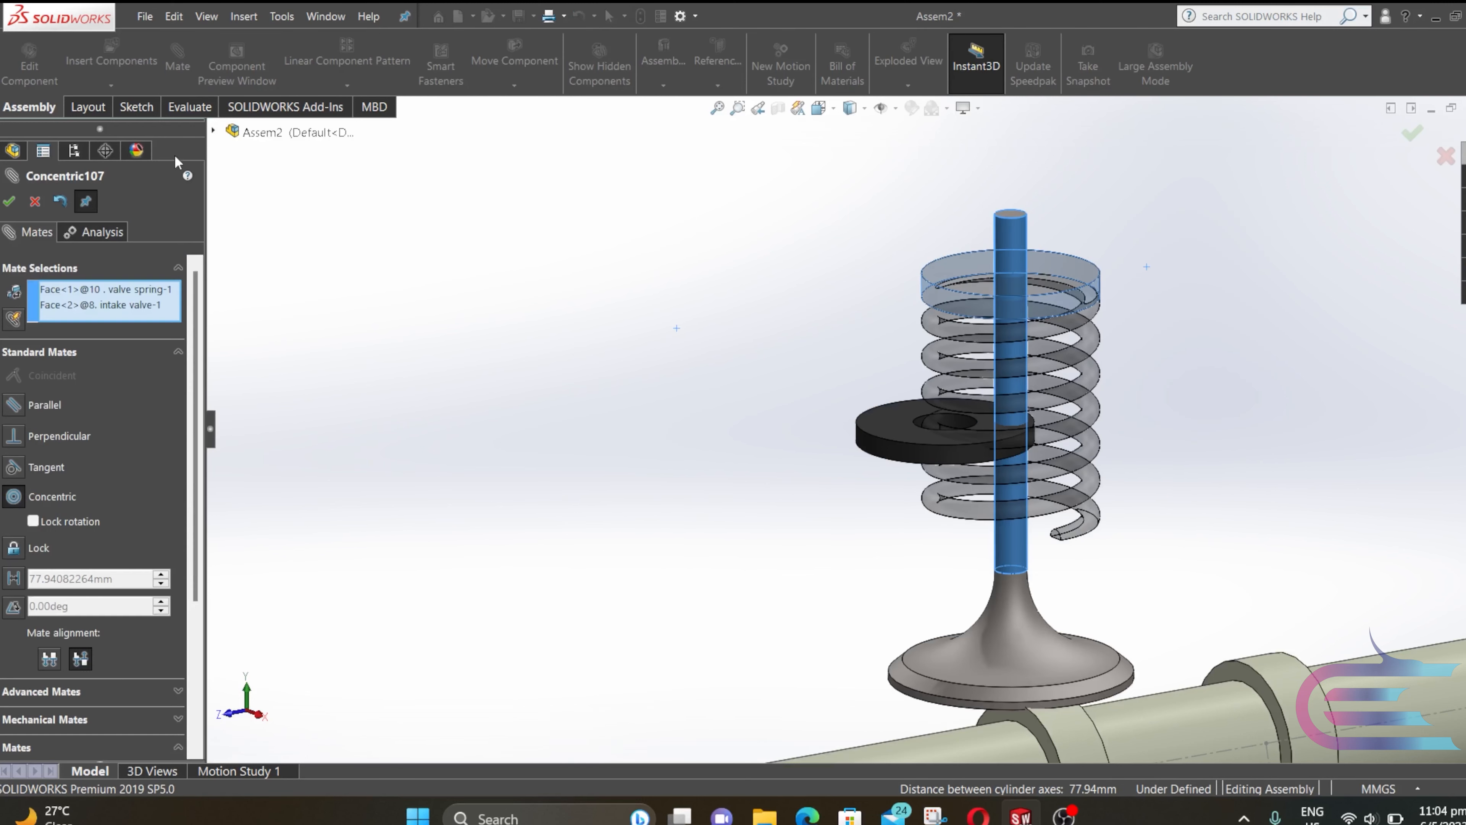
pyautogui.click(9, 201)
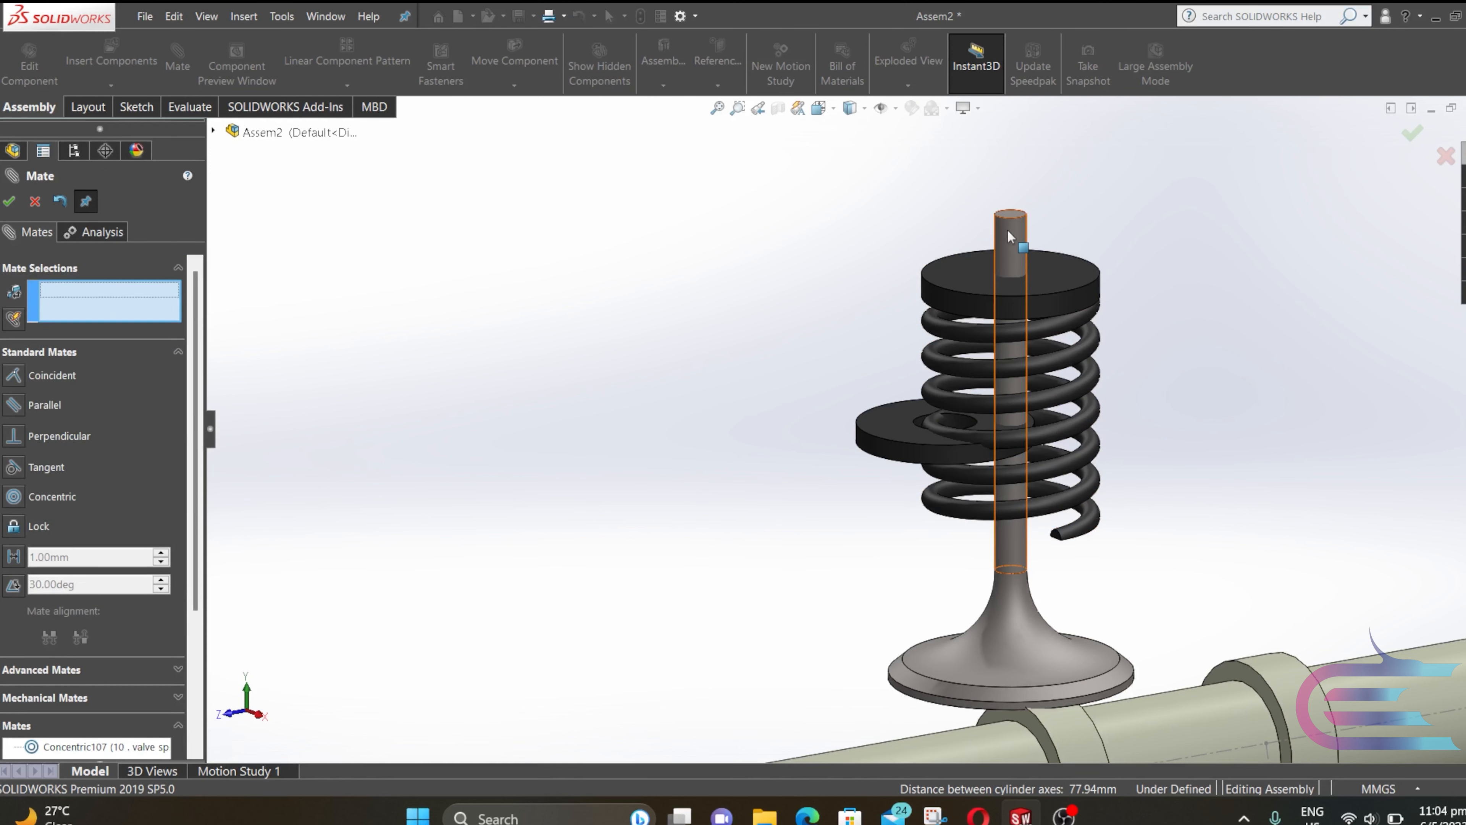
# Add a coincident mate between the intake valve stem's top face and the underside of the valve spring's cap
pyautogui.moveTo(1007, 229)
pyautogui.mouseDown(button='middle')
pyautogui.moveTo(1022, 312)
pyautogui.moveTo(1007, 211)
pyautogui.mouseUp(button='middle')
pyautogui.click(1007, 210)
pyautogui.scroll(3, 973, 173)
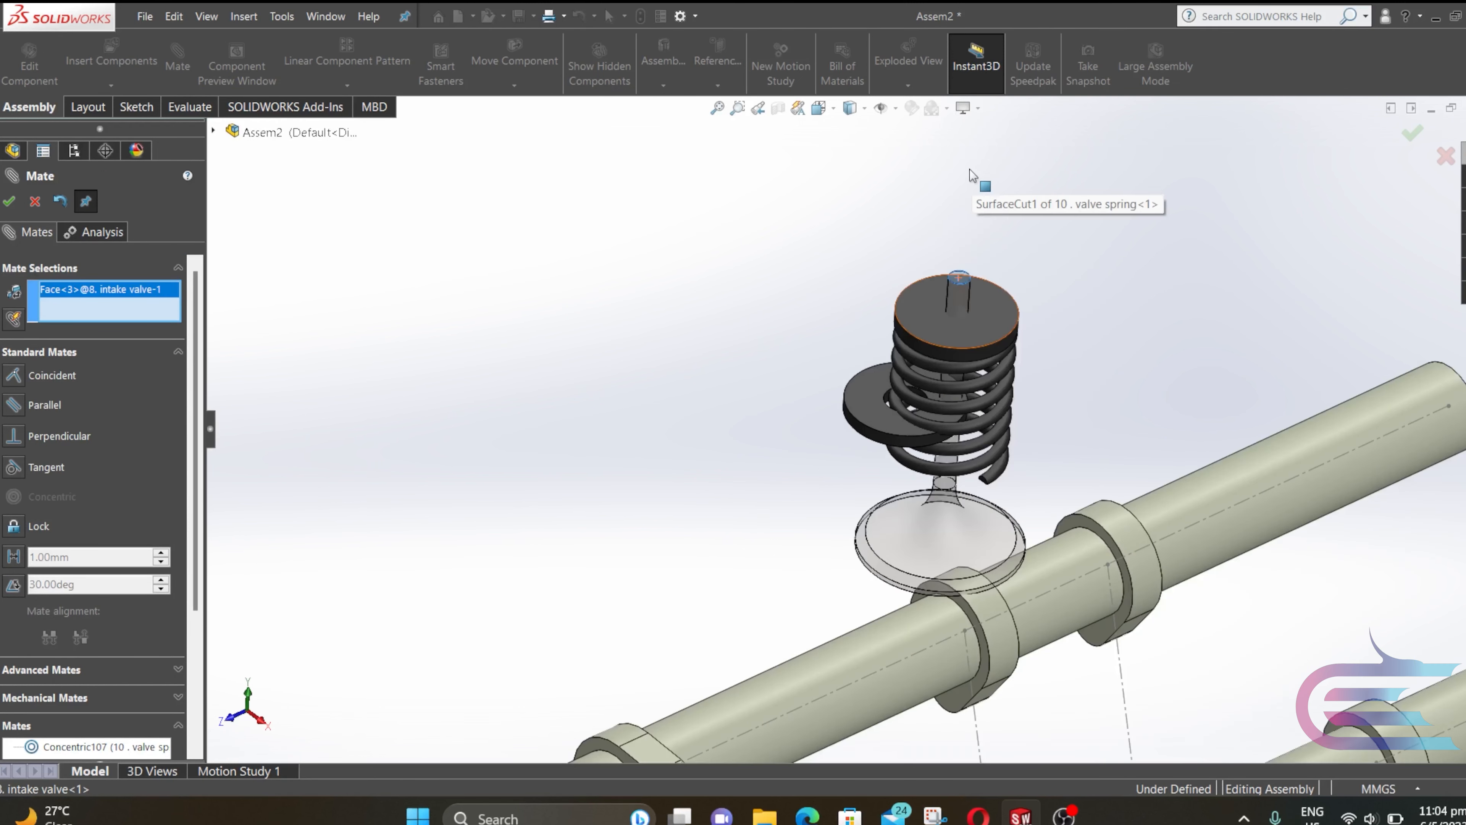
pyautogui.scroll(-3, 924, 479)
pyautogui.moveTo(932, 469); pyautogui.dragTo(918, 363, button='middle')
pyautogui.click(973, 467)
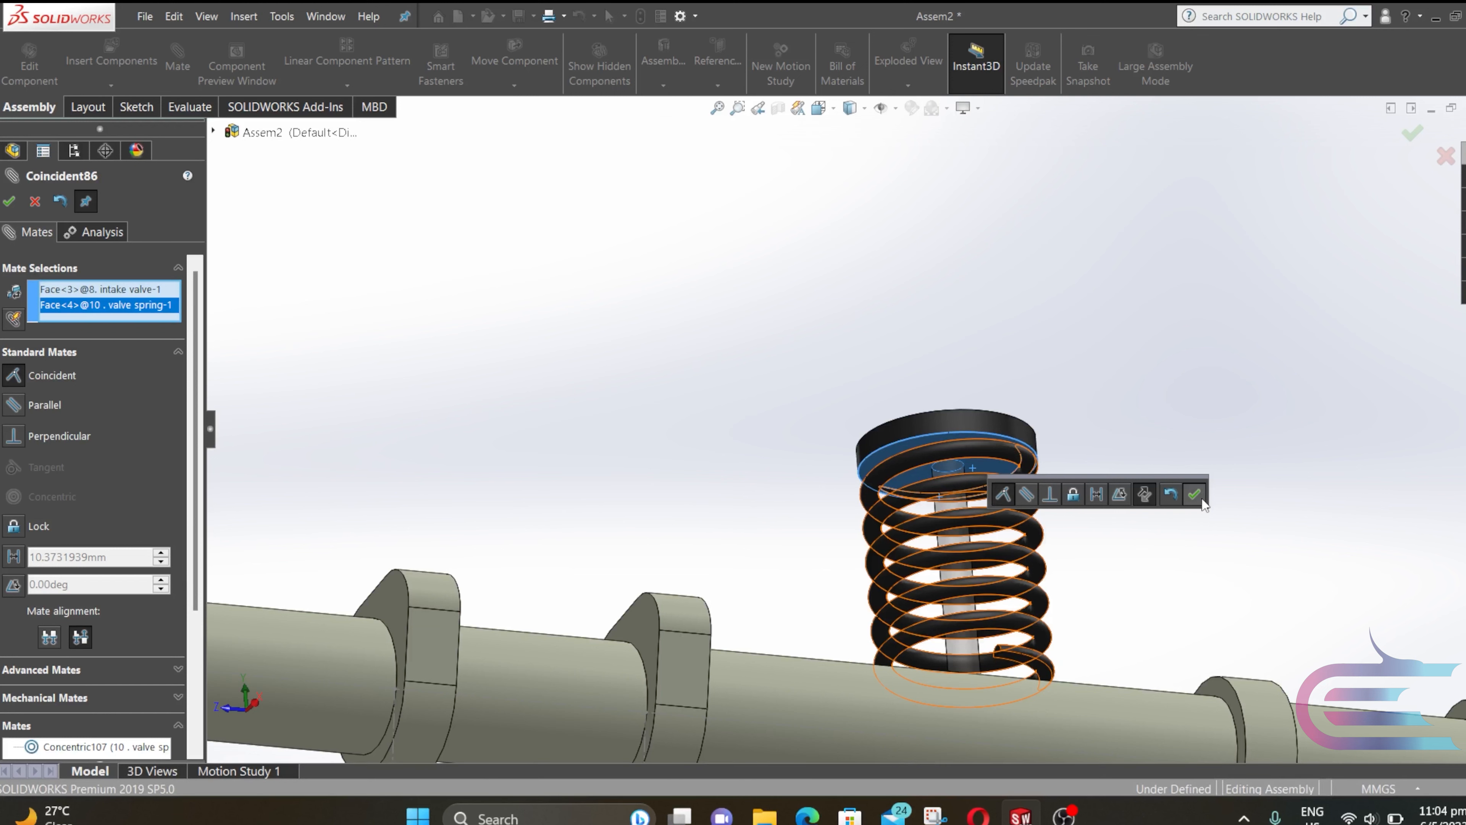
pyautogui.click(1202, 500)
# Add a concentric mate between the washer's hole and the intake valve's stem
pyautogui.scroll(-2, 1118, 524)
pyautogui.moveTo(935, 534); pyautogui.dragTo(892, 687, button='middle')
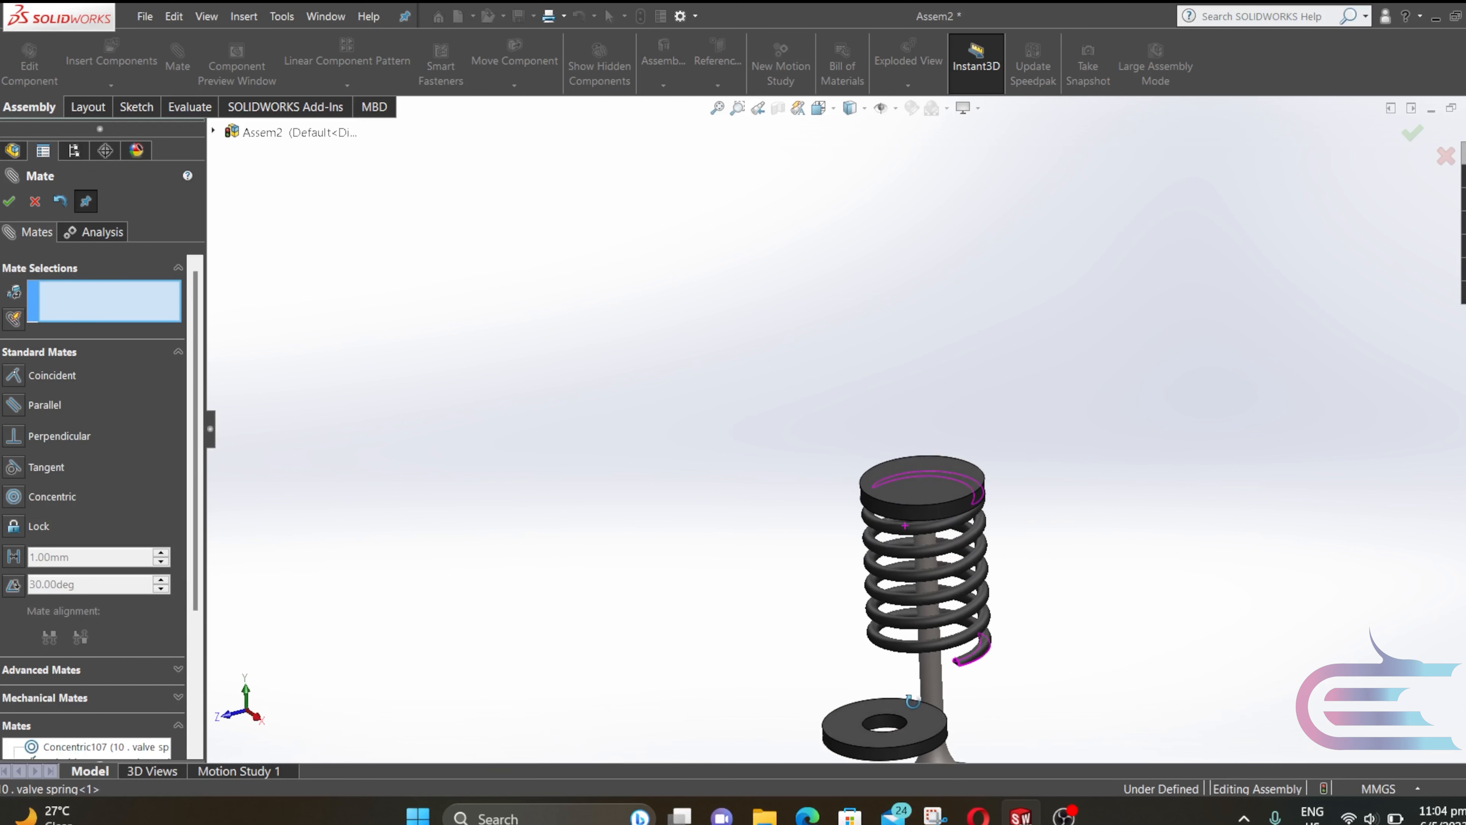
pyautogui.click(892, 727)
pyautogui.click(931, 673)
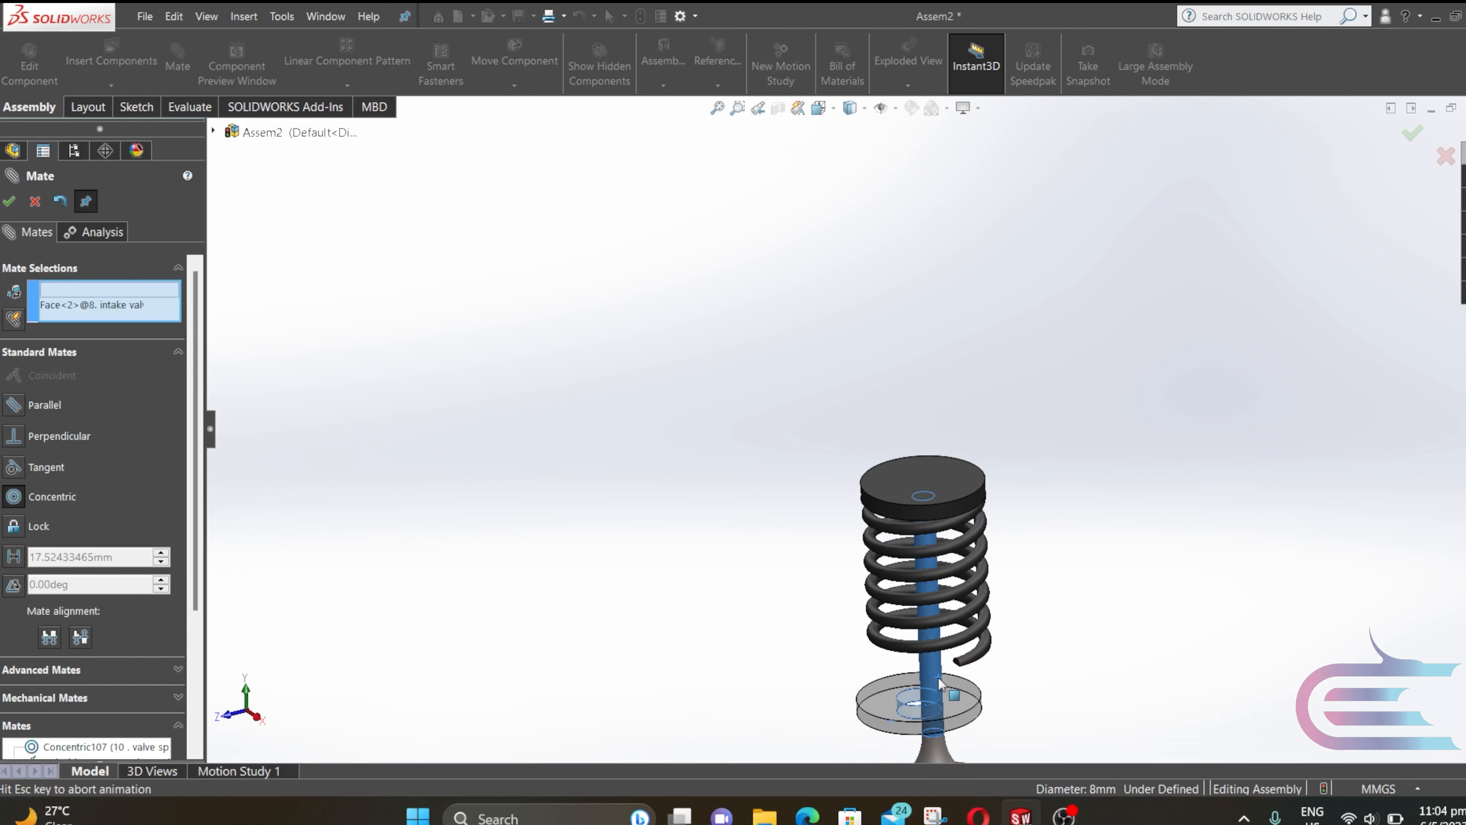
pyautogui.click(1177, 706)
# Add a coincident mate between the washer's flat face and the valve spring's flat lower end
pyautogui.click(973, 689)
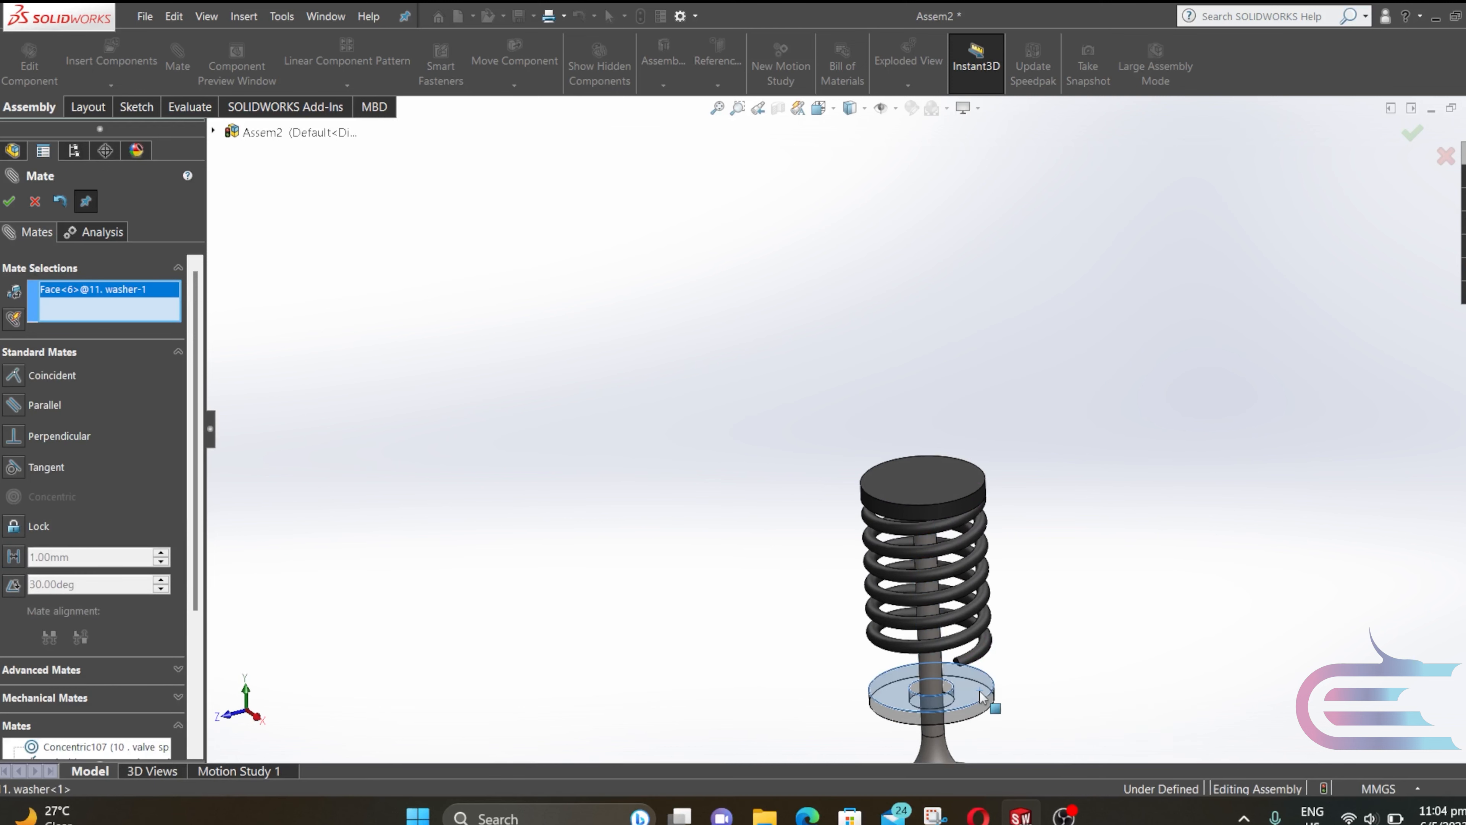
pyautogui.moveTo(972, 690); pyautogui.dragTo(946, 452, button='middle')
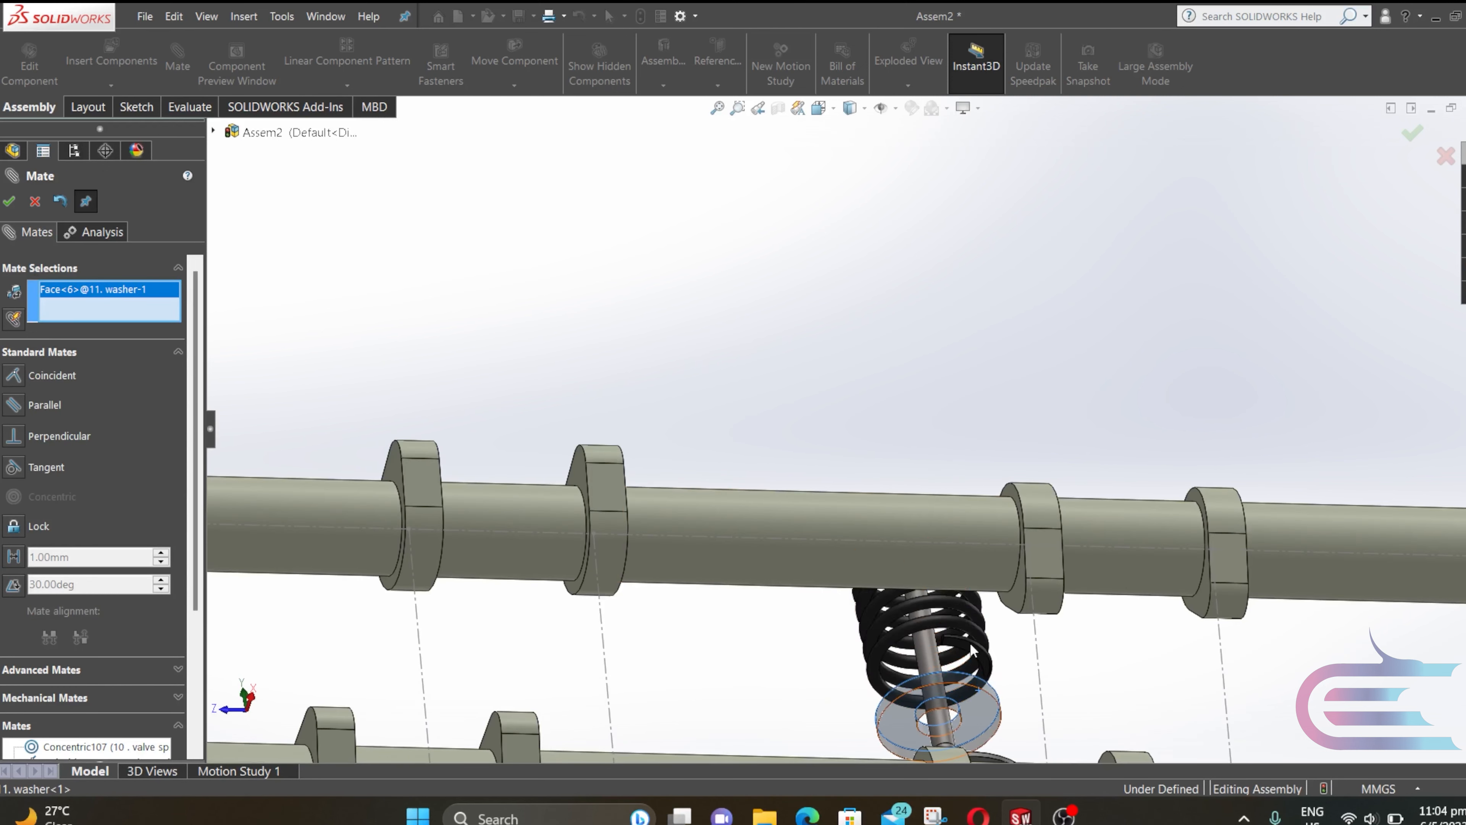
pyautogui.scroll(-4, 968, 659)
pyautogui.click(933, 577)
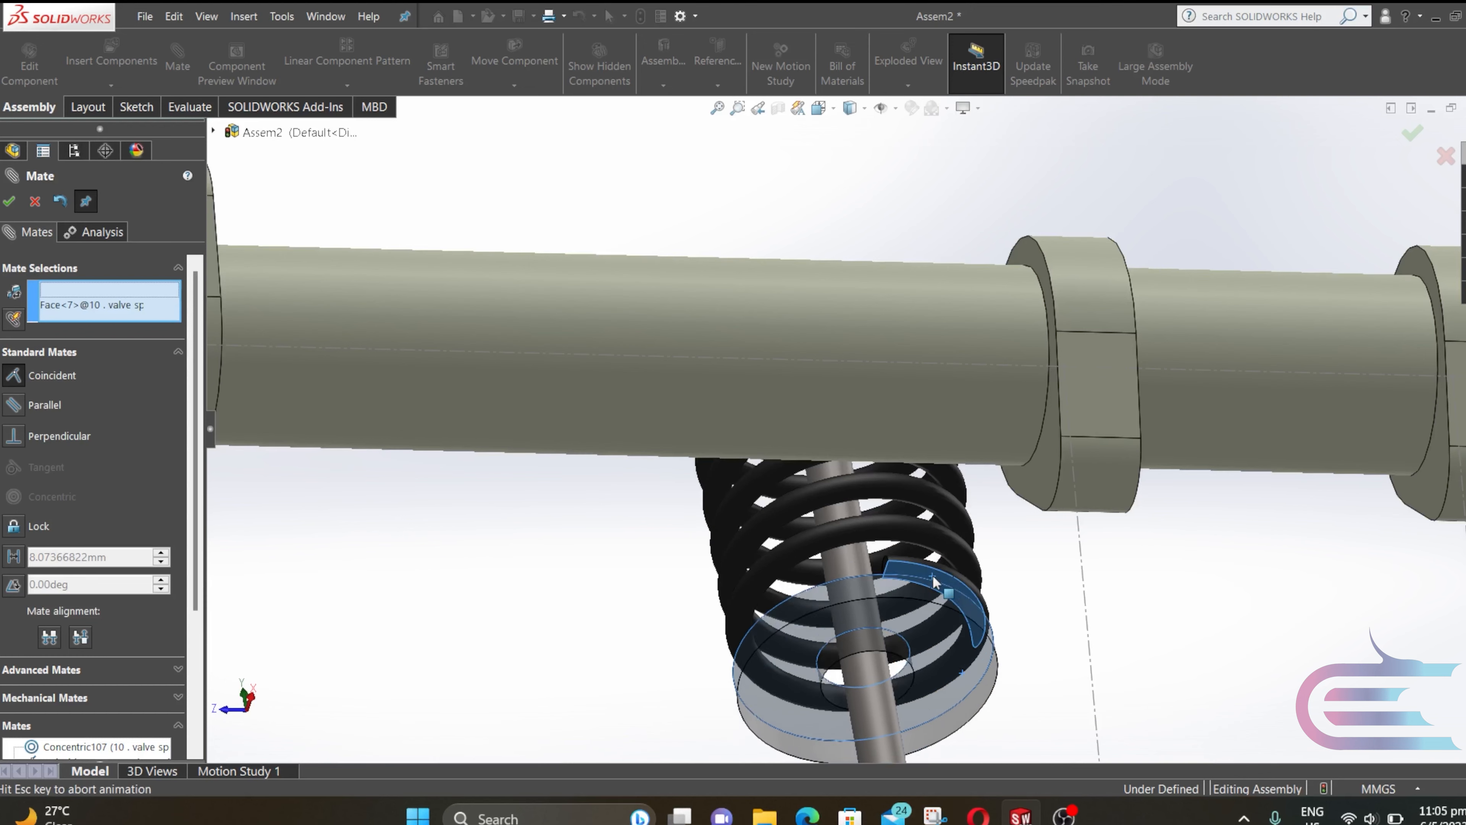
pyautogui.click(1146, 604)
# Try to add a concentric mate between the valve spring and the centerline of the camshaft's far end lobe
pyautogui.scroll(6, 787, 544)
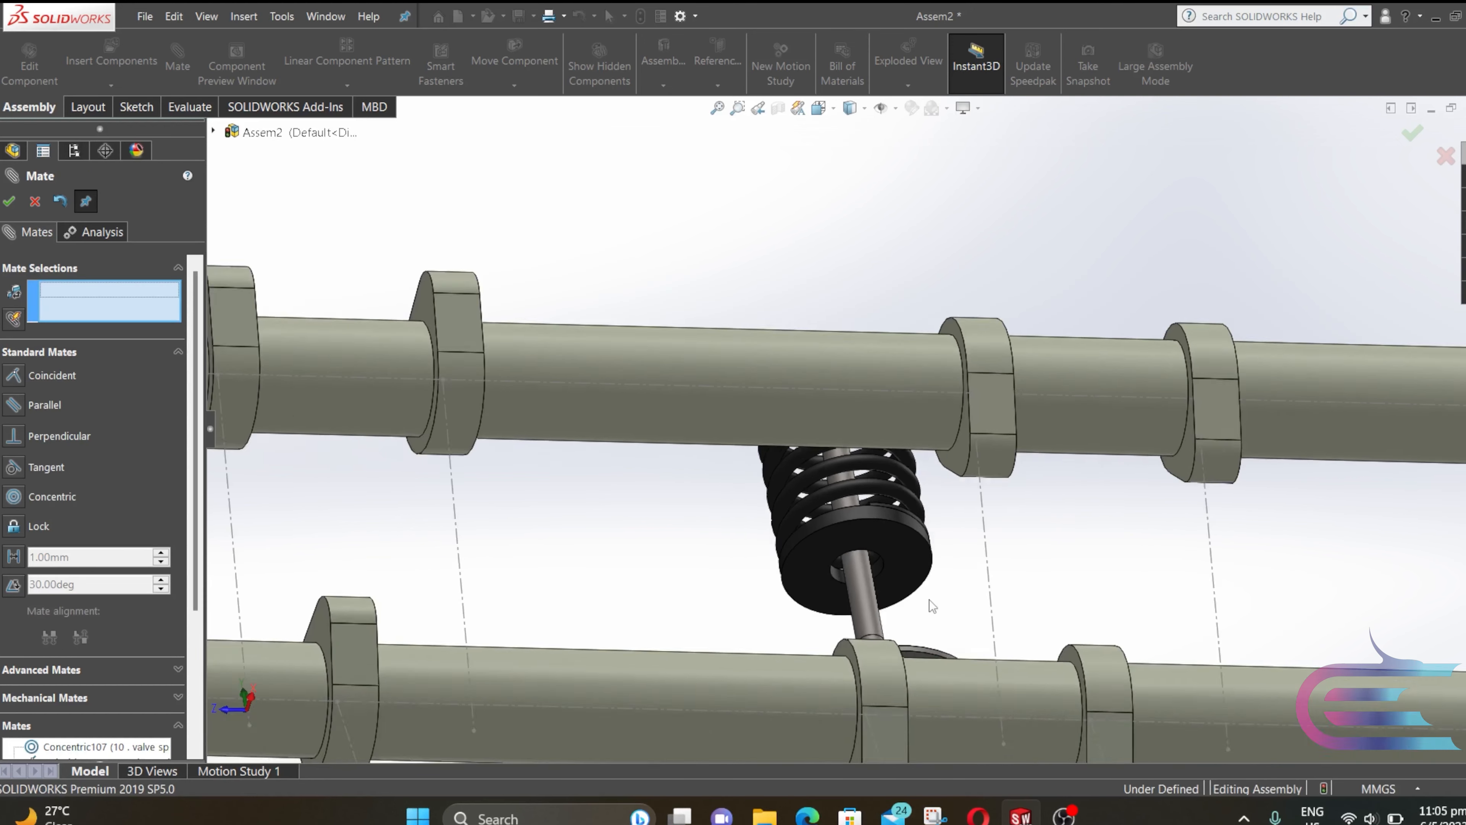
pyautogui.moveTo(787, 543); pyautogui.dragTo(758, 550, button='middle')
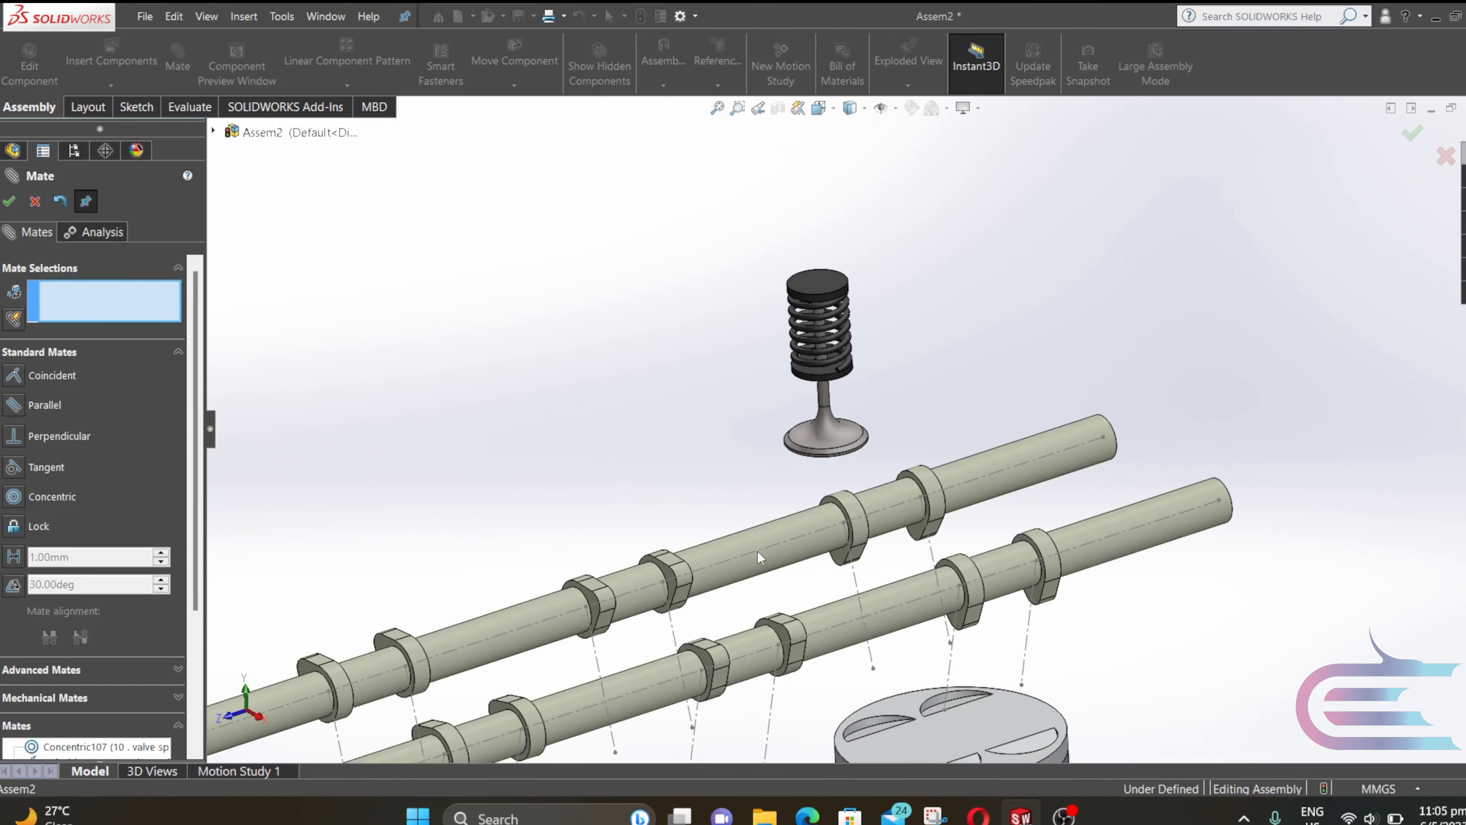
pyautogui.scroll(-5, 797, 433)
pyautogui.moveTo(802, 440); pyautogui.dragTo(871, 522, button='middle')
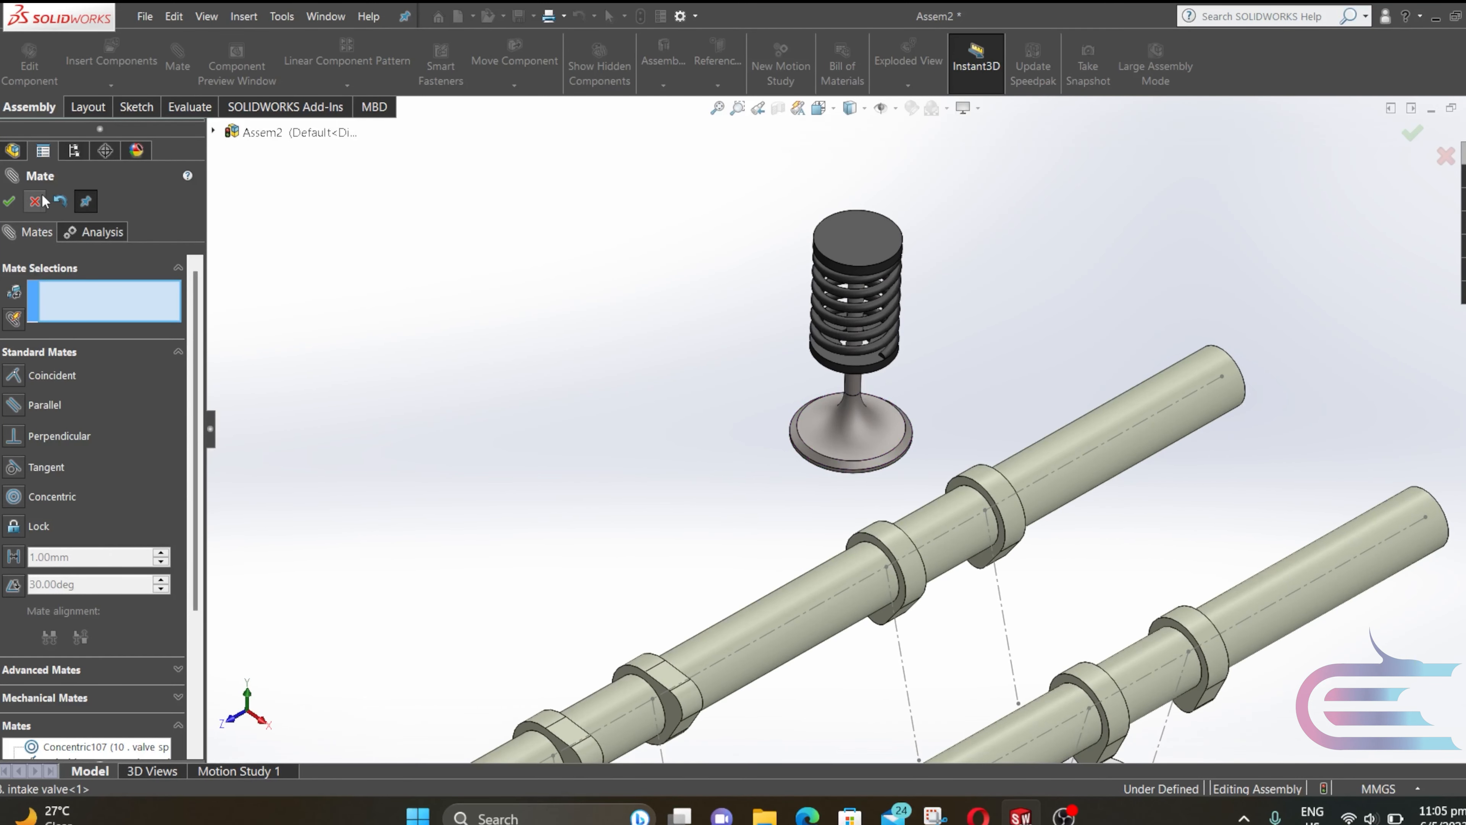
pyautogui.click(892, 319)
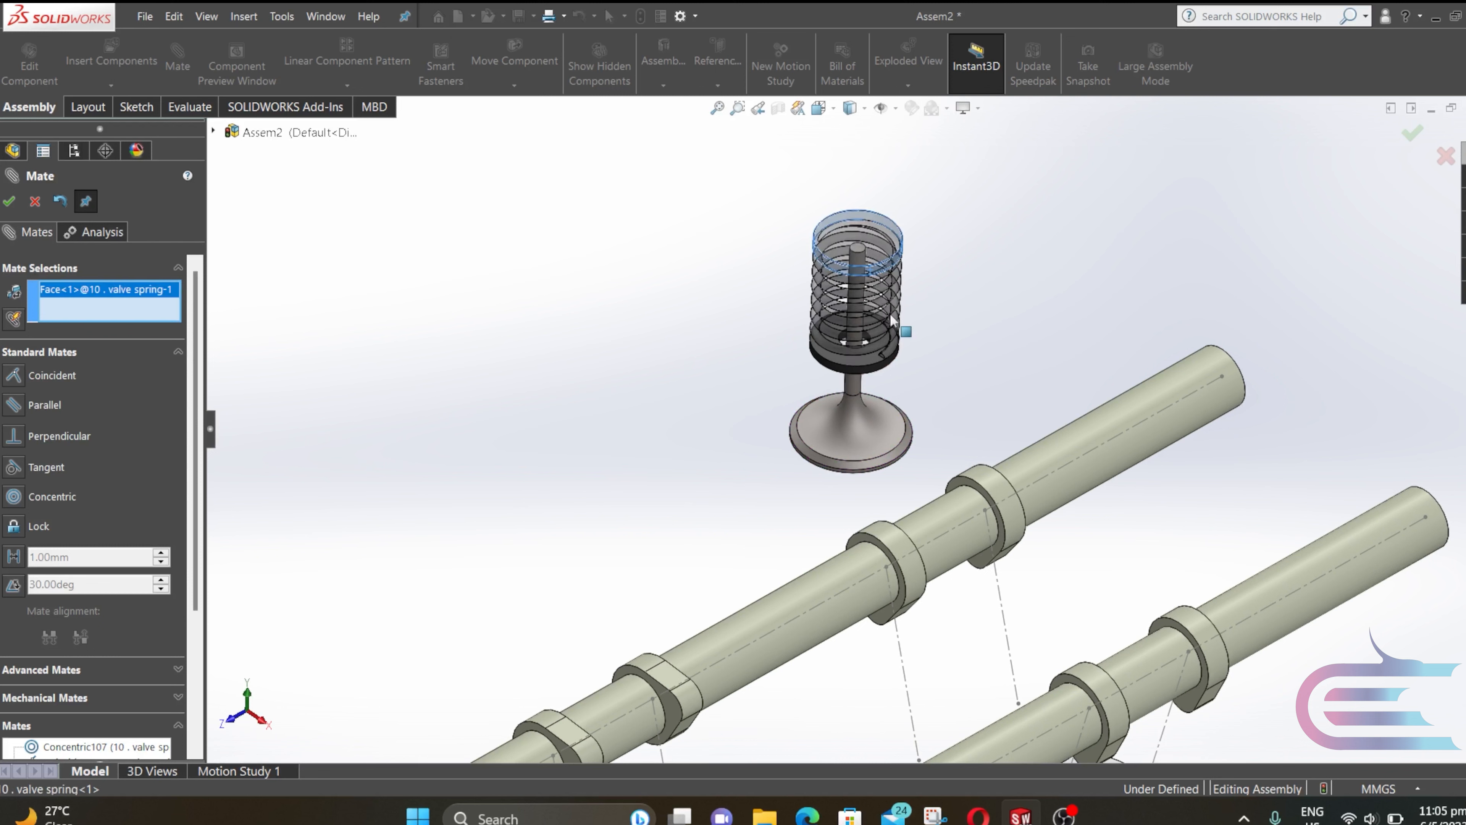
pyautogui.click(1000, 595)
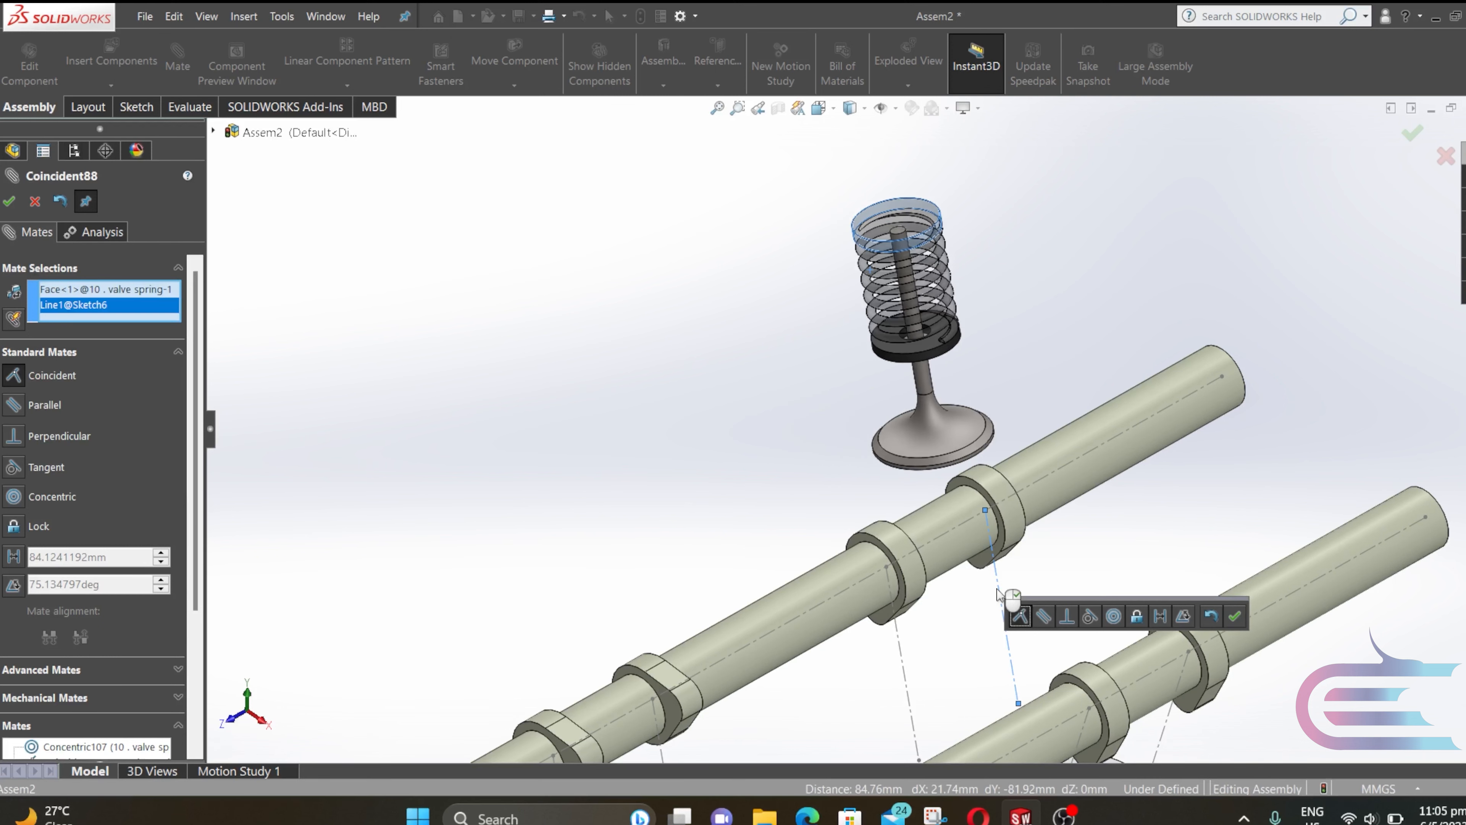
pyautogui.click(1114, 616)
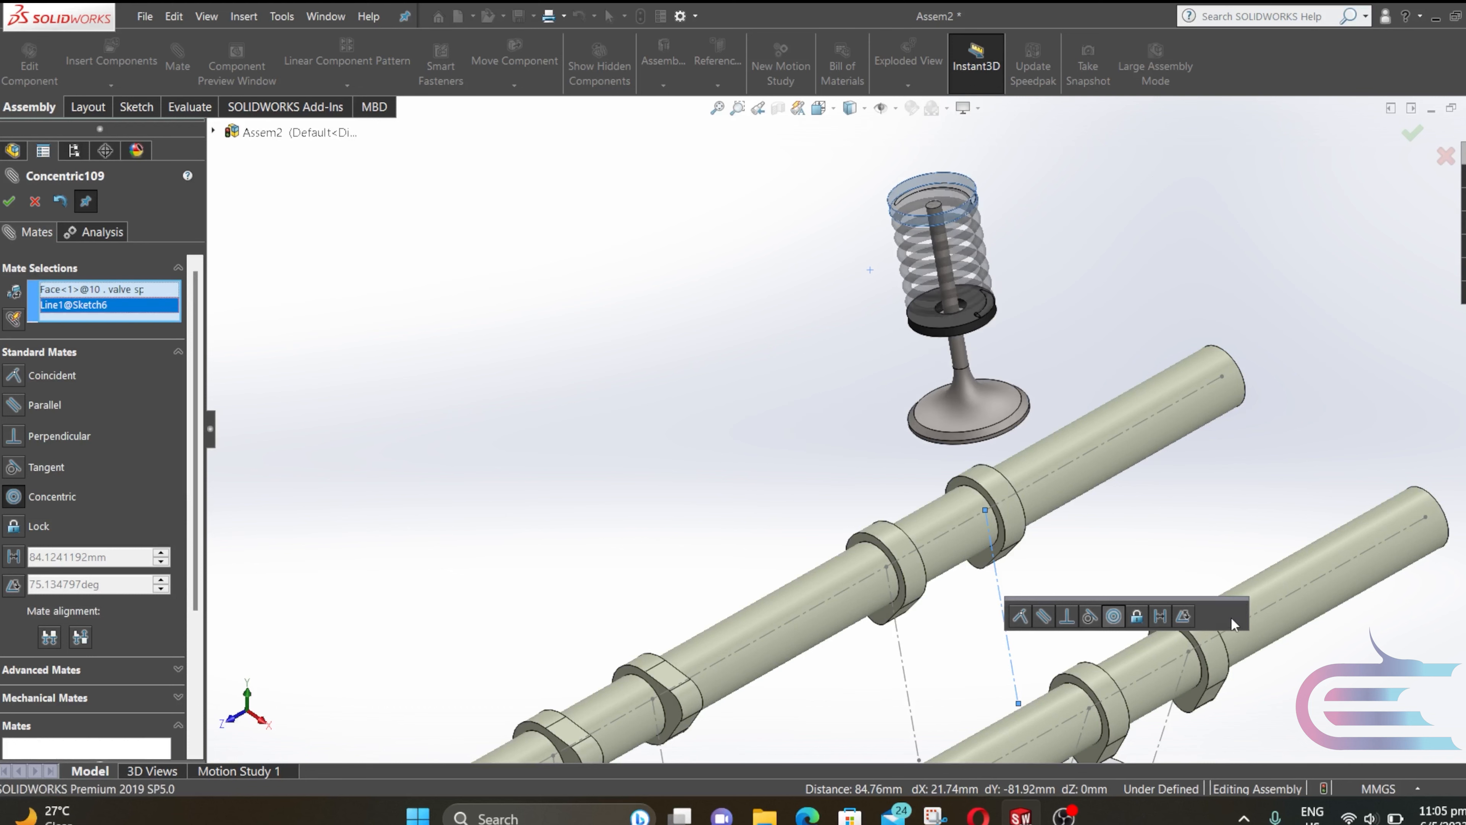
pyautogui.click(1234, 617)
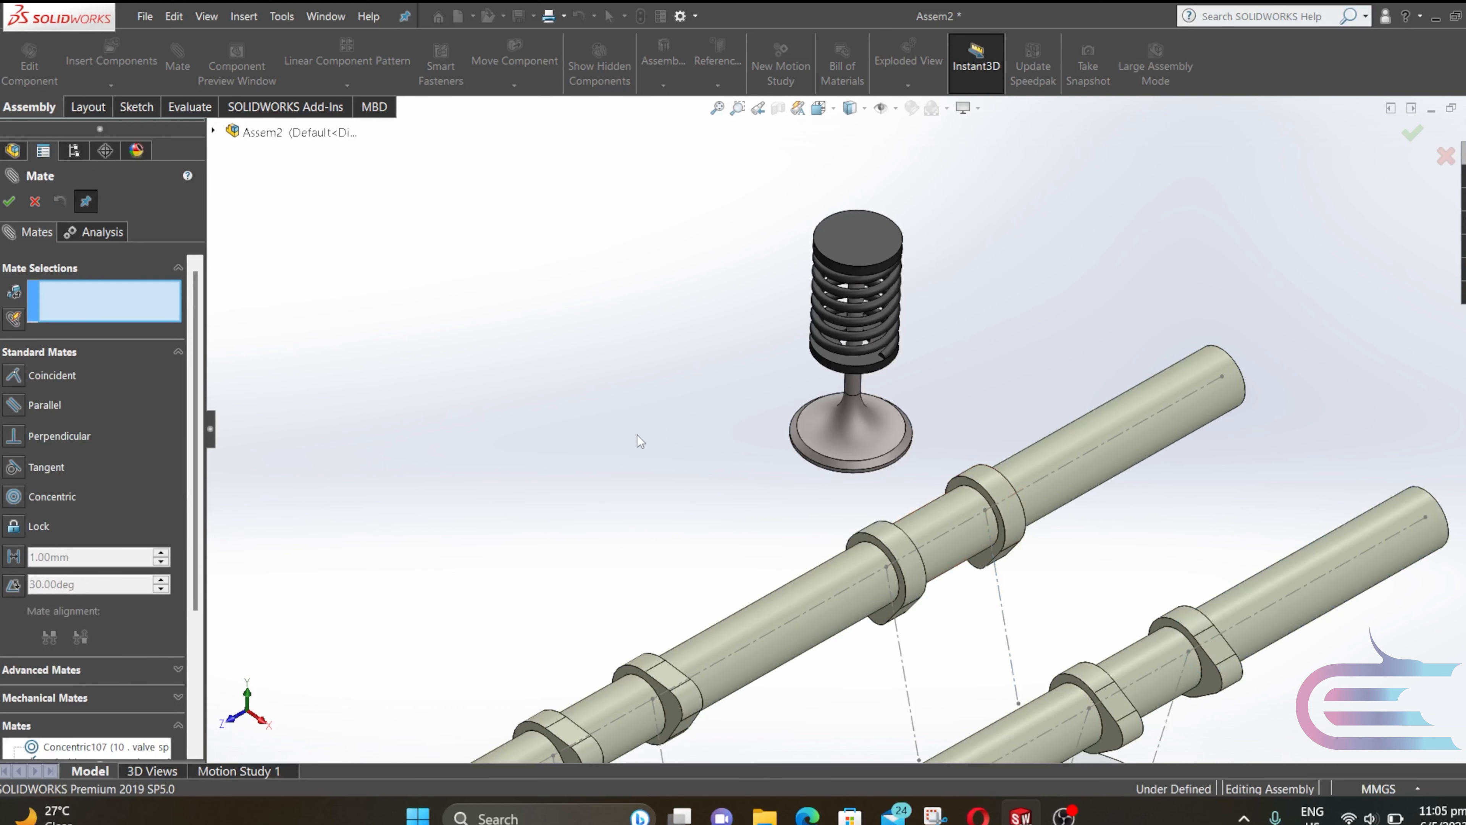
# Mate the valve spring concentric to the far end lobe's centerline and slide the valve assembly down beneath that lobe
pyautogui.click(880, 273)
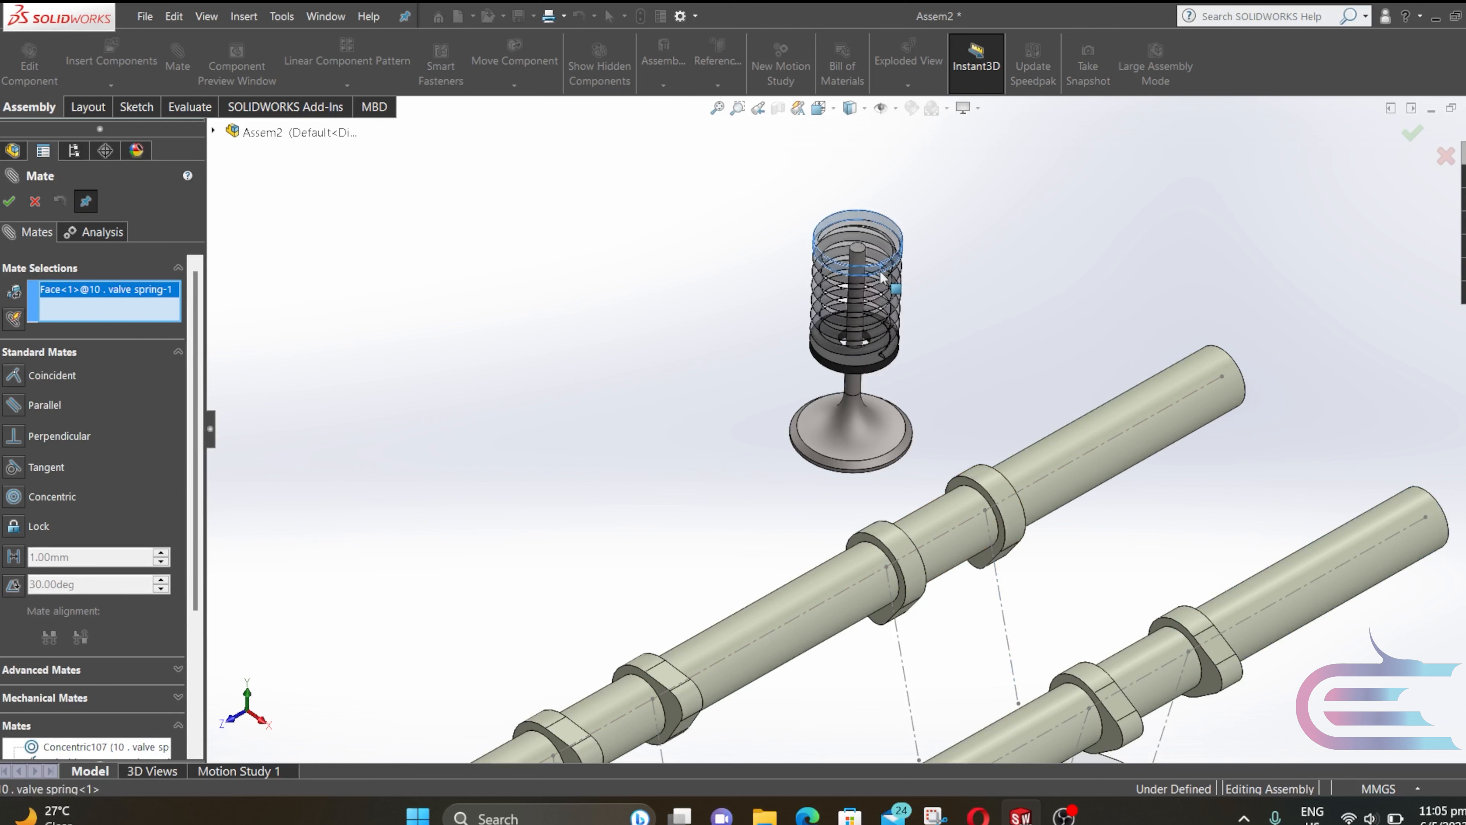
pyautogui.click(1002, 606)
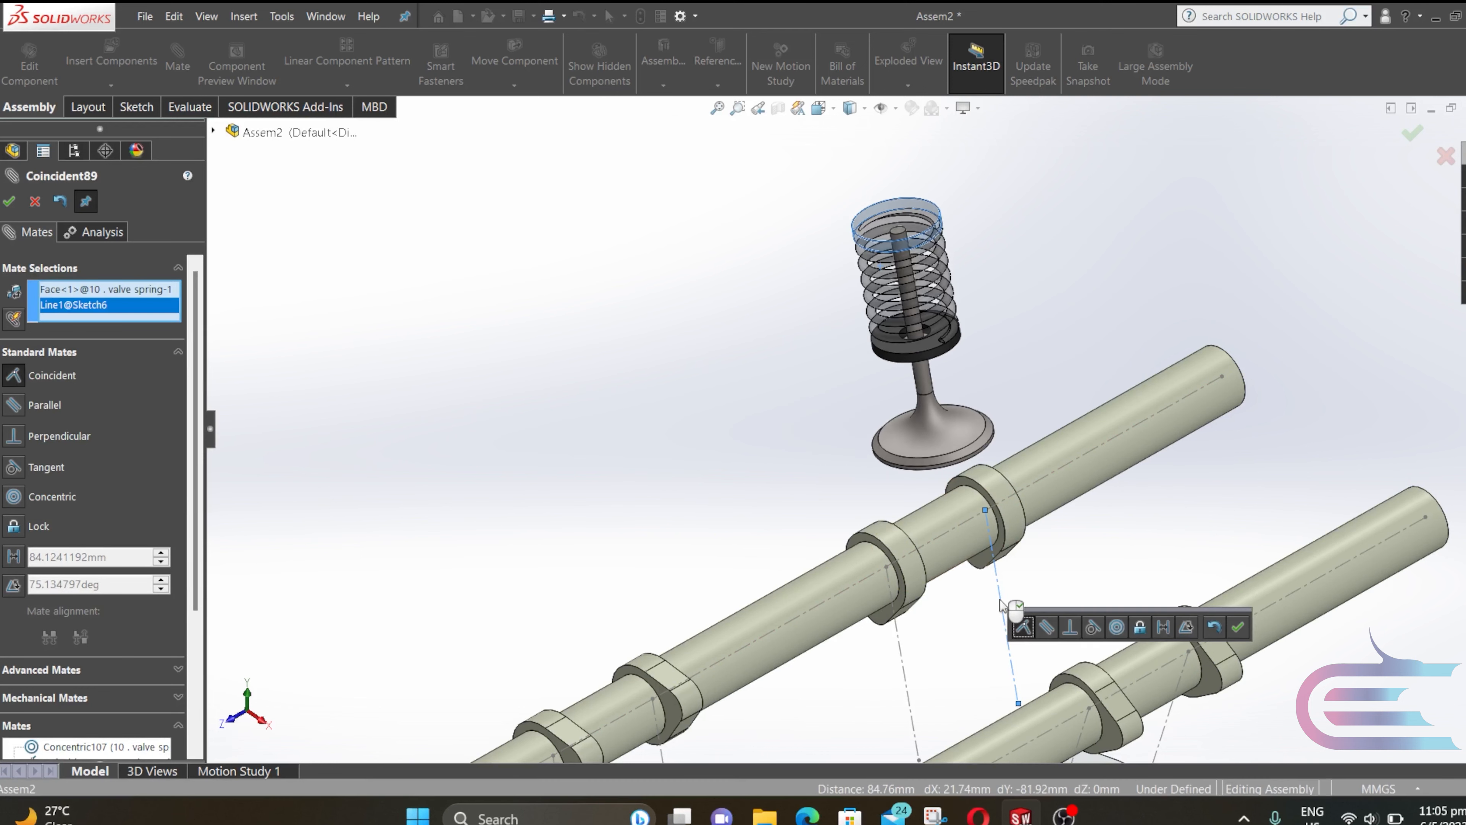
pyautogui.click(1117, 628)
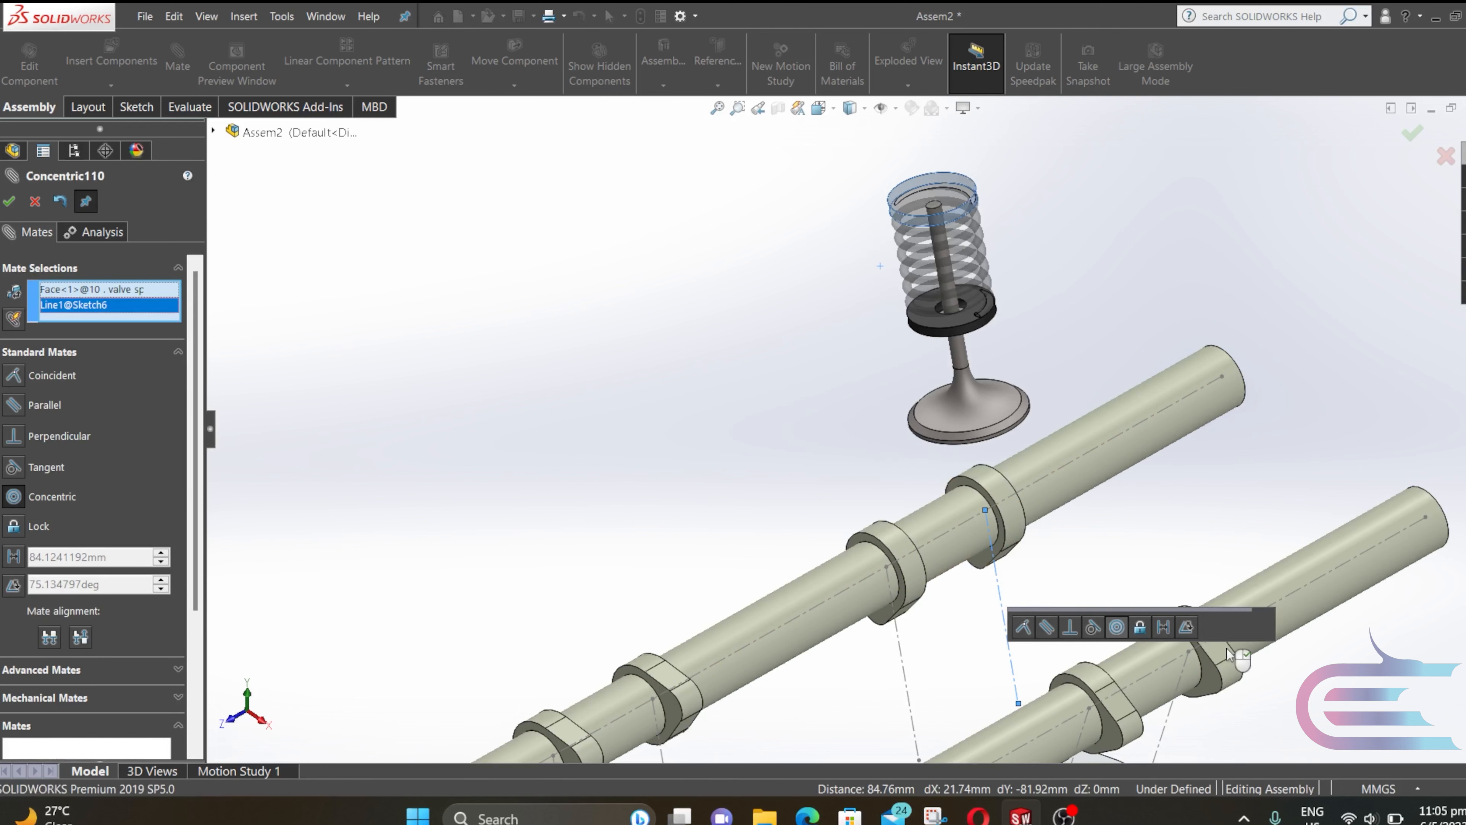
pyautogui.click(1263, 628)
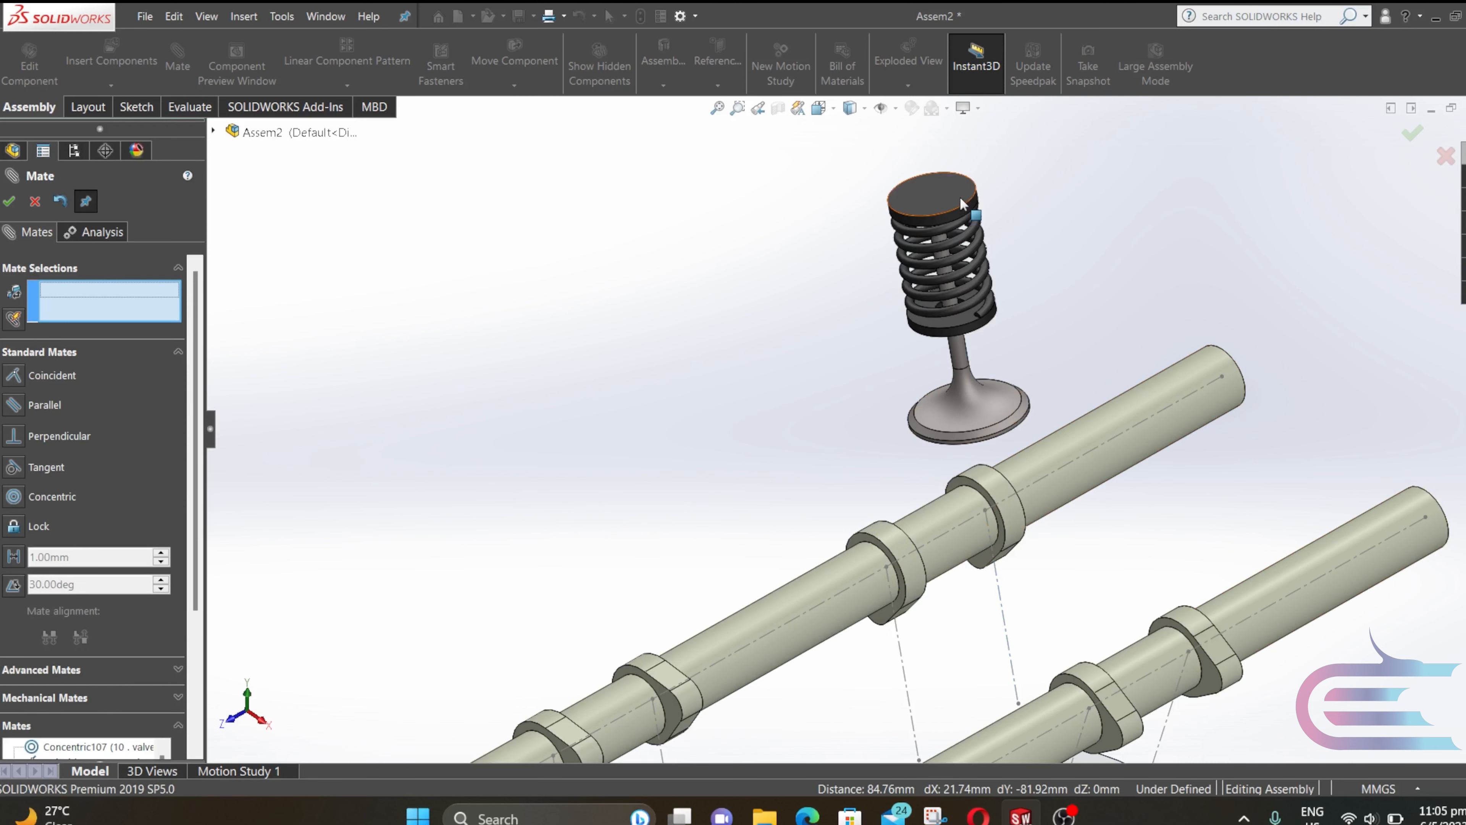
pyautogui.moveTo(961, 196); pyautogui.dragTo(1030, 623)
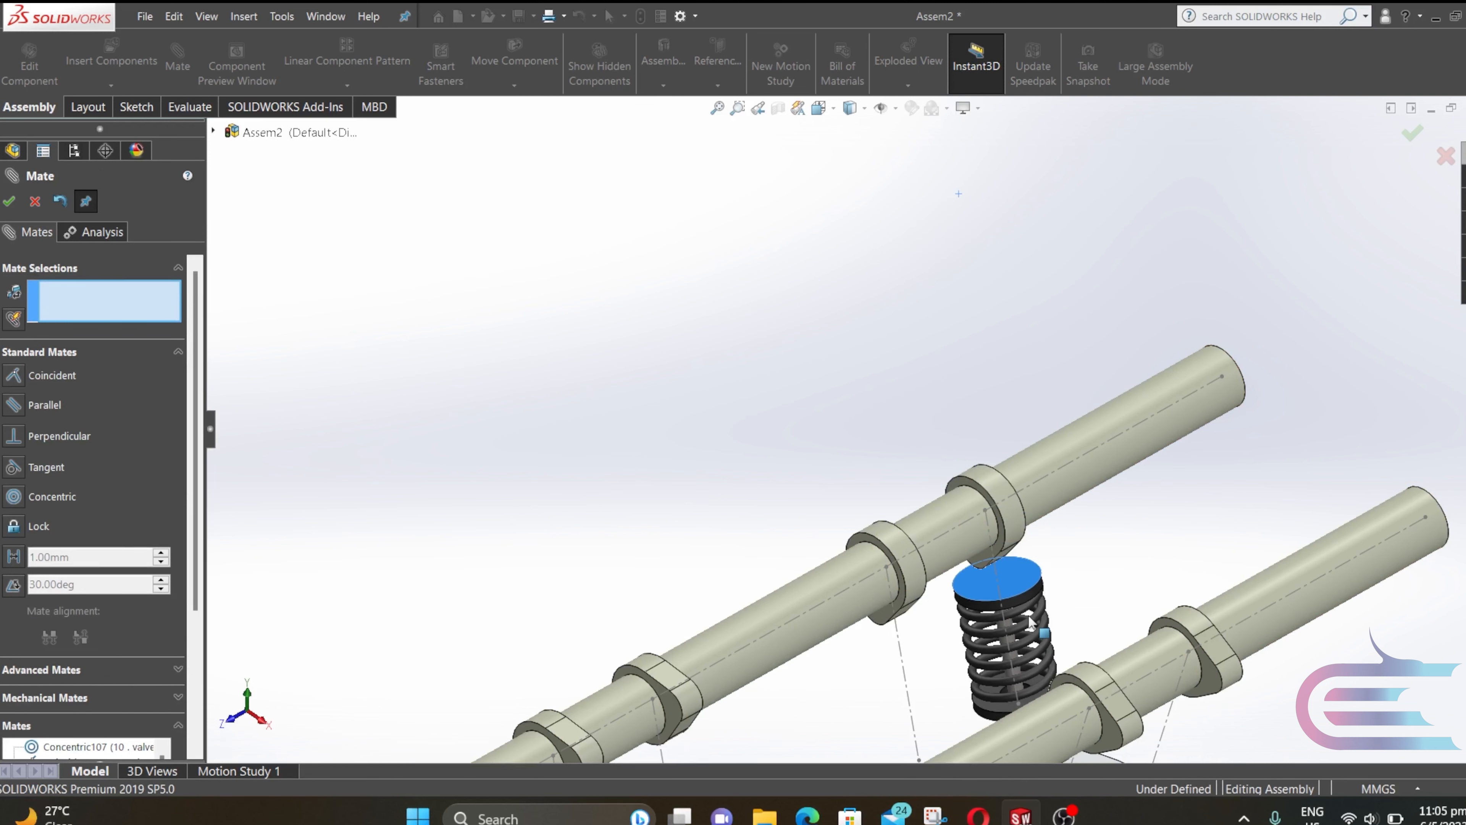
pyautogui.click(34, 200)
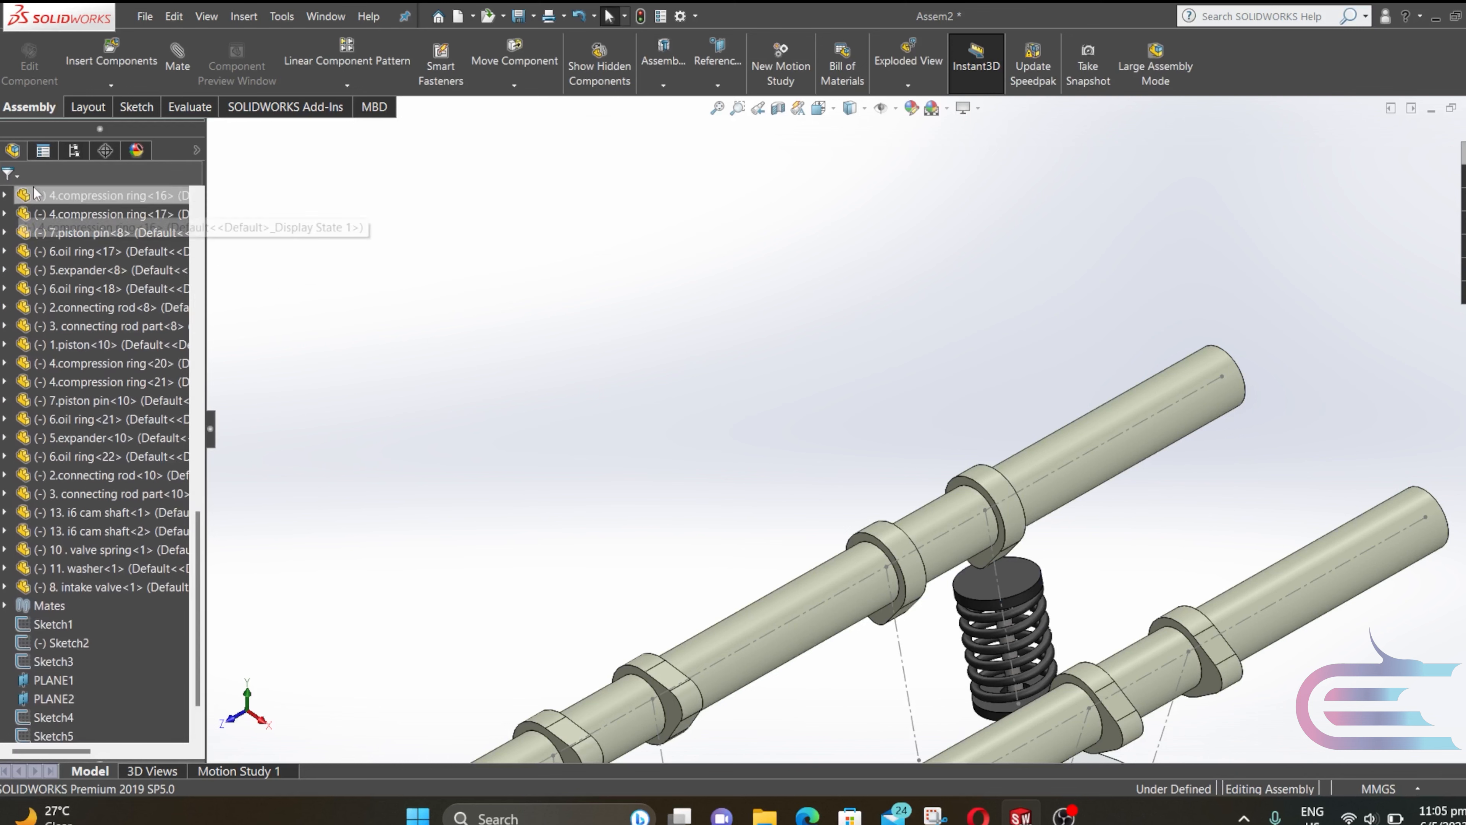
# Start Copy with Mates for the valve spring, washer and intake valve, and proceed to choosing the new mate references
pyautogui.click(113, 86)
pyautogui.click(156, 163)
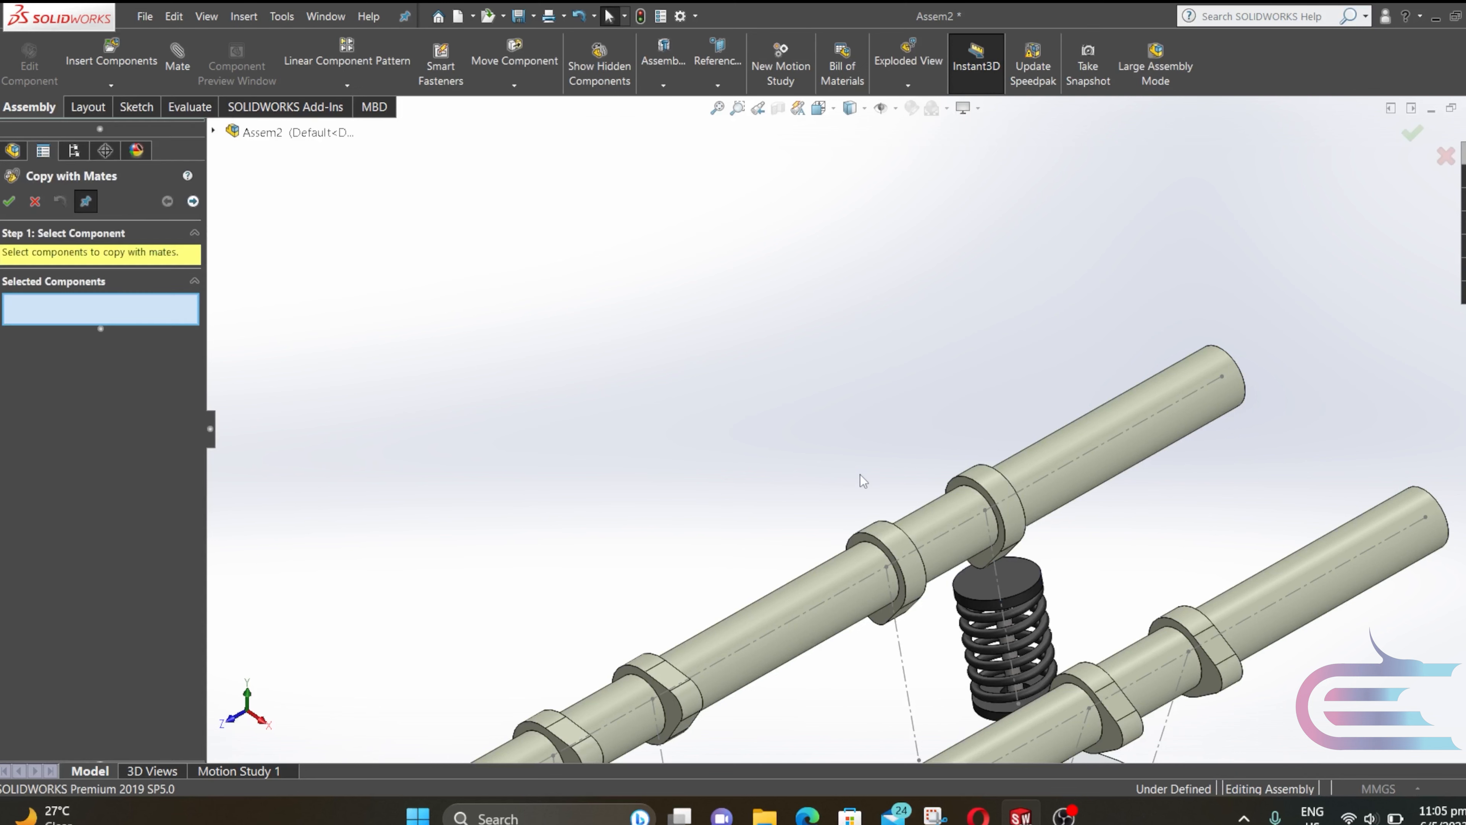
pyautogui.scroll(3, 962, 591)
pyautogui.scroll(-4, 961, 591)
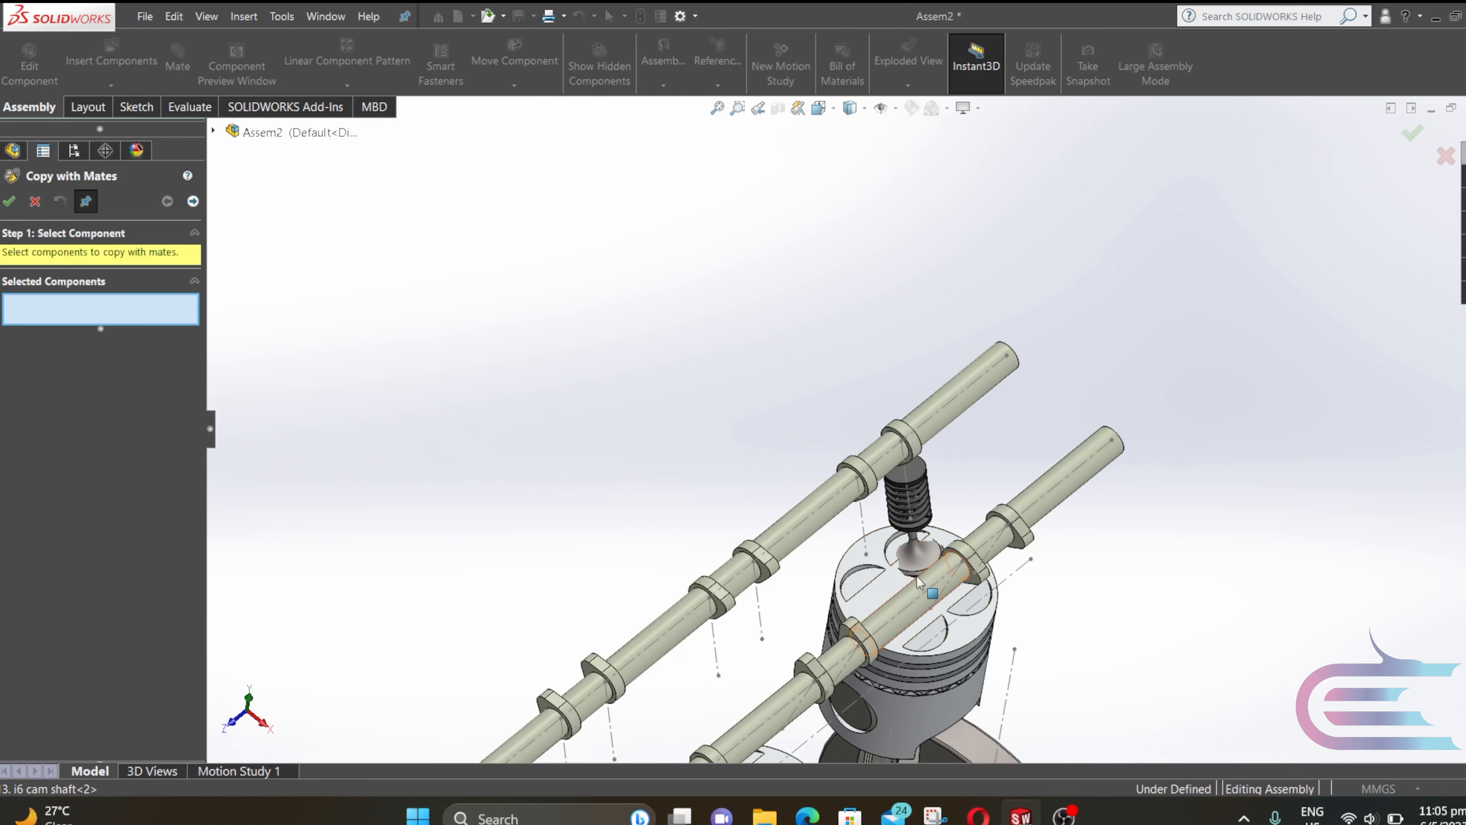
pyautogui.click(915, 412)
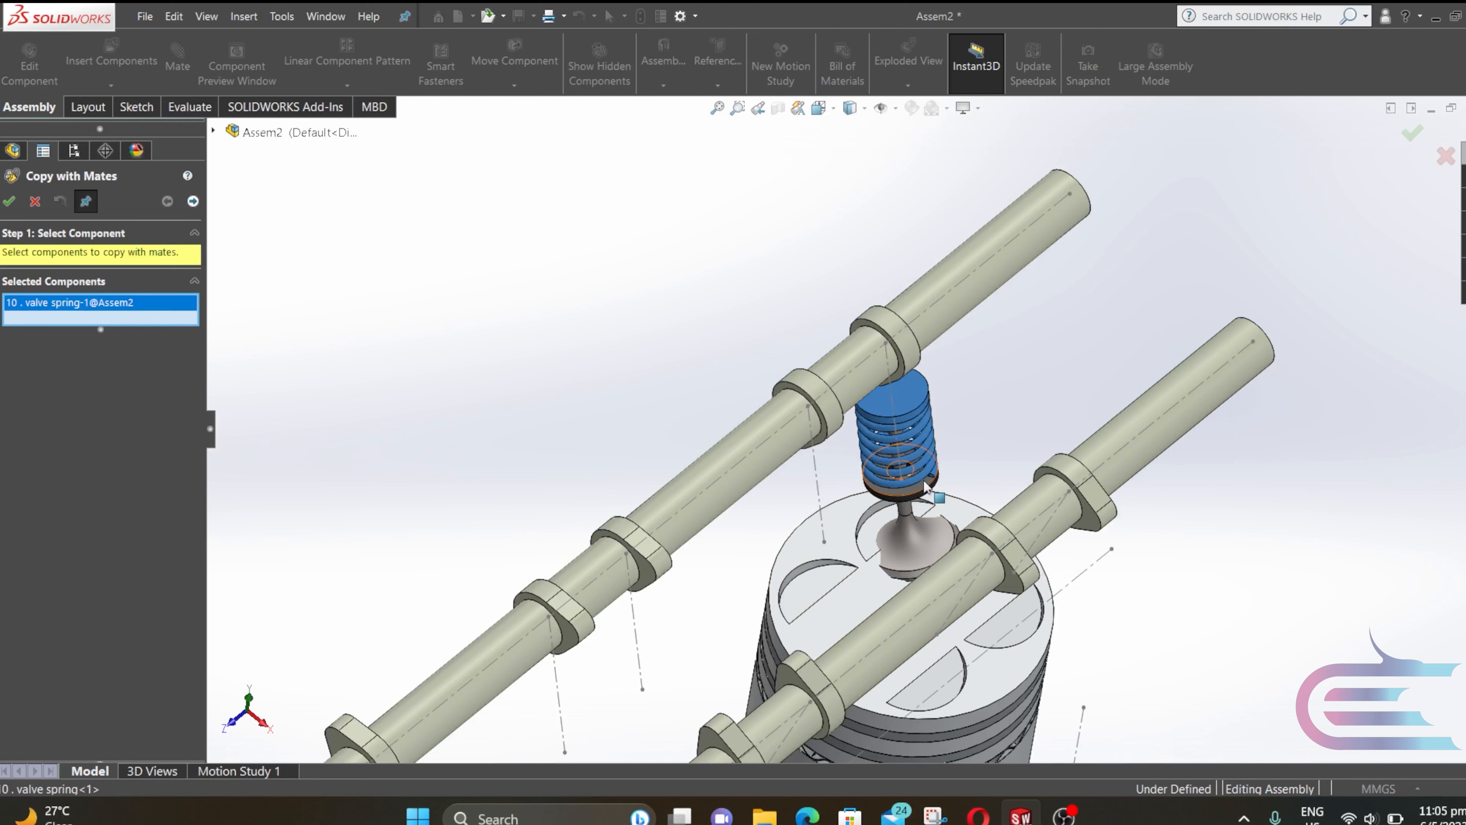
pyautogui.click(927, 491)
pyautogui.click(928, 543)
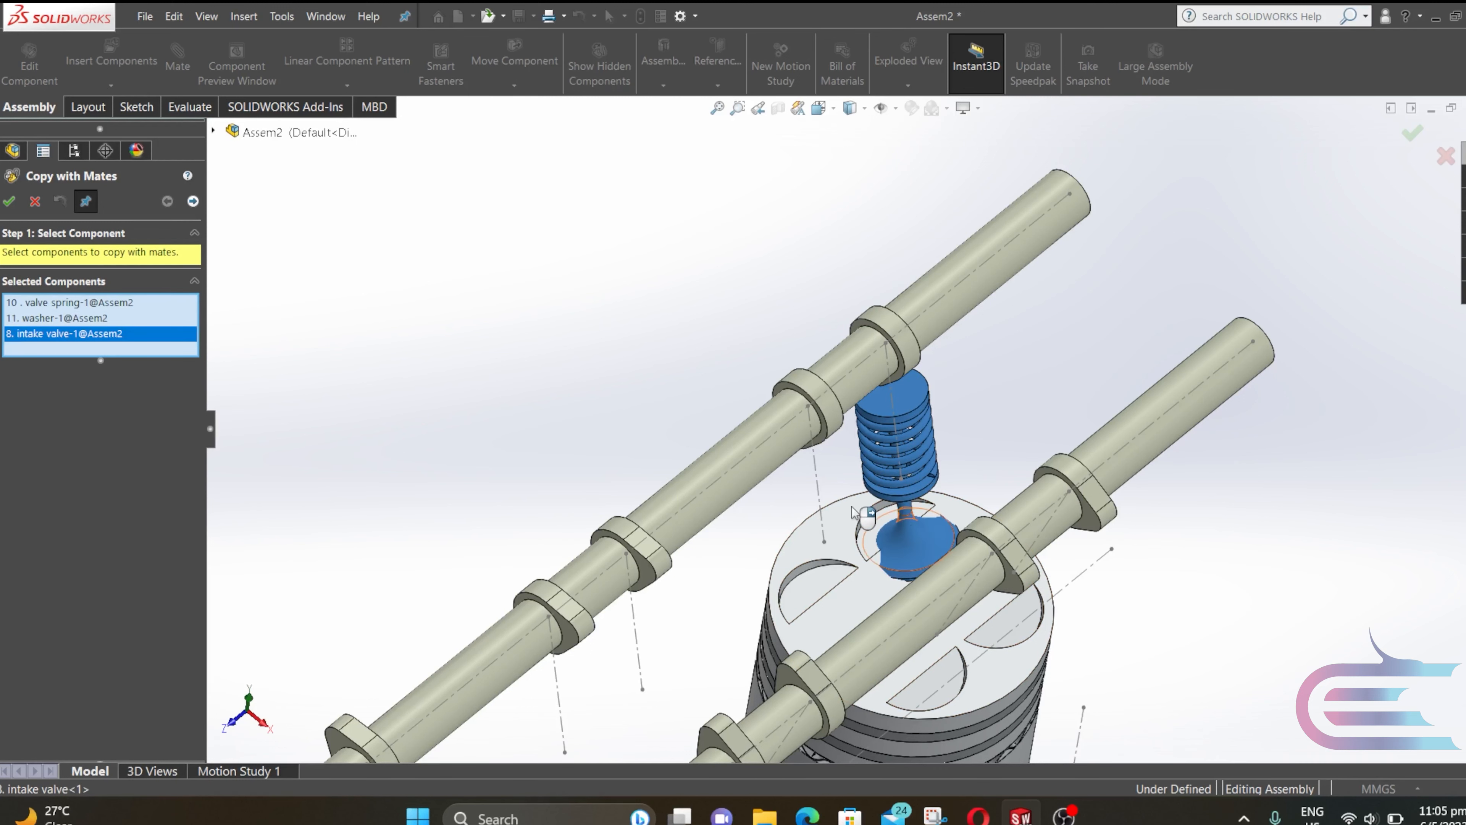
pyautogui.click(193, 201)
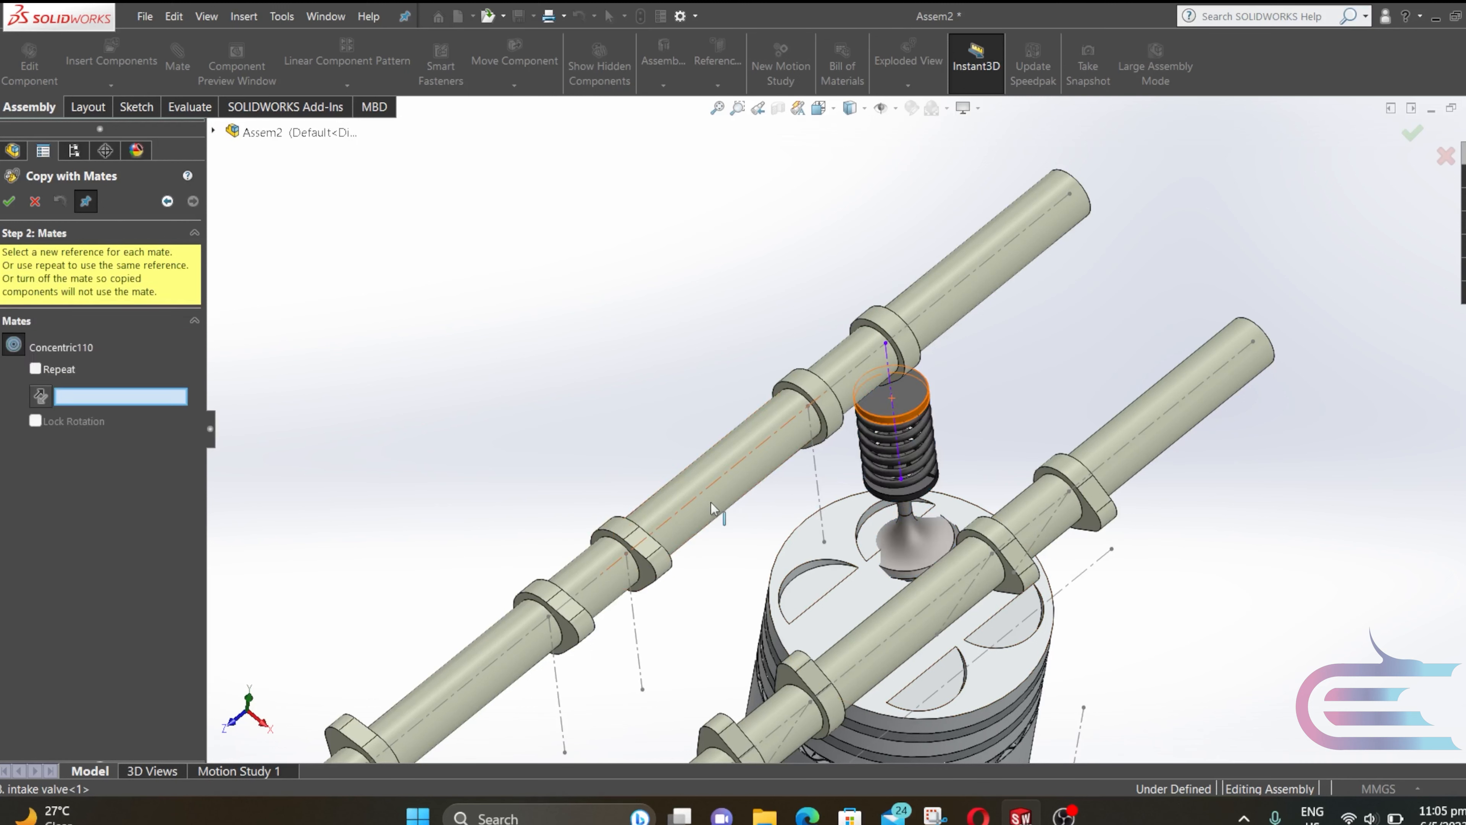
# Place copies of the valve assembly on the centerlines of the second, third and fourth lobes, counted from the camshaft's far end
pyautogui.click(813, 463)
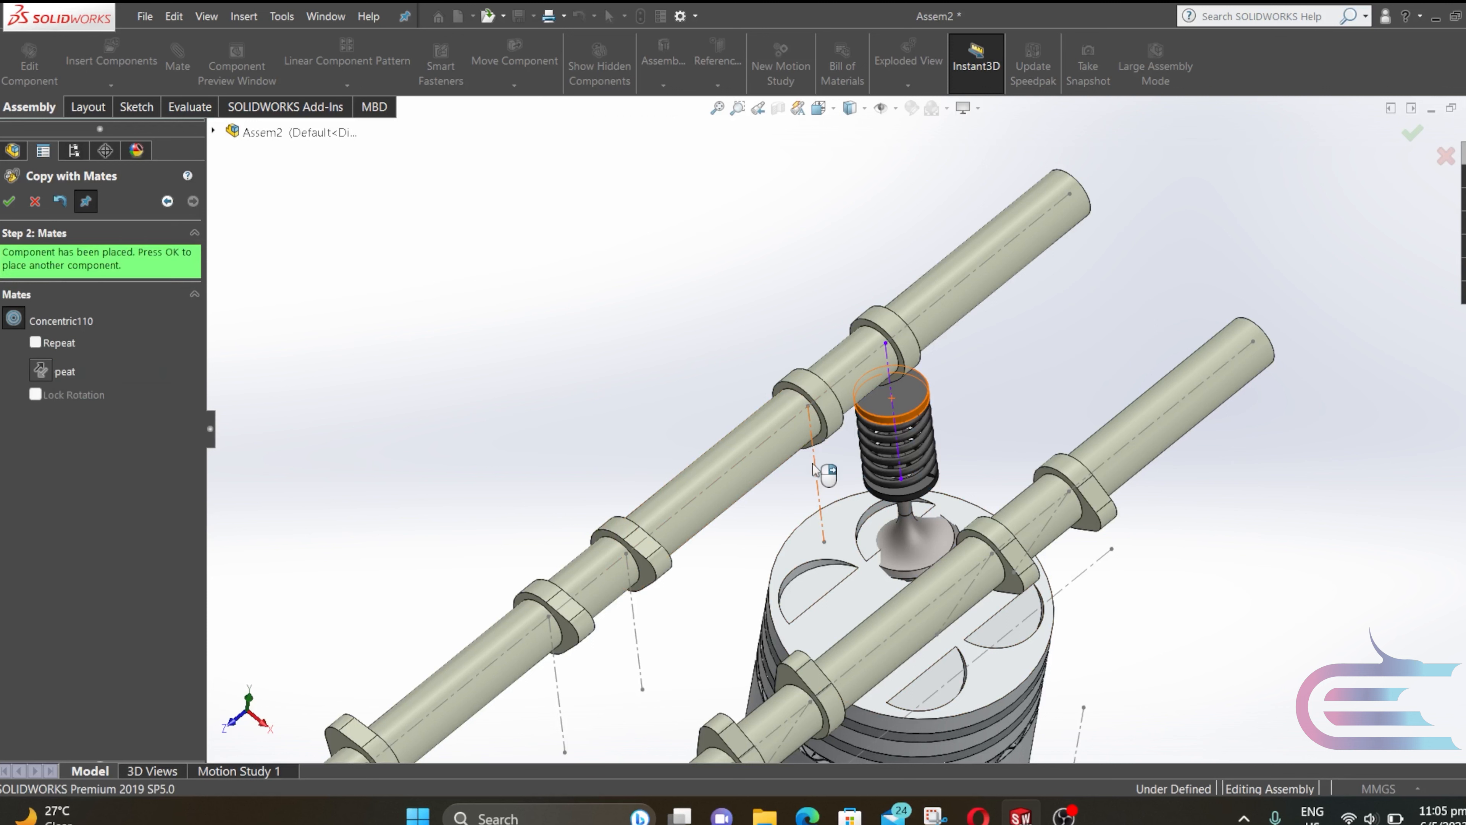
pyautogui.rightClick(809, 484)
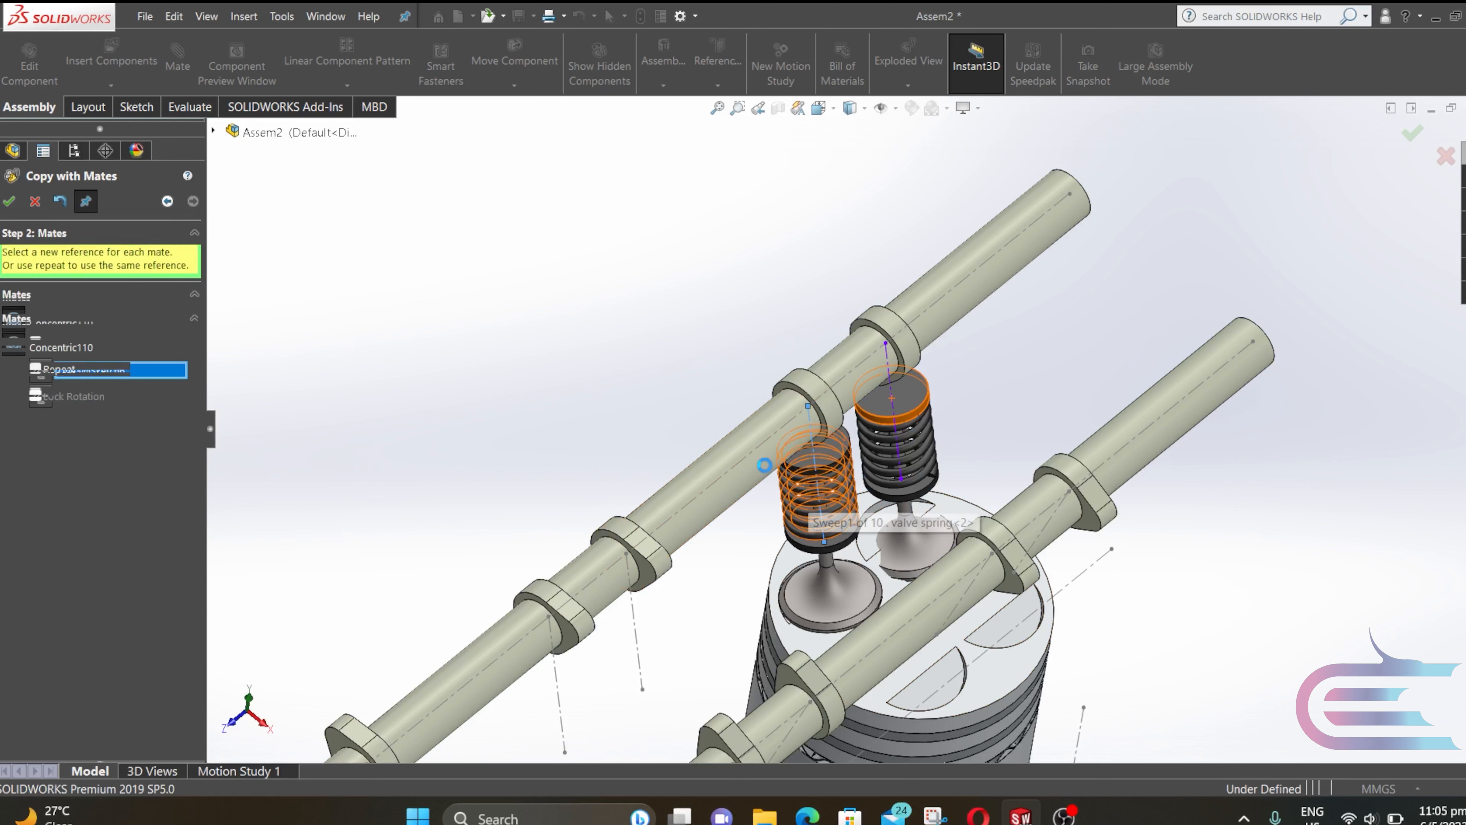
pyautogui.click(636, 633)
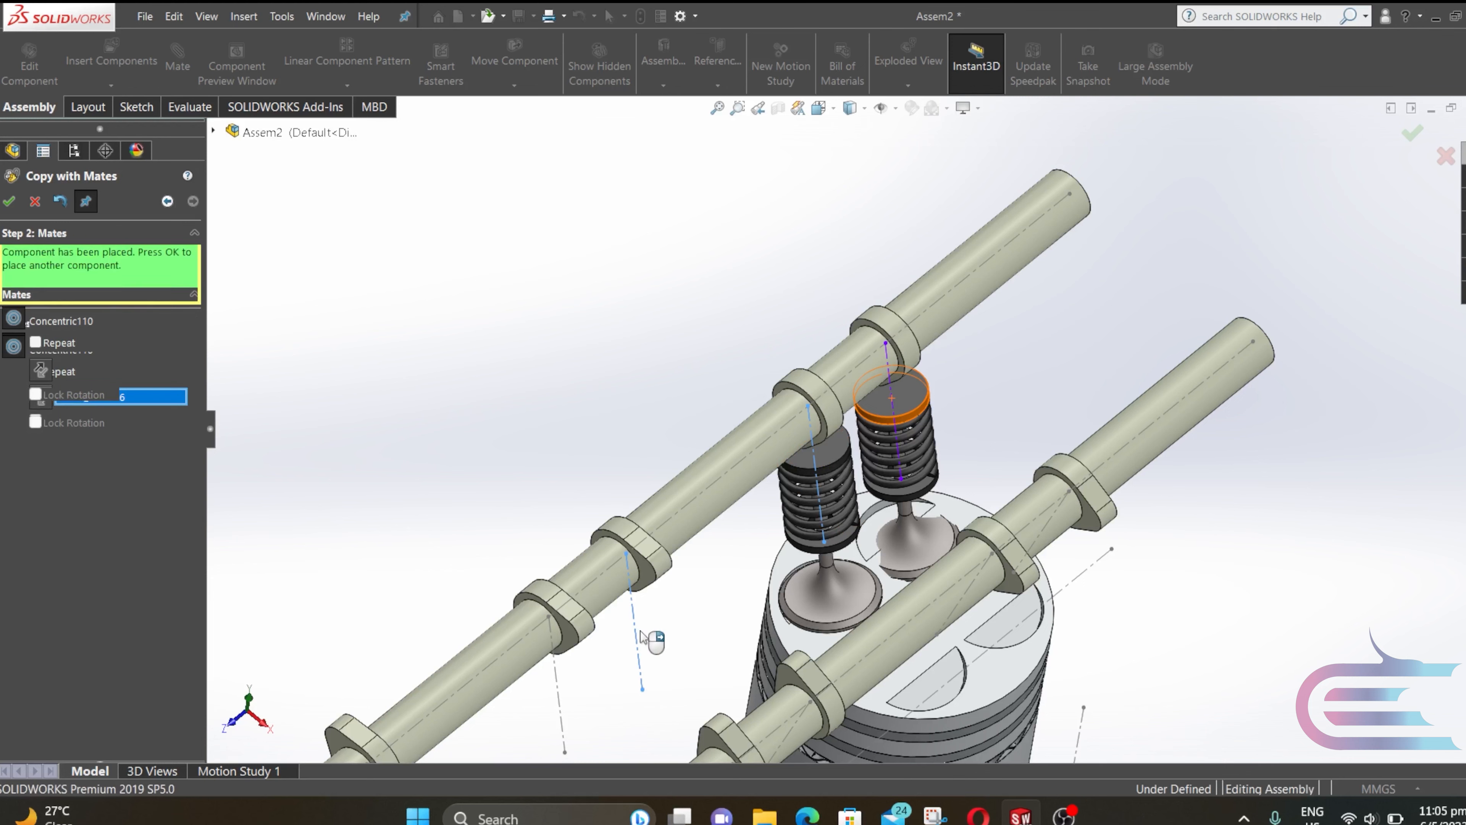
pyautogui.rightClick(558, 696)
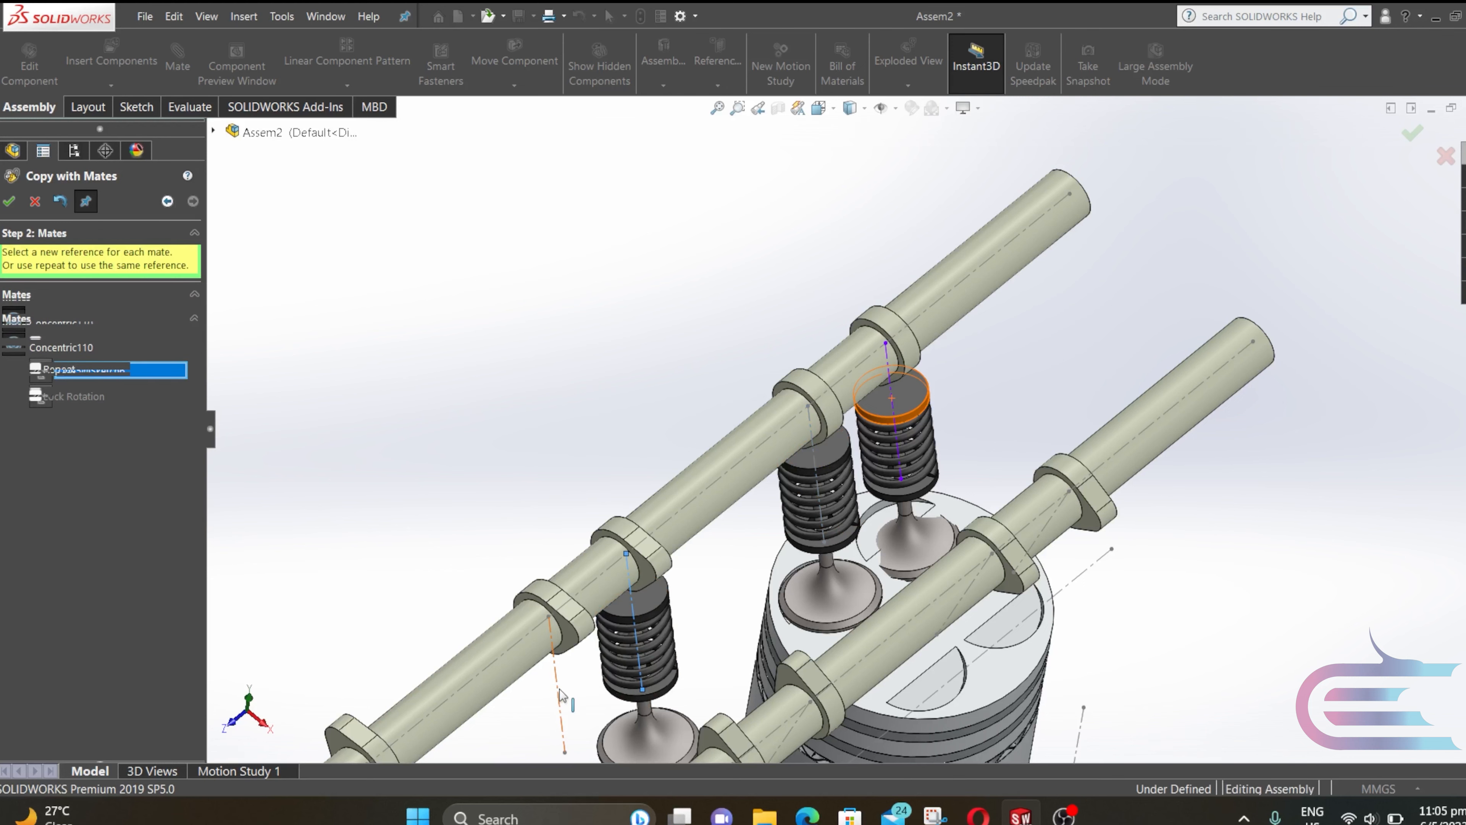
pyautogui.click(559, 693)
pyautogui.scroll(5, 558, 694)
pyautogui.scroll(-5, 777, 598)
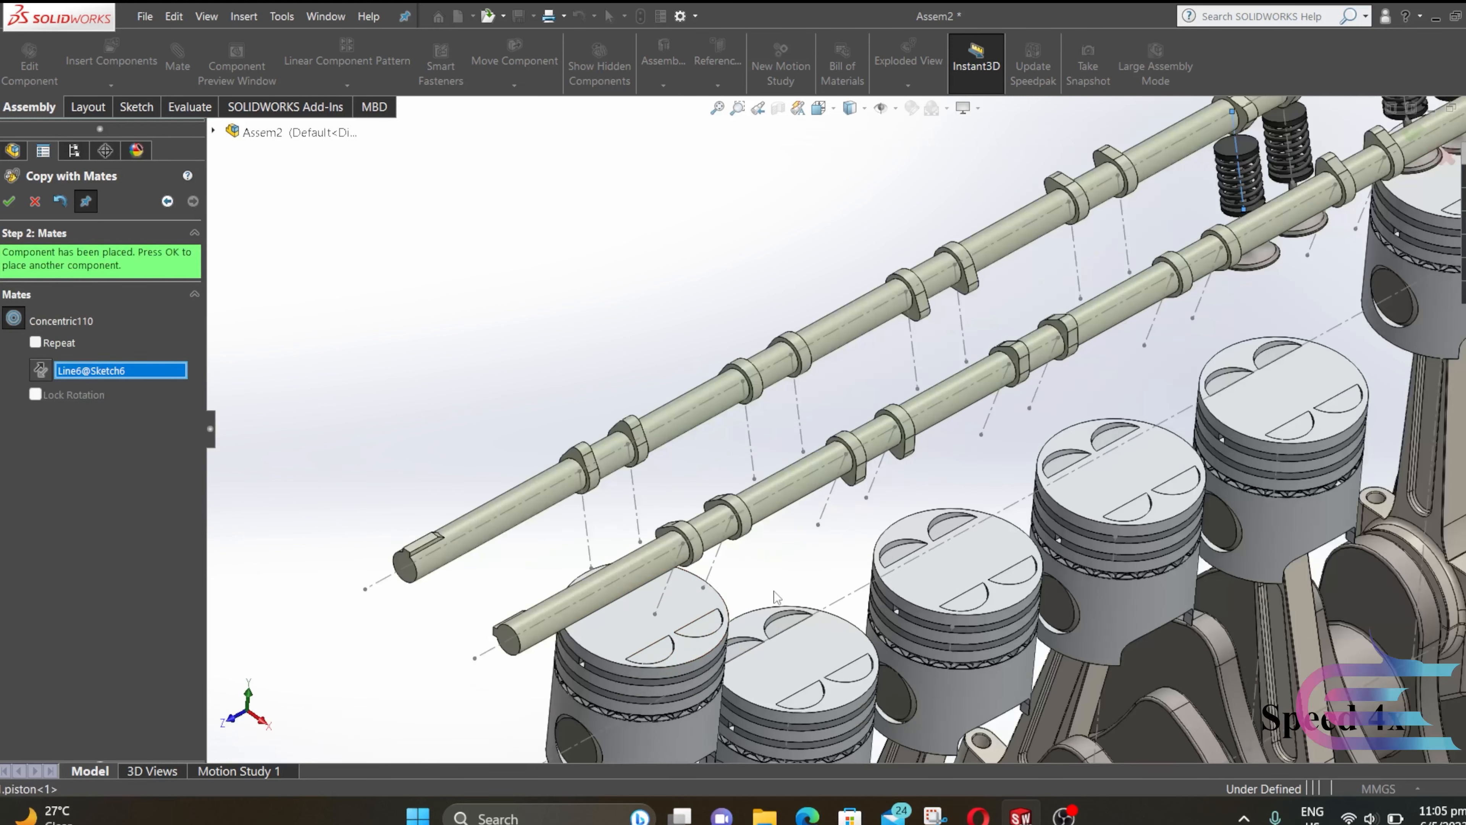
pyautogui.rightClick(776, 598)
# Place copies of the valve assembly on the centerlines of the same camshaft's fifth to eighth lobes
pyautogui.click(1128, 256)
pyautogui.rightClick(1125, 257)
pyautogui.click(1078, 268)
pyautogui.rightClick(1077, 270)
pyautogui.click(962, 322)
pyautogui.rightClick(960, 323)
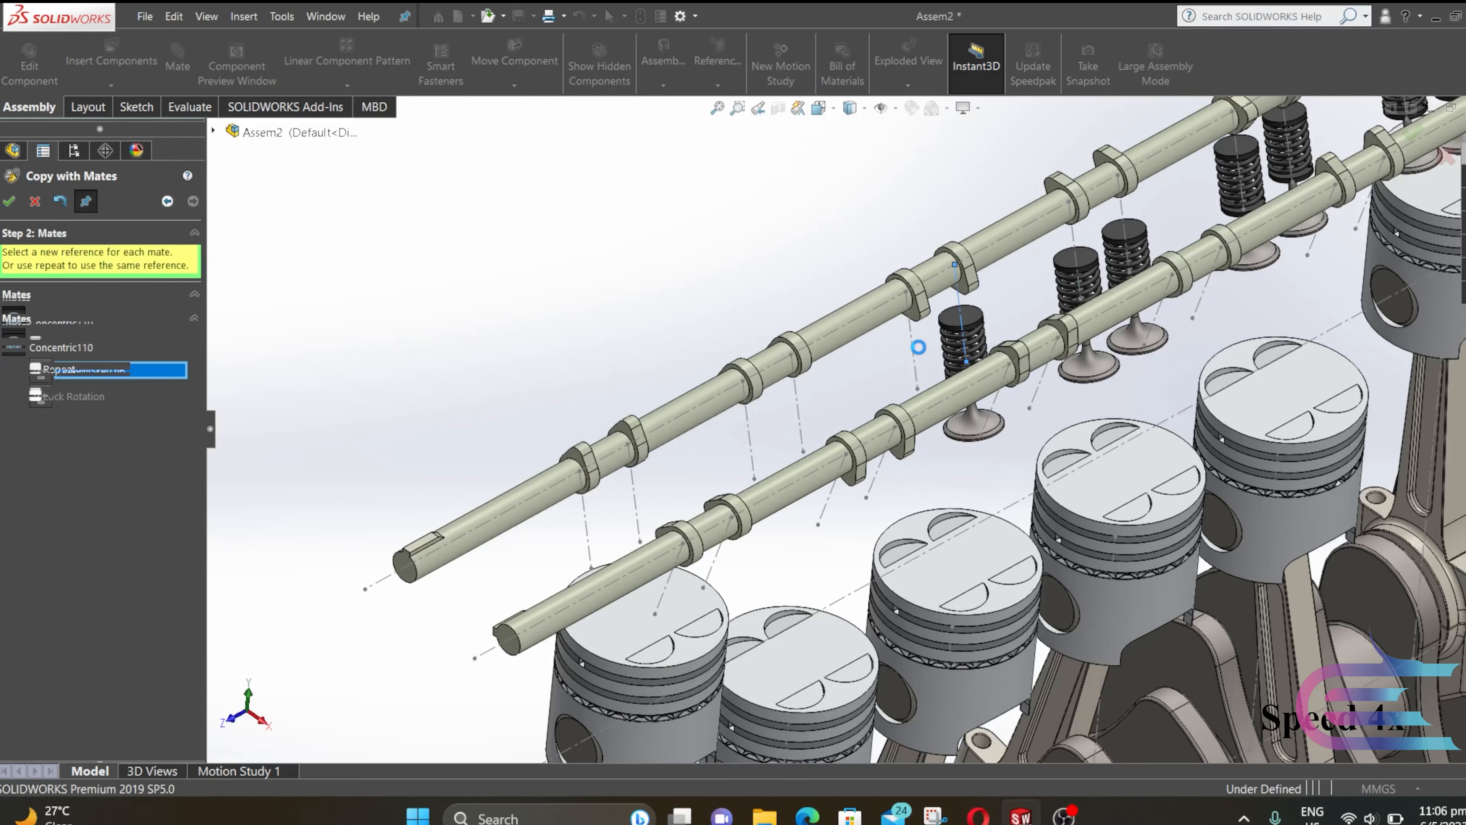
pyautogui.click(918, 347)
pyautogui.rightClick(919, 347)
# Place copies of the valve assembly on the centerlines of the ninth to twelfth lobes and finish copying with mates
pyautogui.rightClick(798, 412)
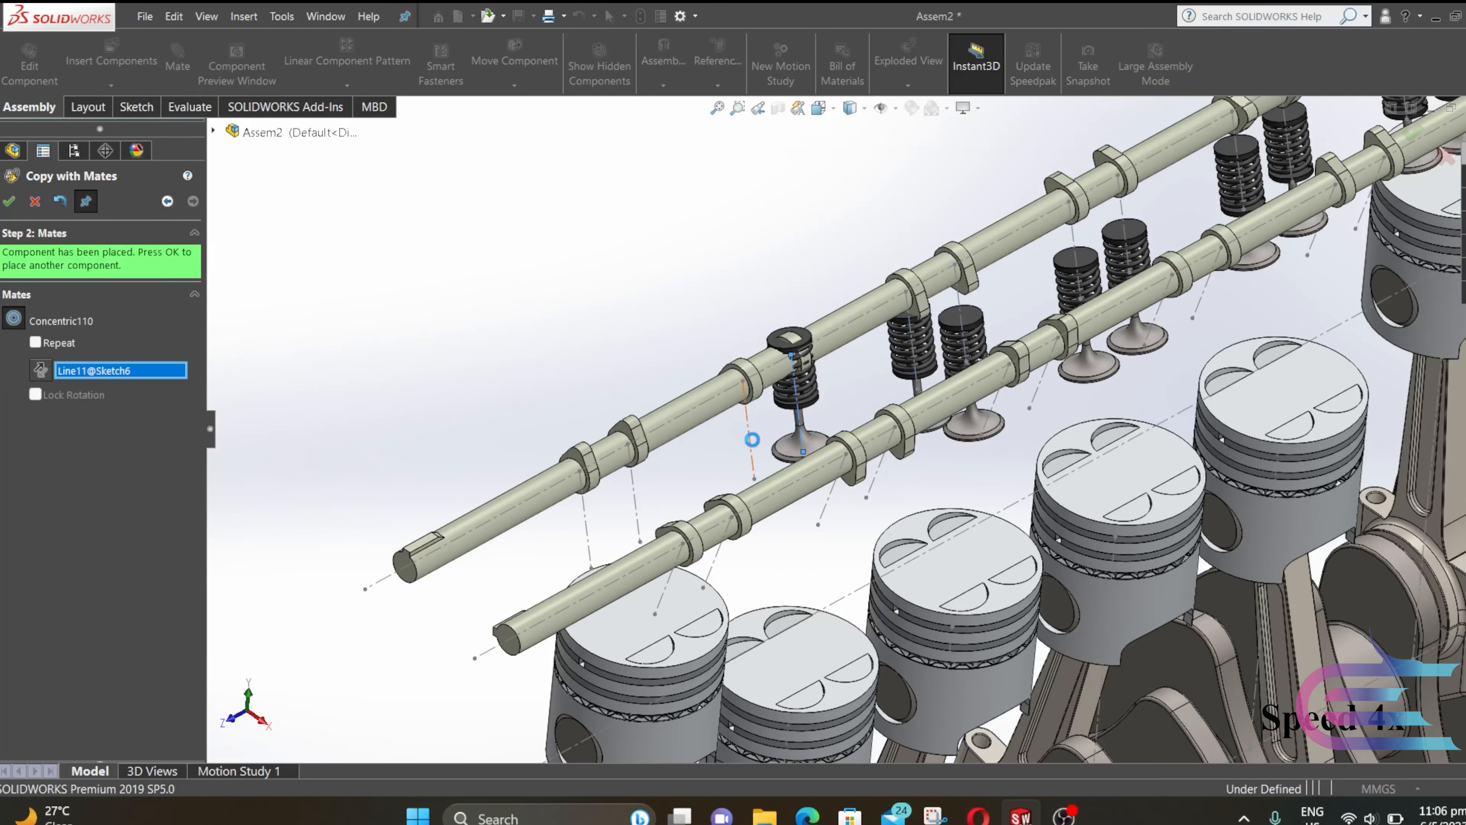
pyautogui.click(750, 436)
pyautogui.rightClick(751, 436)
pyautogui.click(629, 485)
pyautogui.rightClick(592, 524)
pyautogui.click(587, 525)
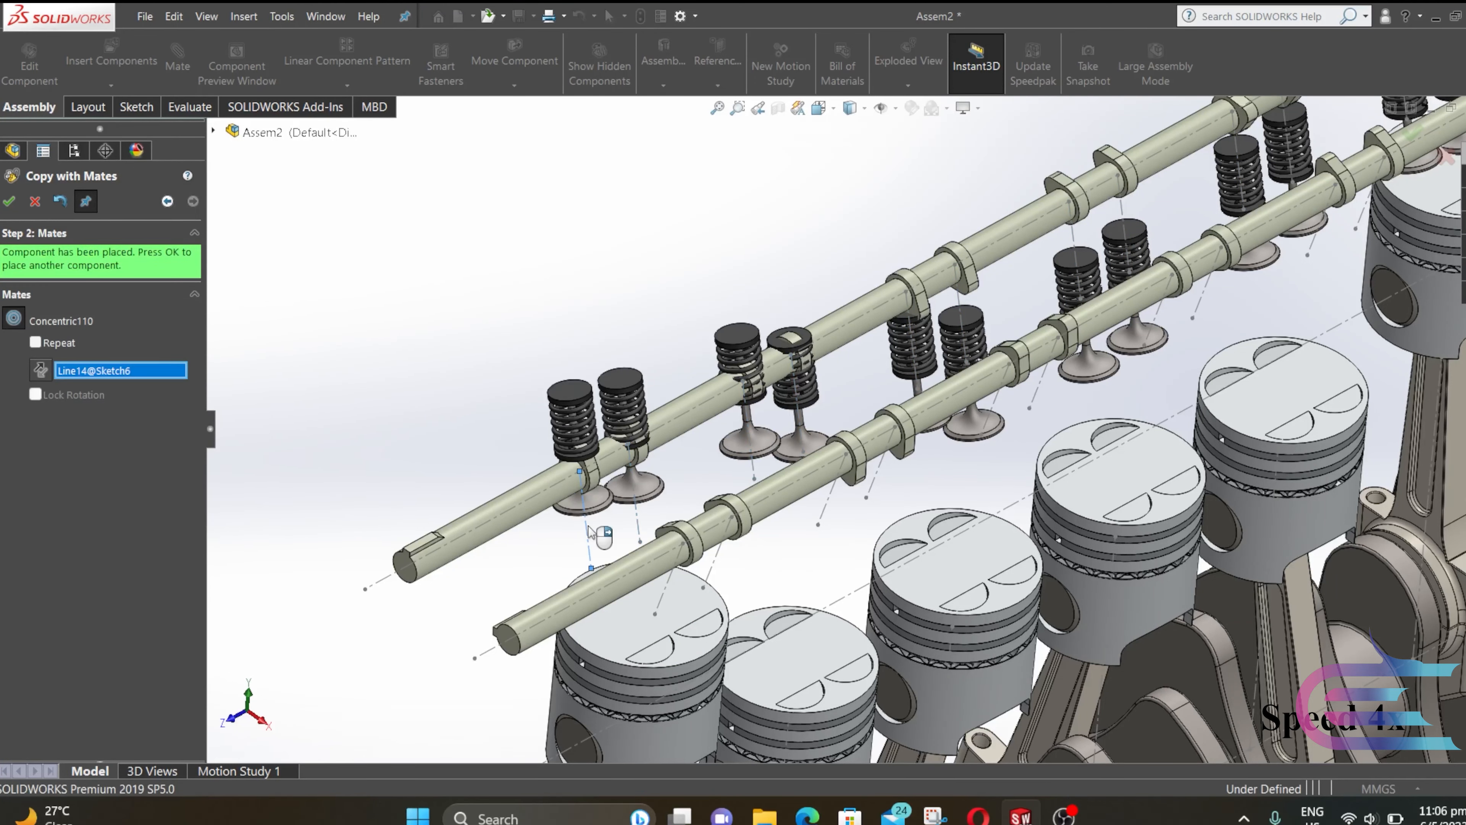
pyautogui.rightClick(588, 525)
pyautogui.click(36, 202)
# Slide the copied valve assemblies along their centerlines so that each spring cap sits just below its cam lobe
pyautogui.moveTo(580, 425); pyautogui.dragTo(593, 538)
pyautogui.moveTo(640, 438); pyautogui.dragTo(648, 506)
pyautogui.moveTo(745, 335); pyautogui.dragTo(809, 486)
pyautogui.moveTo(926, 341); pyautogui.dragTo(930, 365)
pyautogui.moveTo(976, 318); pyautogui.dragTo(974, 304)
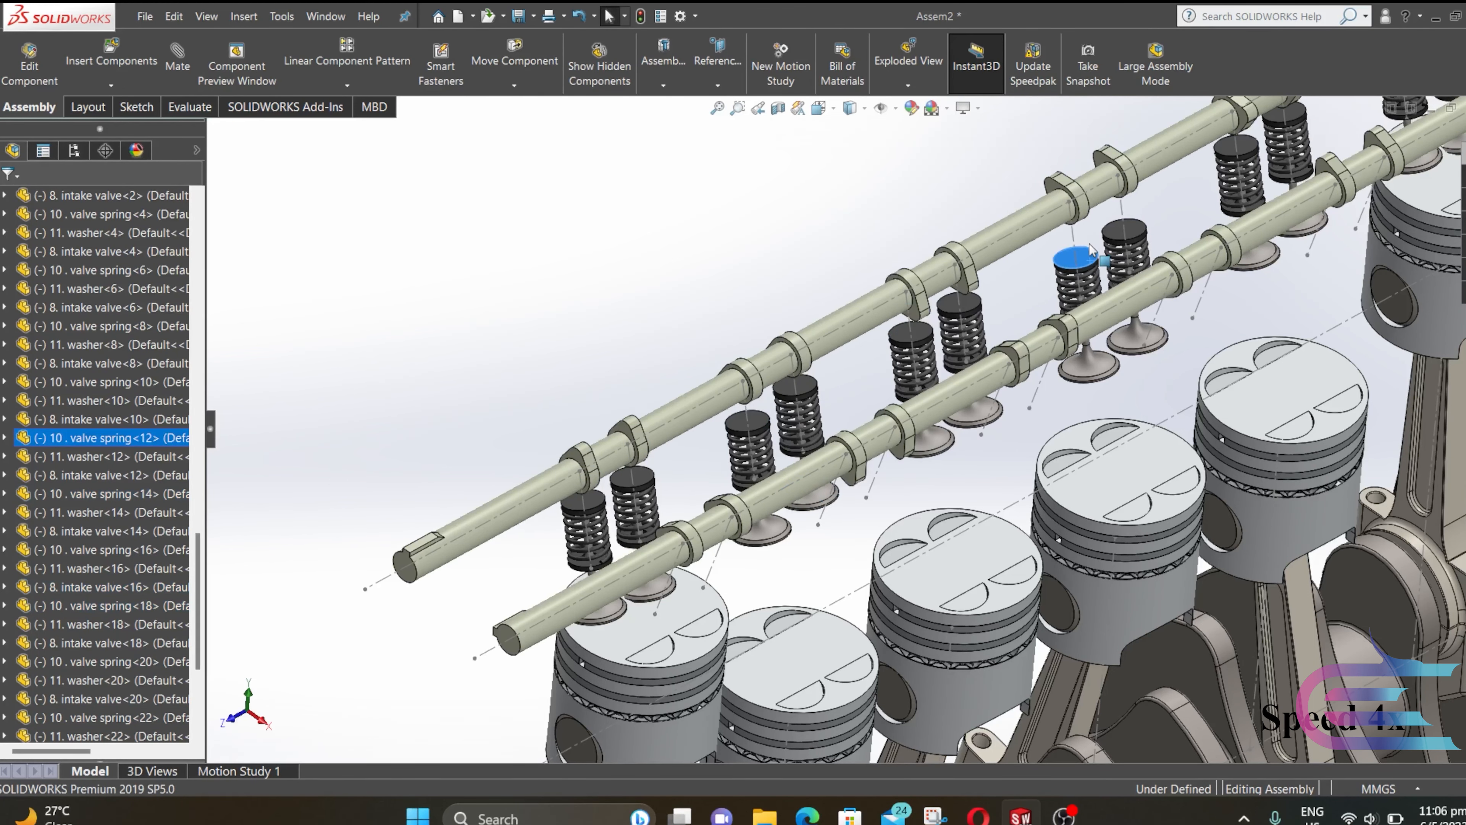
pyautogui.moveTo(1087, 260); pyautogui.dragTo(1082, 232)
pyautogui.moveTo(1135, 240); pyautogui.dragTo(1131, 223)
# Add a cam mate with the lobe nearest the camshaft's keyed end as path and the top face of the spring cap below as follower
pyautogui.scroll(2, 1134, 223)
pyautogui.moveTo(855, 355); pyautogui.dragTo(838, 341, button='middle')
pyautogui.scroll(-5, 696, 482)
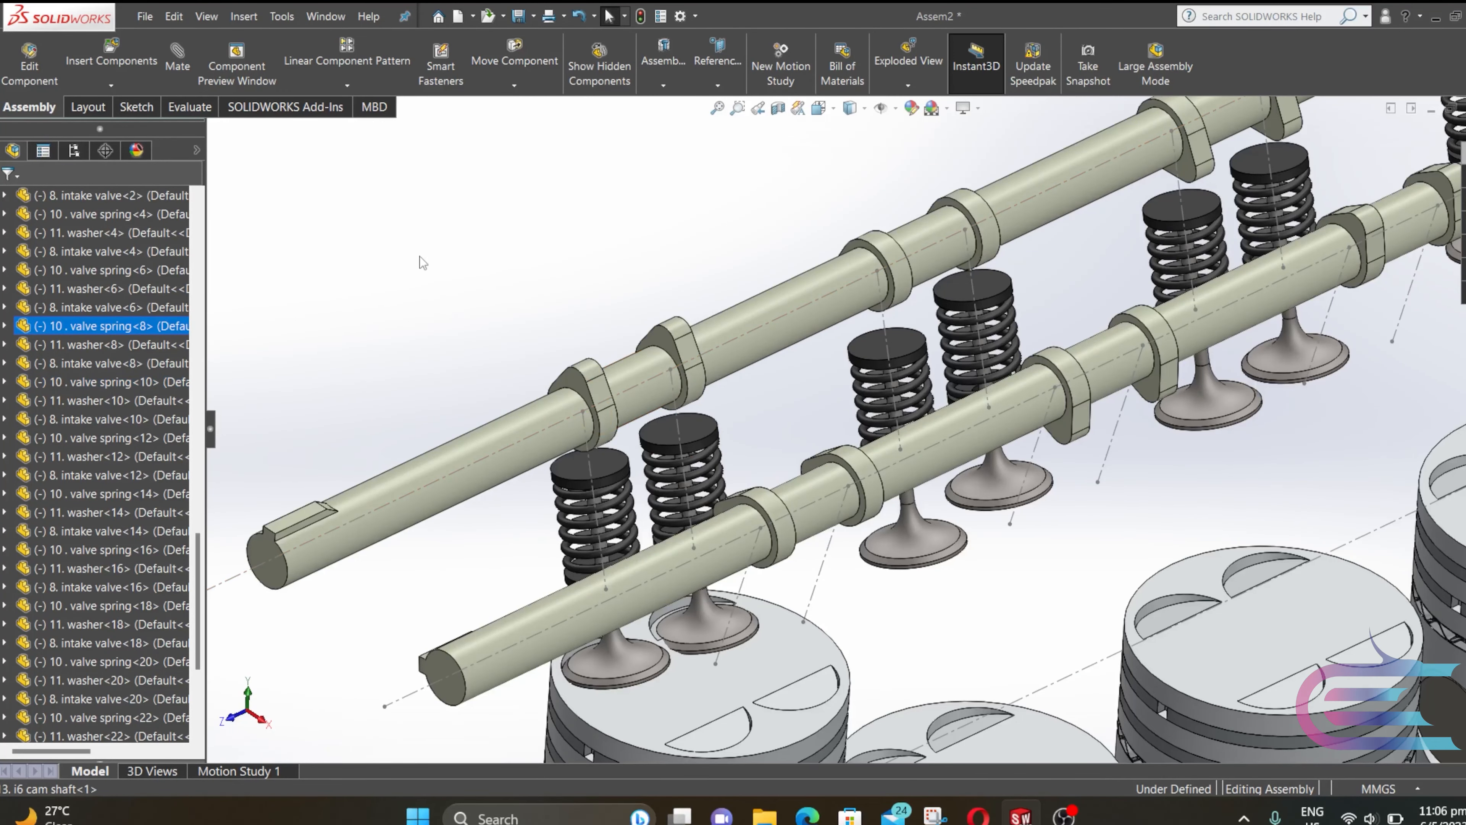
pyautogui.click(184, 52)
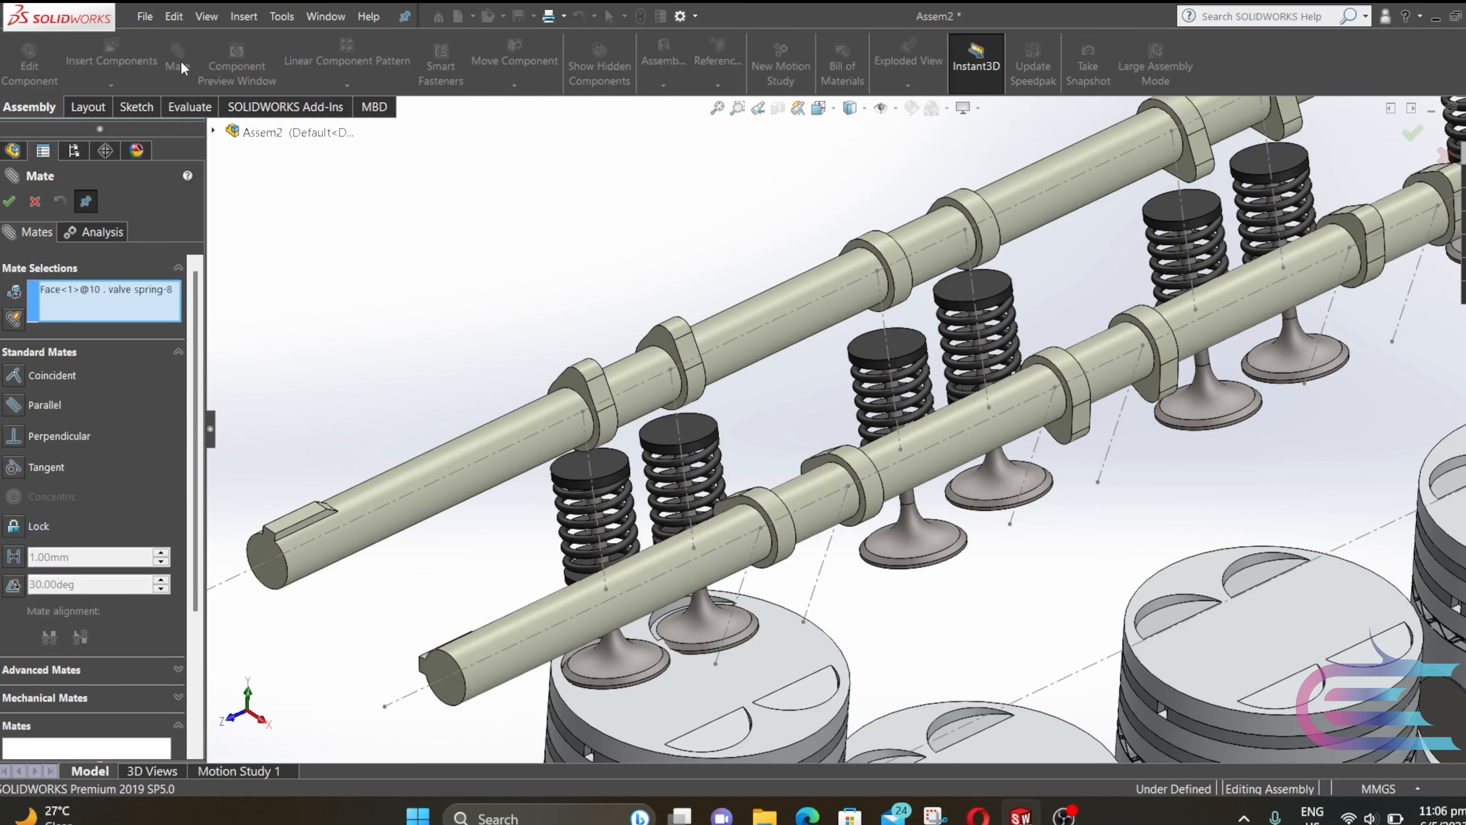
pyautogui.click(112, 698)
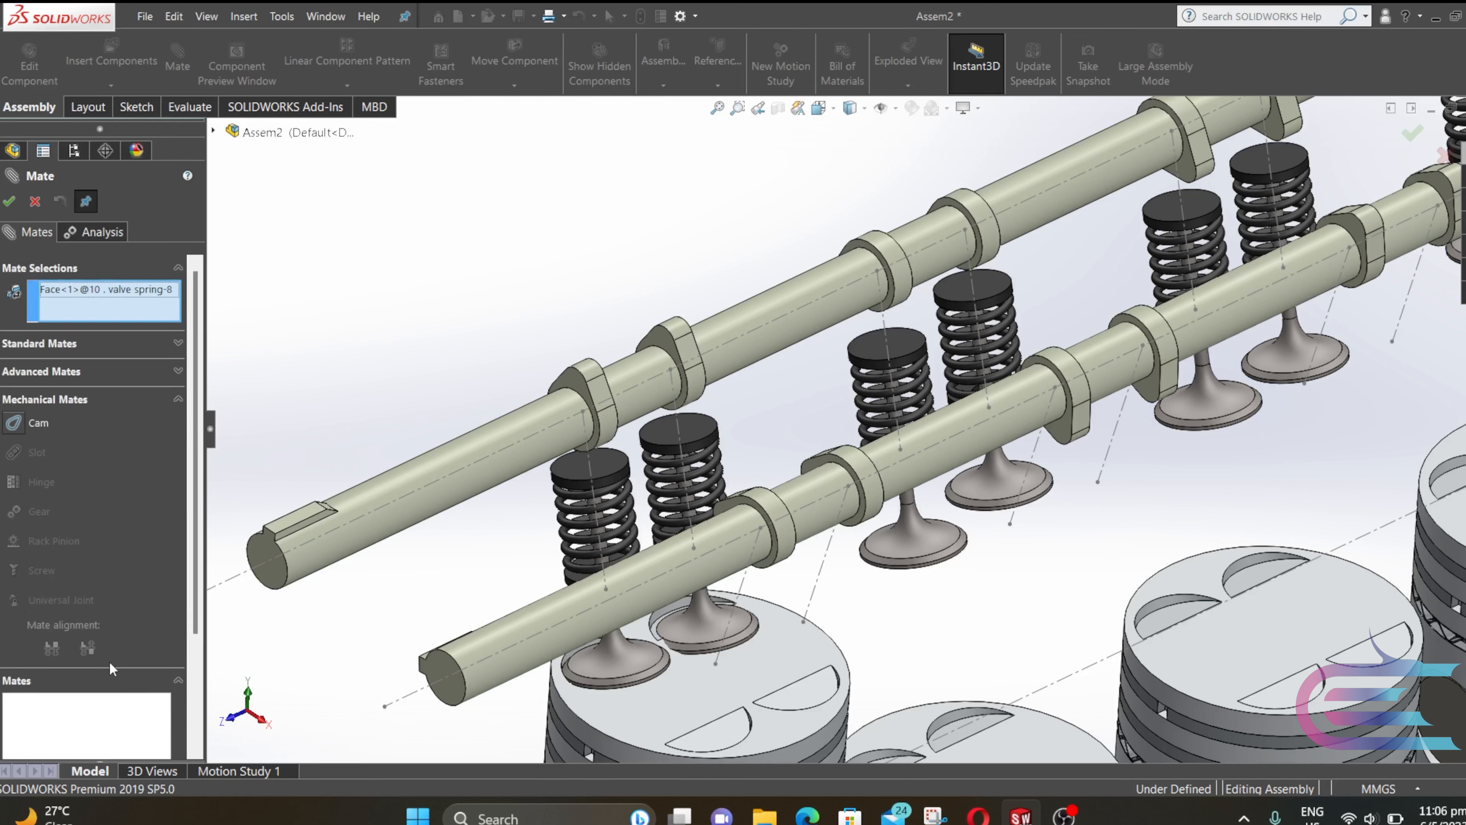
pyautogui.click(14, 423)
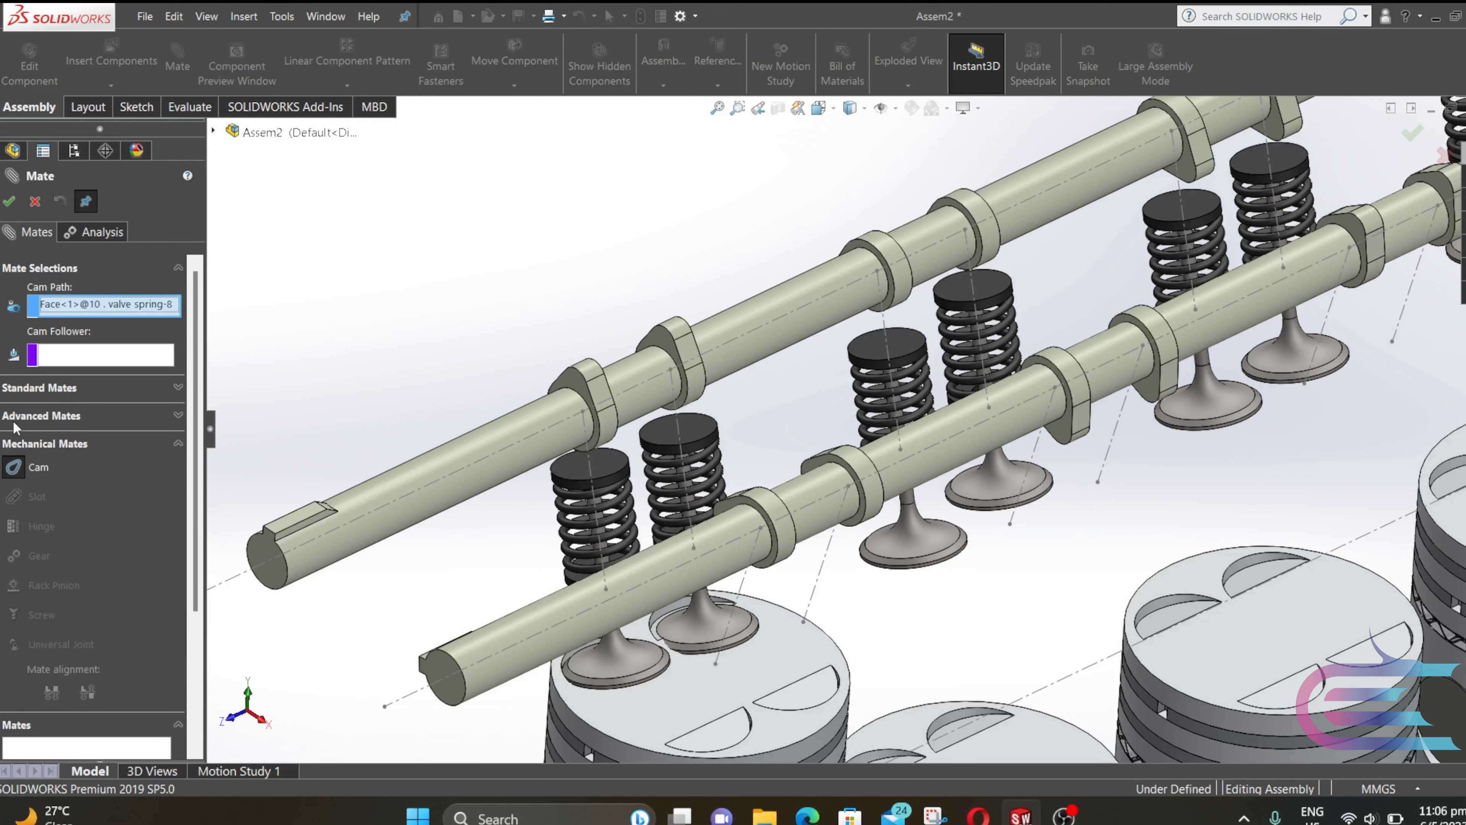
pyautogui.rightClick(129, 308)
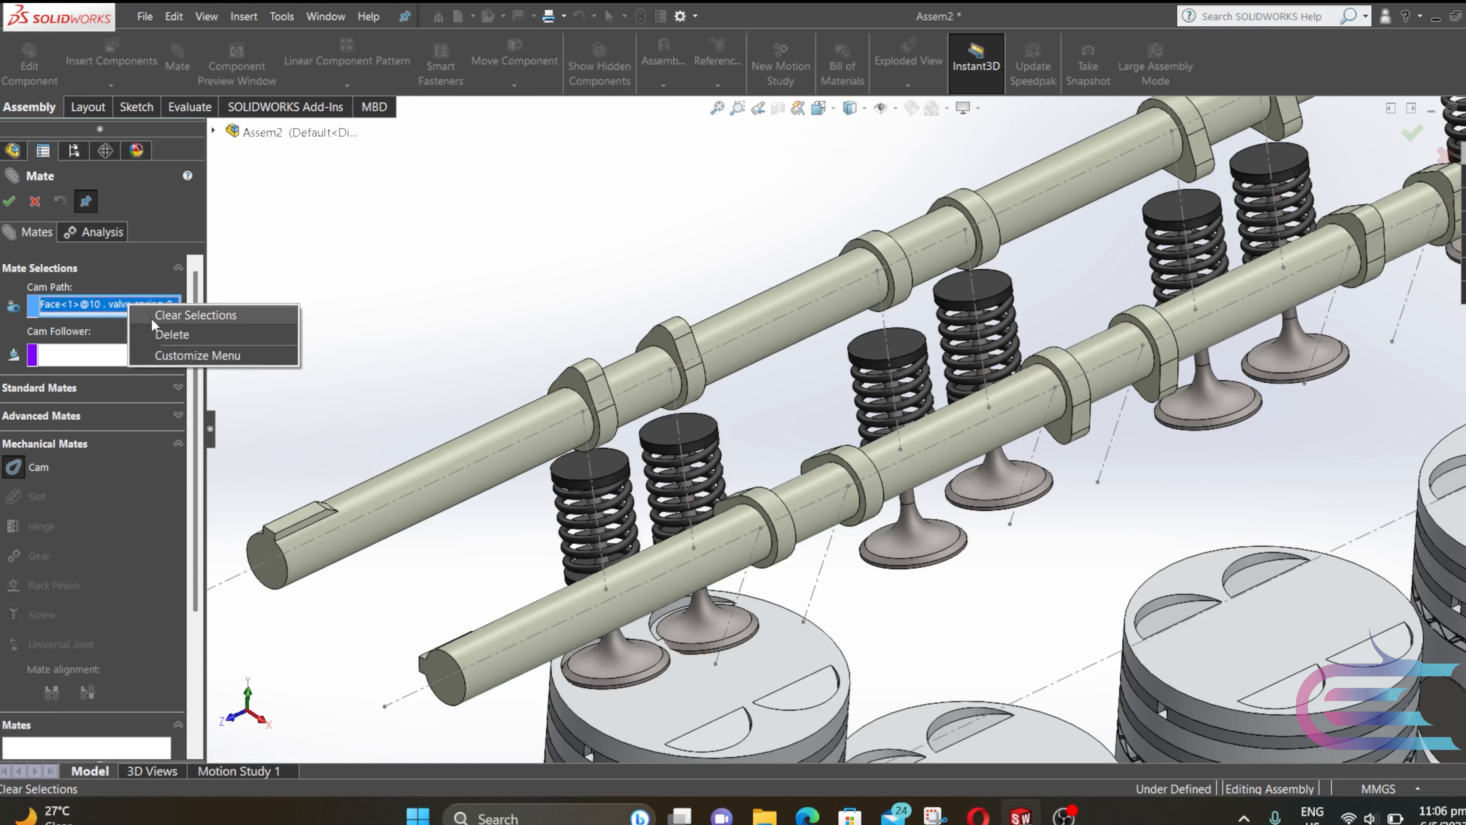
pyautogui.click(173, 336)
pyautogui.click(595, 369)
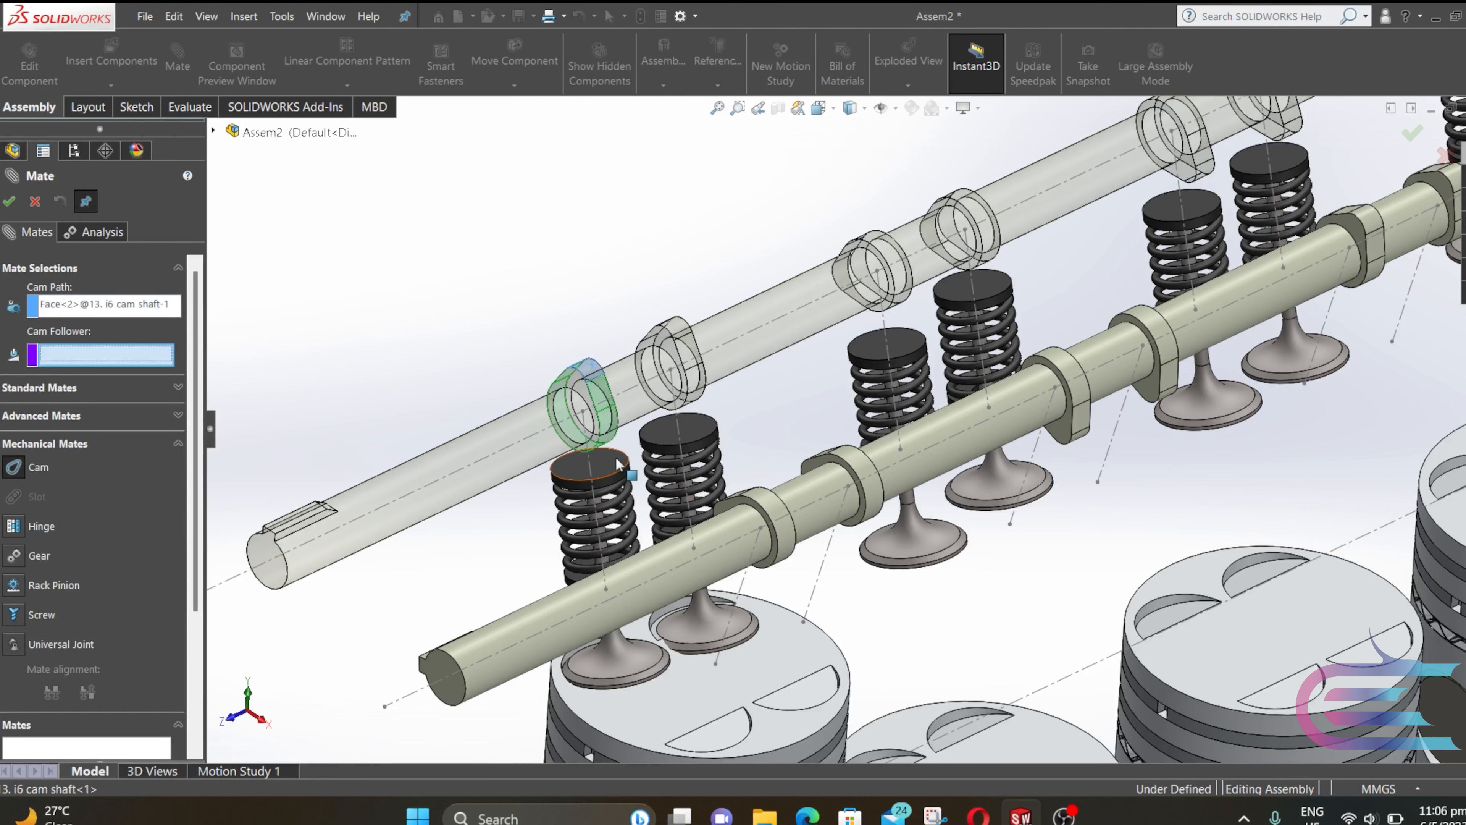
pyautogui.press('Return')
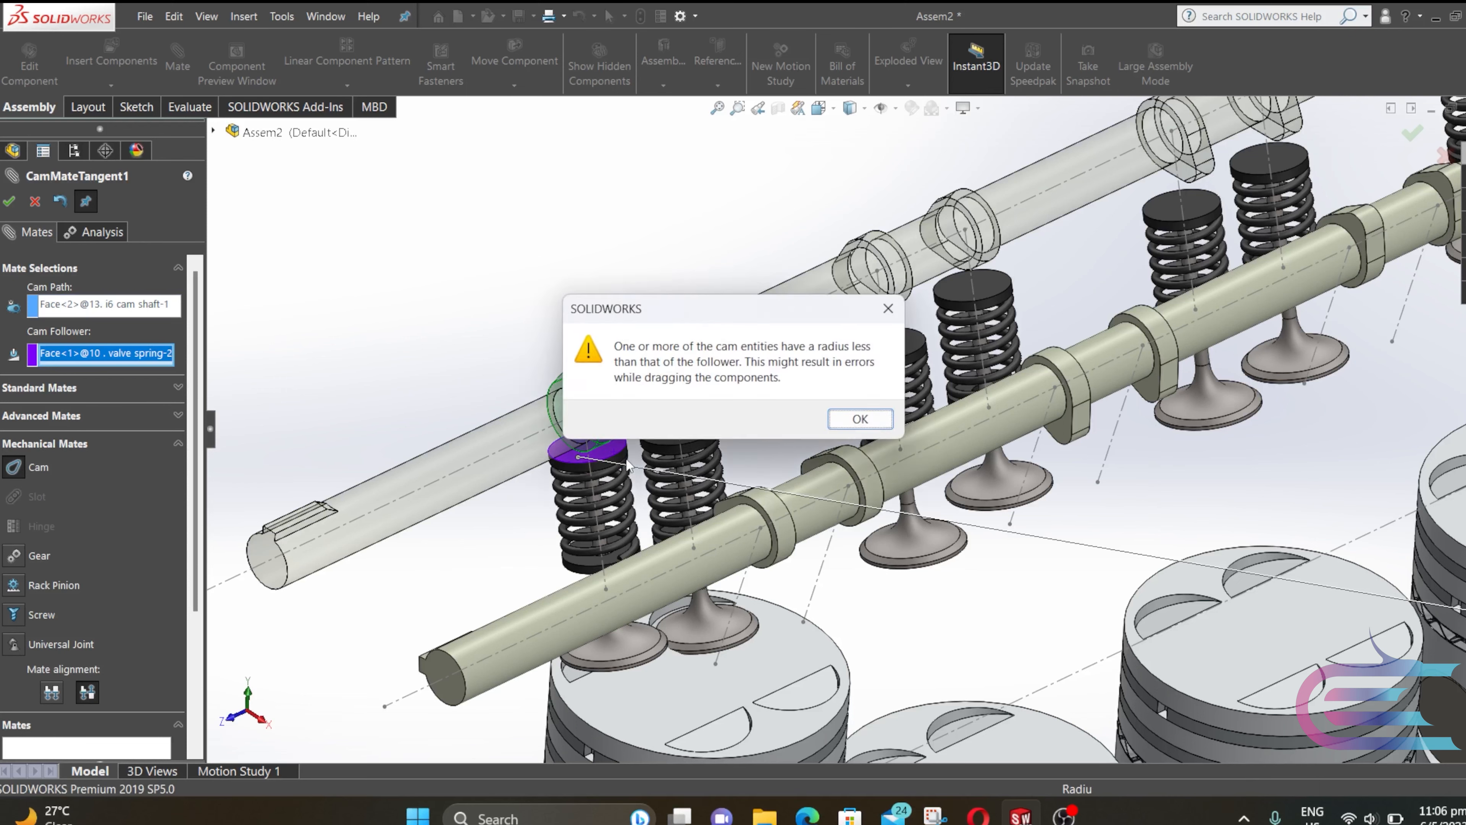
pyautogui.press('Return')
pyautogui.click(25, 424)
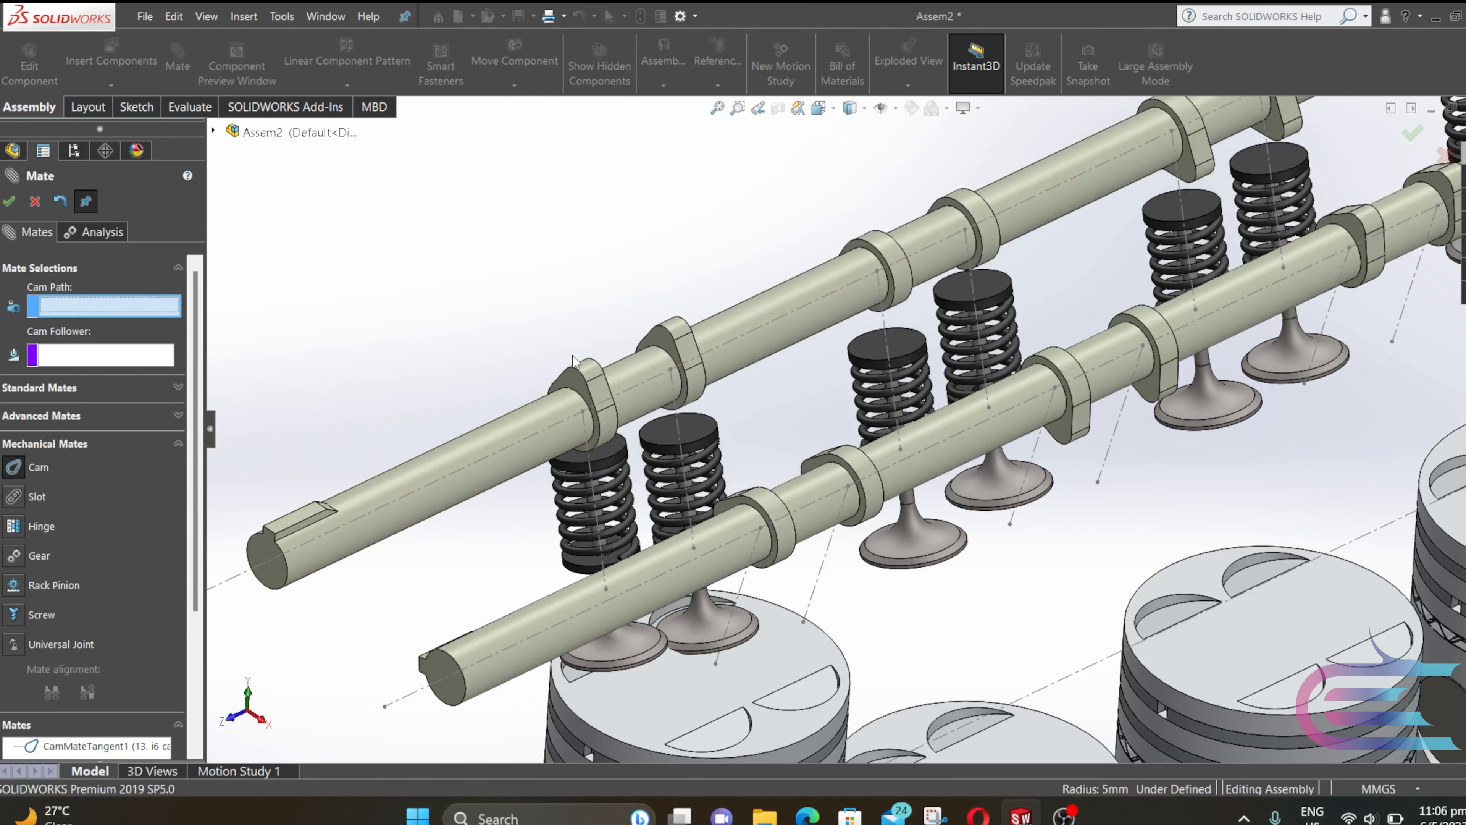
# Add a cam mate between the second lobe from the camshaft's keyed end and the top face of the spring cap below it
pyautogui.click(674, 332)
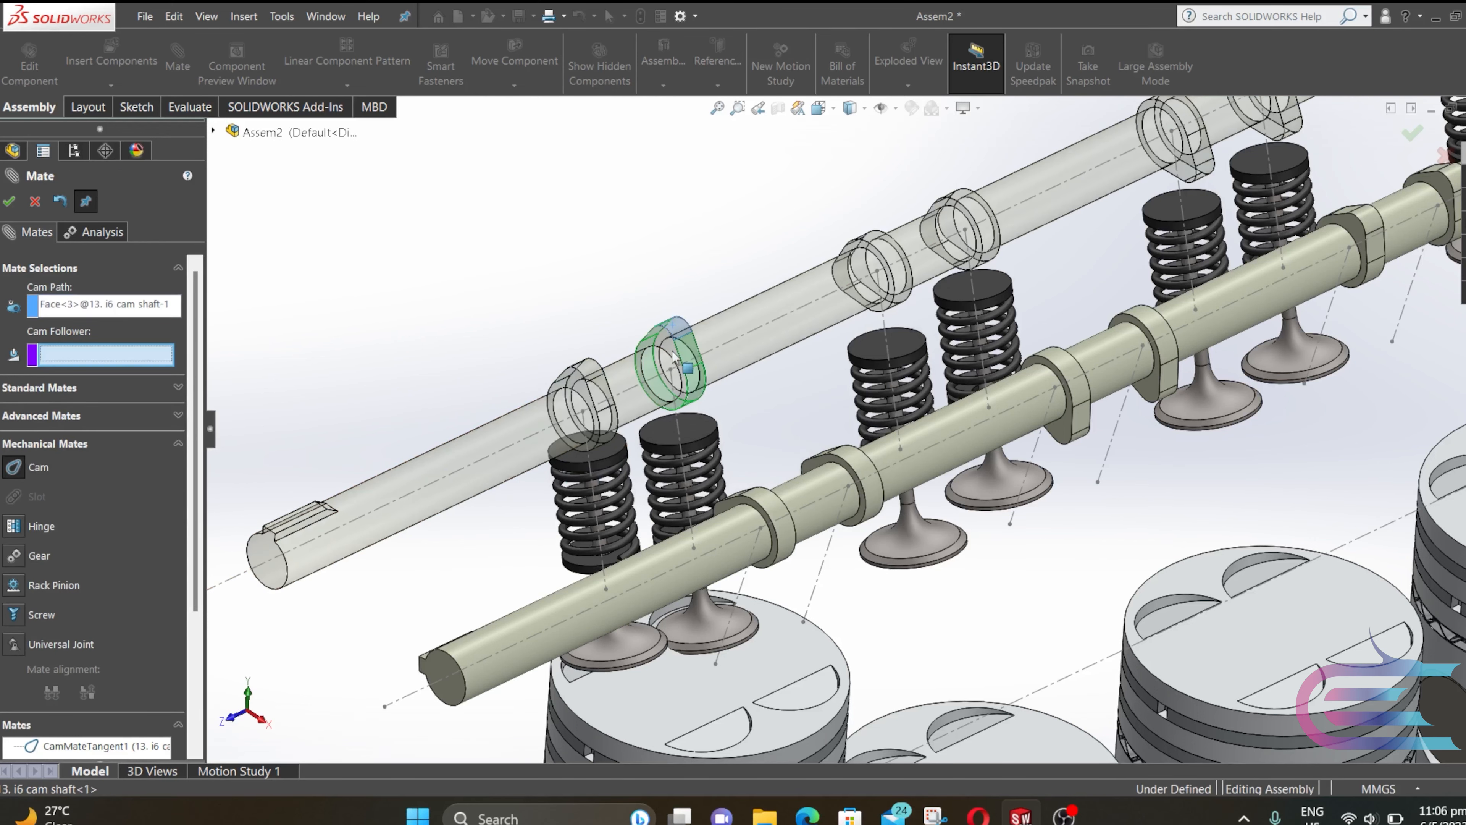
pyautogui.click(693, 434)
pyautogui.press('Return')
pyautogui.press('Return')
# Add a cam mate linking the same camshaft's third lobe to the top face of its spring cap
pyautogui.click(877, 257)
pyautogui.click(892, 344)
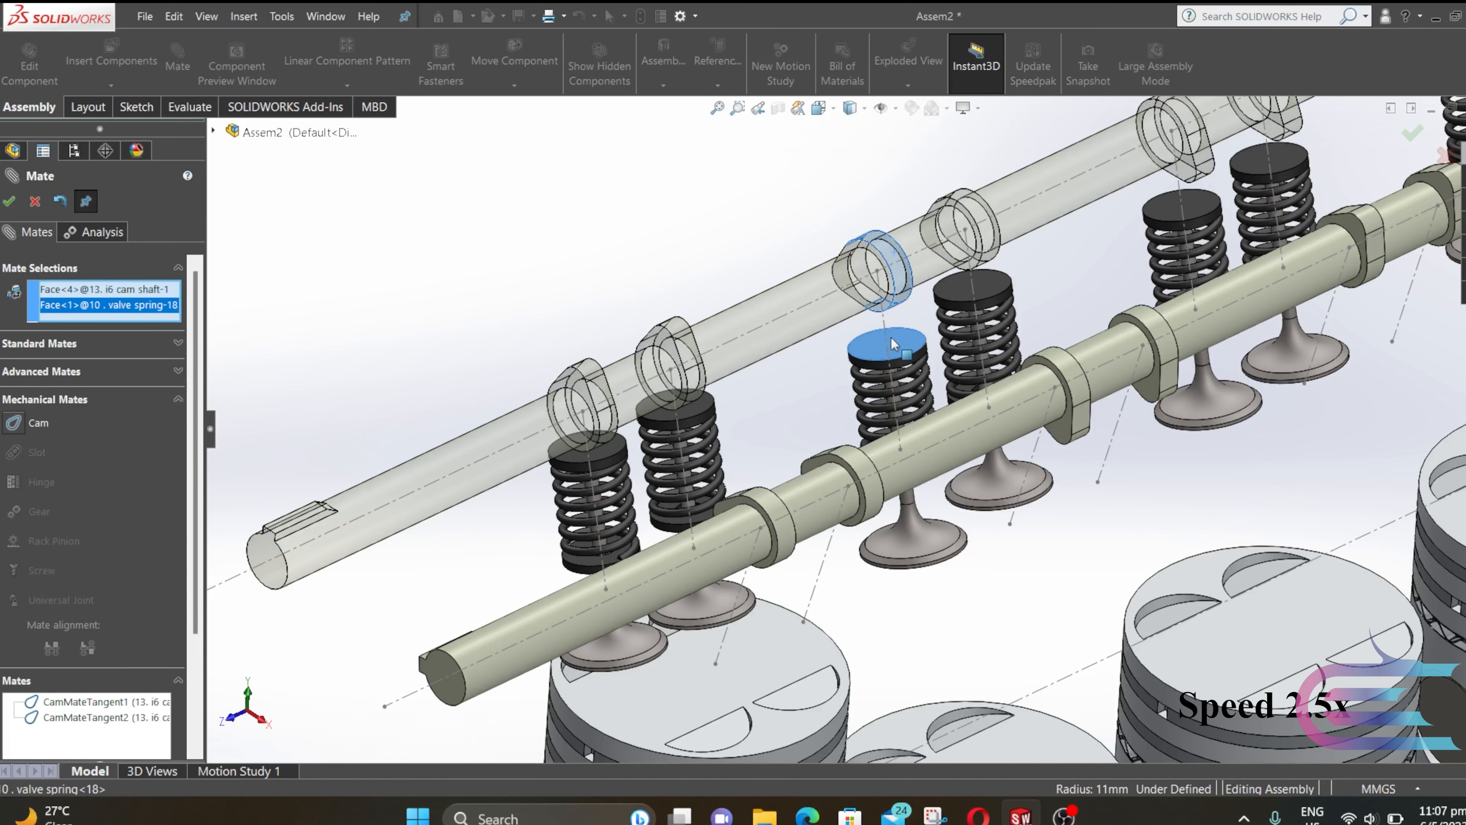
pyautogui.click(15, 427)
pyautogui.press('Return')
pyautogui.press('Return')
# Add a cam mate linking the camshaft's fourth lobe to the top face of its spring cap
pyautogui.click(978, 203)
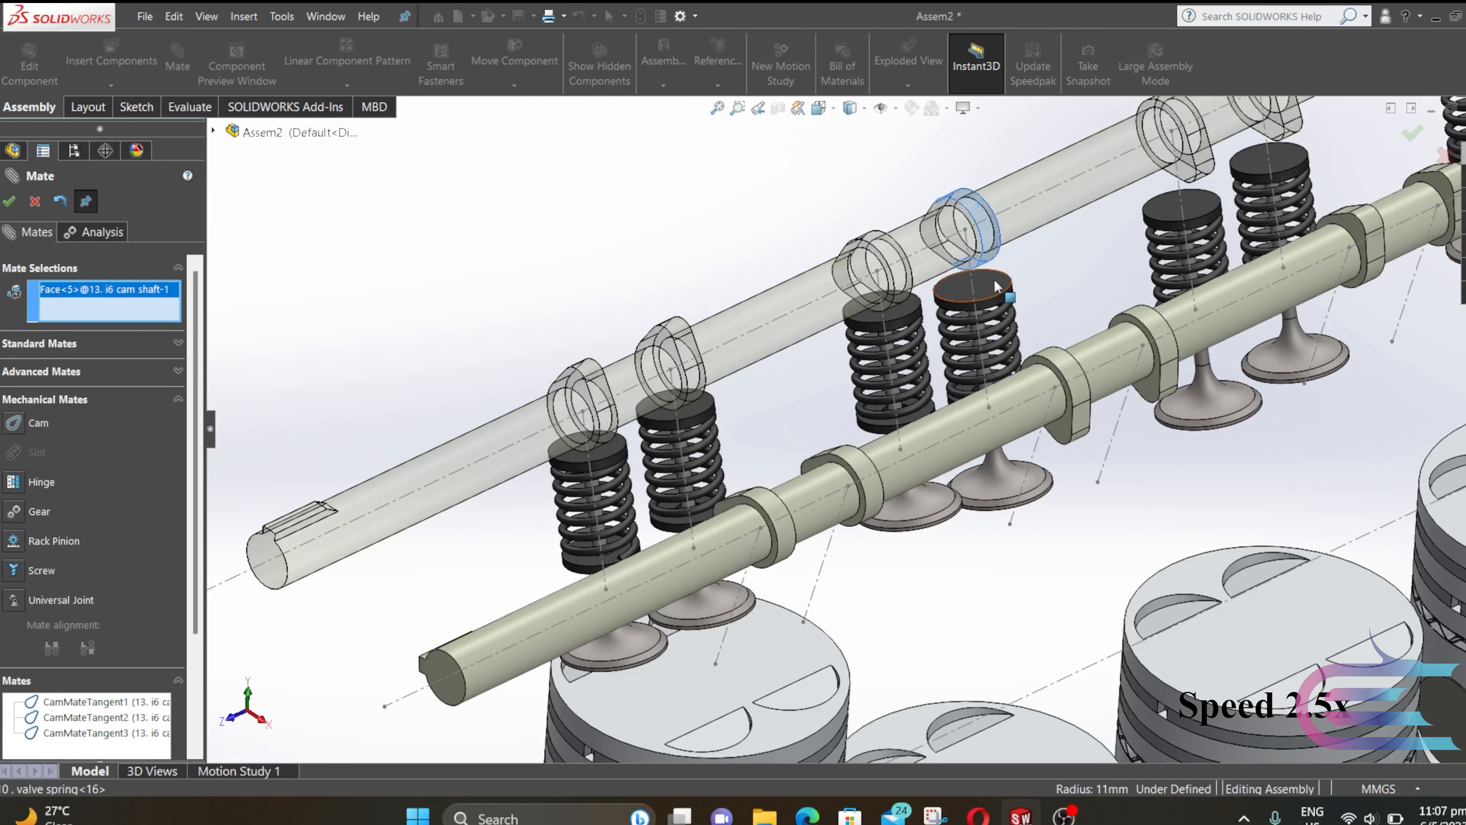
pyautogui.click(994, 283)
pyautogui.click(20, 424)
pyautogui.press('Return')
pyautogui.press('Return')
# Add cam mates linking the camshaft's fifth and sixth lobes to the top faces of their spring caps
pyautogui.scroll(5, 1207, 252)
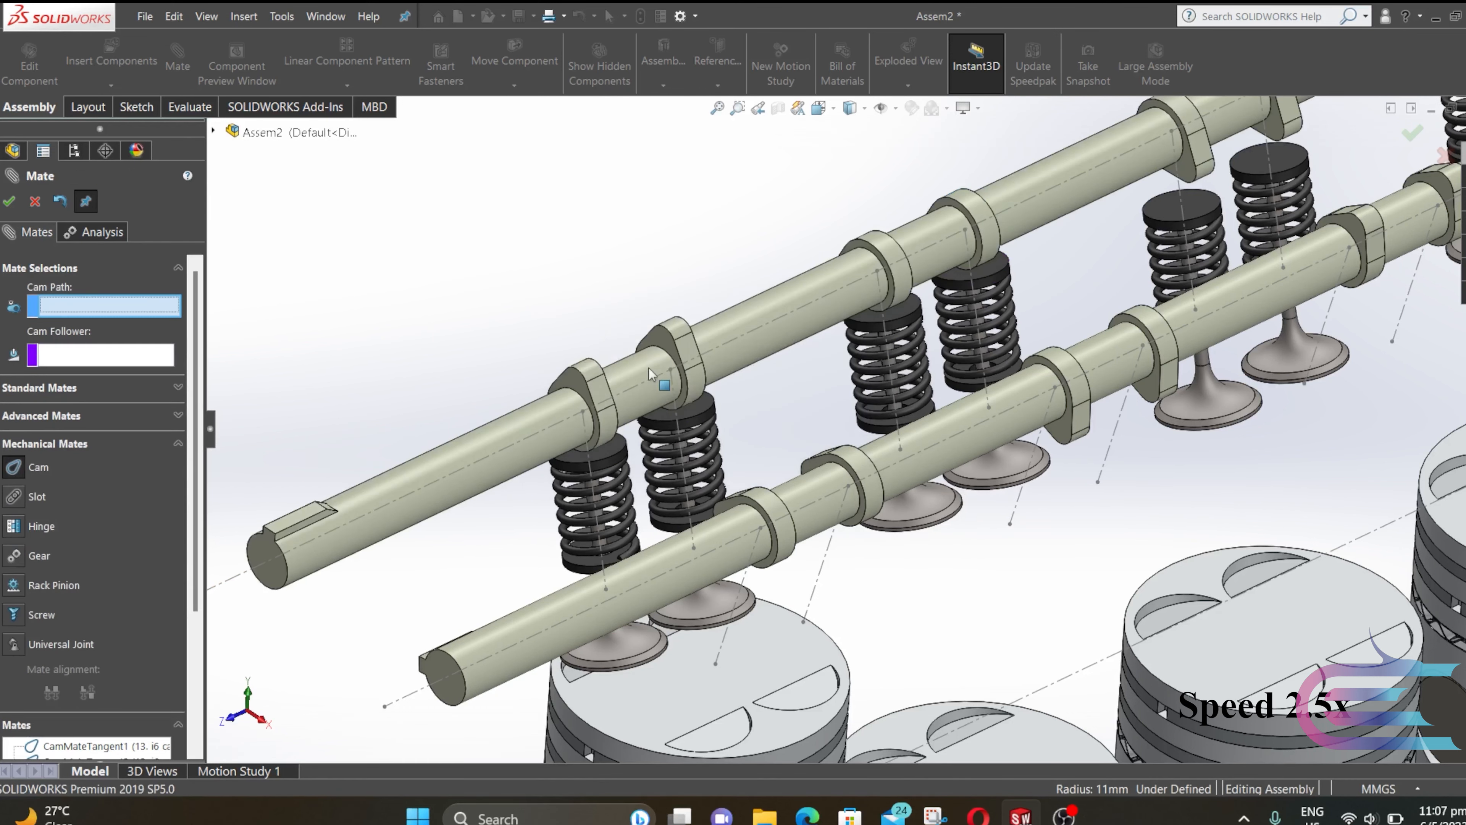
pyautogui.scroll(-5, 1207, 252)
pyautogui.click(477, 563)
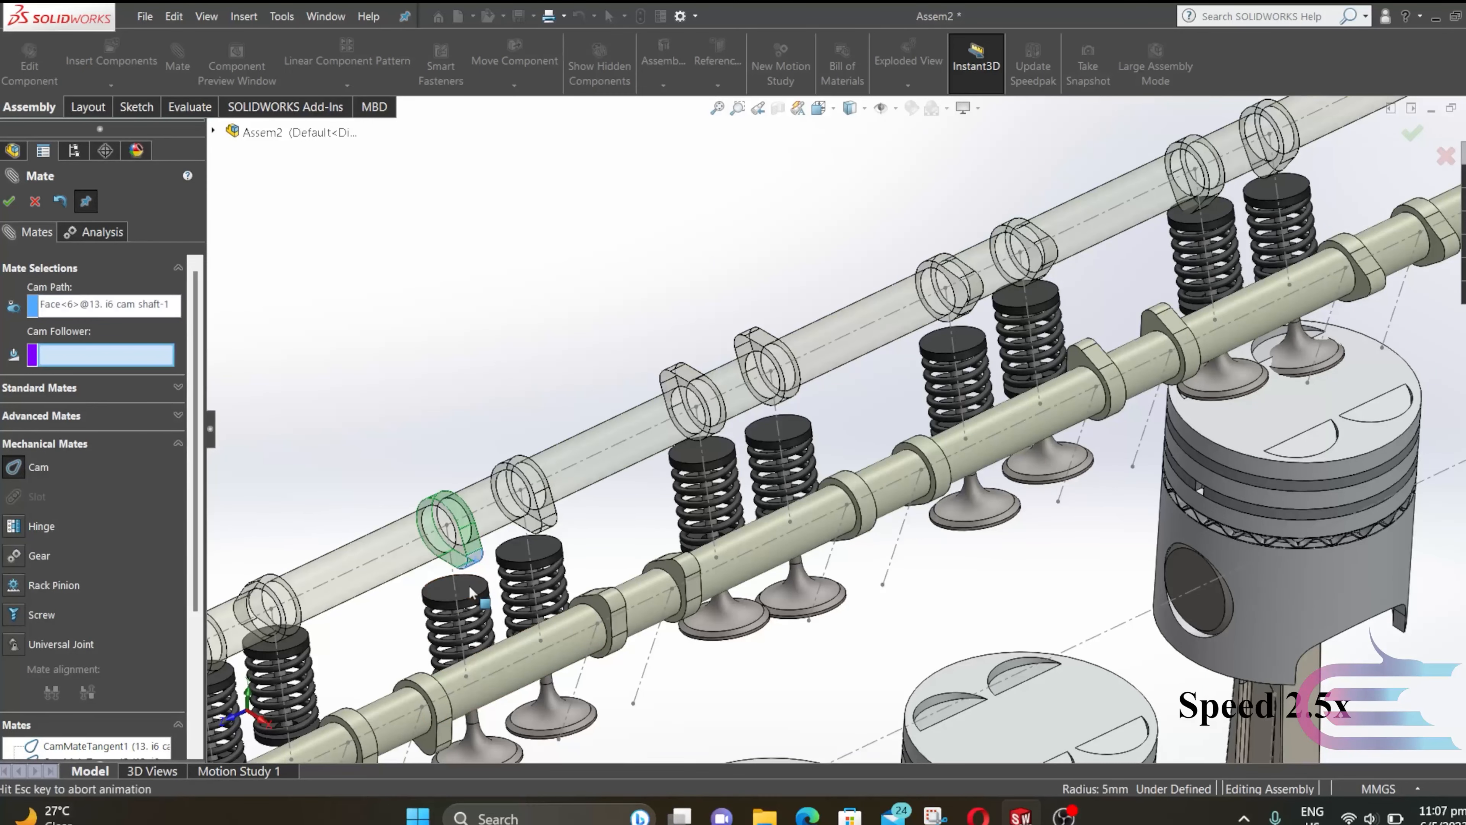
pyautogui.click(470, 592)
pyautogui.press('Return')
pyautogui.click(544, 524)
pyautogui.click(539, 553)
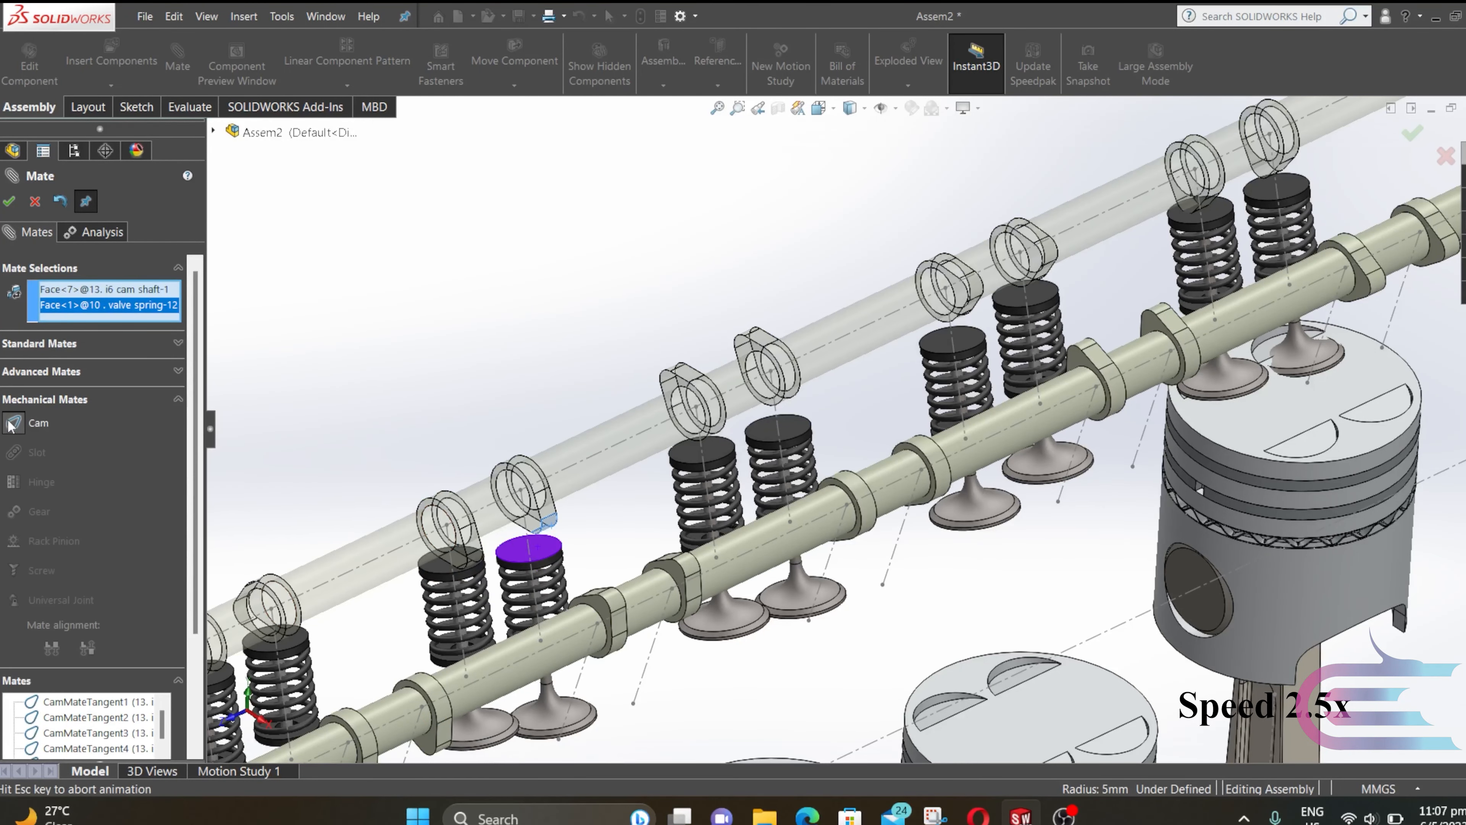
pyautogui.press('Return')
# Add cam mates linking the seventh and eighth lobes to the top faces of their spring caps, replacing any wrongly picked follower
pyautogui.click(650, 415)
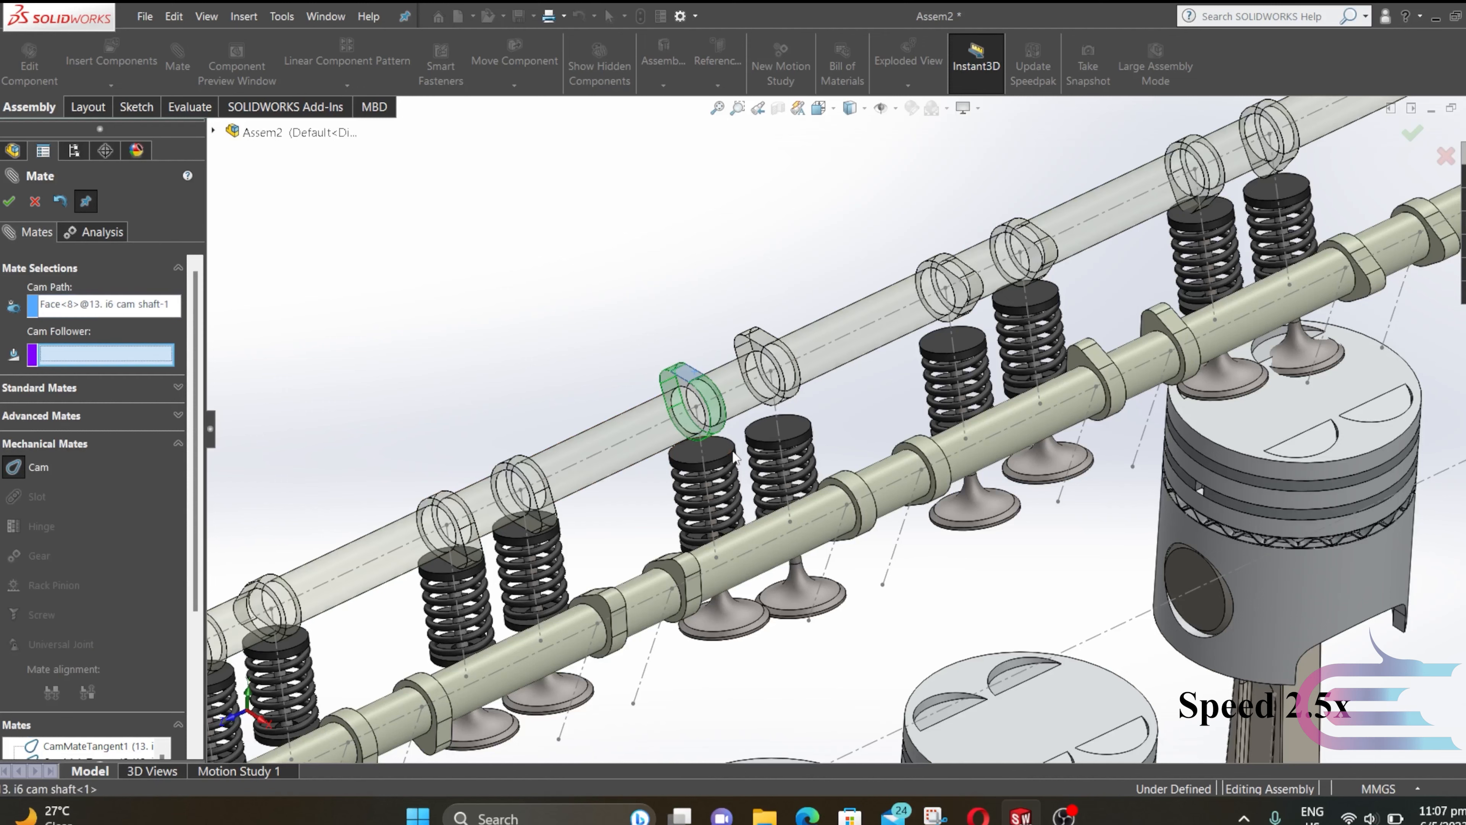
pyautogui.click(698, 442)
pyautogui.press('Return')
pyautogui.click(768, 347)
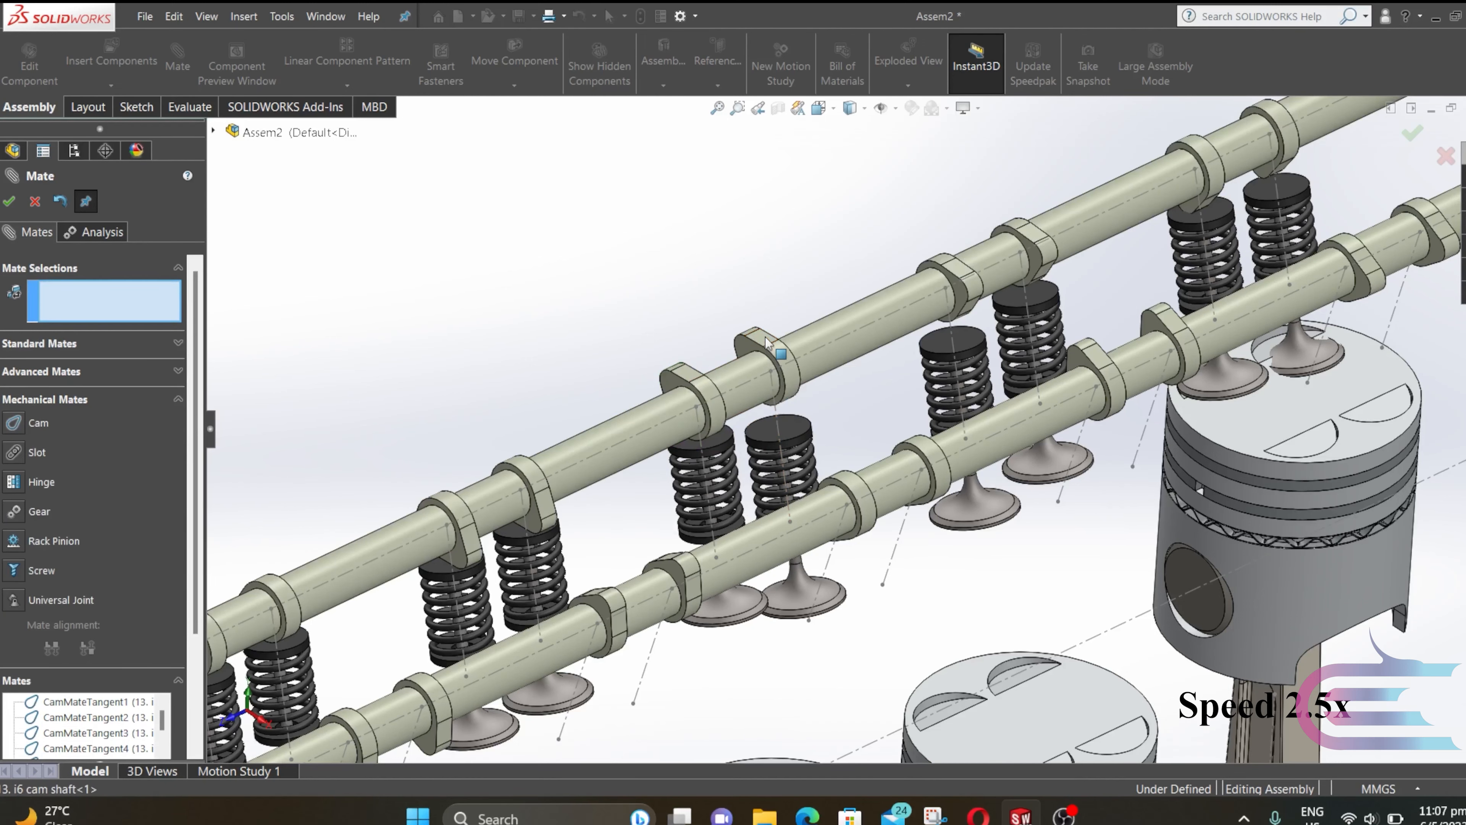
pyautogui.click(804, 431)
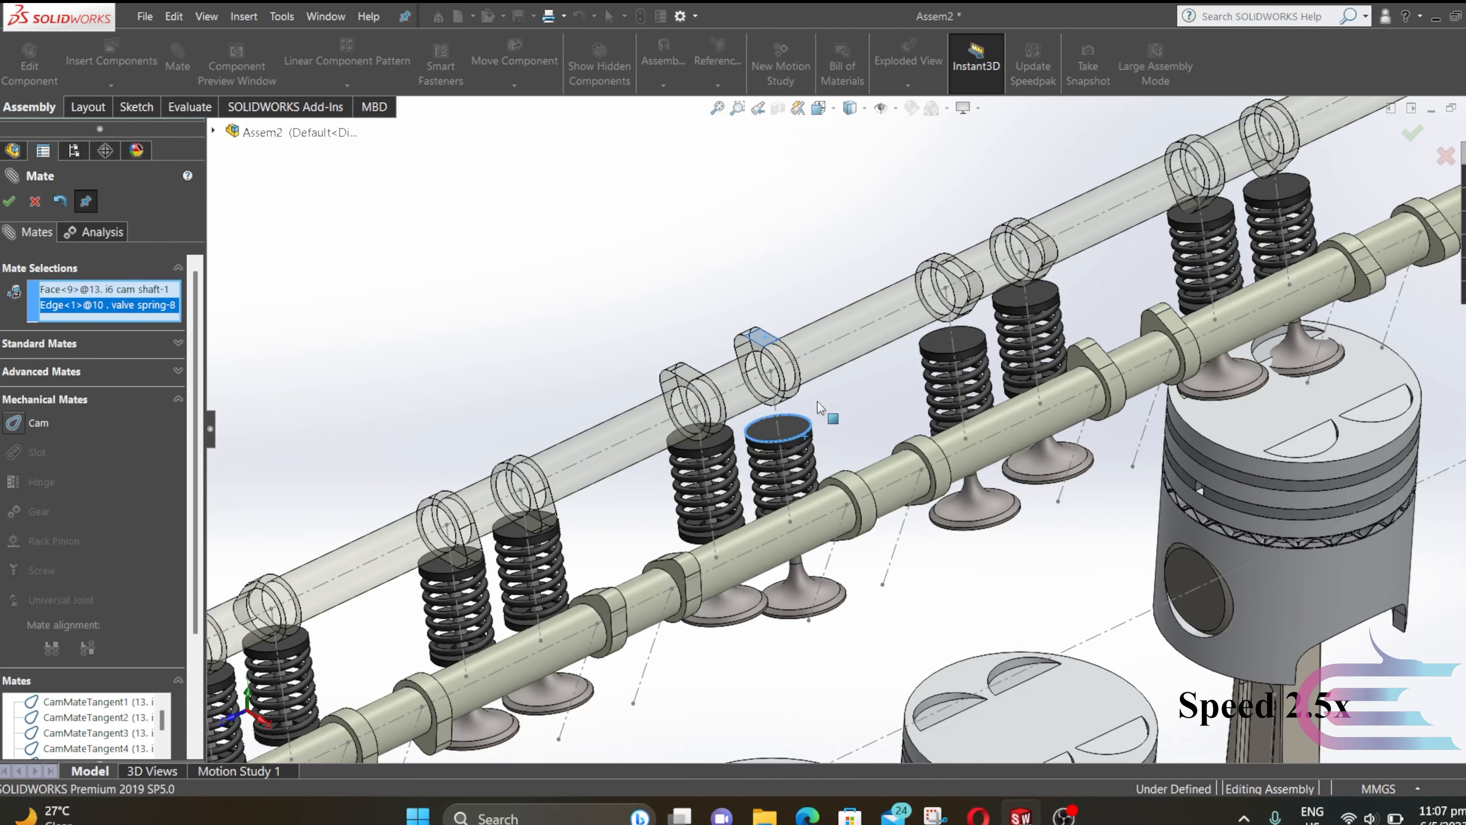
pyautogui.rightClick(123, 307)
pyautogui.click(231, 320)
pyautogui.rightClick(52, 305)
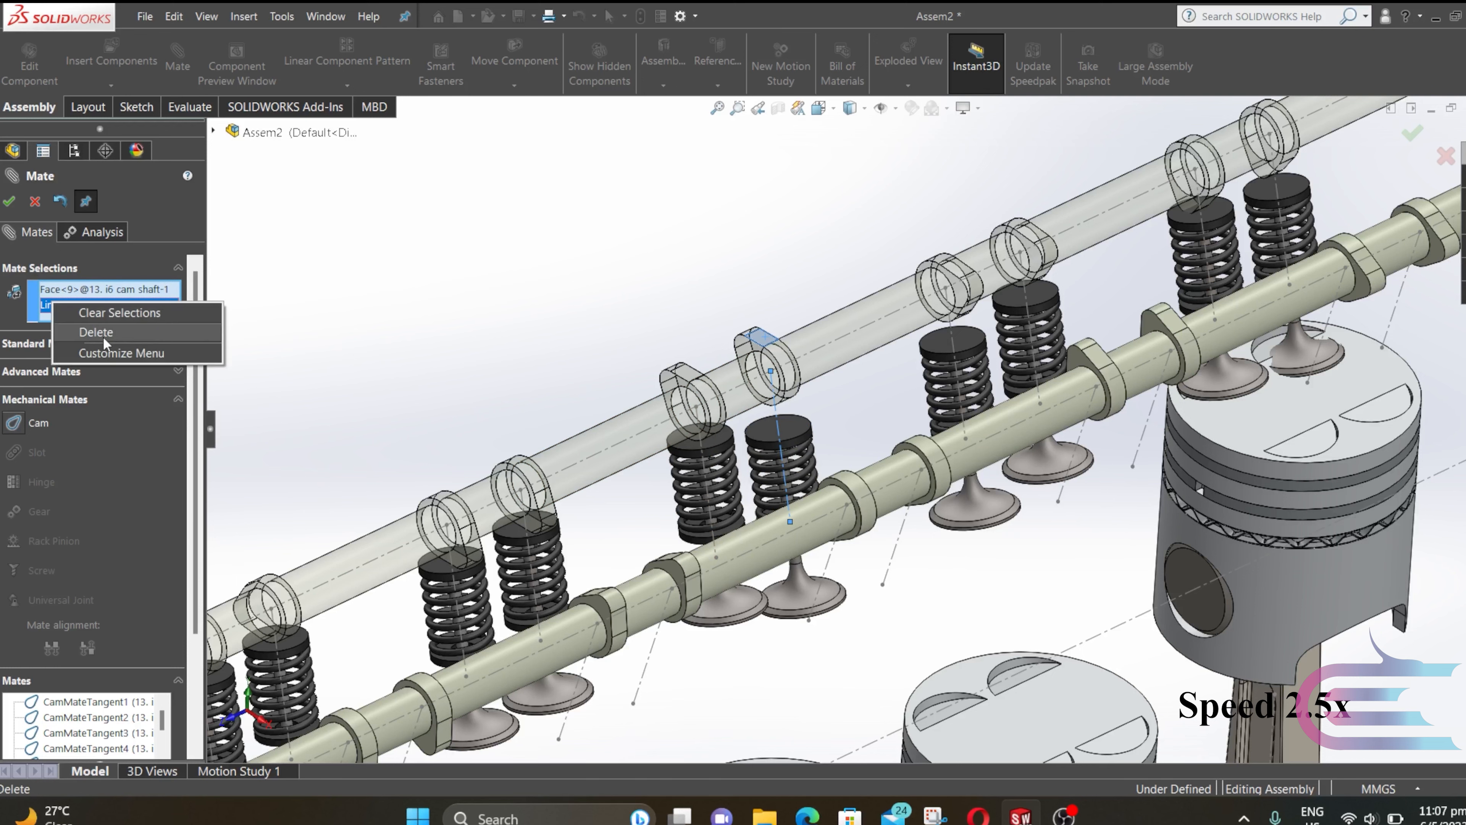
pyautogui.click(93, 331)
pyautogui.click(19, 423)
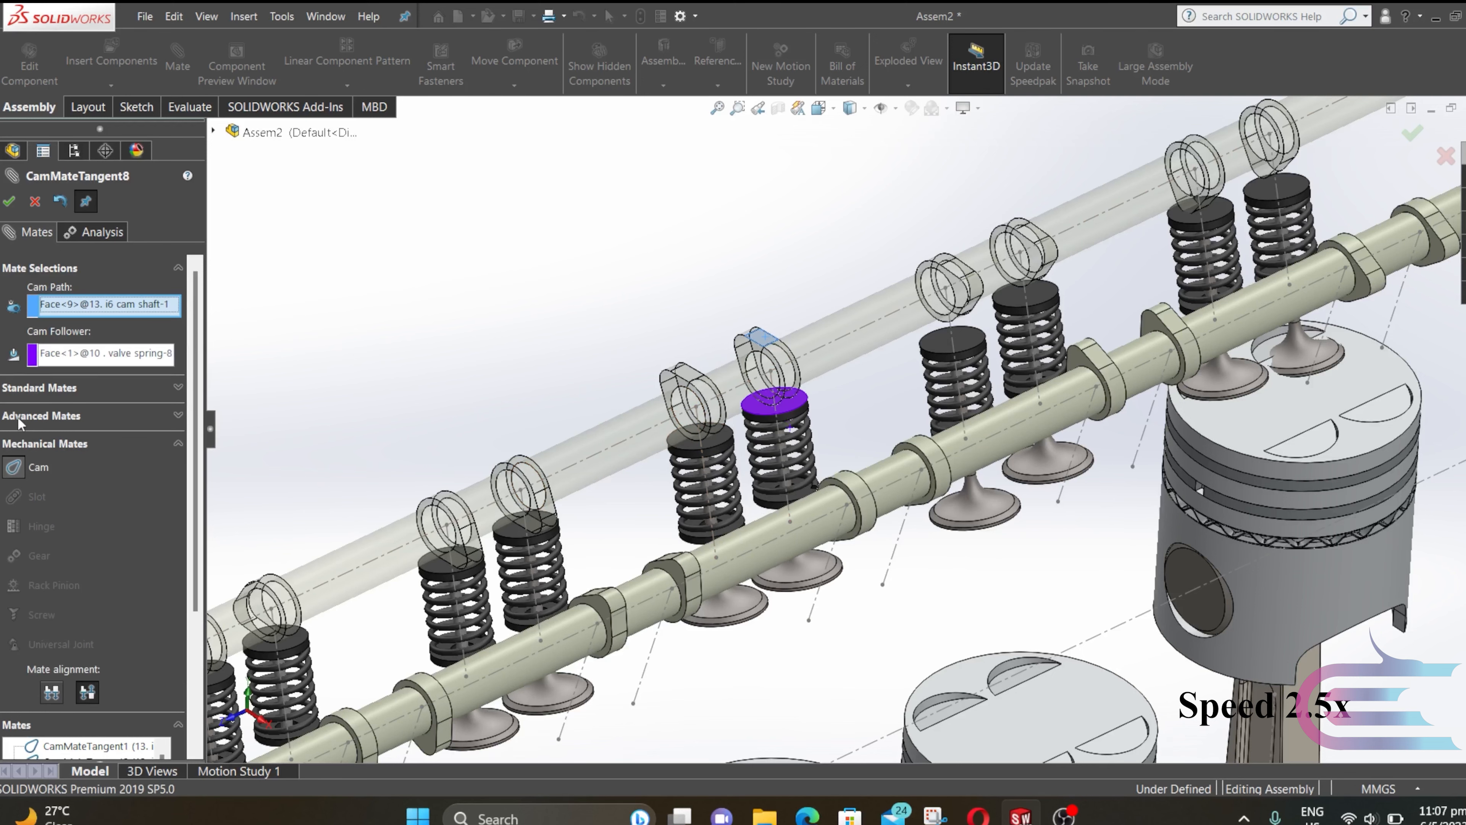
# Add cam mates linking the ninth and tenth lobes to the top faces of their spring caps
pyautogui.click(956, 344)
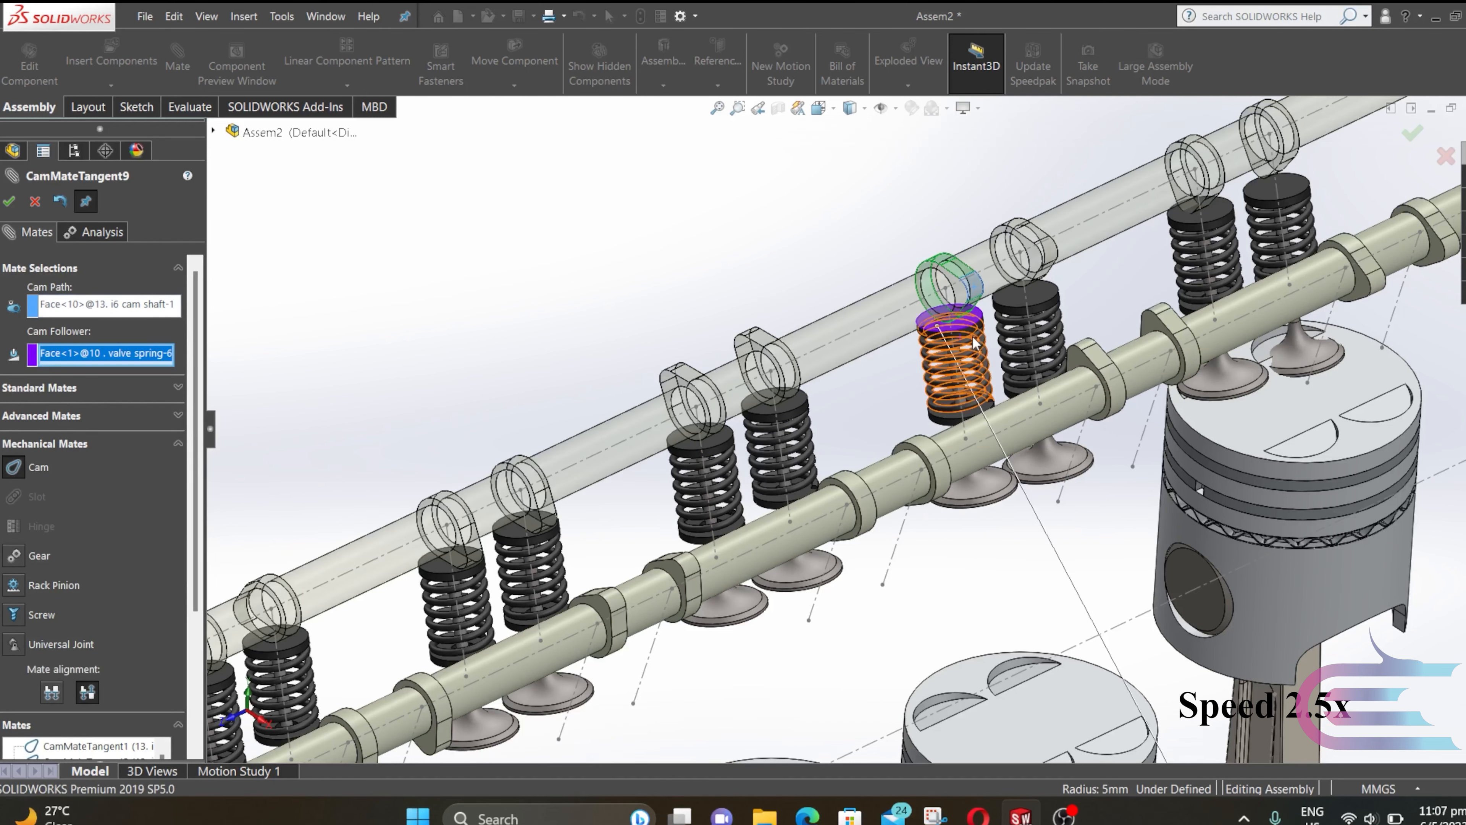
pyautogui.click(874, 416)
pyautogui.click(1039, 294)
pyautogui.click(16, 424)
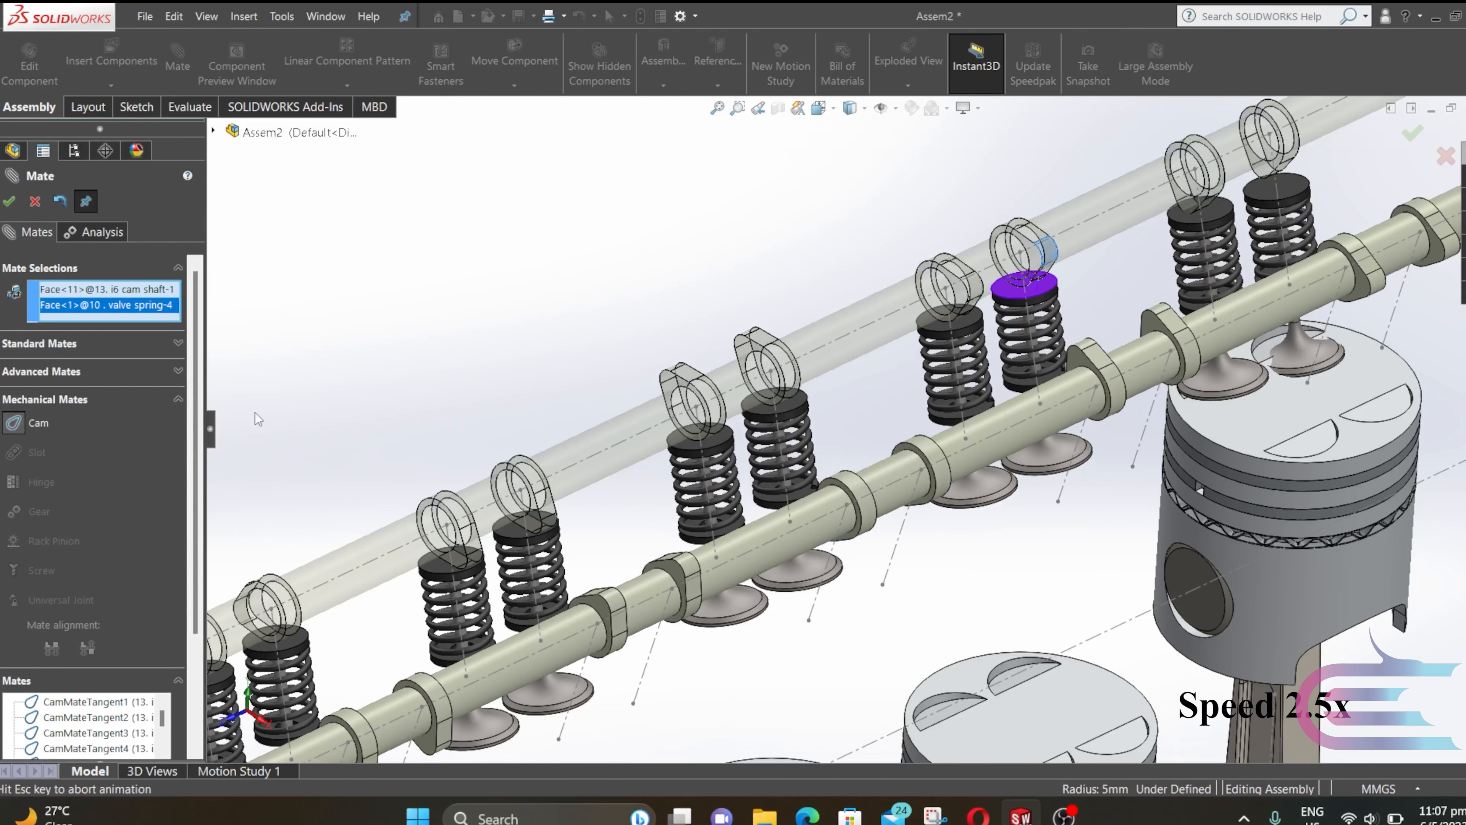
pyautogui.rightClick(586, 374)
# Add a cam mate linking the camshaft's eleventh lobe to the top face of its spring cap
pyautogui.scroll(3, 956, 349)
pyautogui.scroll(-5, 924, 375)
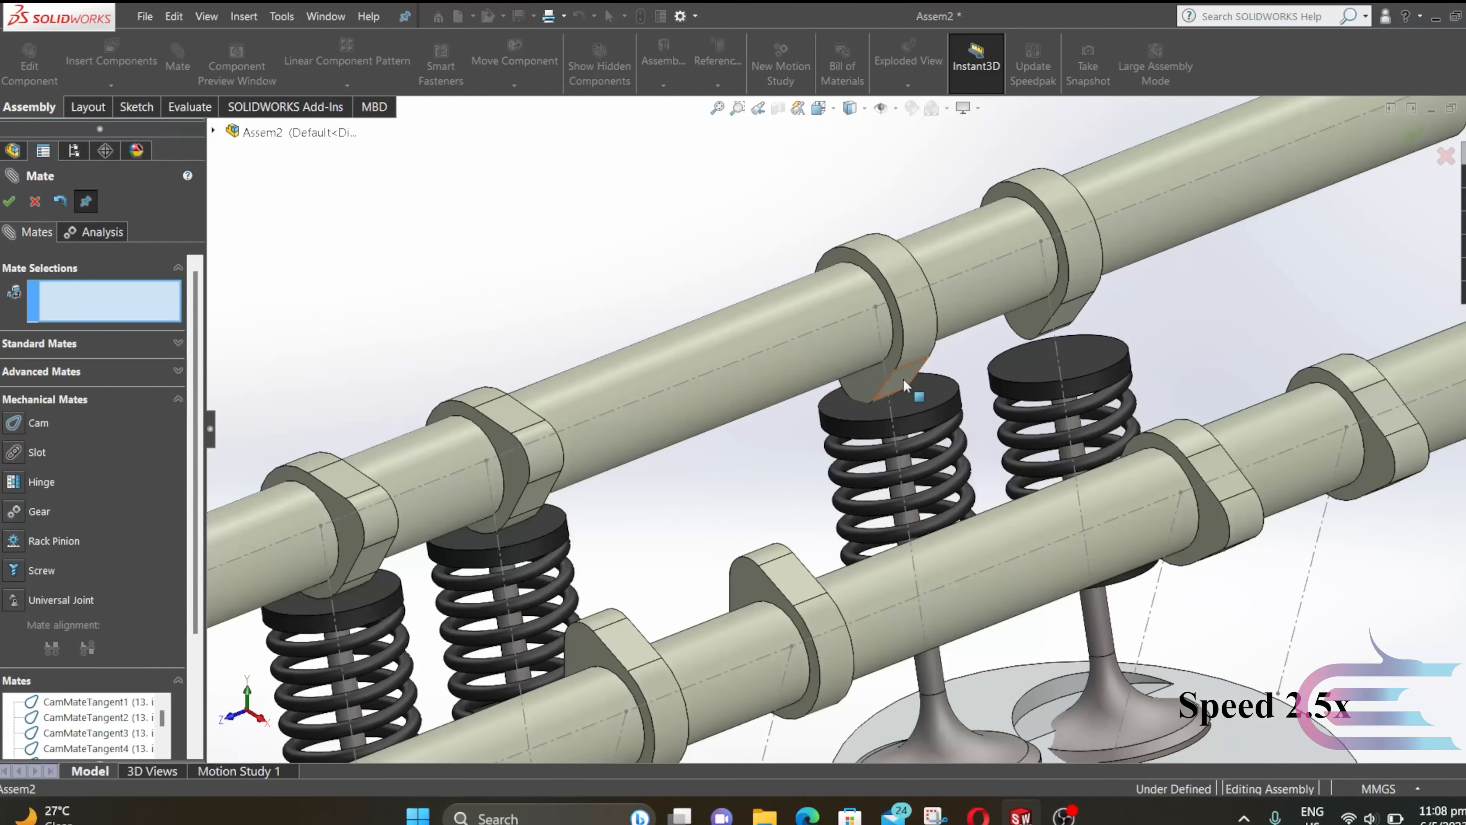
pyautogui.click(903, 379)
pyautogui.click(926, 387)
pyautogui.click(13, 424)
pyautogui.rightClick(991, 378)
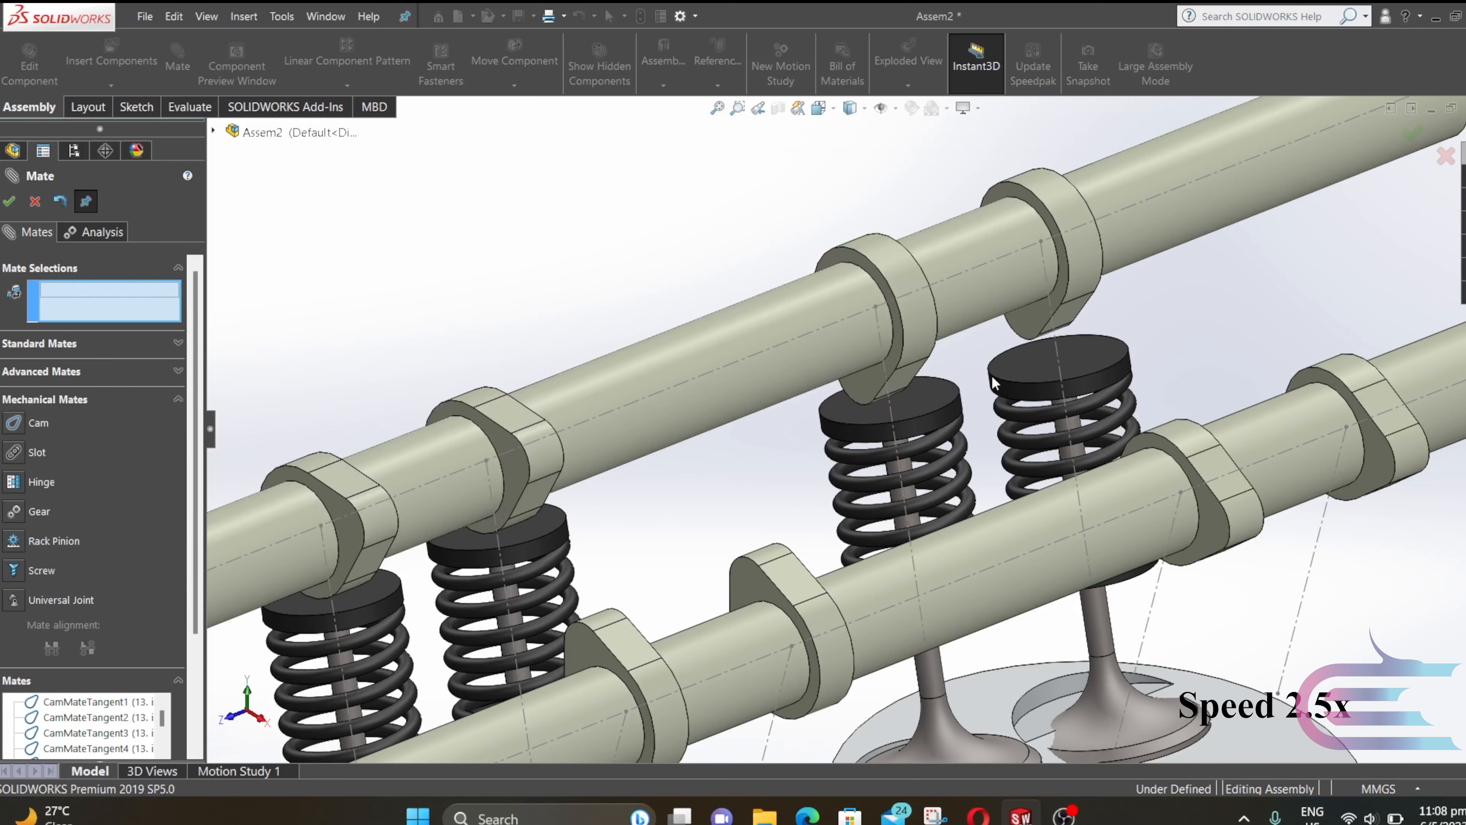
# Add a cam mate linking the twelfth lobe to the top face of its spring cap and finish mating
pyautogui.click(1067, 321)
pyautogui.click(1070, 355)
pyautogui.click(16, 426)
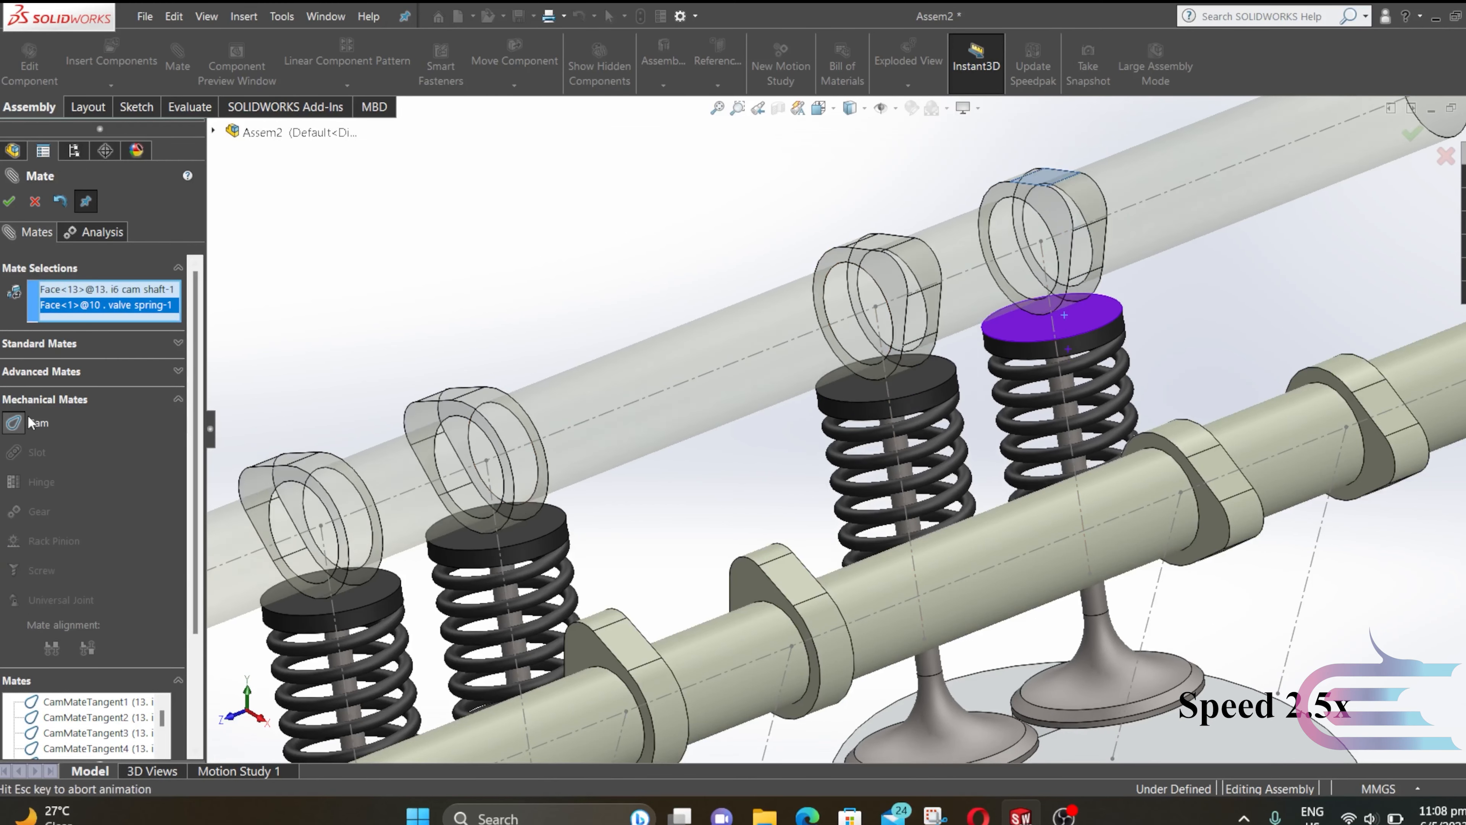
pyautogui.click(12, 202)
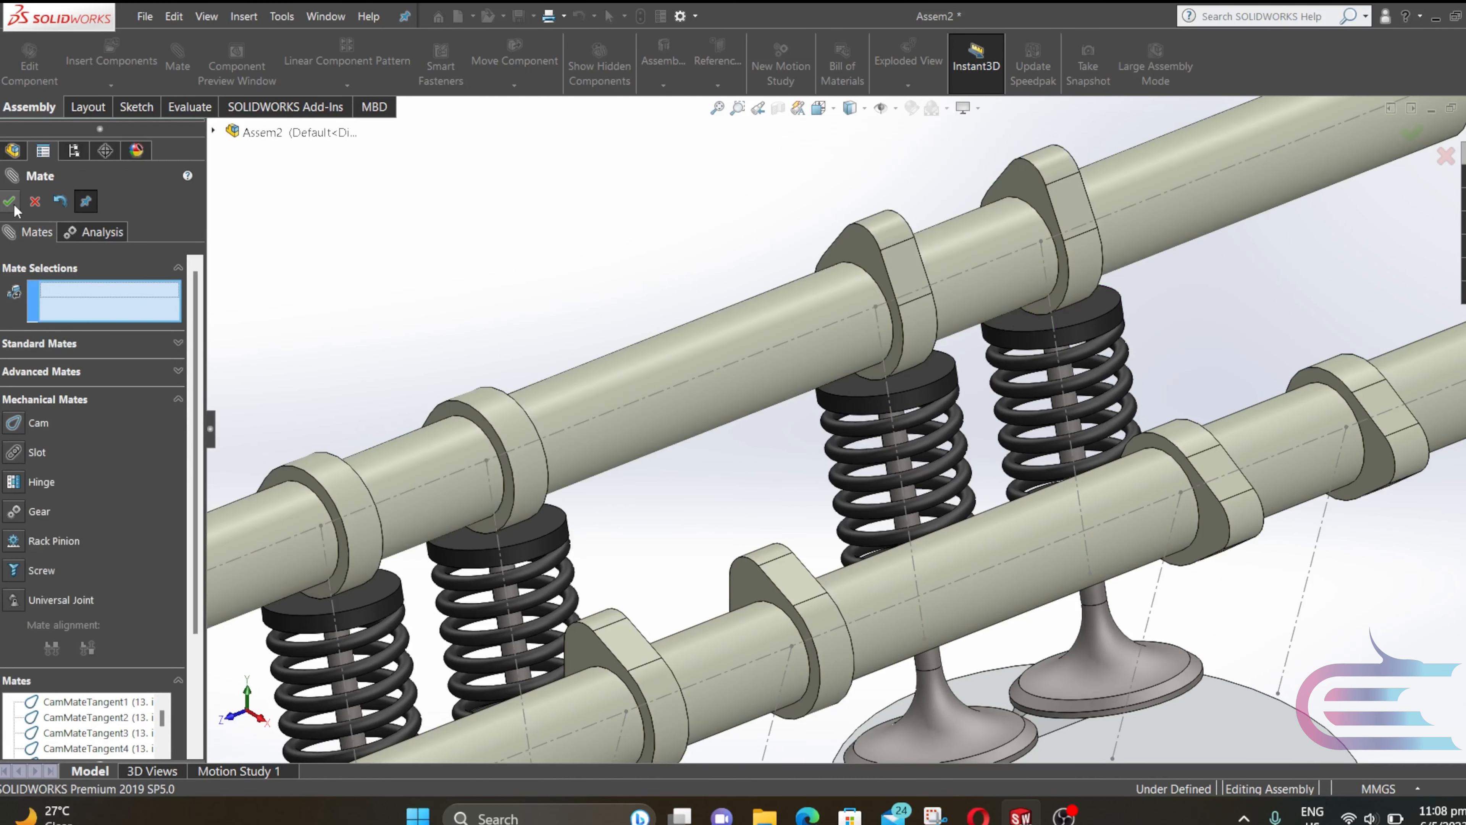
pyautogui.click(14, 203)
# Rotate the mated camshaft by one of its lobes to check that the valves follow the cams
pyautogui.scroll(9, 469, 478)
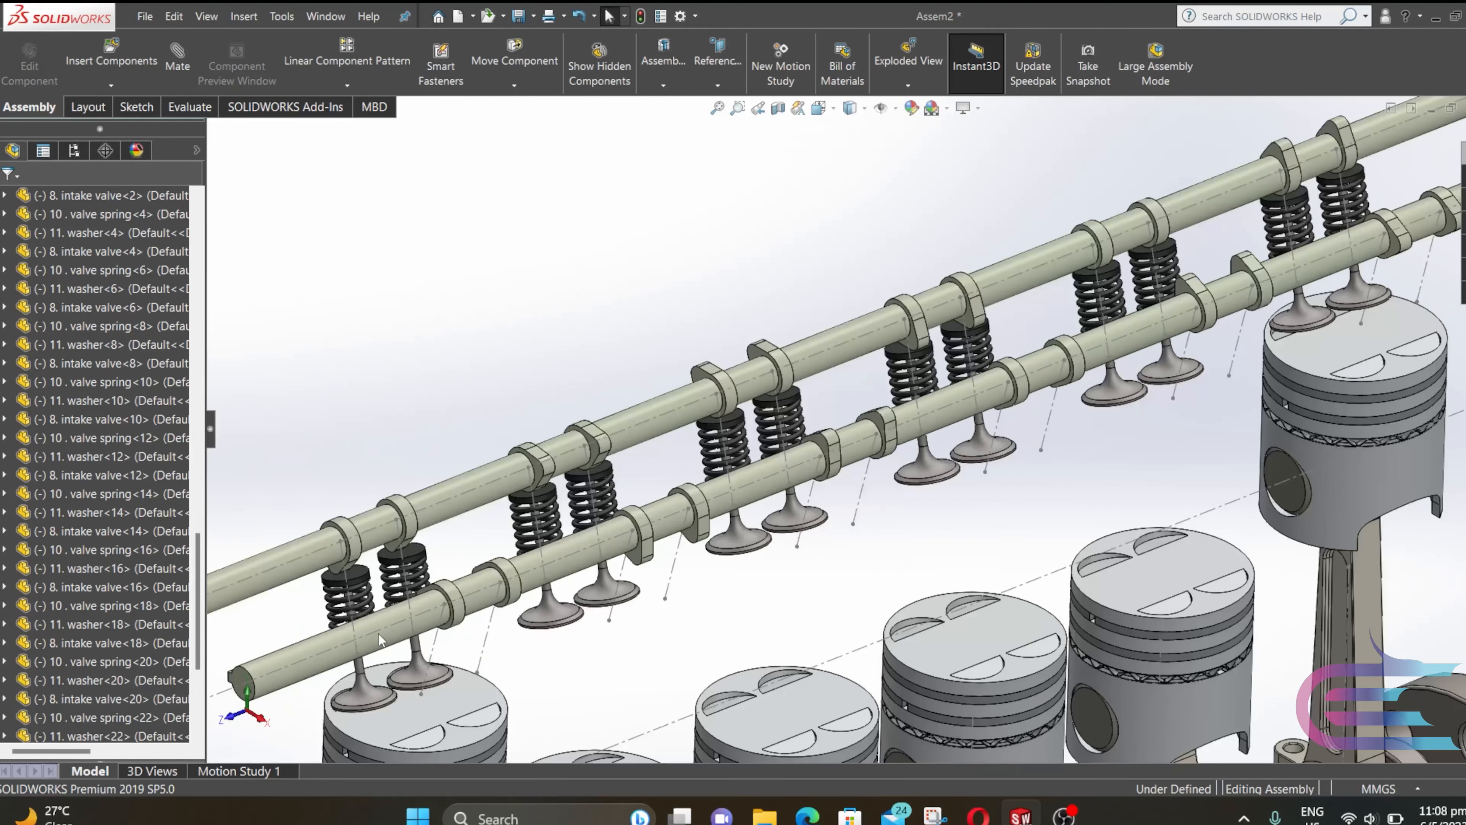
pyautogui.scroll(-5, 378, 633)
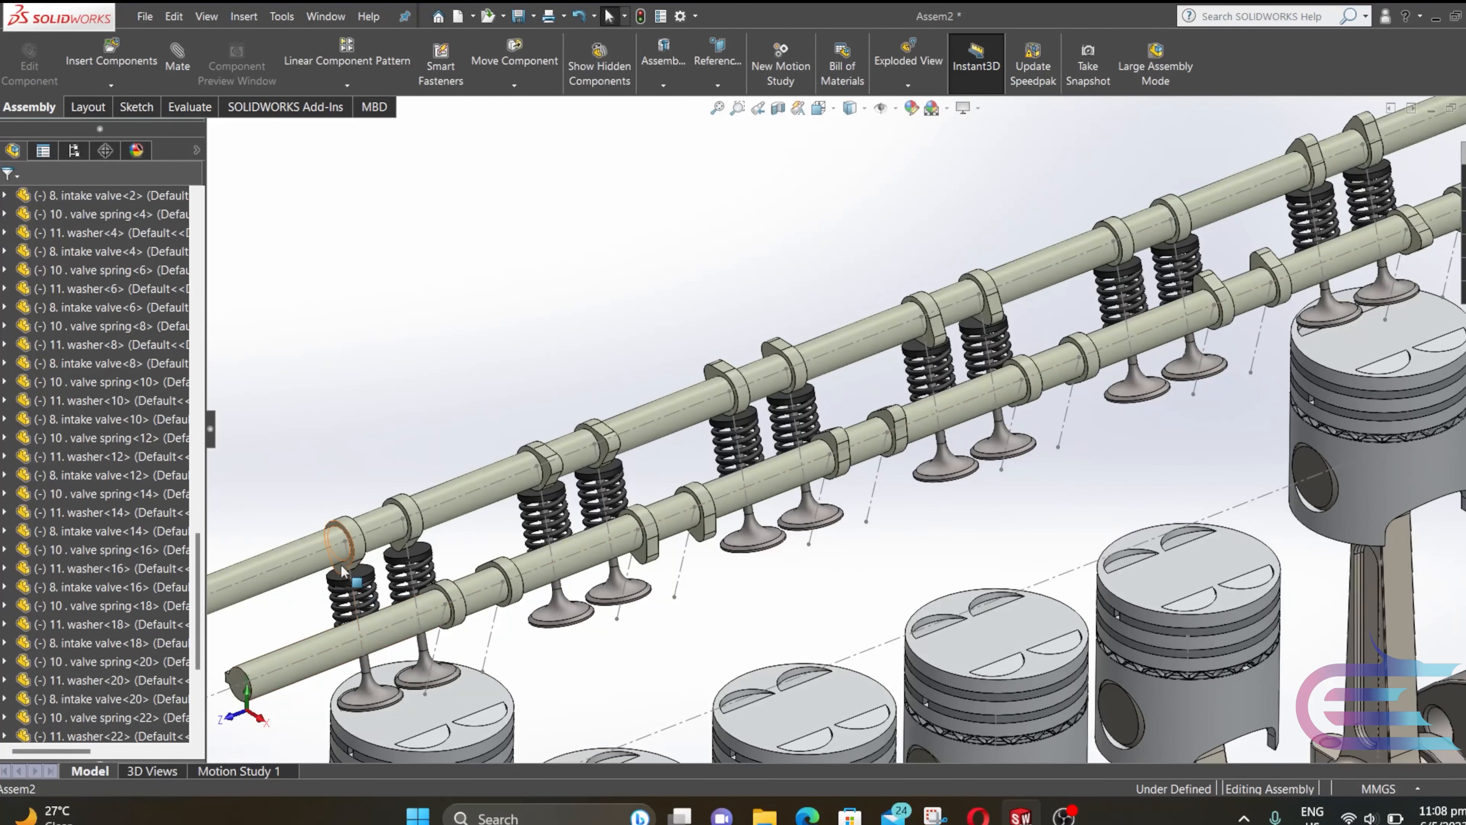
pyautogui.moveTo(339, 565); pyautogui.dragTo(375, 611)
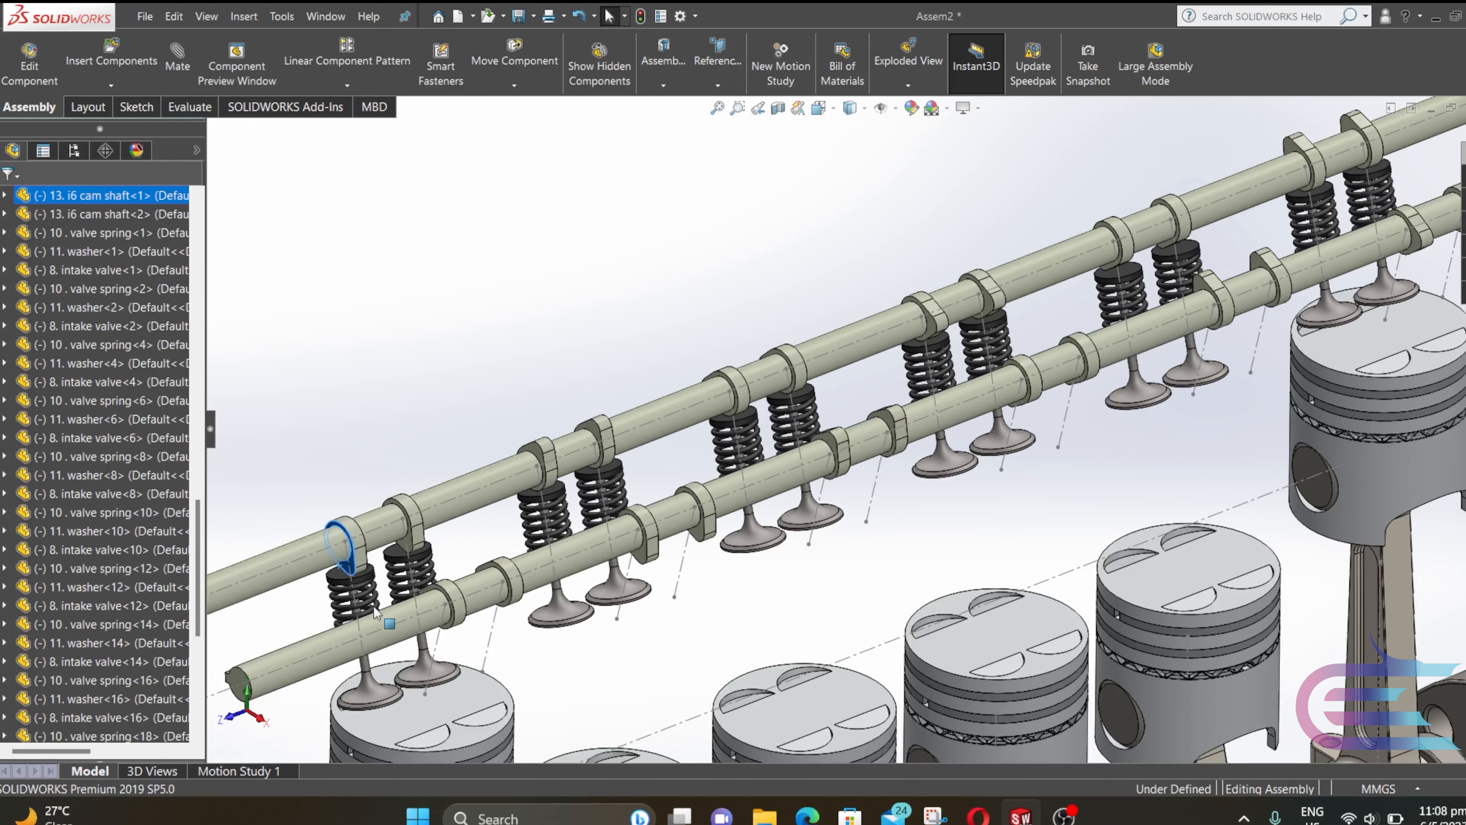
pyautogui.scroll(5, 398, 613)
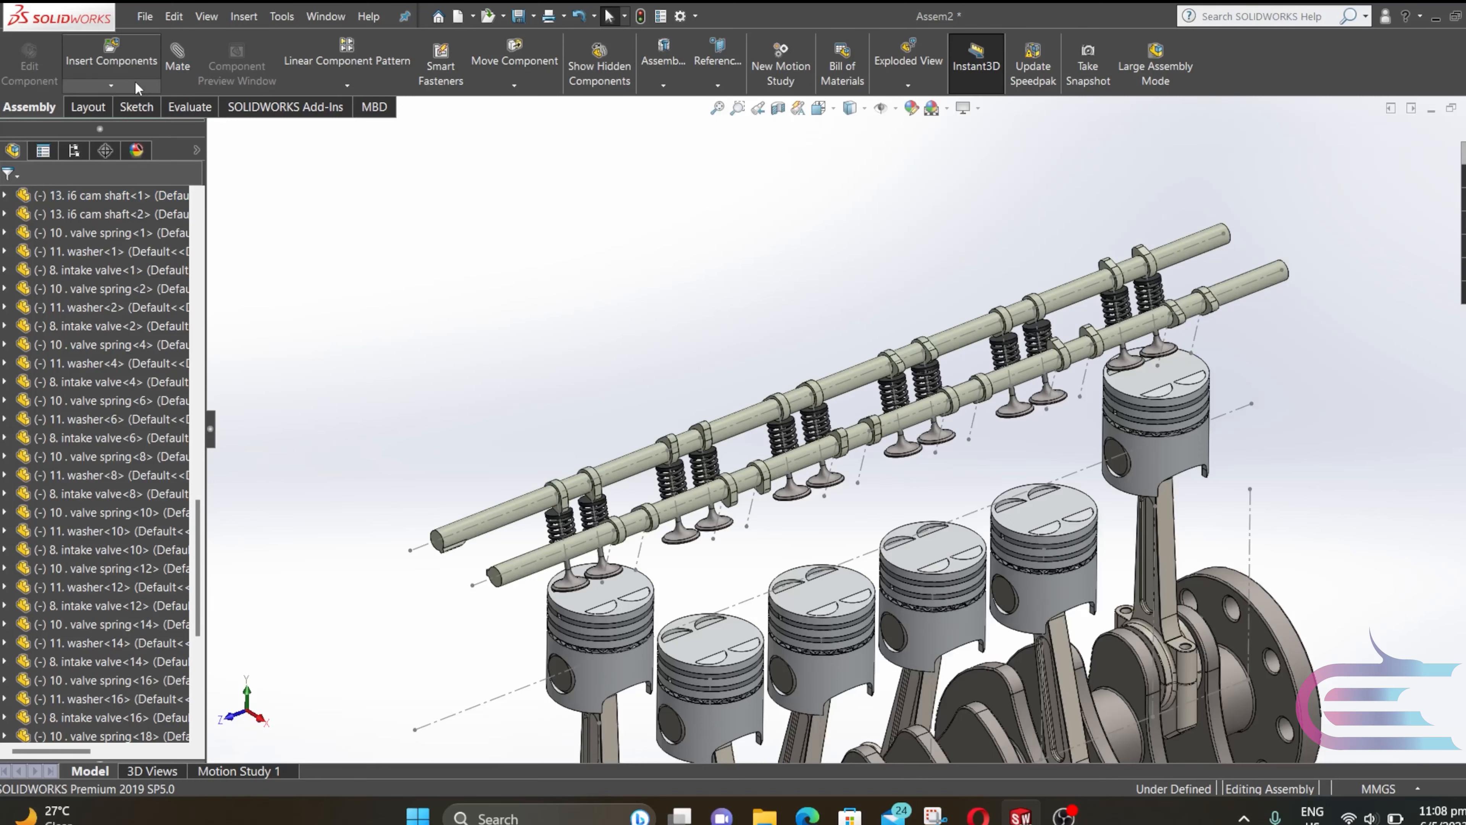
# Insert the valve spring, washer and exhaust valve parts from the I6 wizard folder and place them beside the first piston
pyautogui.click(121, 56)
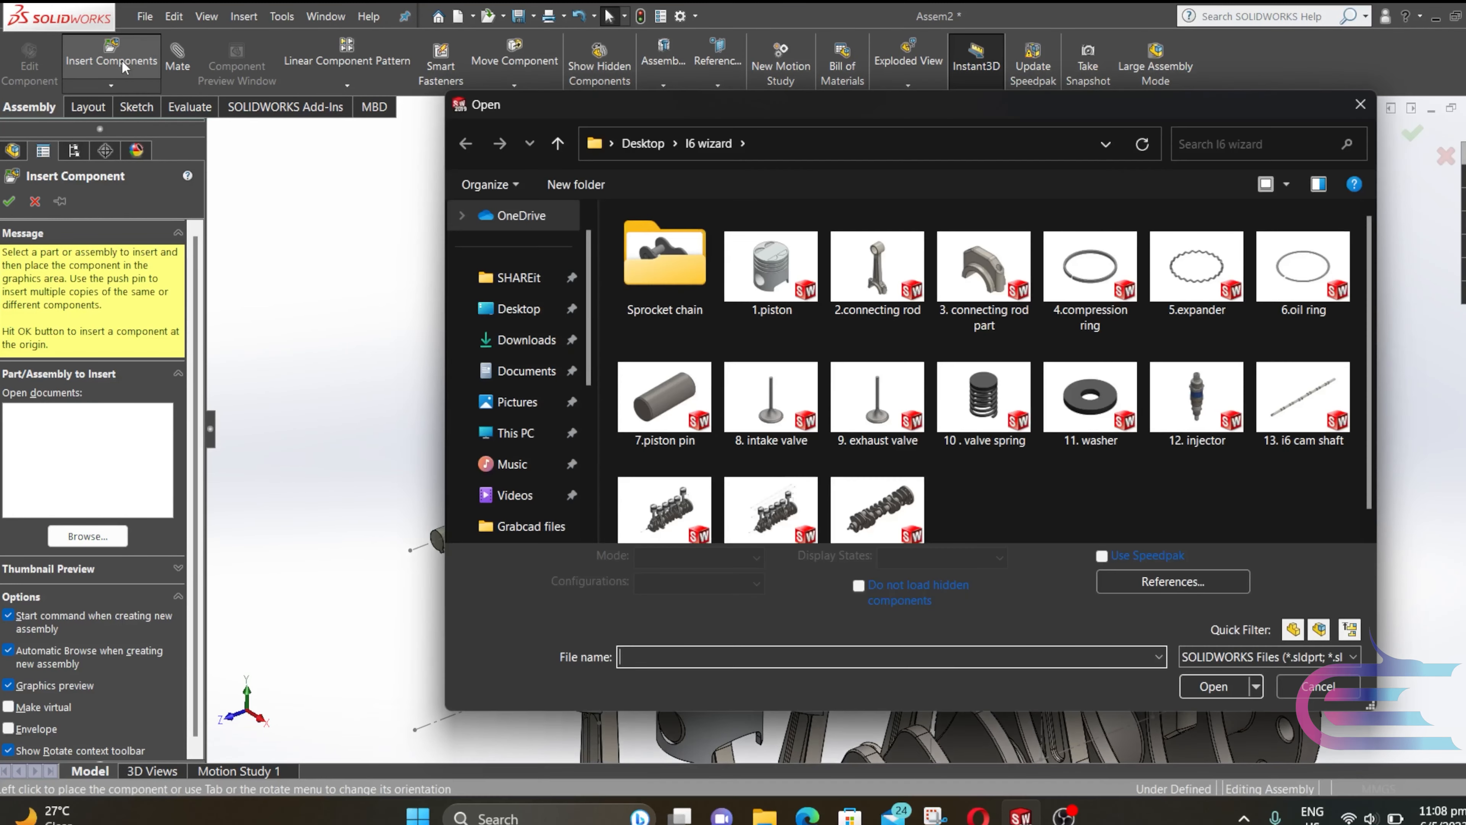
pyautogui.click(858, 407)
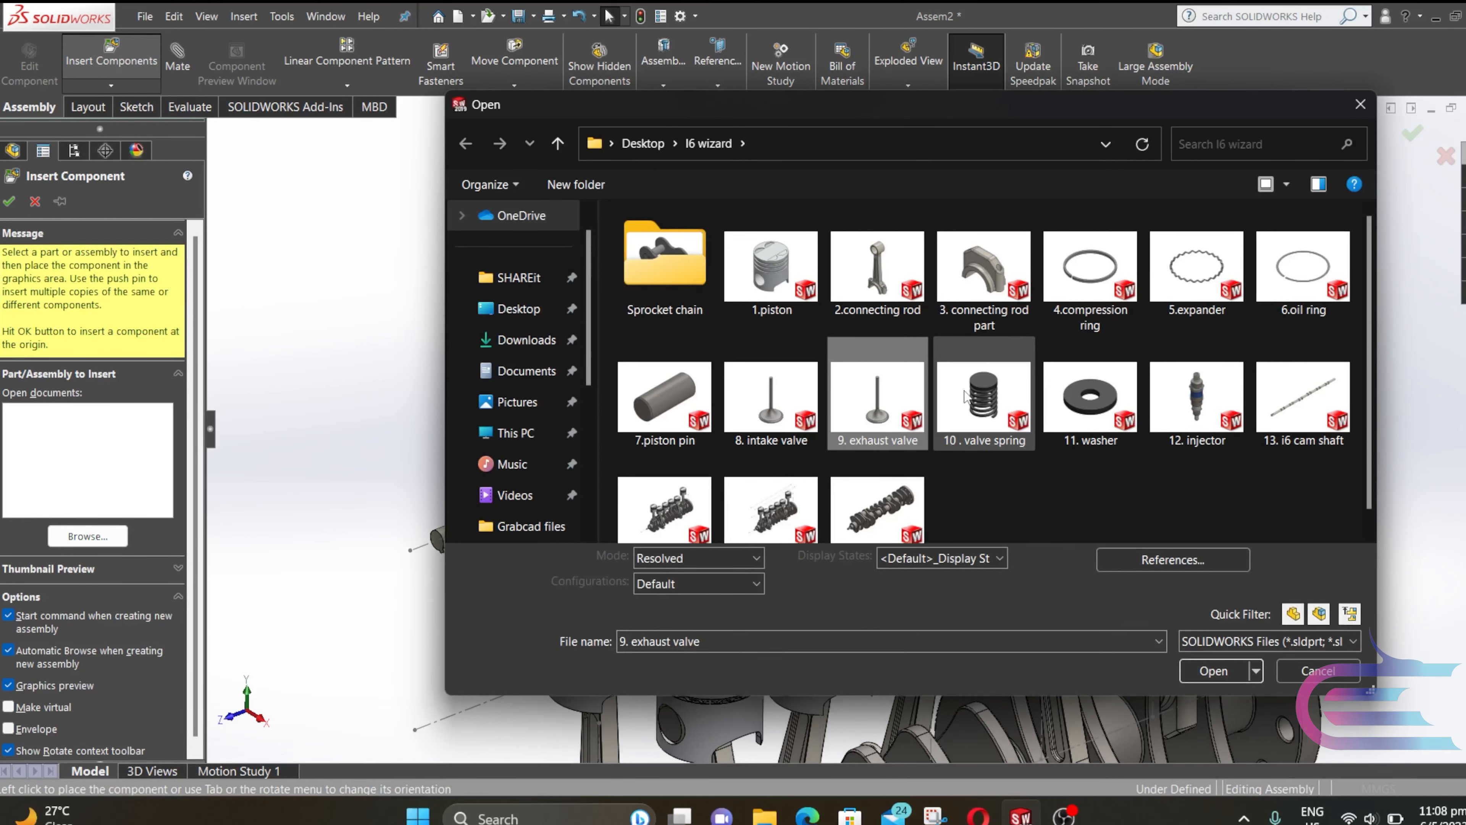
pyautogui.keyDown('ctrl'); pyautogui.click(982, 404); pyautogui.keyUp('ctrl')
pyautogui.keyDown('ctrl'); pyautogui.click(1080, 406); pyautogui.keyUp('ctrl')
pyautogui.click(1225, 670)
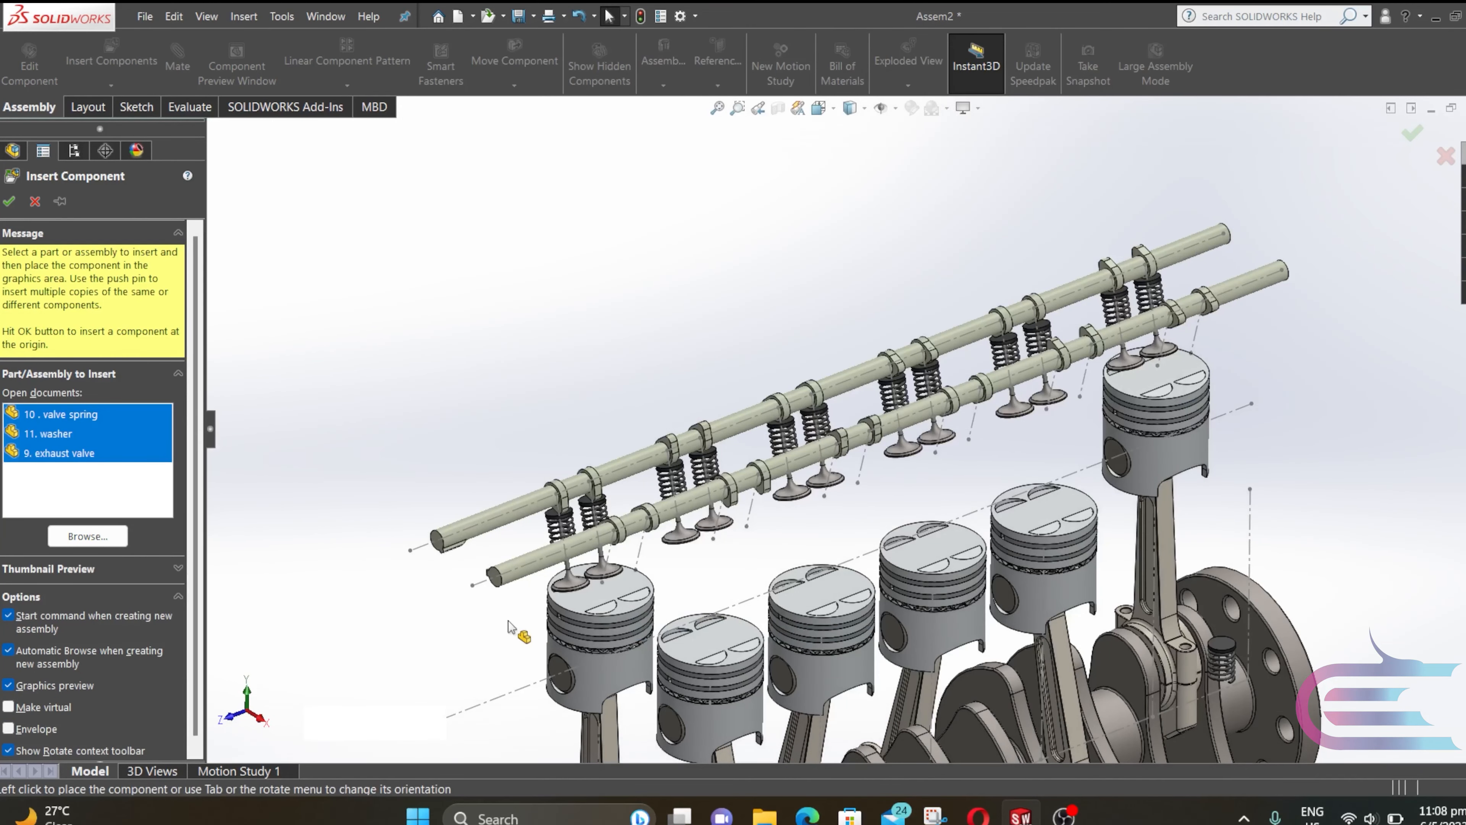
pyautogui.click(477, 636)
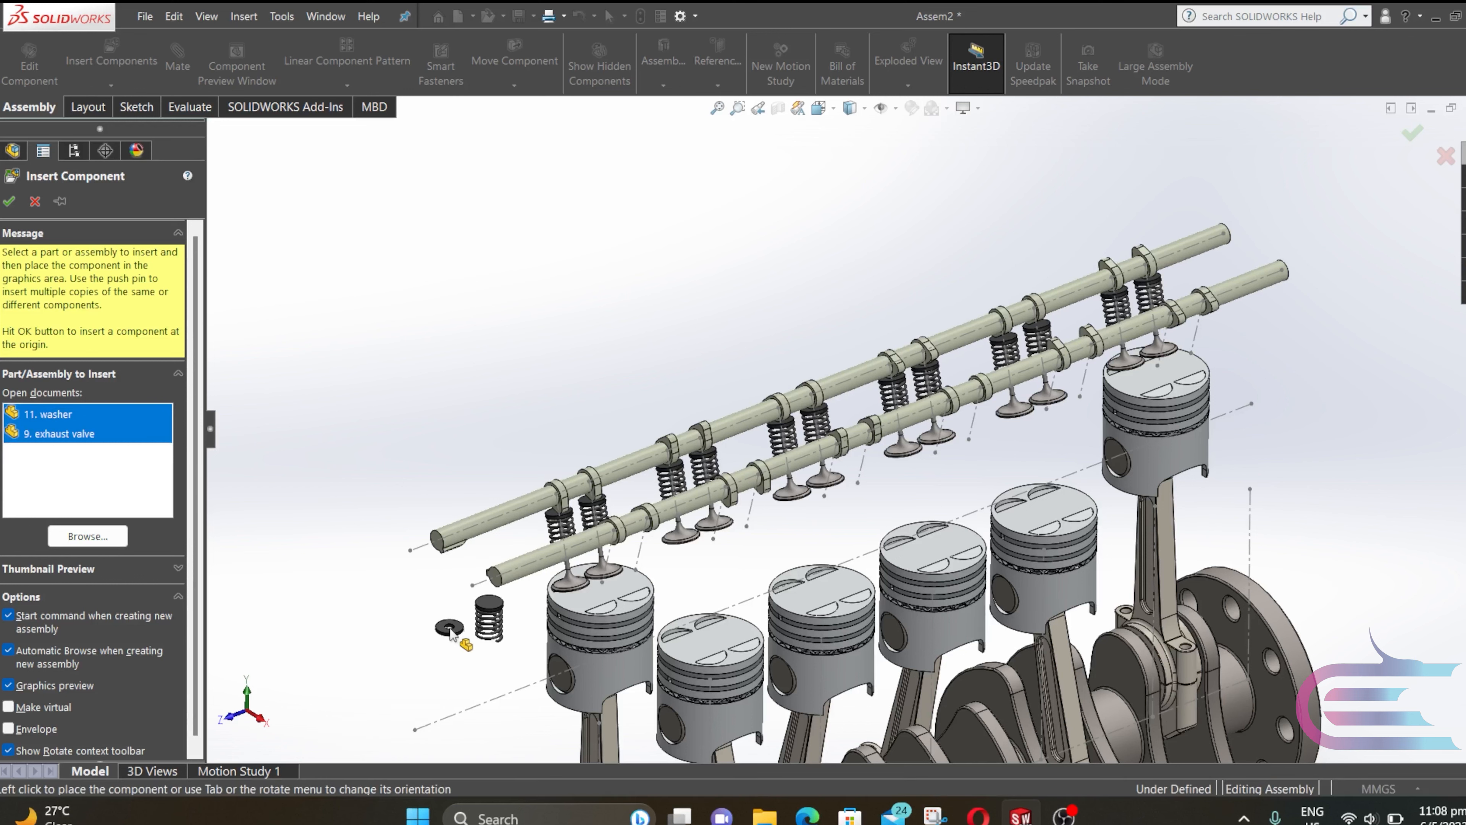
pyautogui.click(450, 633)
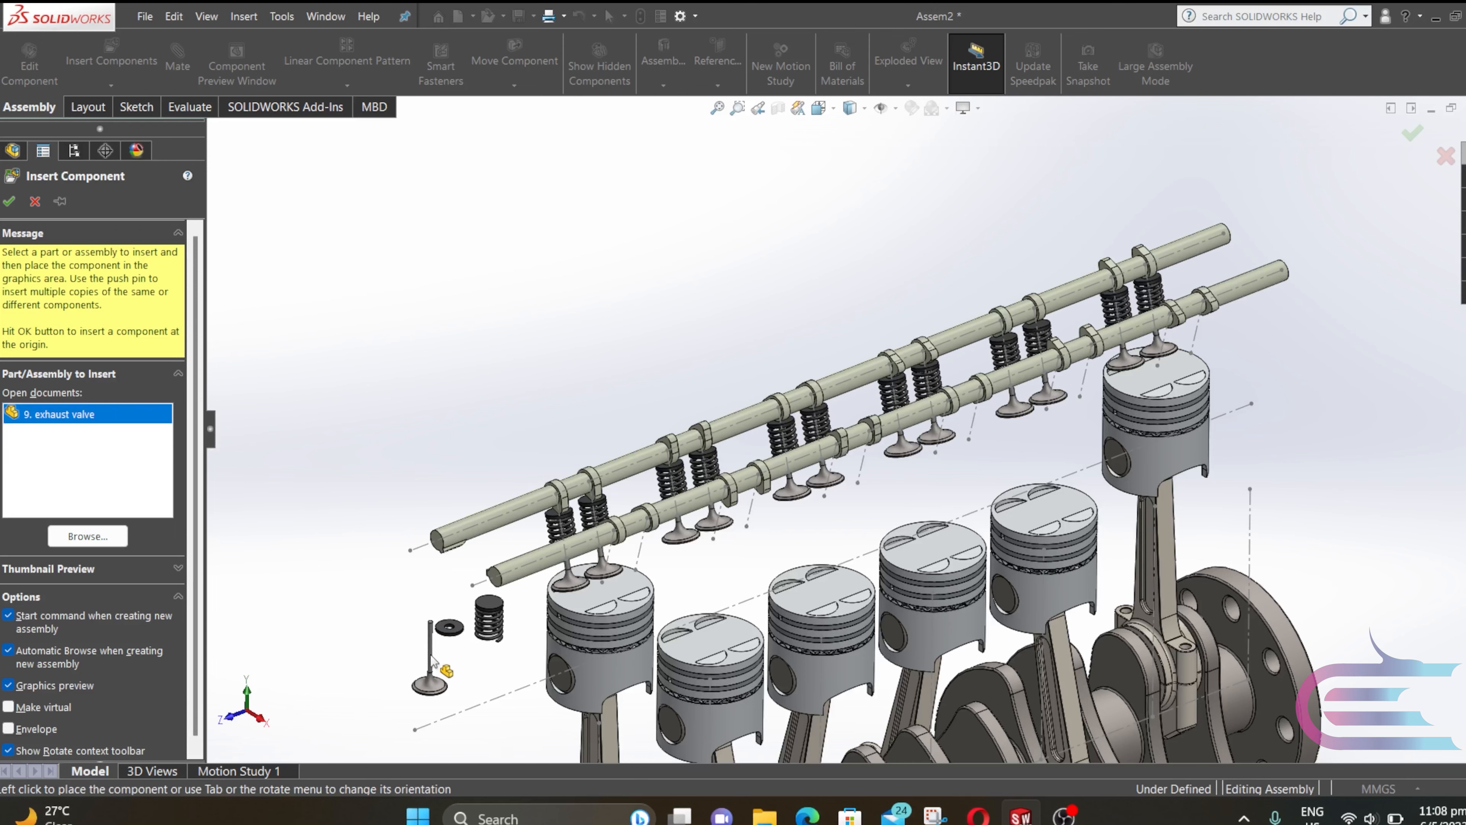
pyautogui.click(432, 658)
# Mate the exhaust valve's stem concentric with the cylindrical cap of the new valve spring
pyautogui.scroll(-6, 427, 662)
pyautogui.click(757, 446)
pyautogui.keyDown('ctrl'); pyautogui.click(564, 541); pyautogui.keyUp('ctrl')
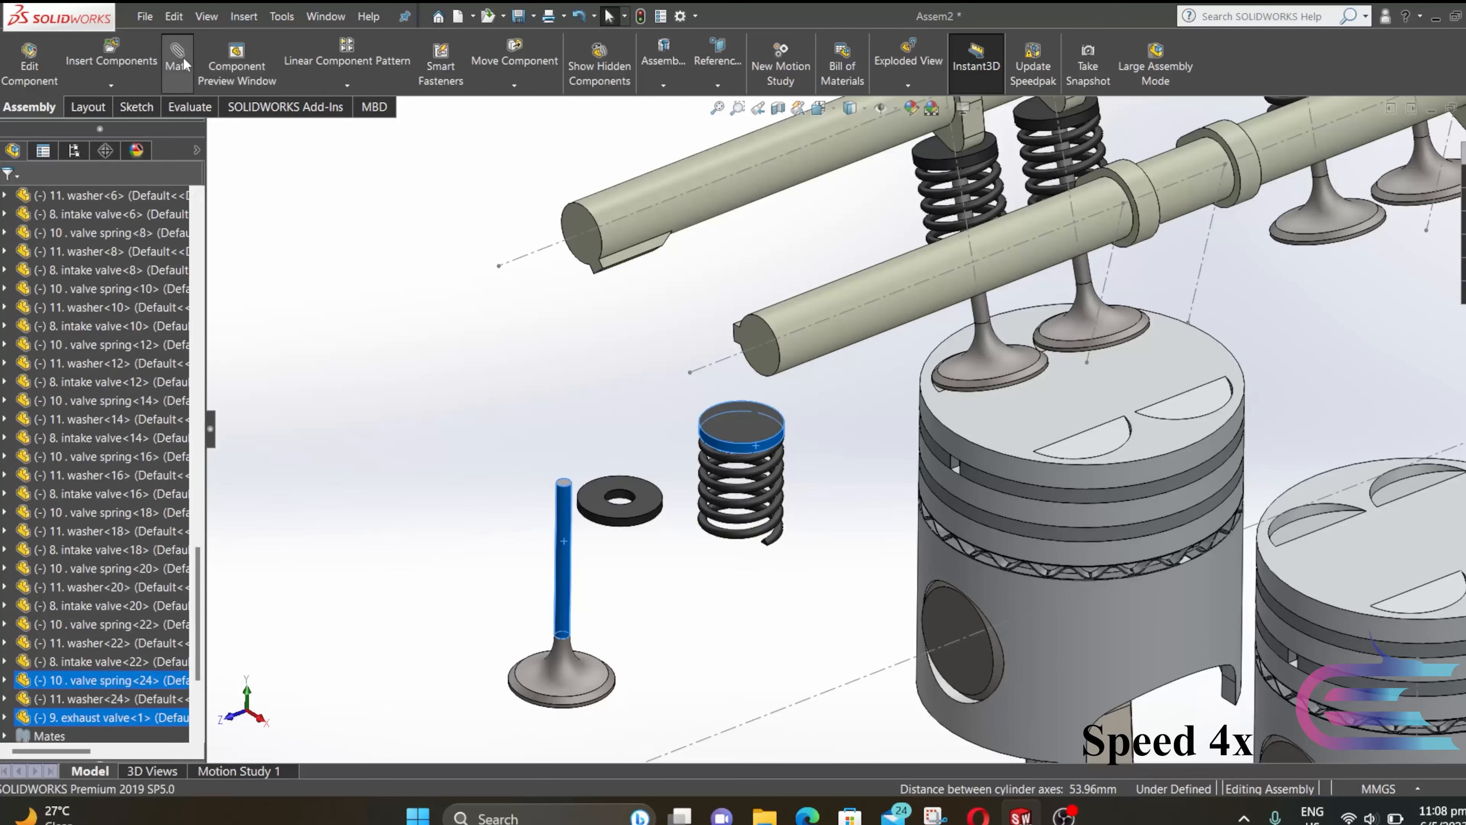
pyautogui.click(184, 56)
pyautogui.click(9, 201)
# Mate the end face of the exhaust valve's stem coincident with the underside of the spring cap
pyautogui.scroll(-4, 763, 480)
pyautogui.click(723, 452)
pyautogui.moveTo(719, 385); pyautogui.dragTo(722, 277, button='middle')
pyautogui.click(737, 387)
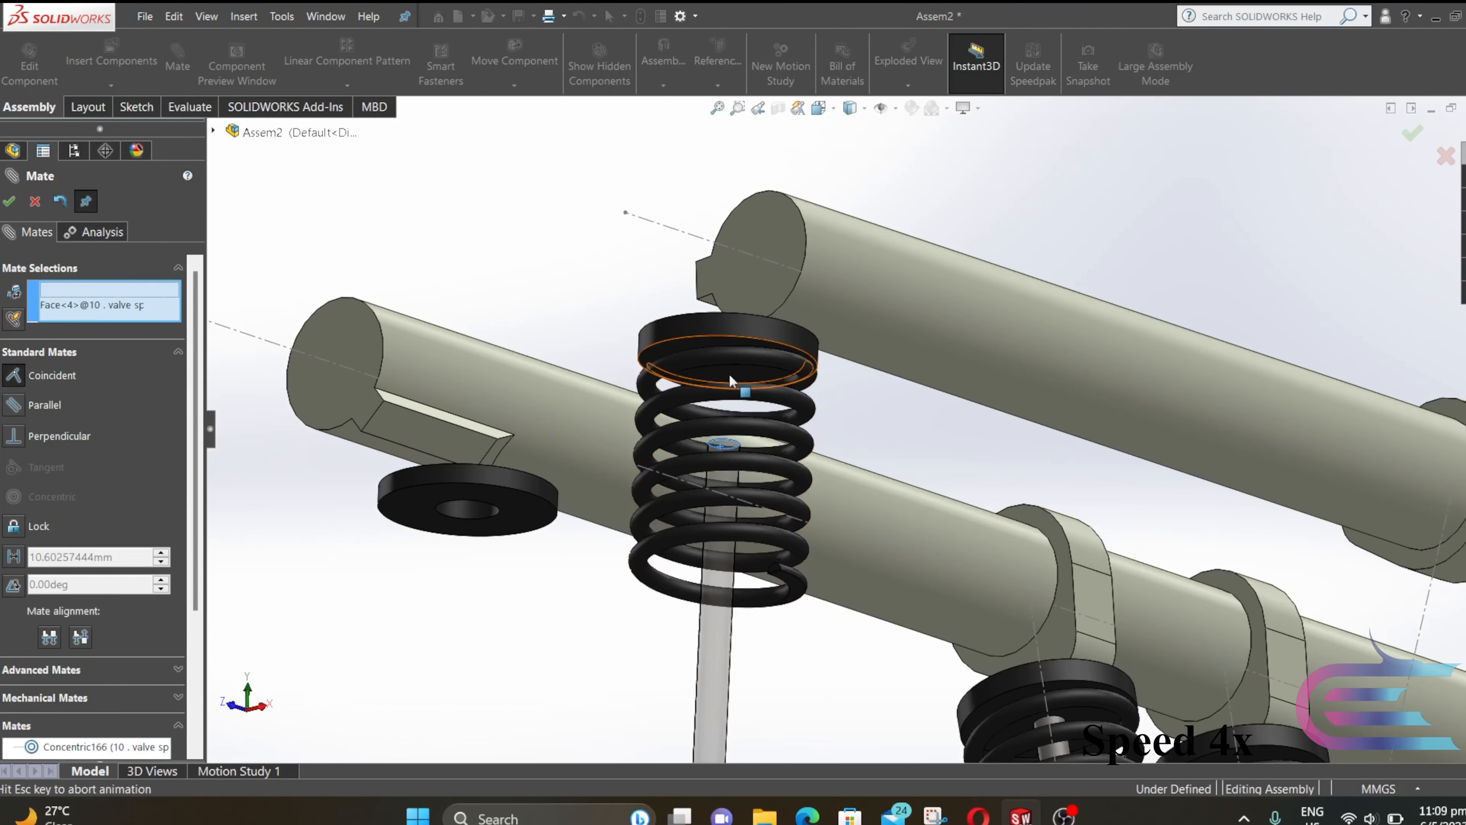
pyautogui.click(9, 201)
# Mate the washer's hole concentric with the exhaust valve stem and seat the washer at the lower end of the spring
pyautogui.click(469, 509)
pyautogui.click(719, 662)
pyautogui.click(694, 684)
pyautogui.moveTo(757, 354); pyautogui.dragTo(760, 235)
pyautogui.click(791, 465)
pyautogui.scroll(4, 791, 465)
pyautogui.moveTo(791, 465); pyautogui.dragTo(820, 606, button='middle')
pyautogui.click(825, 629)
pyautogui.click(1041, 650)
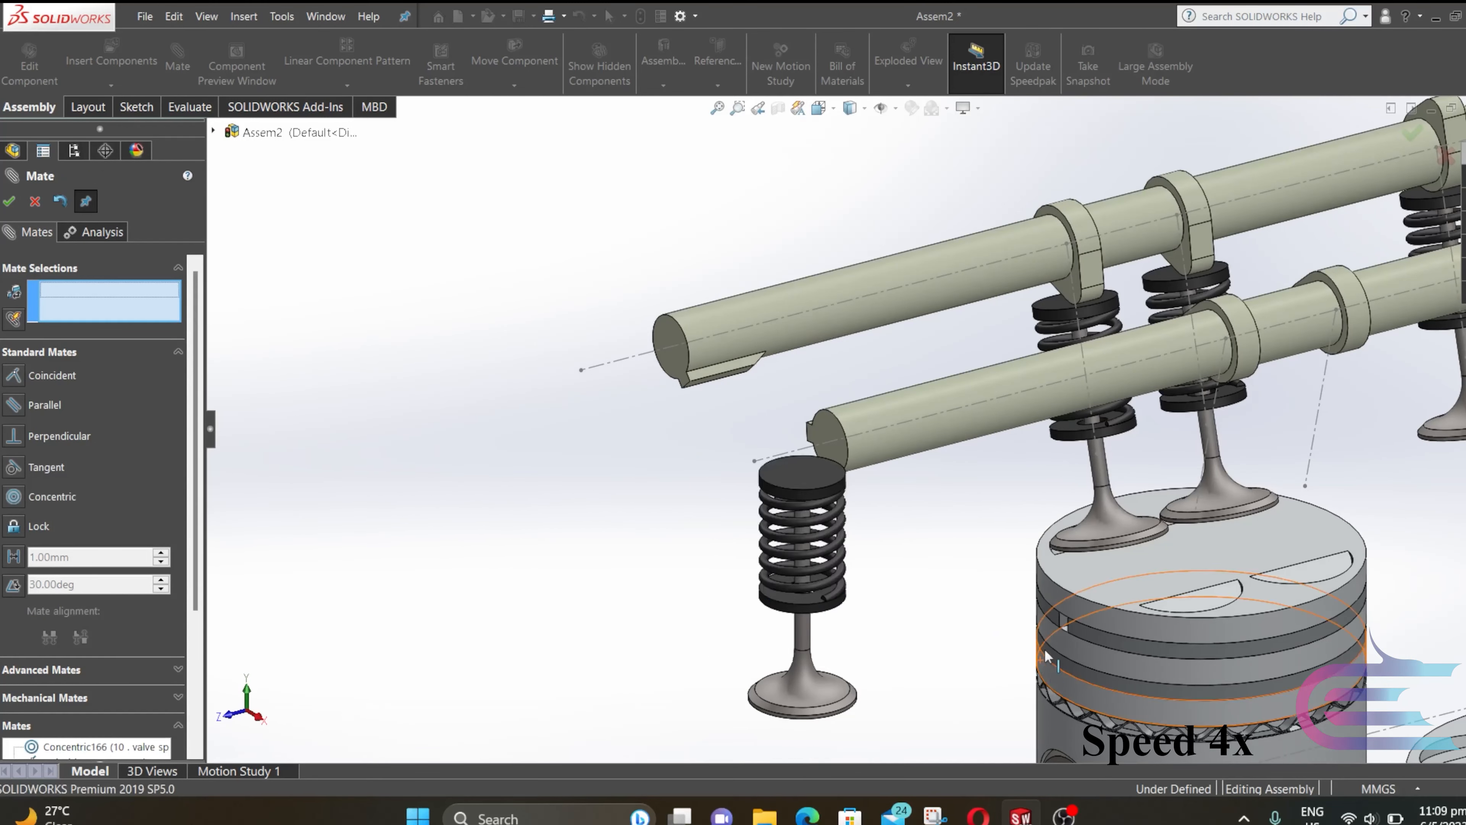
# Mate the exhaust spring's cap concentric with the centerline of the other camshaft's first lobe
pyautogui.scroll(3, 1041, 647)
pyautogui.moveTo(1041, 645); pyautogui.dragTo(1041, 603, button='middle')
pyautogui.scroll(-3, 1318, 383)
pyautogui.click(929, 512)
pyautogui.click(445, 559)
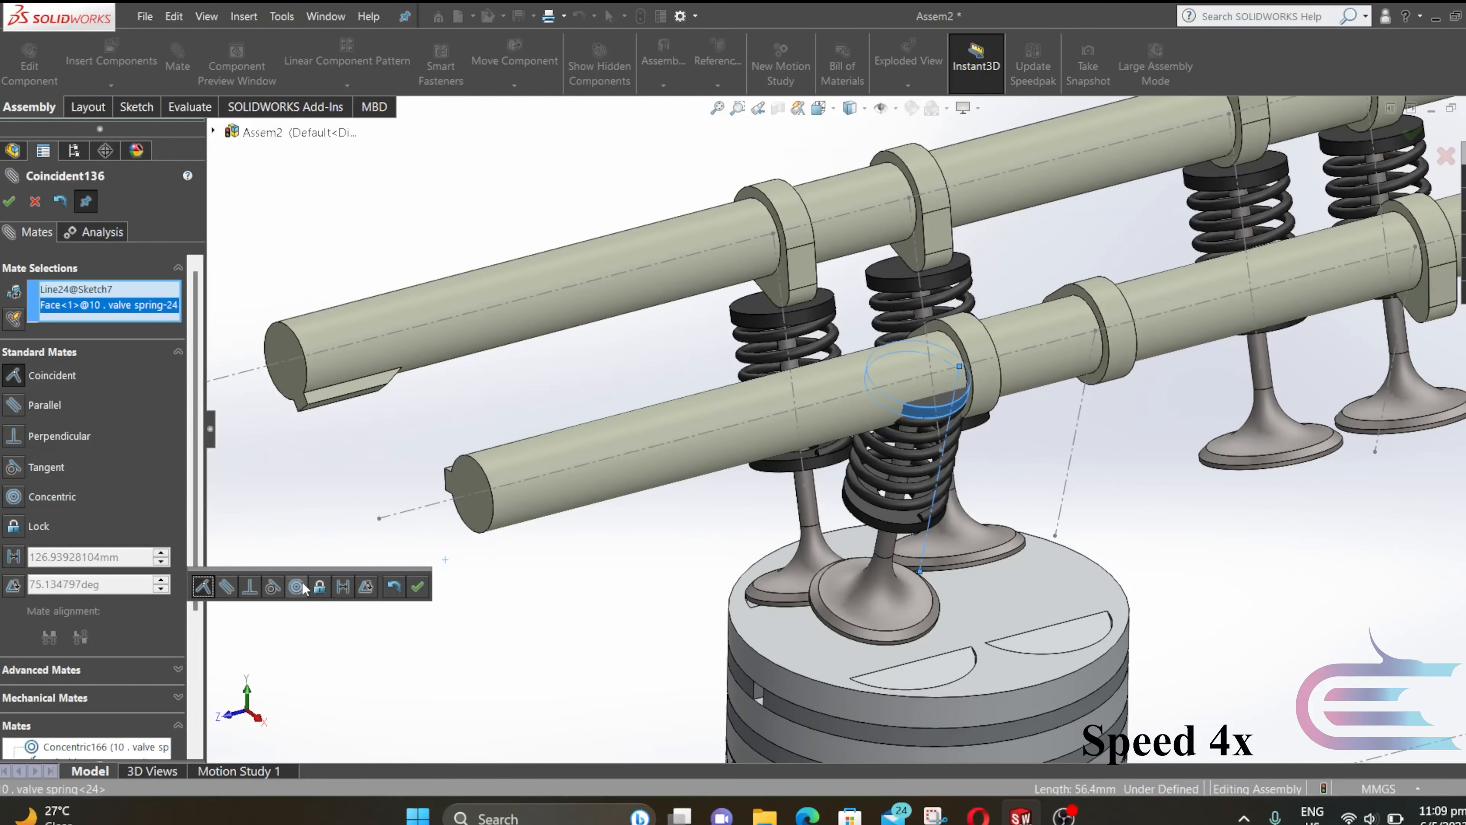
pyautogui.click(297, 589)
pyautogui.click(441, 587)
# Copy the exhaust valve, spring and washer with mates, placing the first copy on the centerline of the same camshaft's second lobe
pyautogui.click(111, 85)
pyautogui.click(130, 167)
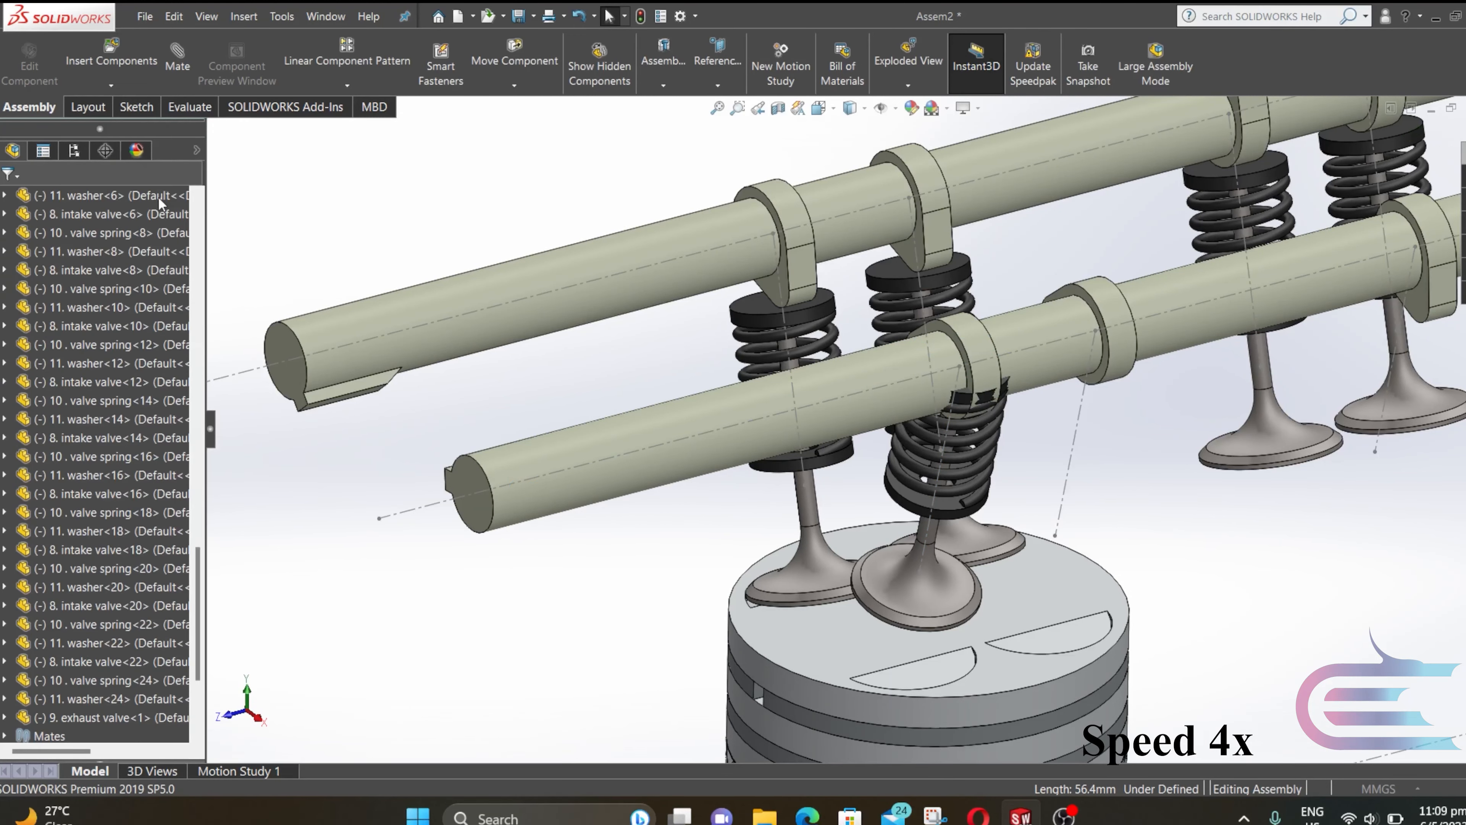
pyautogui.click(975, 468)
pyautogui.click(974, 504)
pyautogui.click(930, 580)
pyautogui.click(193, 201)
pyautogui.click(1068, 484)
pyautogui.rightClick(1275, 511)
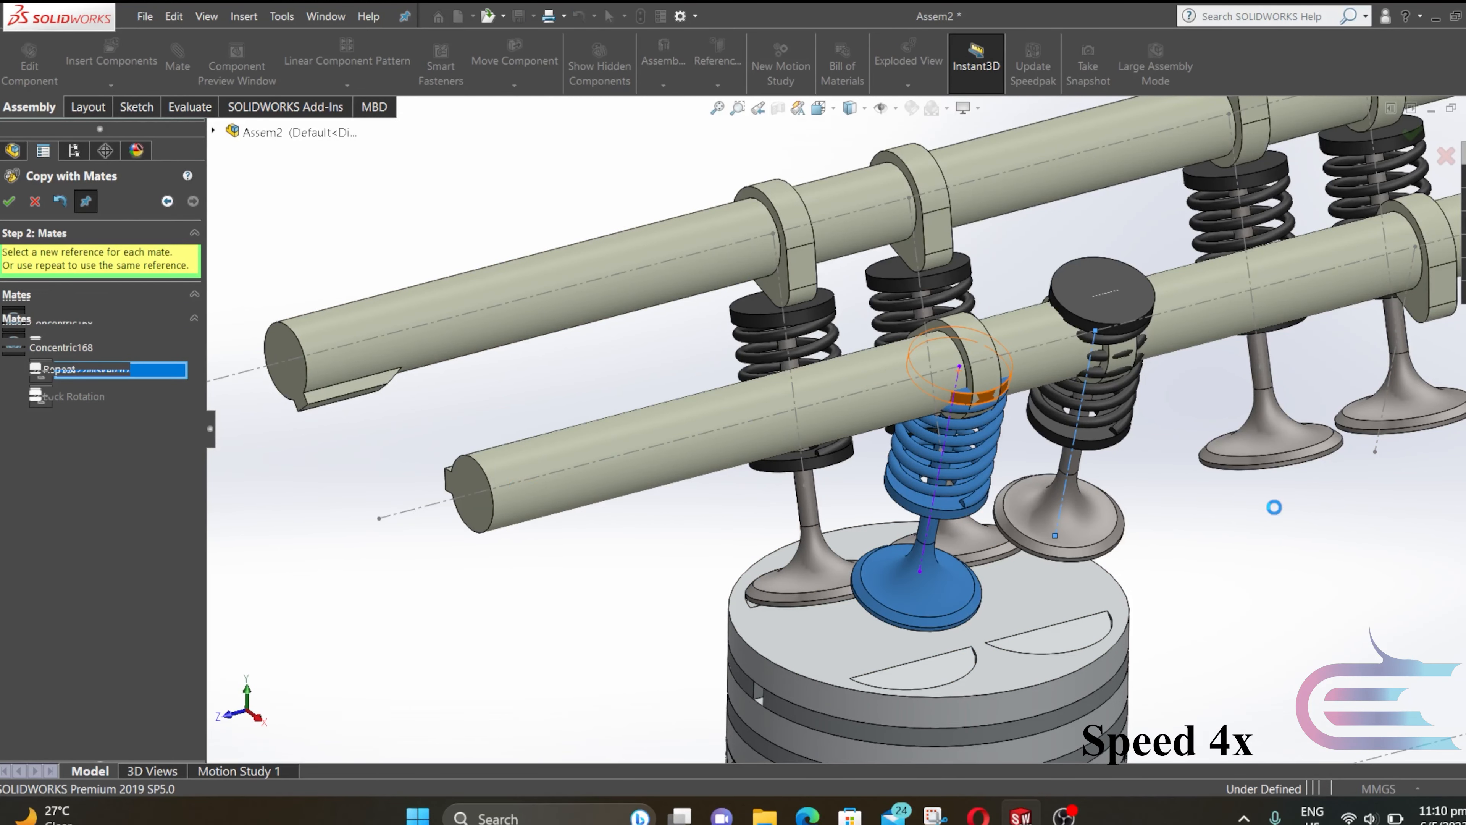
# Place copies of the exhaust valve assembly on the centerlines of the third to sixth lobes
pyautogui.scroll(10, 1275, 512)
pyautogui.scroll(-4, 1293, 346)
pyautogui.scroll(-2, 820, 520)
pyautogui.click(473, 489)
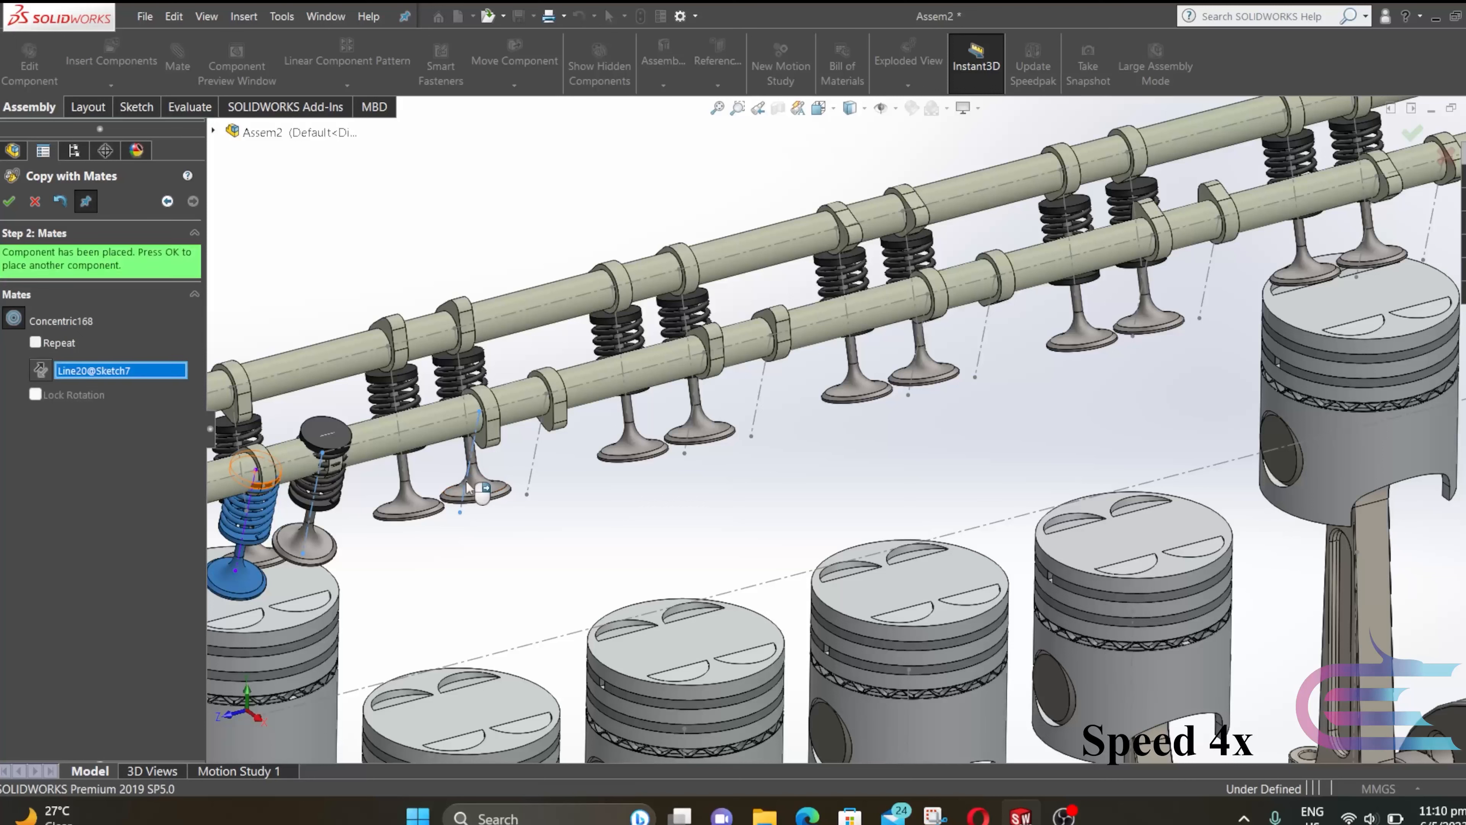
pyautogui.click(531, 462)
pyautogui.click(692, 425)
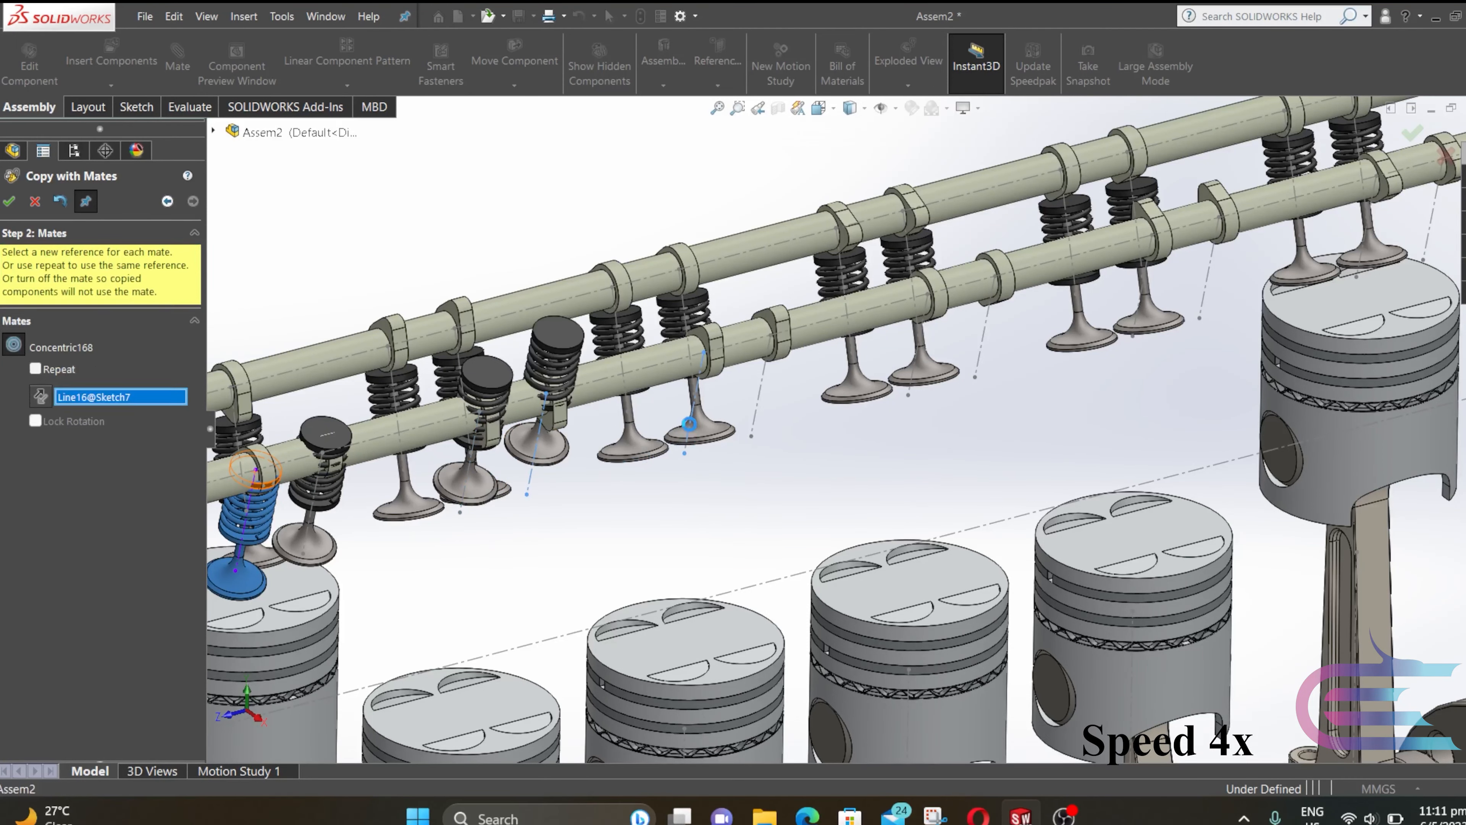
pyautogui.click(771, 400)
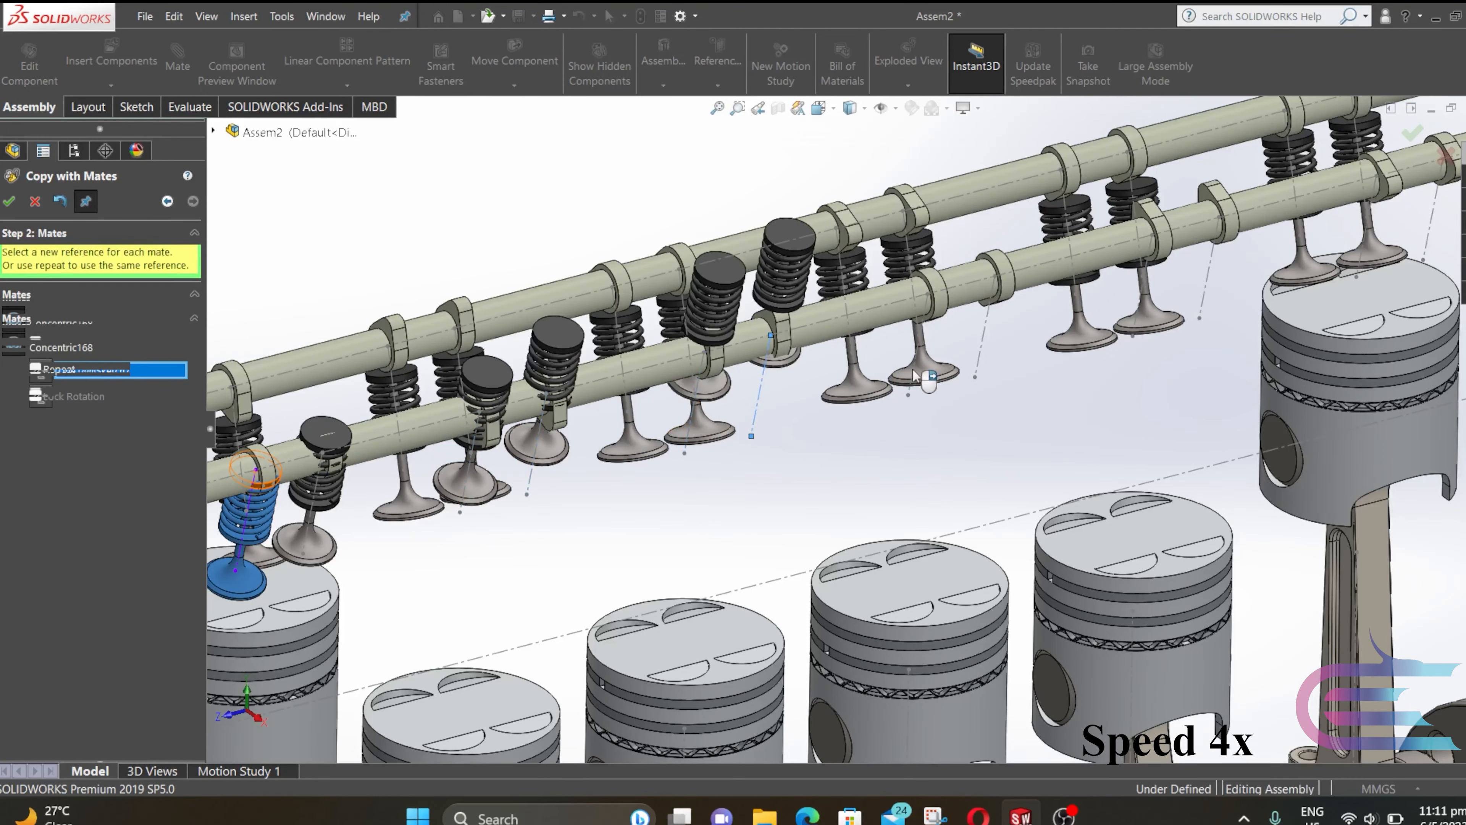
# Place copies of the exhaust valve assembly on the centerlines of the seventh to twelfth lobes and finish copying
pyautogui.click(923, 381)
pyautogui.click(984, 354)
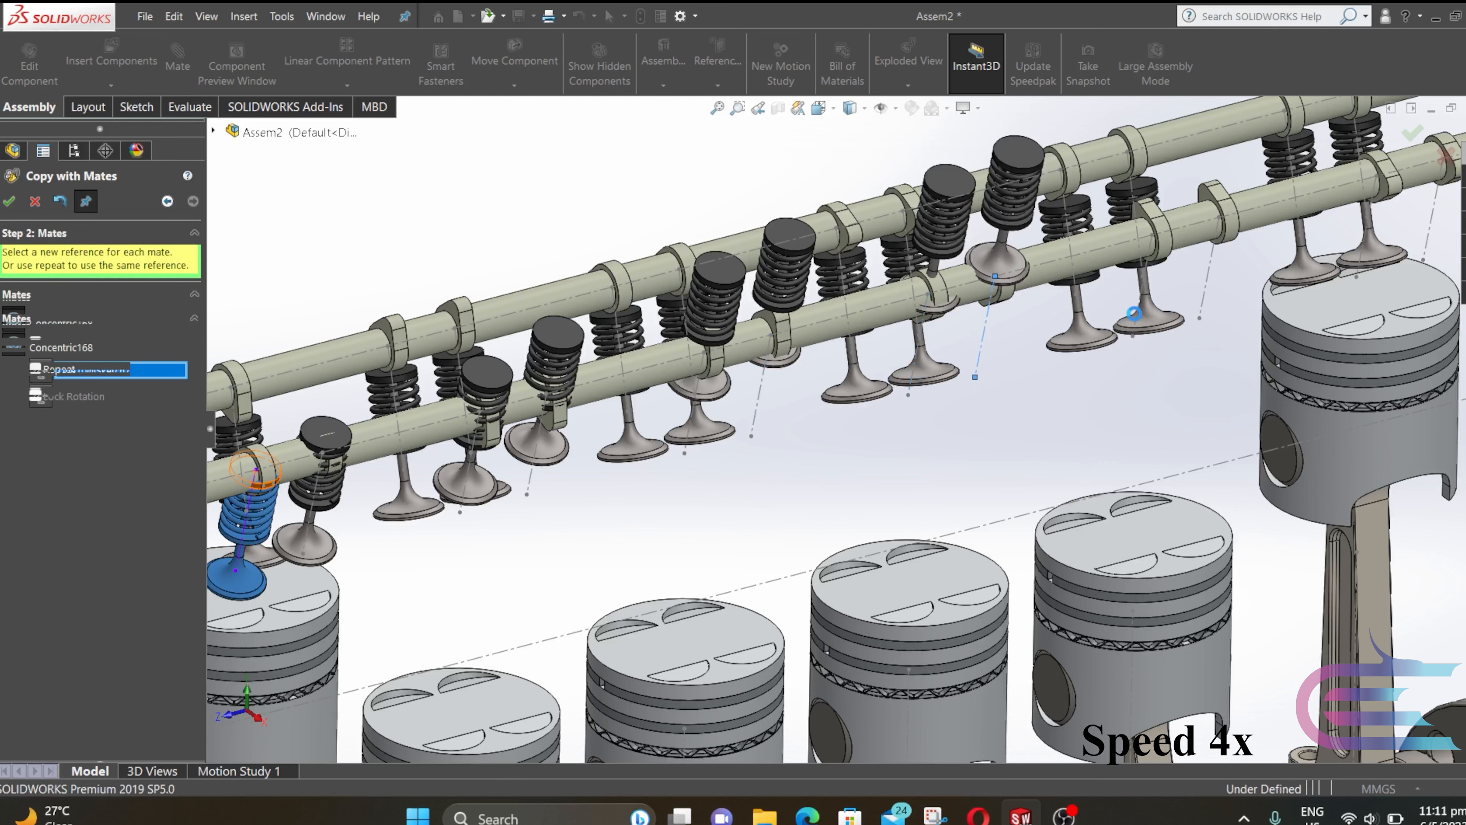
pyautogui.click(1144, 277)
pyautogui.click(1206, 275)
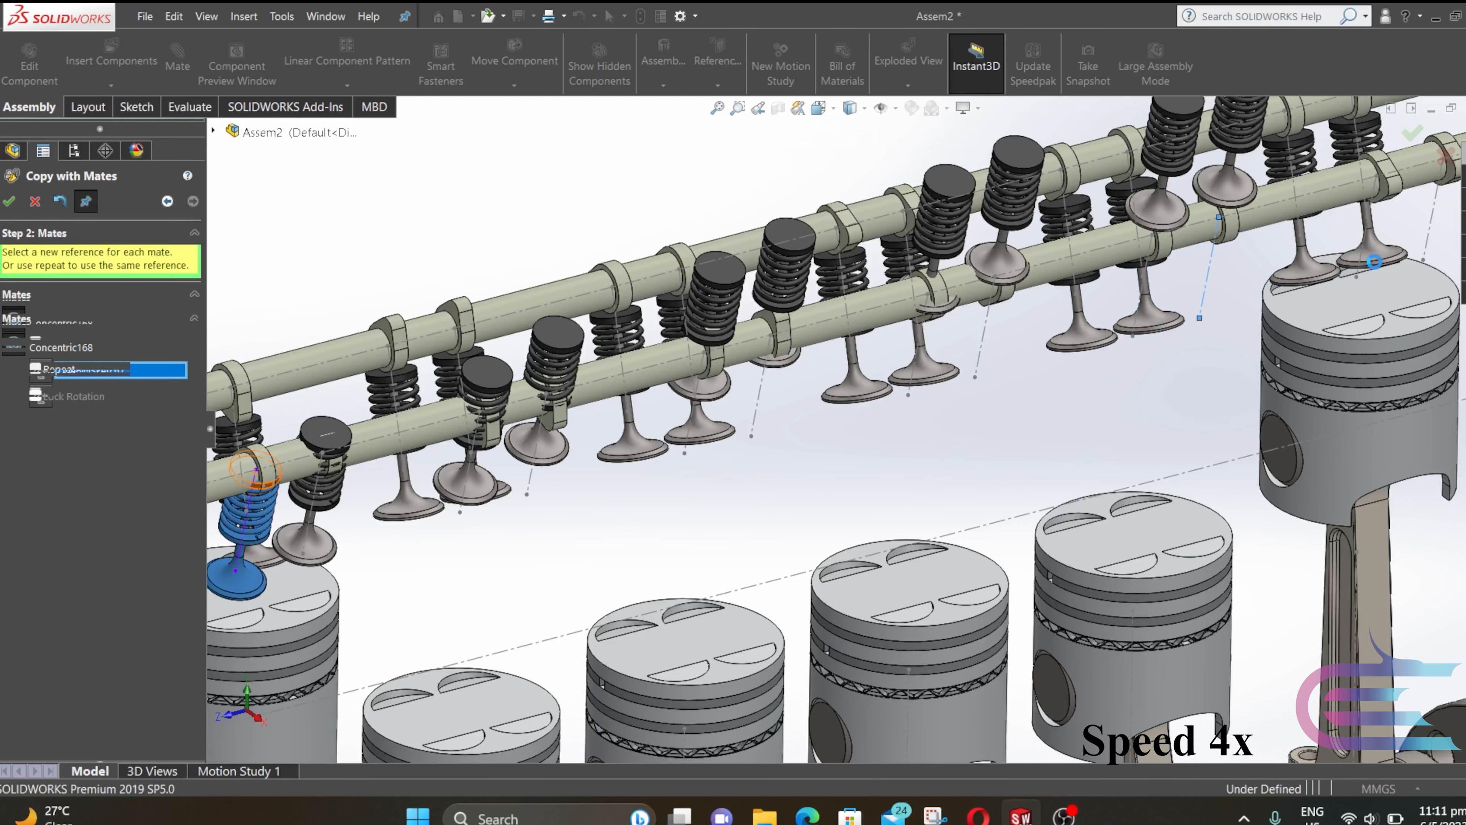
pyautogui.click(1367, 231)
pyautogui.click(1432, 232)
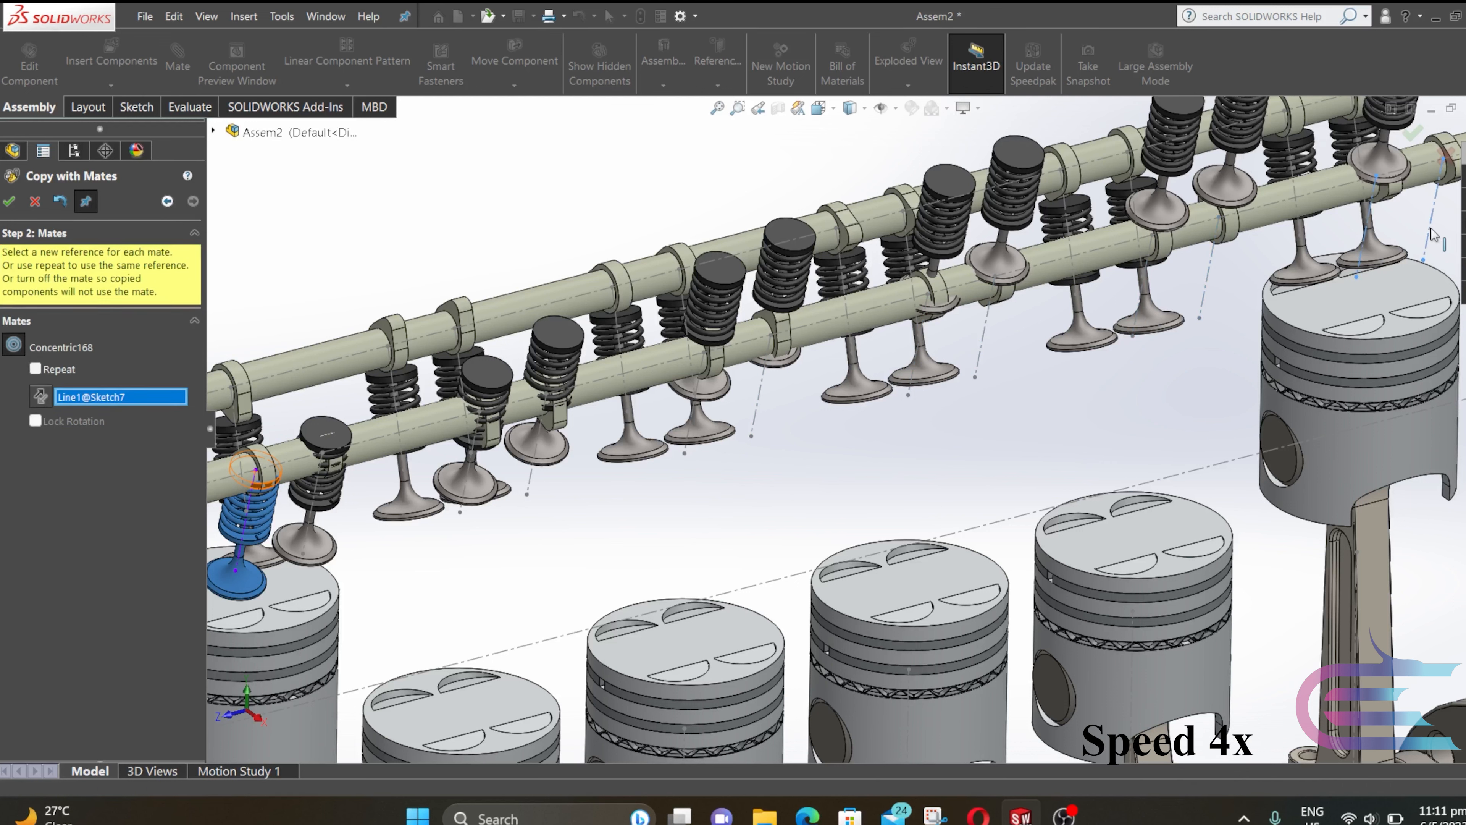
pyautogui.click(35, 200)
# Move the copied exhaust valve assemblies down along their centerlines, from the second to the eleventh lobe, until they sit below the camshaft
pyautogui.scroll(2, 837, 429)
pyautogui.moveTo(485, 436); pyautogui.dragTo(480, 469)
pyautogui.moveTo(596, 394); pyautogui.dragTo(588, 453)
pyautogui.moveTo(646, 366); pyautogui.dragTo(639, 438)
pyautogui.moveTo(758, 322); pyautogui.dragTo(762, 415)
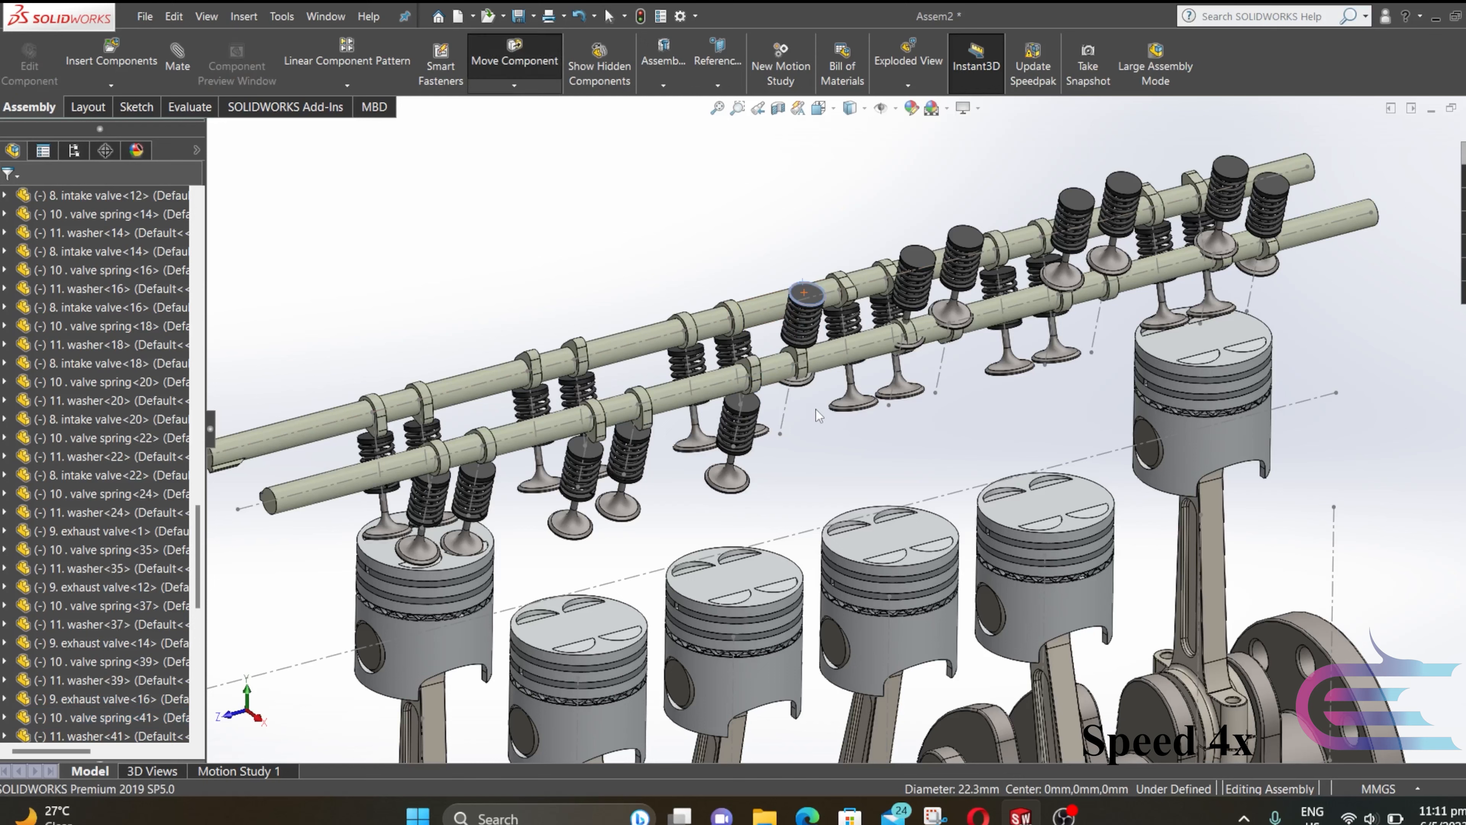
pyautogui.moveTo(801, 289); pyautogui.dragTo(819, 409)
pyautogui.moveTo(919, 257); pyautogui.dragTo(926, 382)
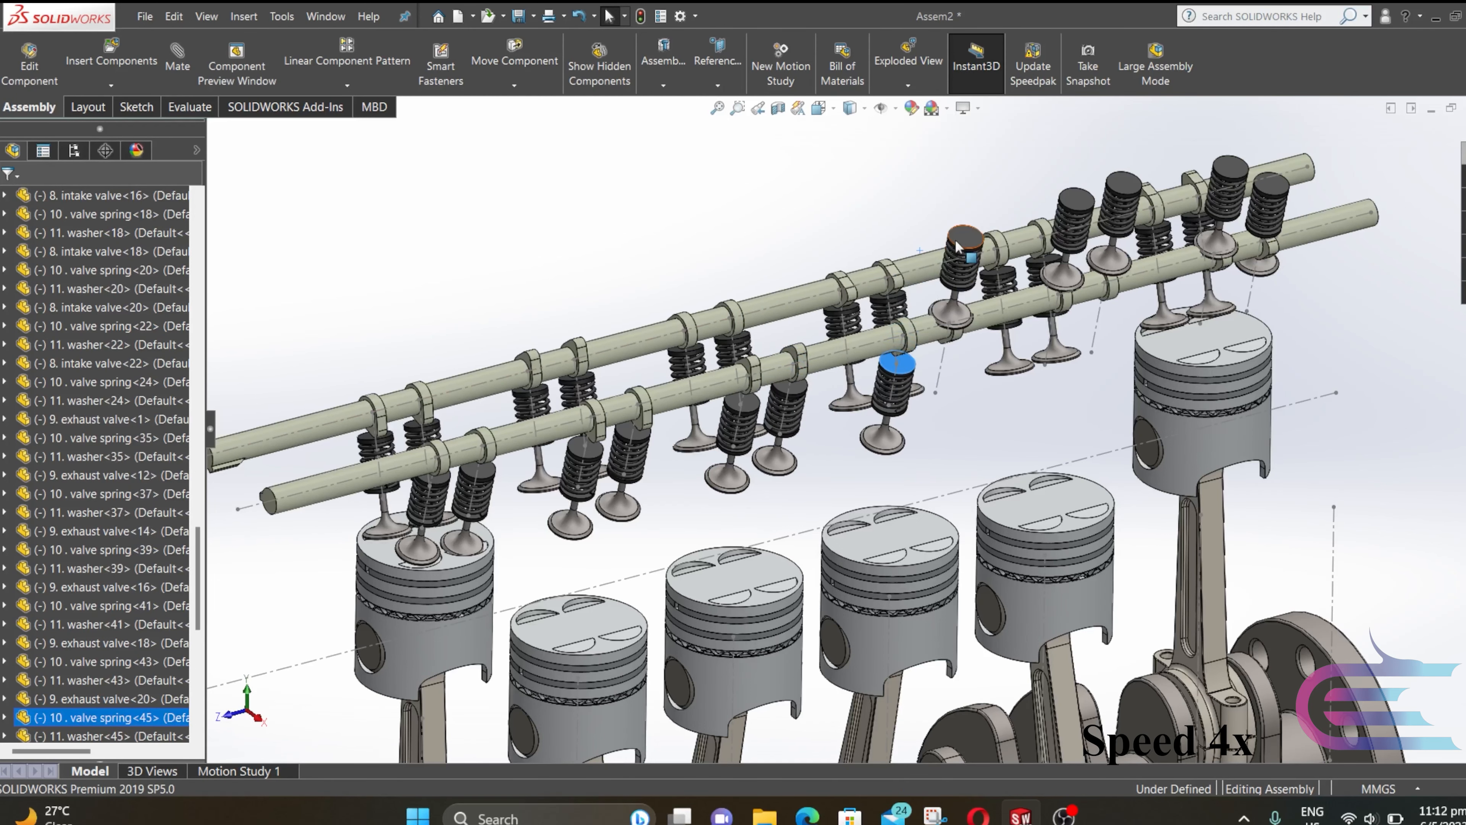
pyautogui.moveTo(964, 240); pyautogui.dragTo(960, 386)
pyautogui.moveTo(1078, 198); pyautogui.dragTo(1081, 349)
pyautogui.moveTo(1126, 185); pyautogui.dragTo(1117, 330)
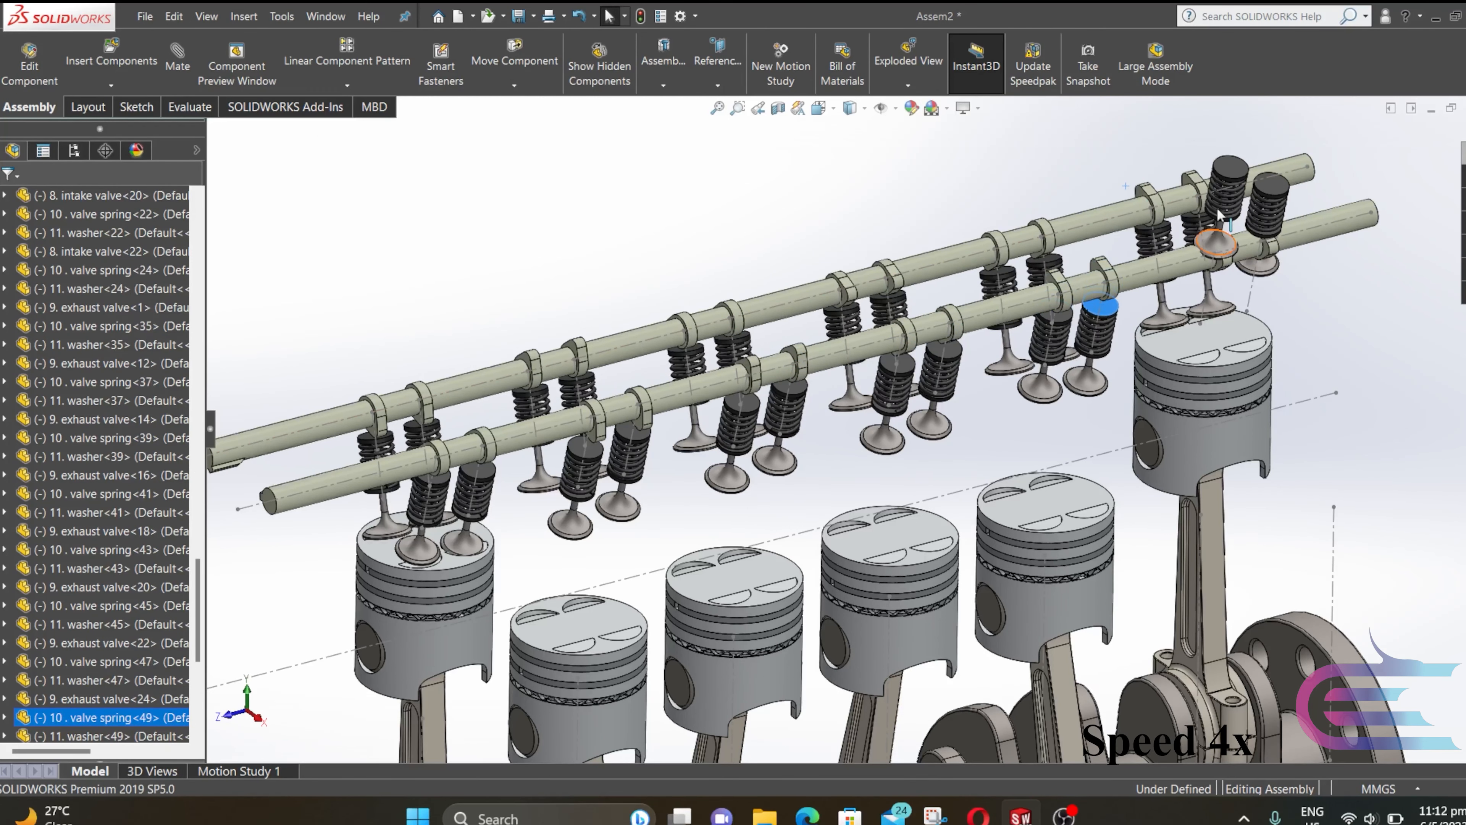
pyautogui.moveTo(1228, 166); pyautogui.dragTo(1226, 328)
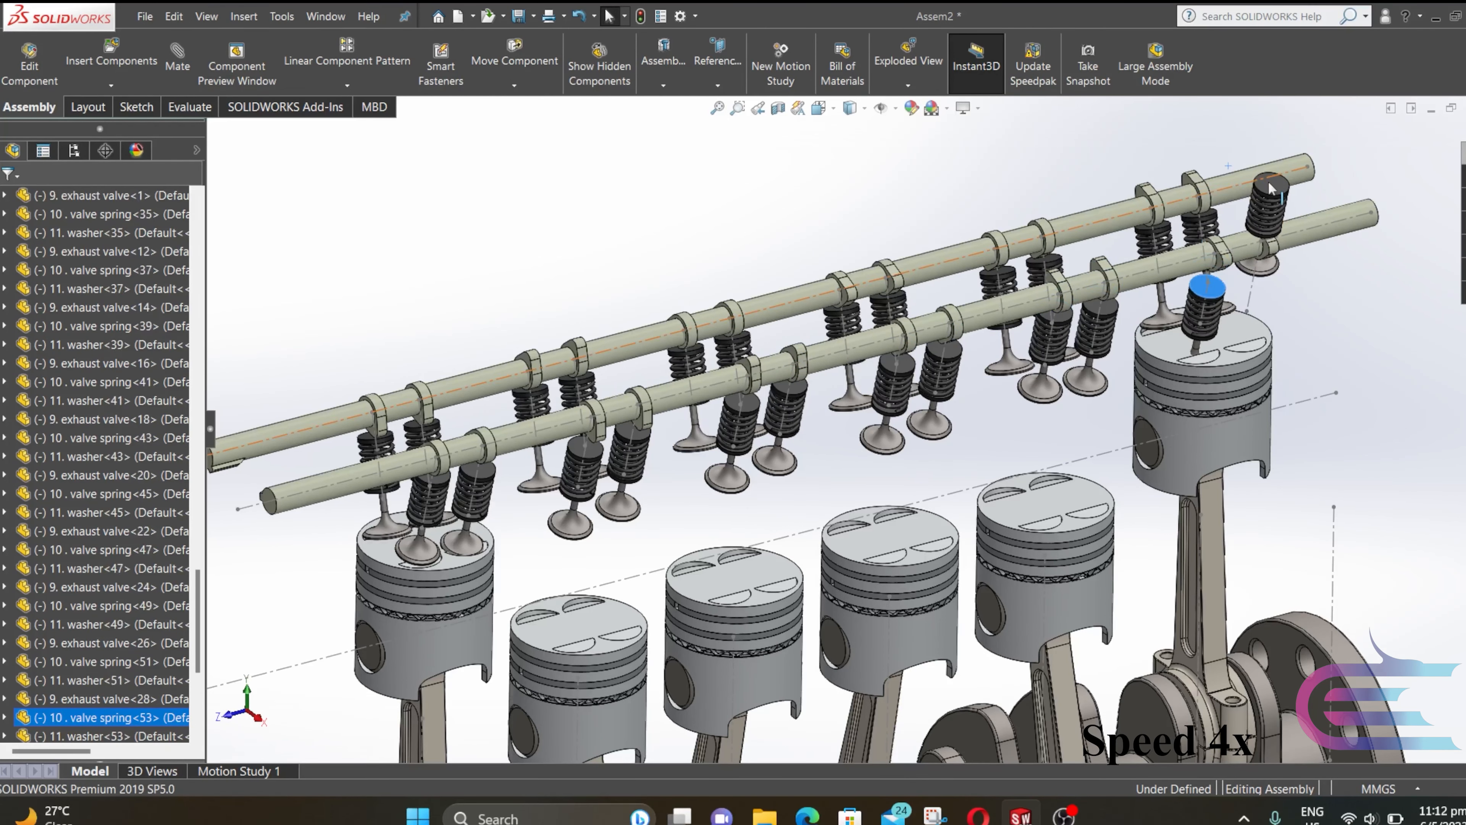